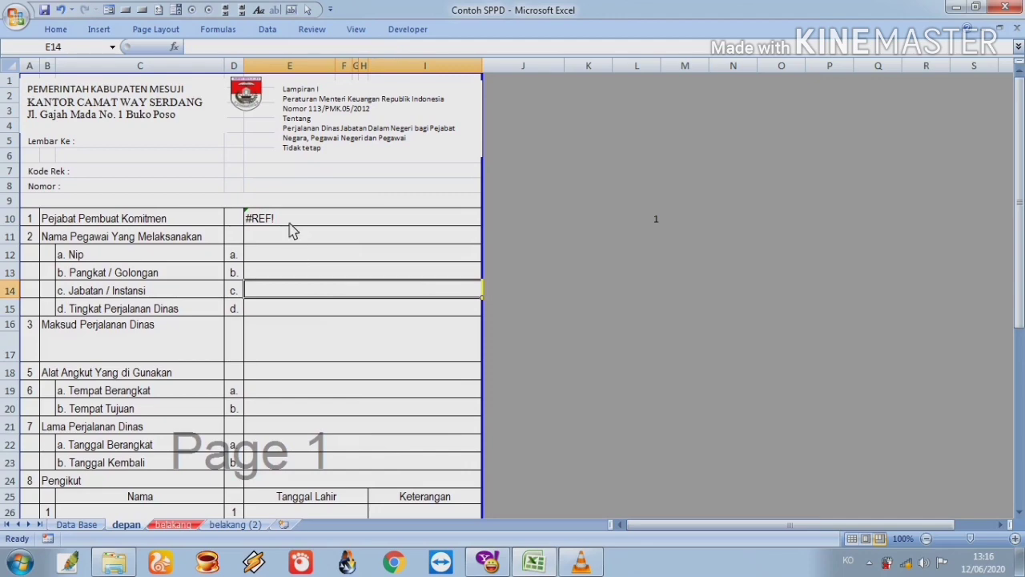
# Open the recent Master SPPD workbook and show the top of its depan form.
pyautogui.click(290, 222)
pyautogui.click(21, 24)
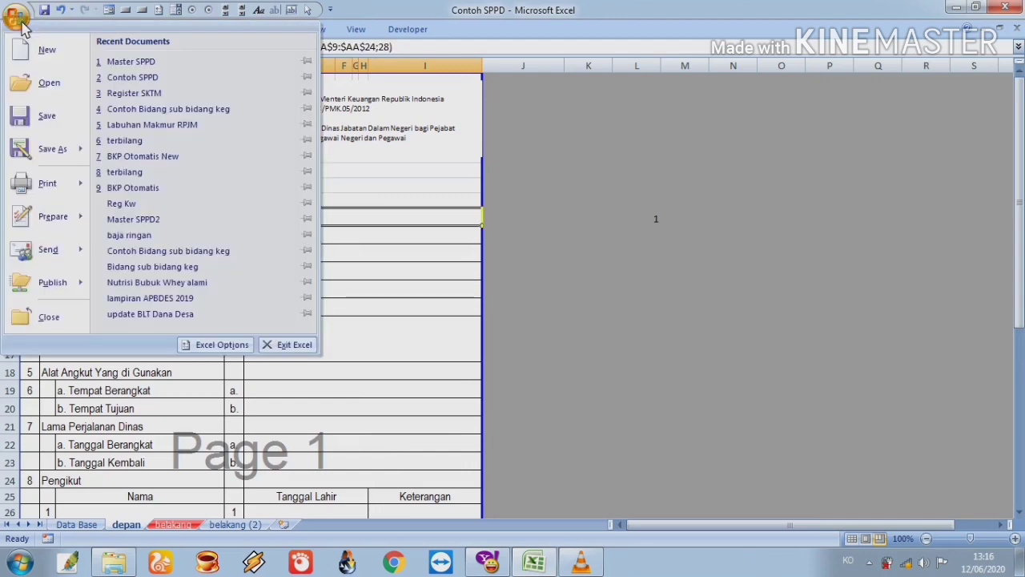
pyautogui.click(135, 63)
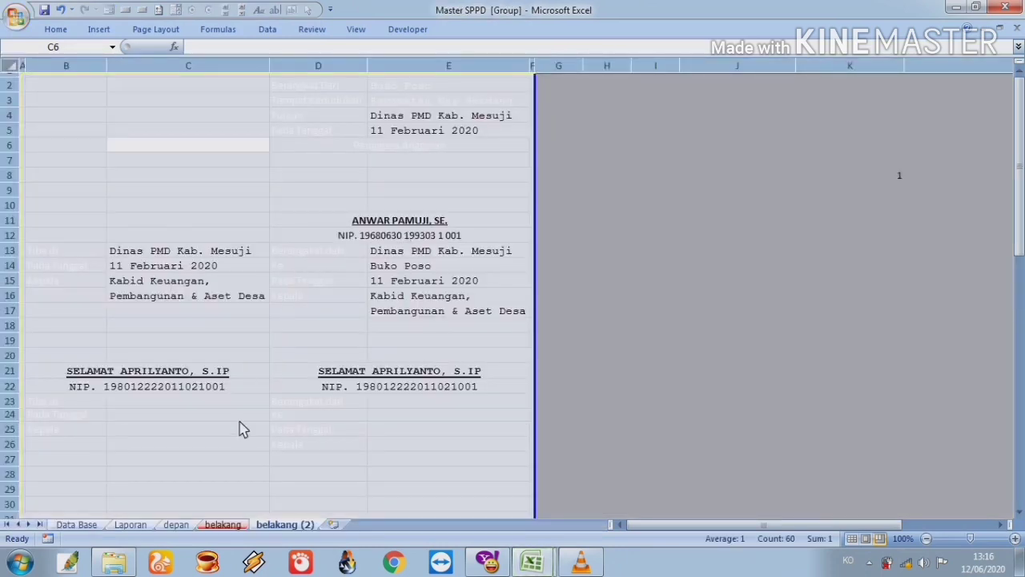
pyautogui.click(175, 525)
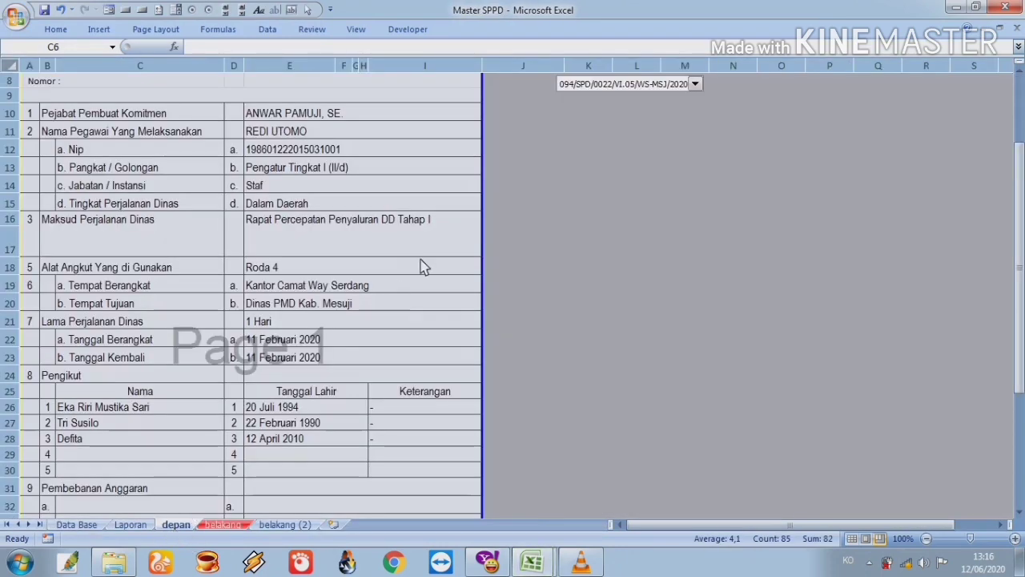
pyautogui.click(529, 184)
pyautogui.click(498, 120)
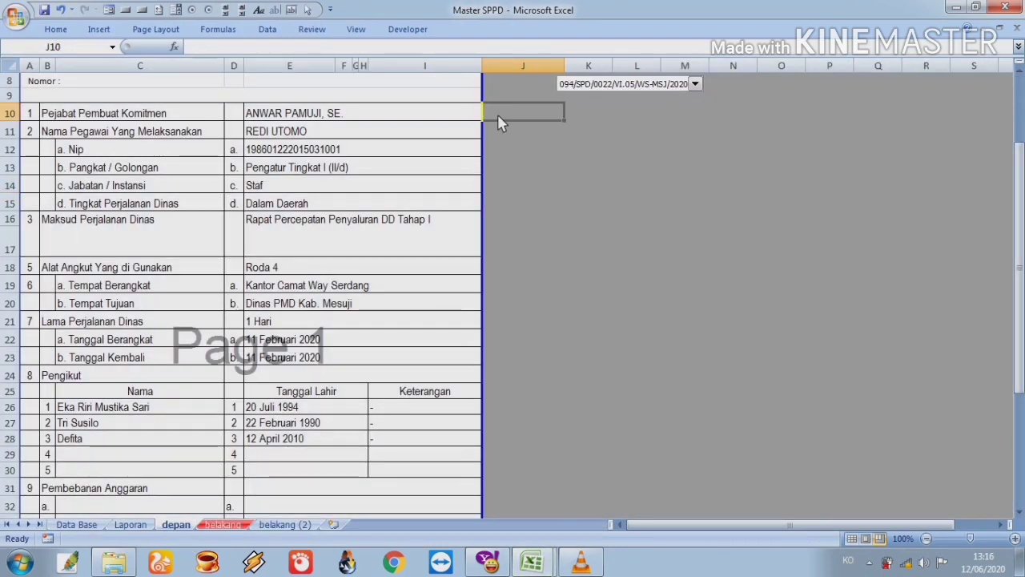
pyautogui.scroll(3, 498, 122)
pyautogui.click(498, 117)
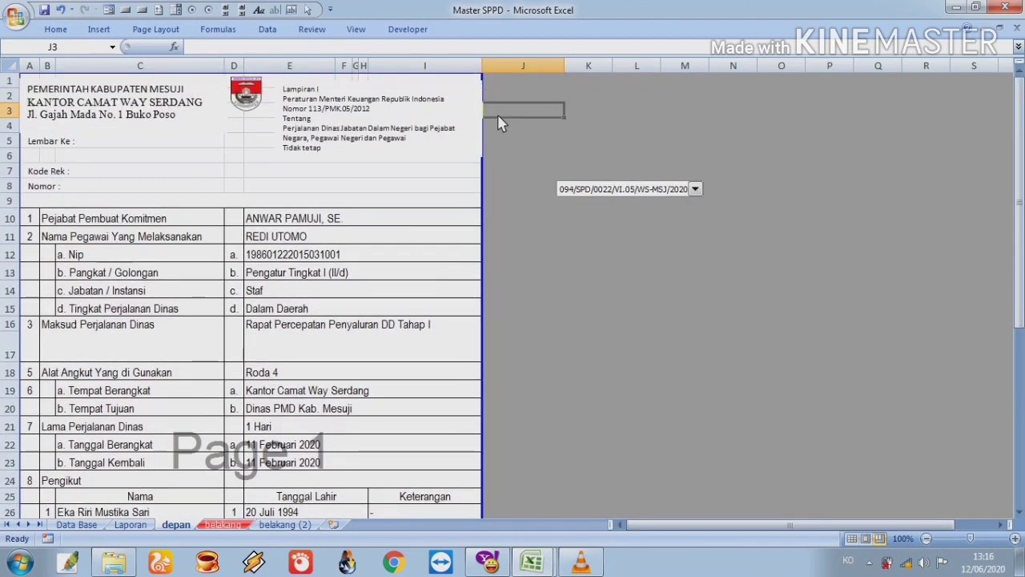
pyautogui.press('Down')
pyautogui.press('Down')
pyautogui.press('Down')
pyautogui.press('Down')
pyautogui.press('Down')
pyautogui.press('Down')
pyautogui.press('Down')
pyautogui.press('Down')
pyautogui.press('Down')
pyautogui.press('Down')
pyautogui.press('Down')
pyautogui.press('Down')
pyautogui.press('Down')
pyautogui.press('Down')
pyautogui.press('Down')
pyautogui.press('Down')
pyautogui.press('Down')
pyautogui.press('Down')
pyautogui.press('Down')
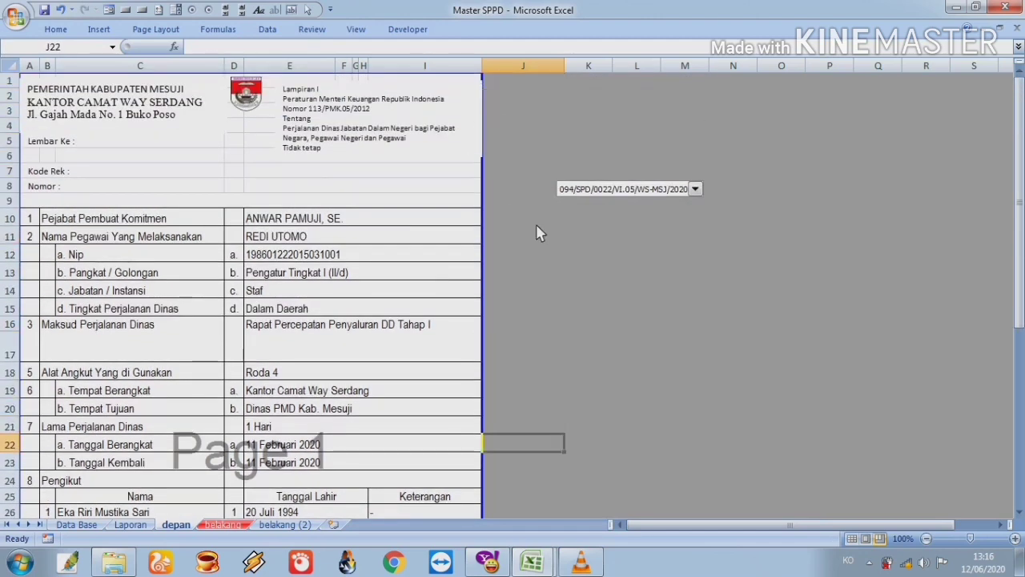
# Switch the form's SPPD number selection to 094/SPD/0023/VI.05/WS-MSJ/2020 and back to 094/SPD/0022/VI.05/WS-MSJ/2020.
pyautogui.click(633, 192)
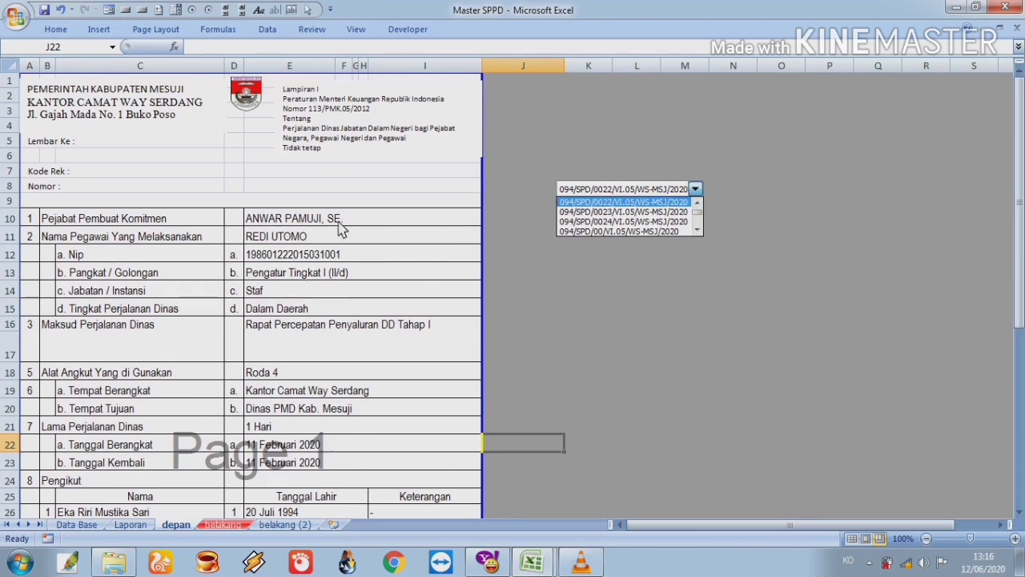
pyautogui.click(586, 213)
pyautogui.click(636, 190)
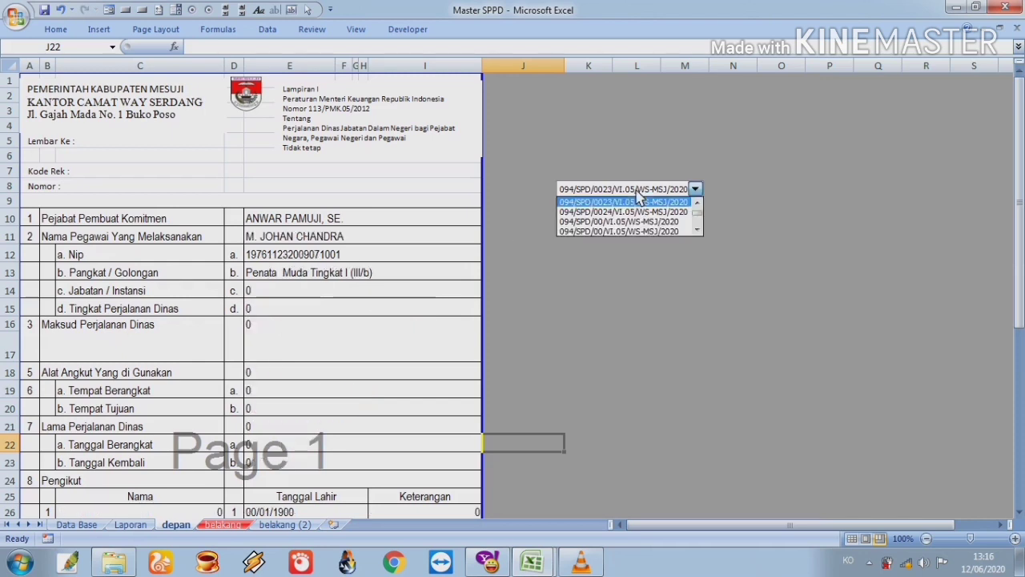
pyautogui.scroll(1, 632, 207)
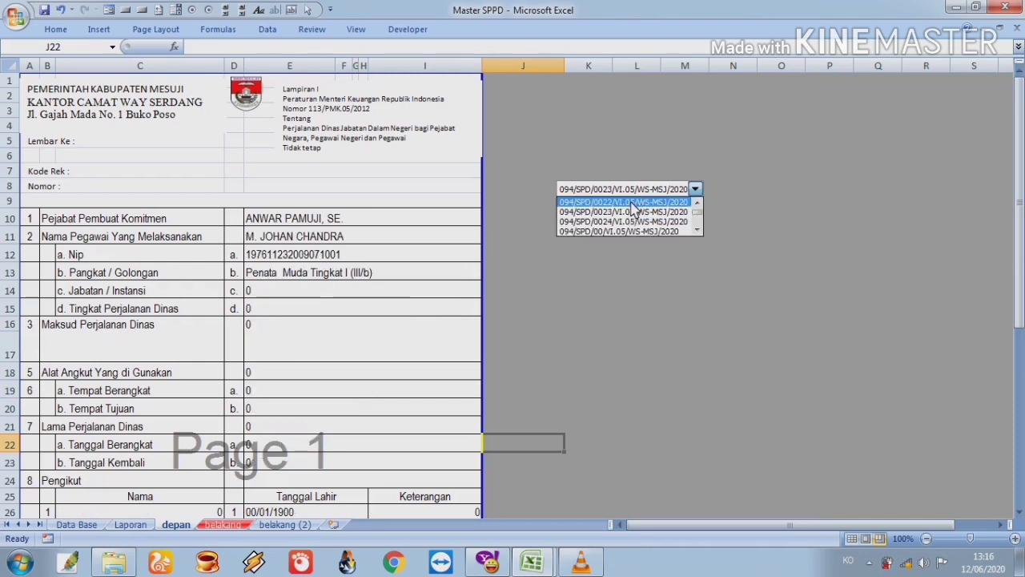
pyautogui.press('Escape')
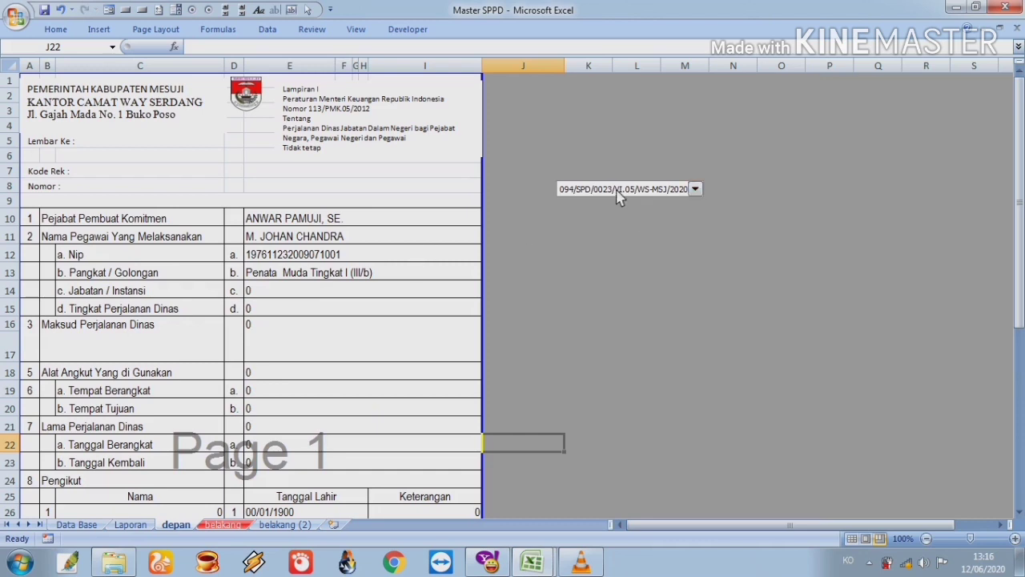
pyautogui.click(619, 193)
pyautogui.scroll(1, 619, 202)
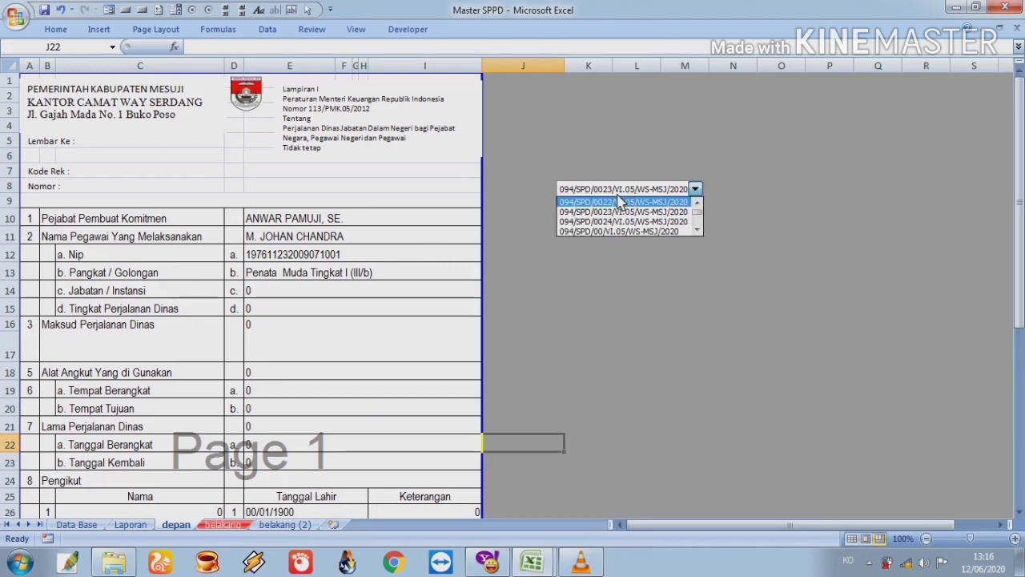
pyautogui.click(619, 202)
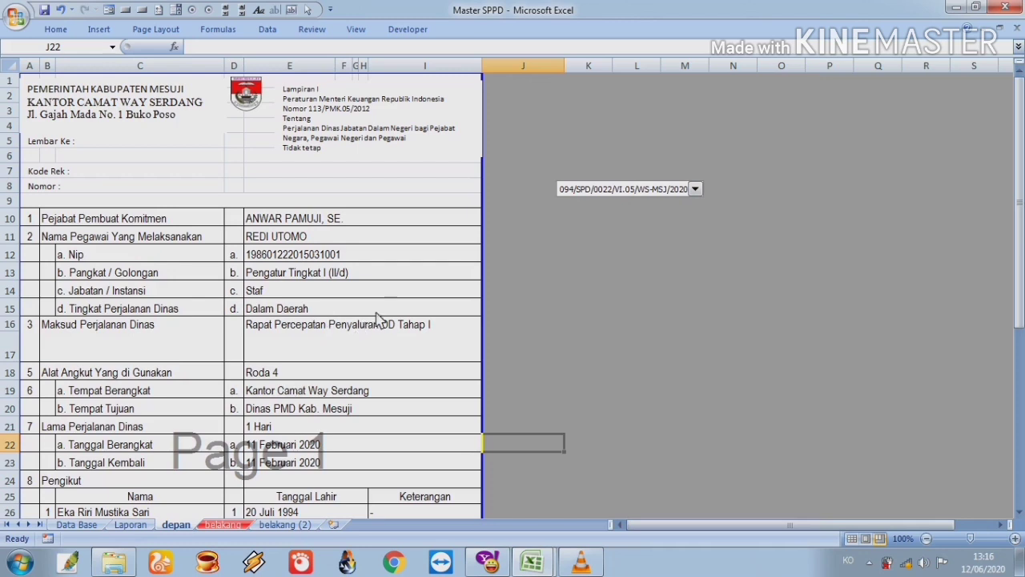
# Close the Master SPPD workbook and clear the Pejabat Pembuat Komitmen formula in cell E10 of Contoh SPPD's depan sheet.
pyautogui.click(1017, 29)
pyautogui.click(521, 318)
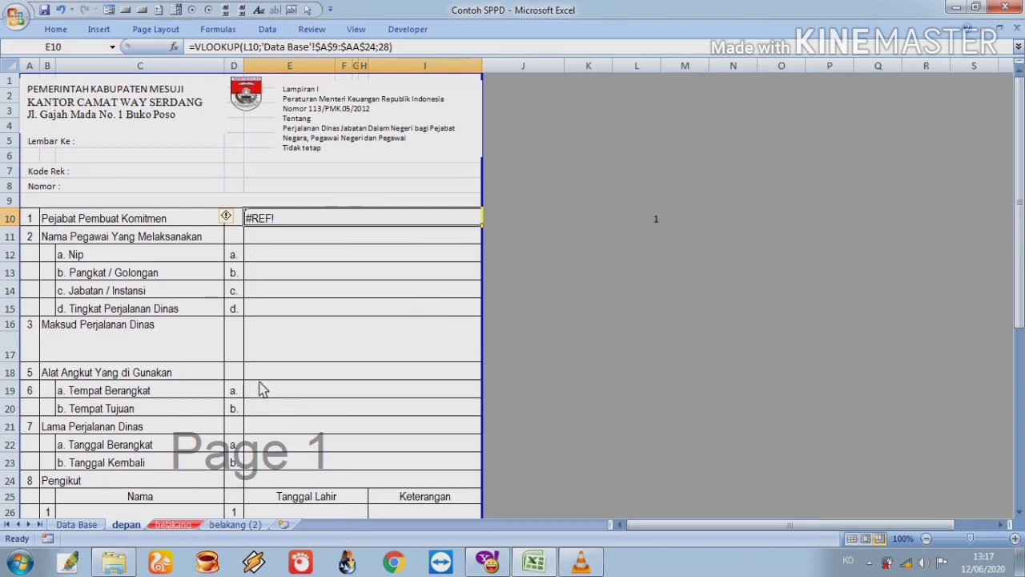
pyautogui.press('Delete')
pyautogui.press('Left')
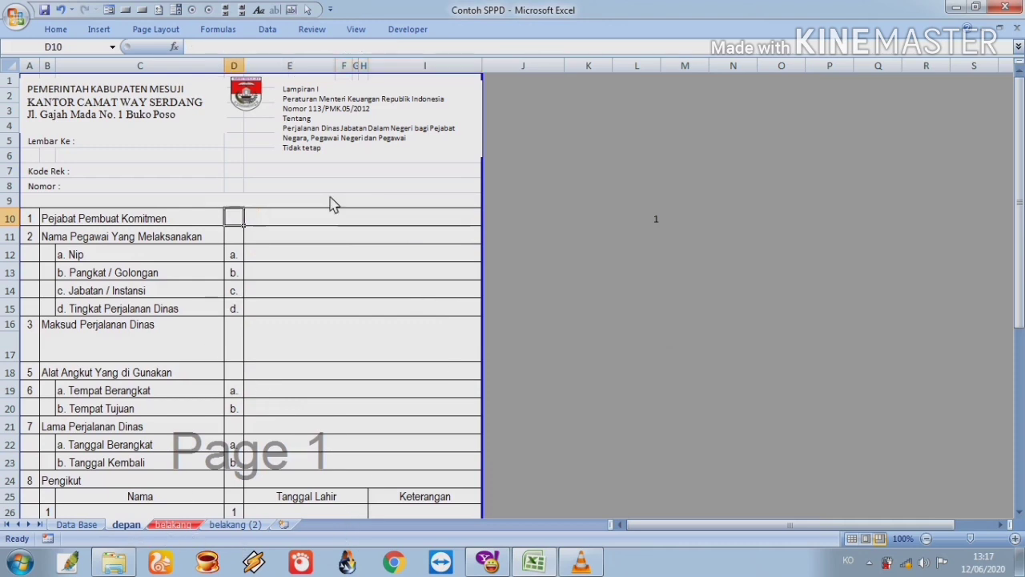
# Examine the blank depan form from the letterhead down to the signature block.
pyautogui.press('Right')
pyautogui.press('Left')
pyautogui.press('Left')
pyautogui.press('Left')
pyautogui.press('Up')
pyautogui.press('Up')
pyautogui.press('Up')
pyautogui.press('Up')
pyautogui.press('Up')
pyautogui.press('Up')
pyautogui.press('Up')
pyautogui.press('Up')
pyautogui.press('Up')
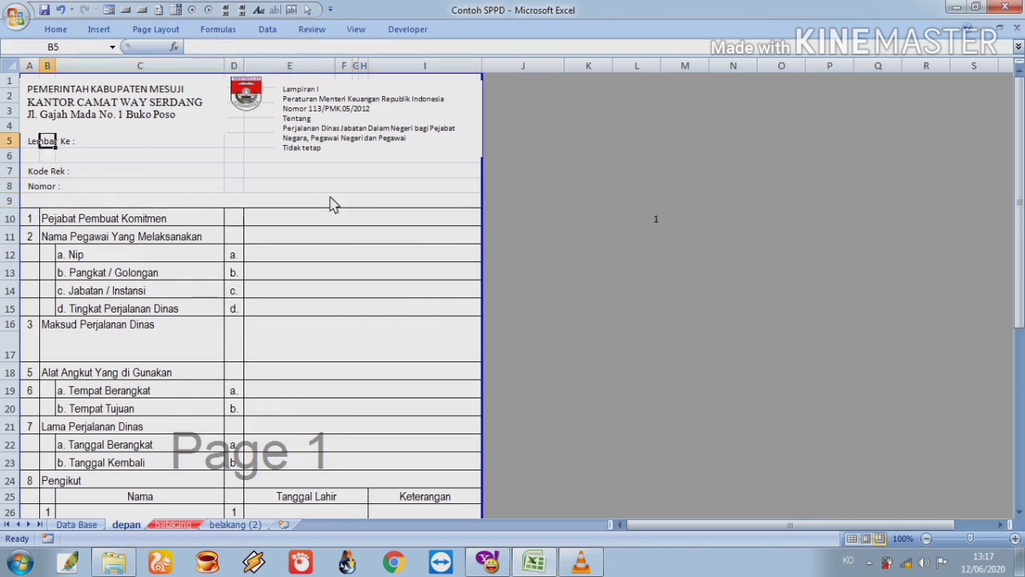
pyautogui.hotkey('shift', 'Right')
pyautogui.hotkey('shift', 'Right')
pyautogui.hotkey('shift', 'Right')
pyautogui.hotkey('shift', 'Right')
pyautogui.hotkey('shift', 'Right')
pyautogui.hotkey('shift', 'Right')
pyautogui.hotkey('shift', 'Right')
pyautogui.hotkey('shift', 'Right')
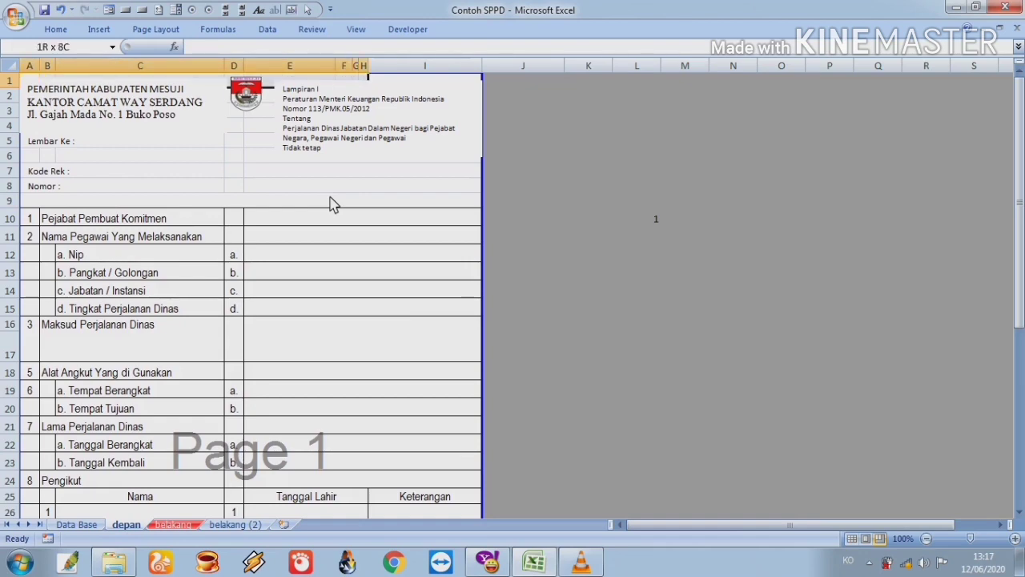
pyautogui.press('Down')
pyautogui.press('Down')
pyautogui.press('Down')
pyautogui.press('Down')
pyautogui.press('Down')
pyautogui.press('Down')
pyautogui.press('Down')
pyautogui.press('Down')
pyautogui.press('Down')
pyautogui.press('Down')
pyautogui.press('Down')
pyautogui.press('Down')
pyautogui.press('Down')
pyautogui.press('Down')
pyautogui.press('Down')
pyautogui.press('Down')
pyautogui.press('Down')
pyautogui.press('Down')
pyautogui.press('Down')
pyautogui.press('Down')
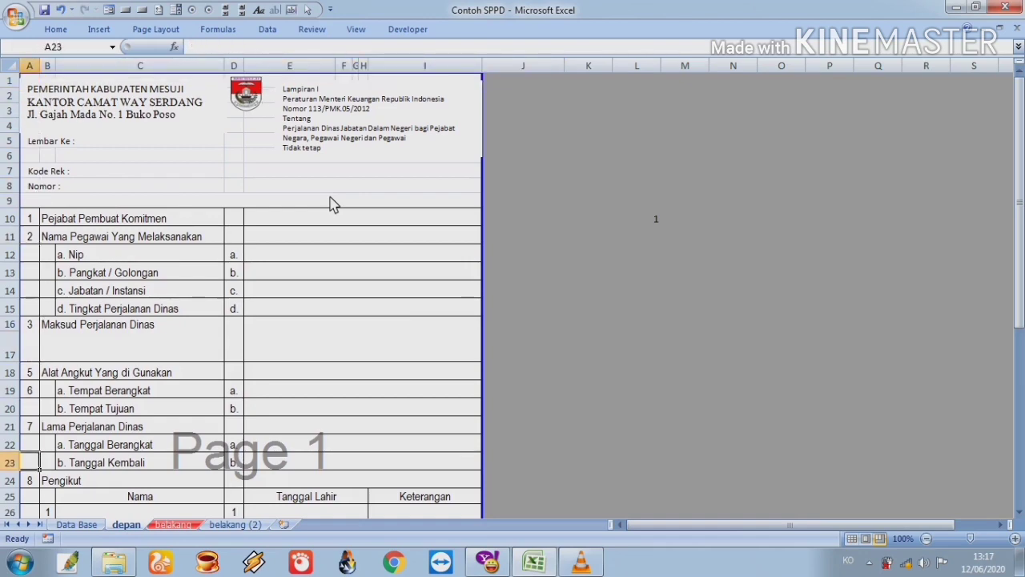
pyautogui.press('Up')
pyautogui.press('Up')
pyautogui.press('Up')
pyautogui.press('Up')
pyautogui.press('Up')
pyautogui.press('Up')
pyautogui.press('Up')
pyautogui.press('Up')
pyautogui.press('Up')
pyautogui.press('Up')
pyautogui.press('Up')
pyautogui.press('Up')
pyautogui.press('Up')
pyautogui.press('Up')
pyautogui.press('Up')
pyautogui.press('Up')
pyautogui.press('Up')
pyautogui.press('Up')
pyautogui.press('Up')
pyautogui.press('Up')
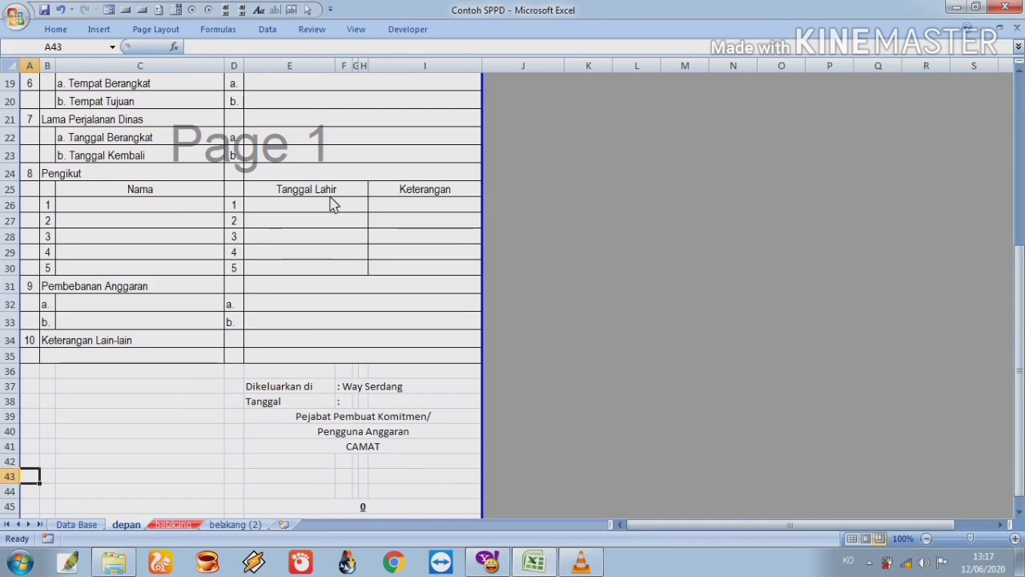
pyautogui.press('Up')
pyautogui.press('Up')
pyautogui.press('Up')
pyautogui.press('Up')
pyautogui.press('Up')
pyautogui.press('Up')
pyautogui.press('Up')
pyautogui.press('Up')
pyautogui.press('Up')
pyautogui.press('Up')
pyautogui.press('Up')
pyautogui.press('Up')
pyautogui.press('Up')
pyautogui.press('Up')
pyautogui.press('Up')
pyautogui.press('Up')
pyautogui.press('Up')
pyautogui.press('Up')
pyautogui.press('Up')
pyautogui.press('Up')
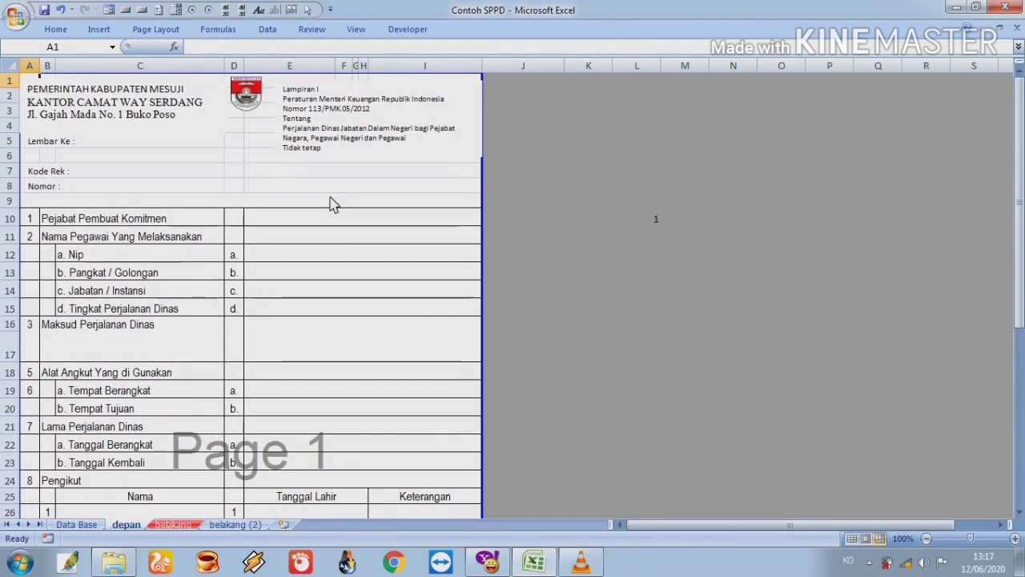
# Examine the Data Base sheet's records and column headings, and compare them with the fields of the depan form.
pyautogui.click(78, 525)
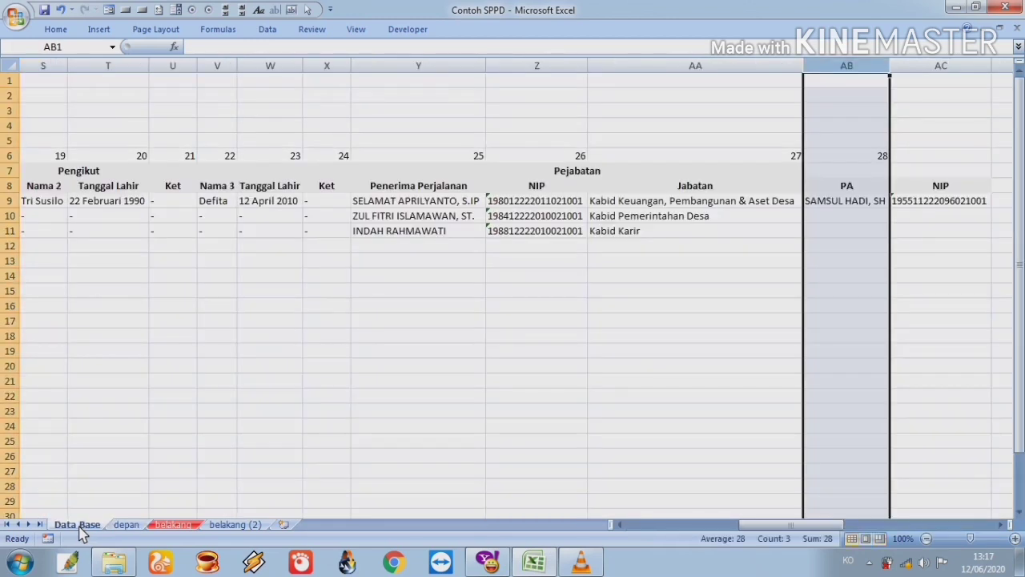
pyautogui.press('Up')
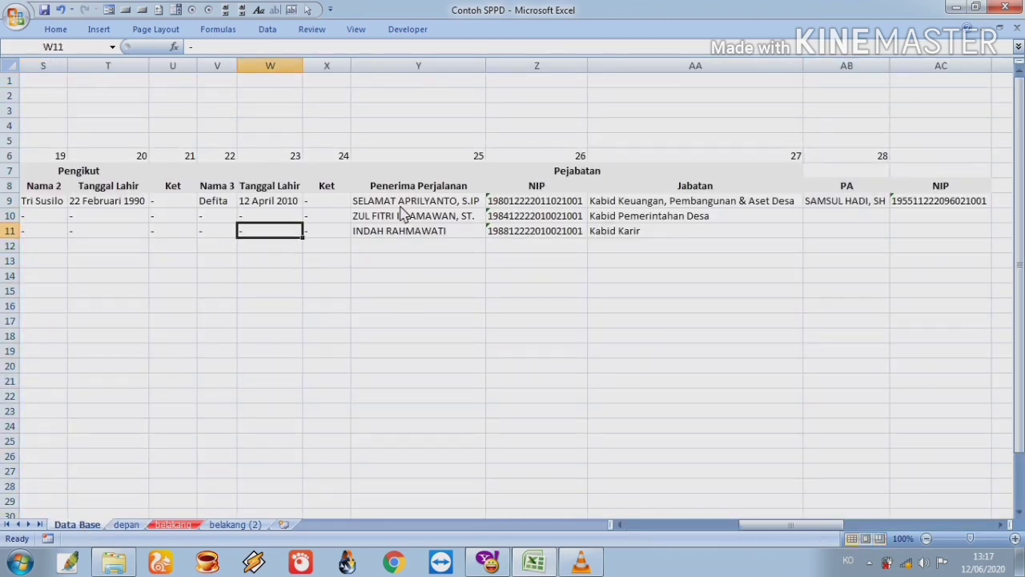
pyautogui.press('Home')
pyautogui.press('Right')
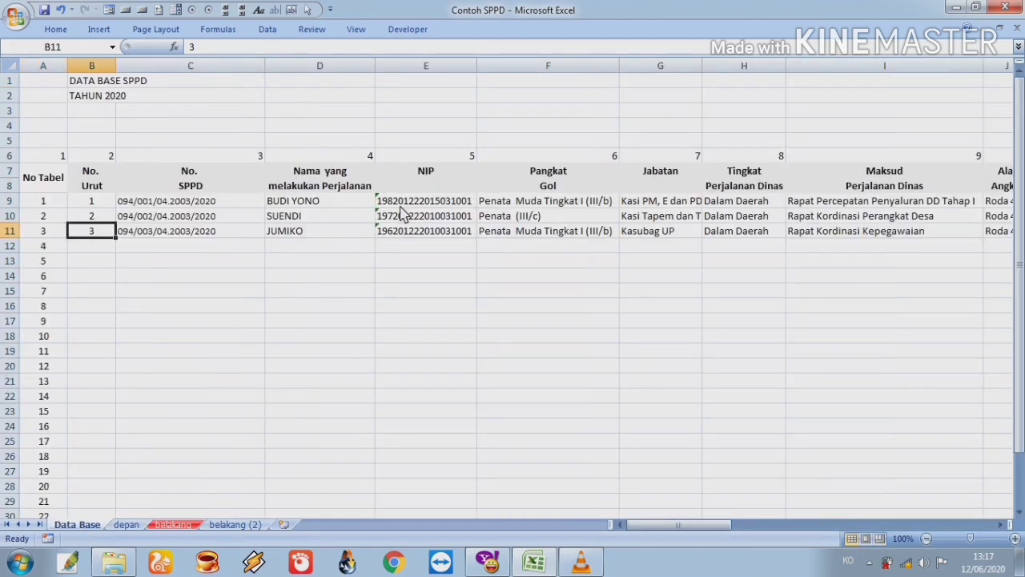
pyautogui.press('Up')
pyautogui.press('Up')
pyautogui.hotkey('shift', 'Down')
pyautogui.hotkey('shift', 'Down')
pyautogui.hotkey('shift', 'Right')
pyautogui.hotkey('shift', 'Right')
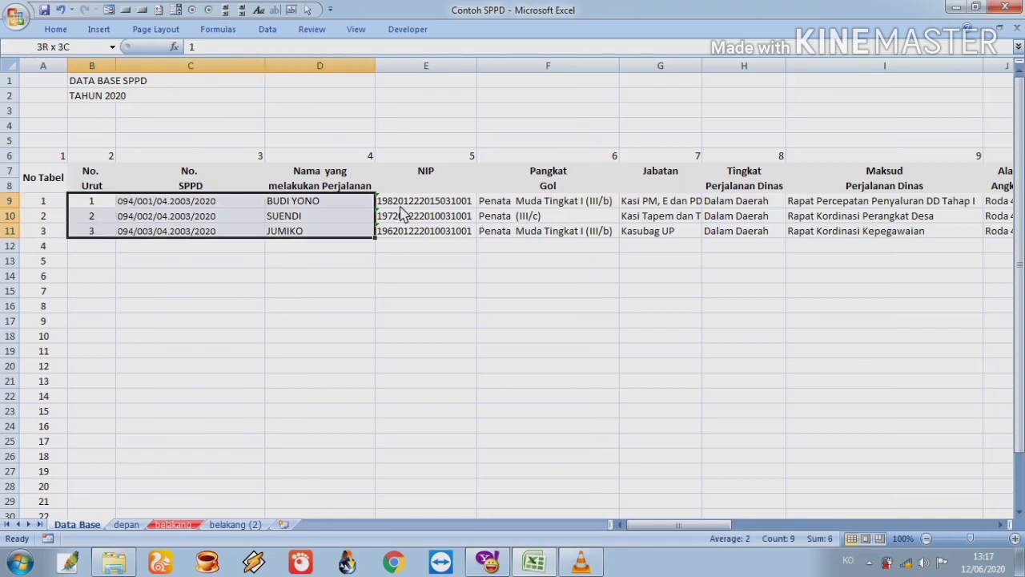
pyautogui.hotkey('shift', 'Left')
pyautogui.hotkey('shift', 'Right')
pyautogui.hotkey('shift', 'Left')
pyautogui.press('Left')
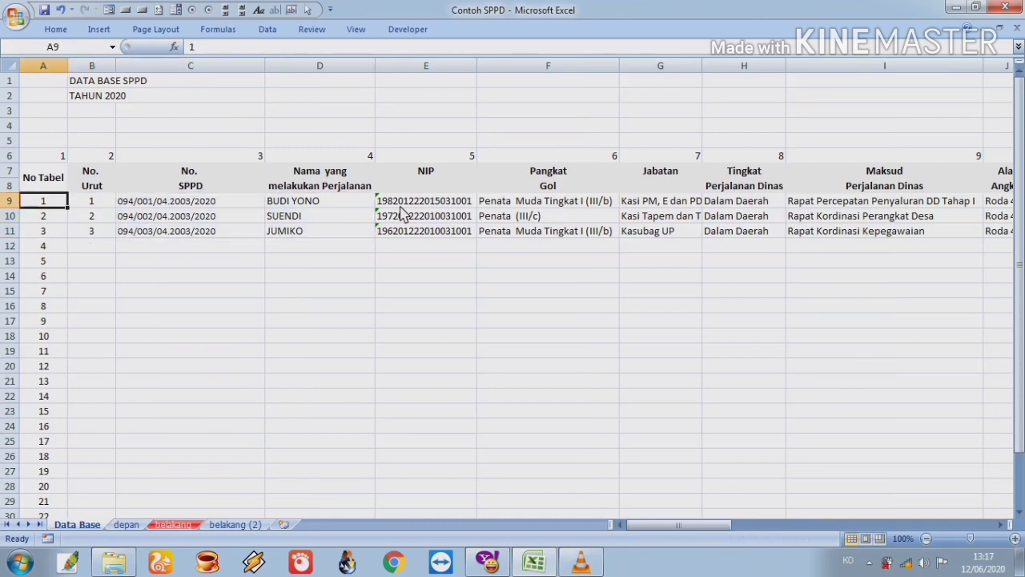
pyautogui.press('Right')
pyautogui.hotkey('shift', 'Right')
pyautogui.hotkey('shift', 'Left')
pyautogui.press('Left')
pyautogui.press('Up')
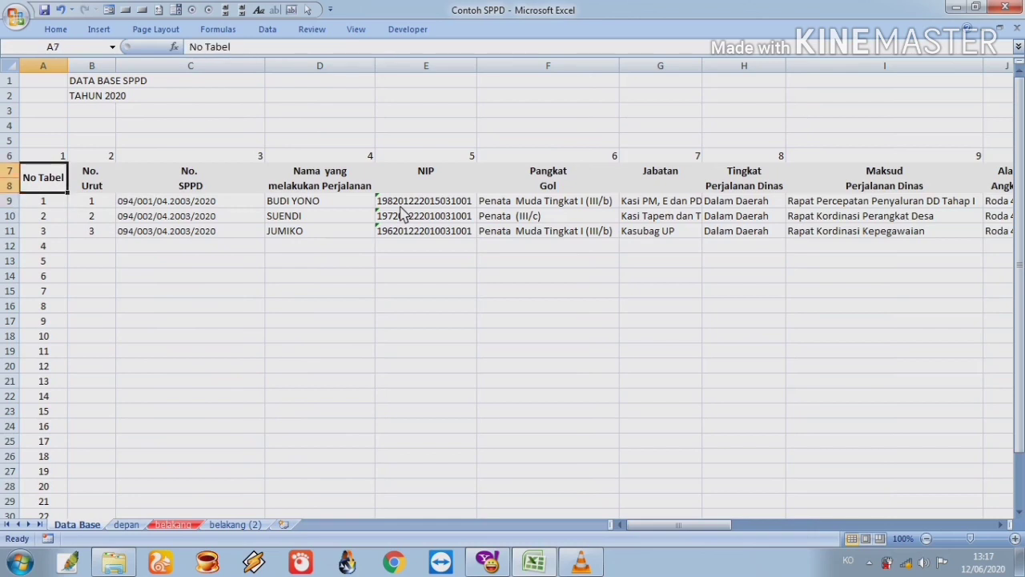
pyautogui.press('Right')
pyautogui.press('Right')
pyautogui.press('Right')
pyautogui.press('Right')
pyautogui.press('Right')
pyautogui.press('Right')
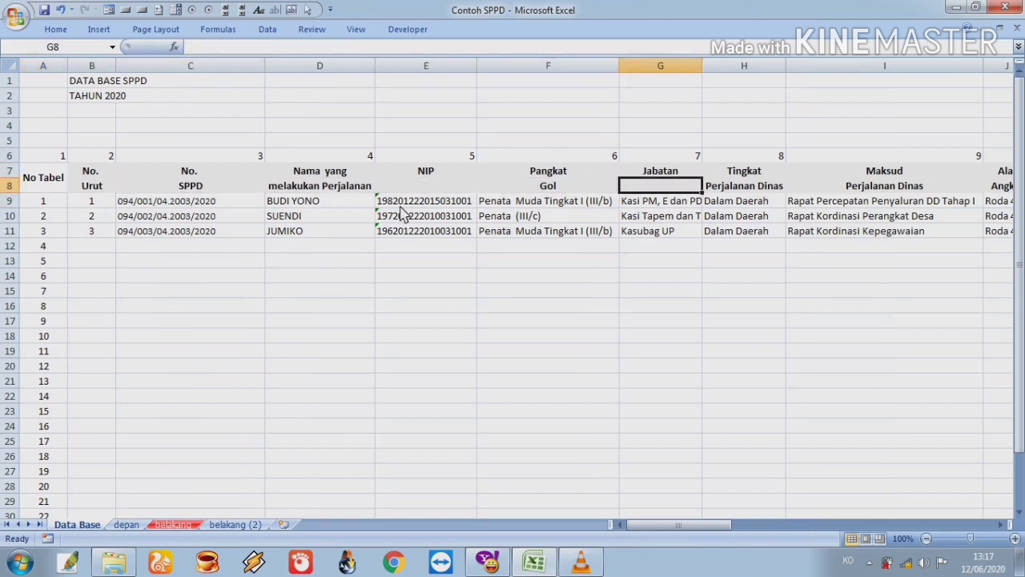
pyautogui.press('Left')
pyautogui.press('Left')
pyautogui.press('Up')
pyautogui.press('Left')
pyautogui.press('Left')
pyautogui.press('Left')
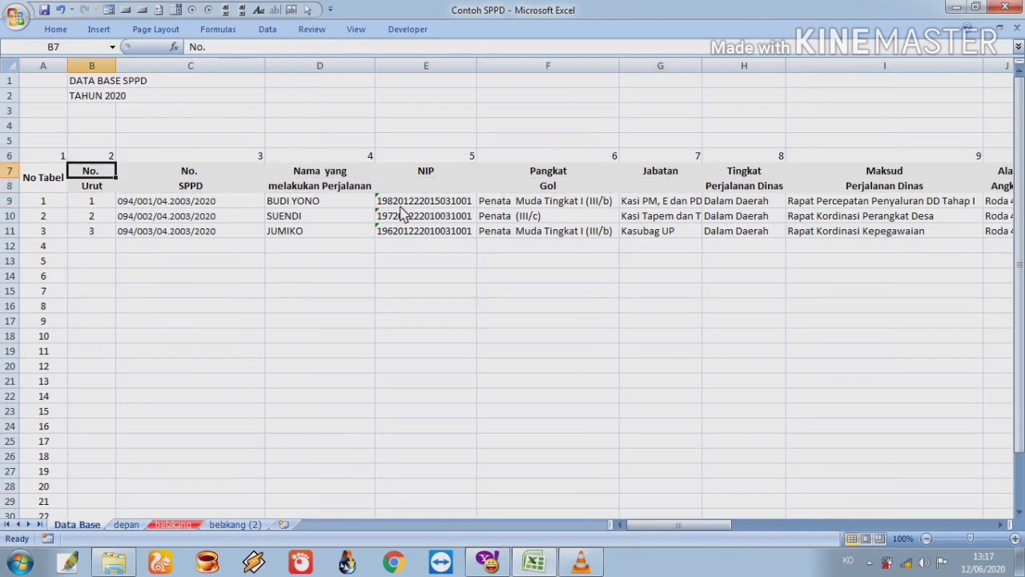
pyautogui.click(126, 524)
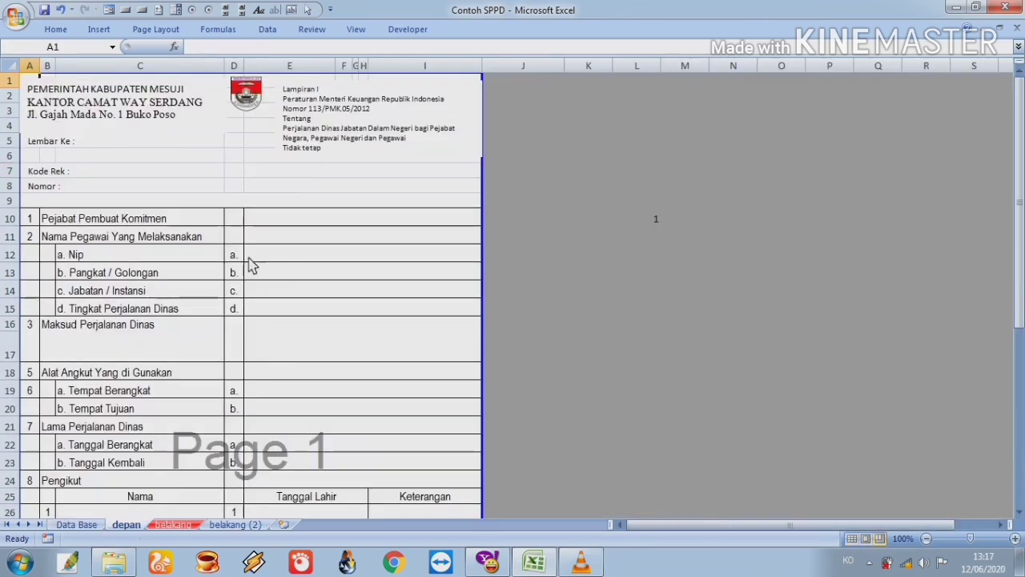
pyautogui.click(72, 525)
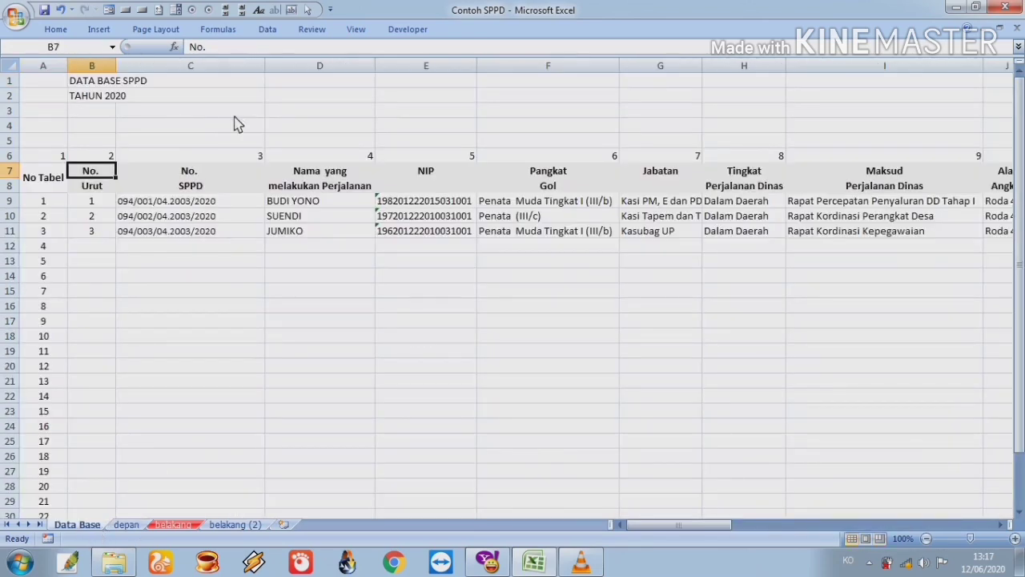
# Inspect the No. SPPD formula in C9 and set the first record's No. Urut in B9 to 3.
pyautogui.click(243, 208)
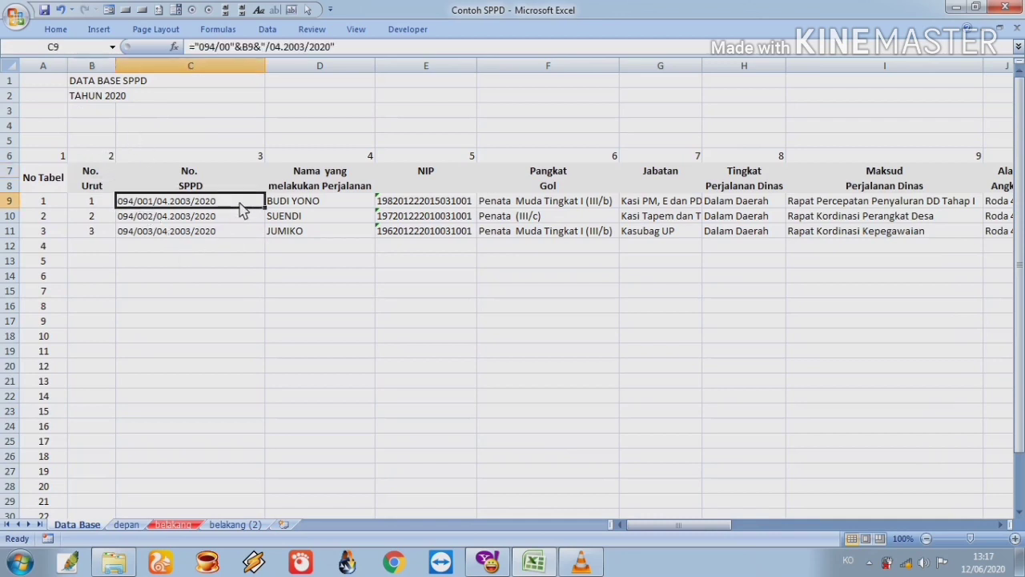
pyautogui.click(104, 222)
pyautogui.click(150, 217)
pyautogui.press('Up')
pyautogui.press('Left')
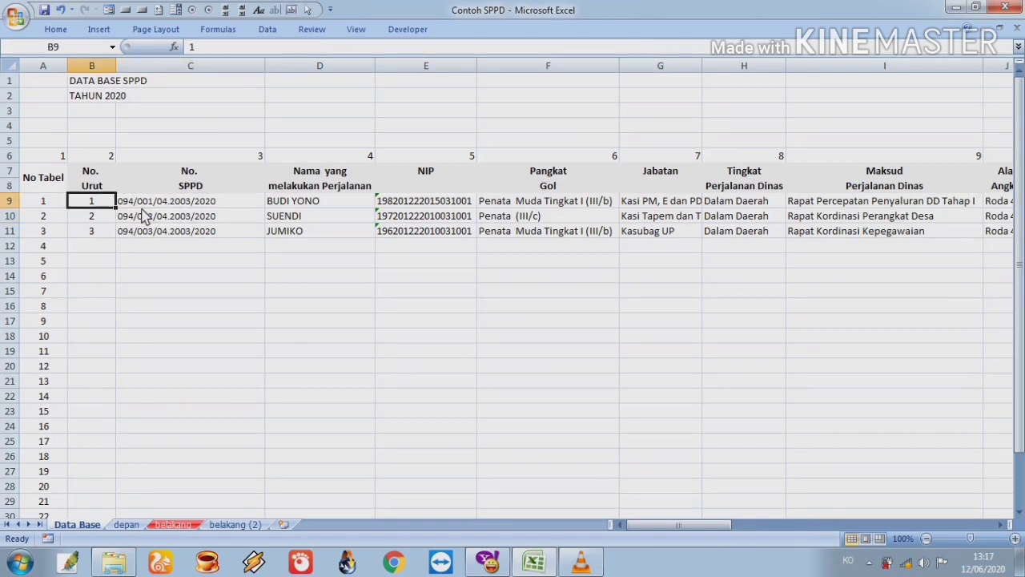
pyautogui.write('3')
pyautogui.press('Return')
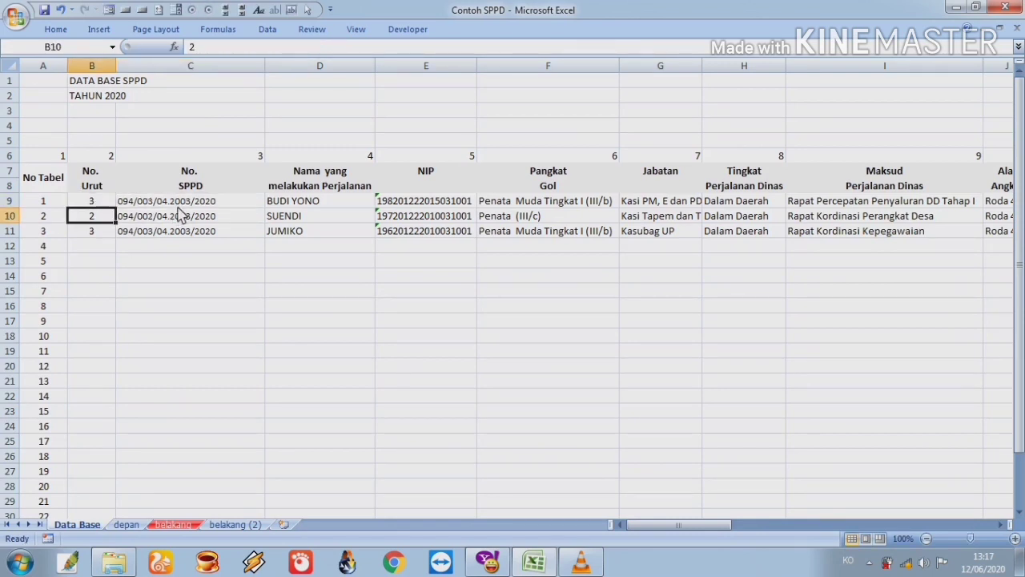
# Set the first record's No. Urut in B9 of the Data Base sheet to 1.
pyautogui.click(181, 216)
pyautogui.press('Up')
pyautogui.press('Left')
pyautogui.write('1')
pyautogui.press('Right')
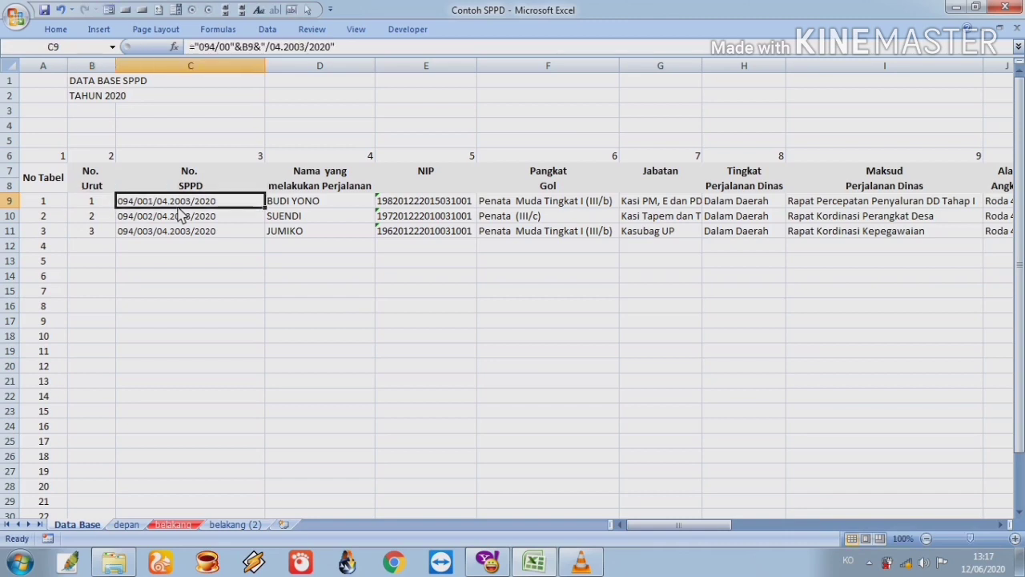
# Clear the first record's No. SPPD in C9 and rebuild it as the formula ="094/00"&B9&"/04.2003/2020".
pyautogui.press('Delete')
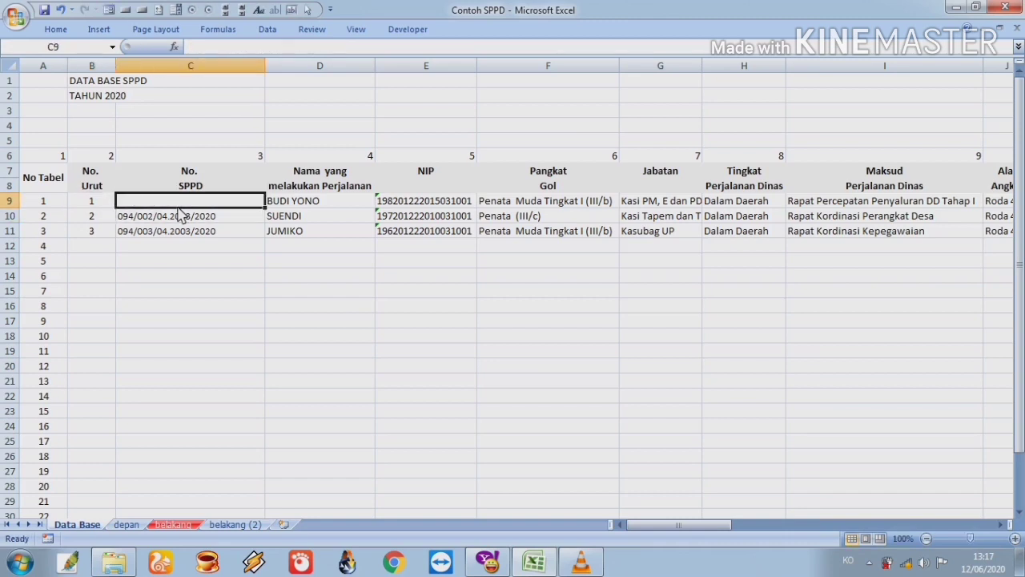
pyautogui.write('=')
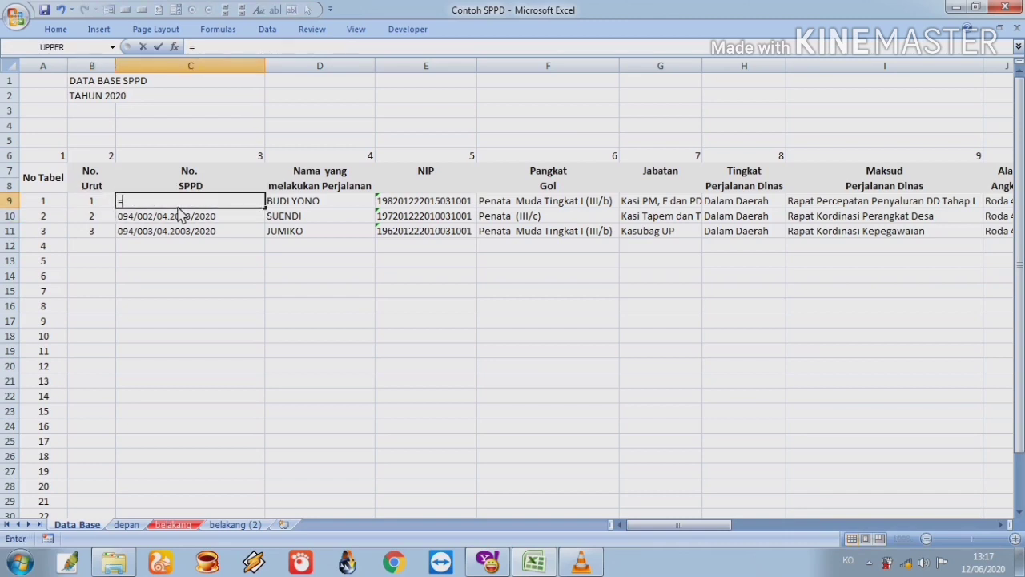
pyautogui.write('"094/00"&')
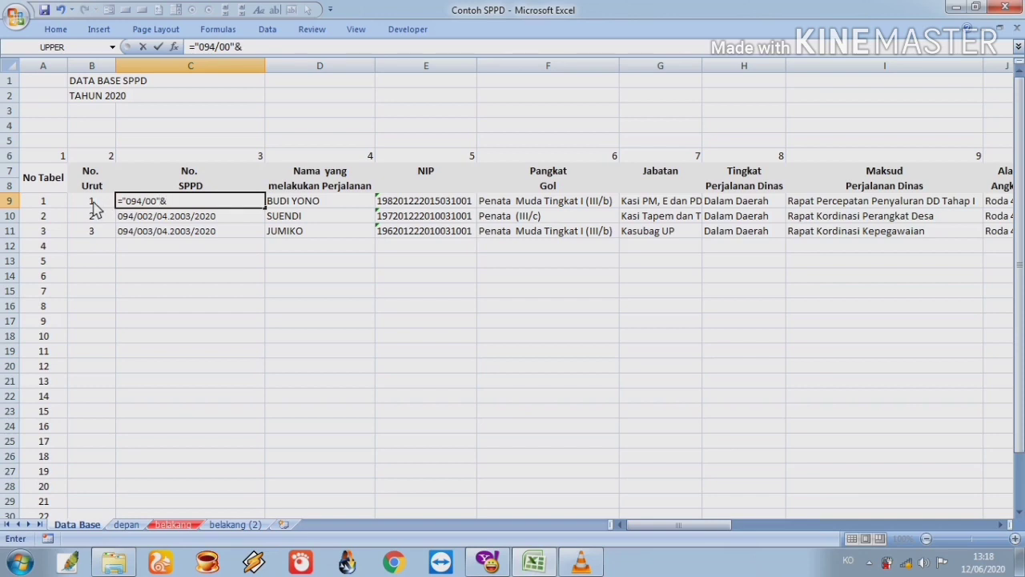
pyautogui.click(93, 206)
pyautogui.write('&"/04.2003/2020')
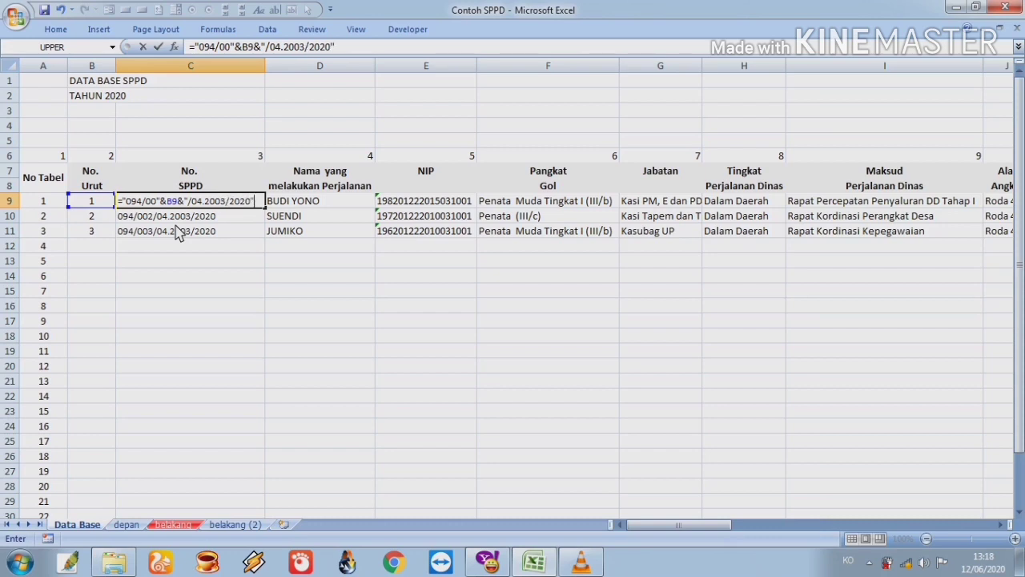
pyautogui.press('Return')
pyautogui.press('Up')
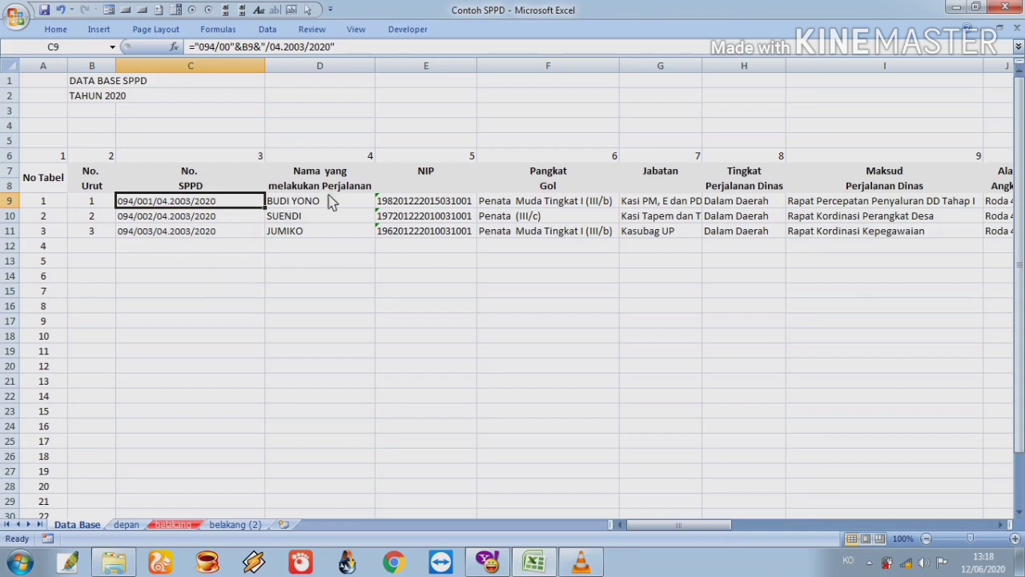
# Inspect the No. SPPD formulas in C9 and C10 and the No. Urut cells they reference.
pyautogui.press('Down')
pyautogui.press('Up')
pyautogui.click(251, 48)
pyautogui.doubleClick(250, 47)
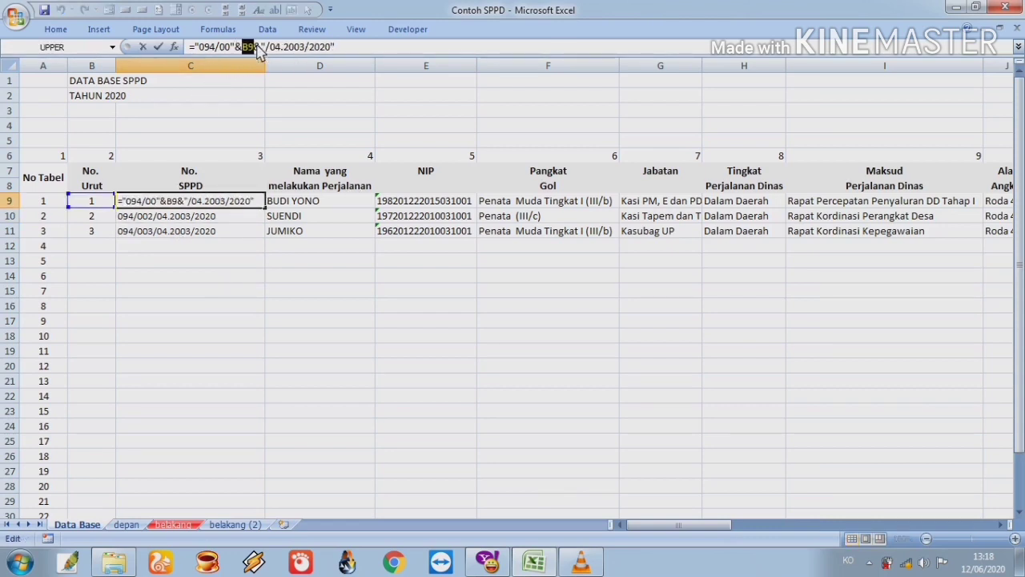
pyautogui.press('Return')
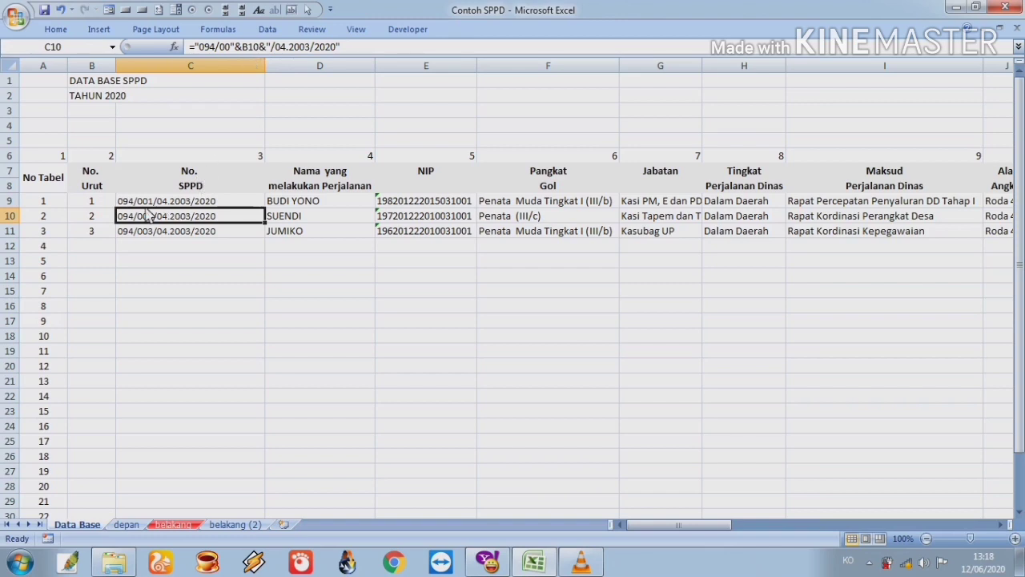
pyautogui.click(90, 204)
pyautogui.doubleClick(128, 217)
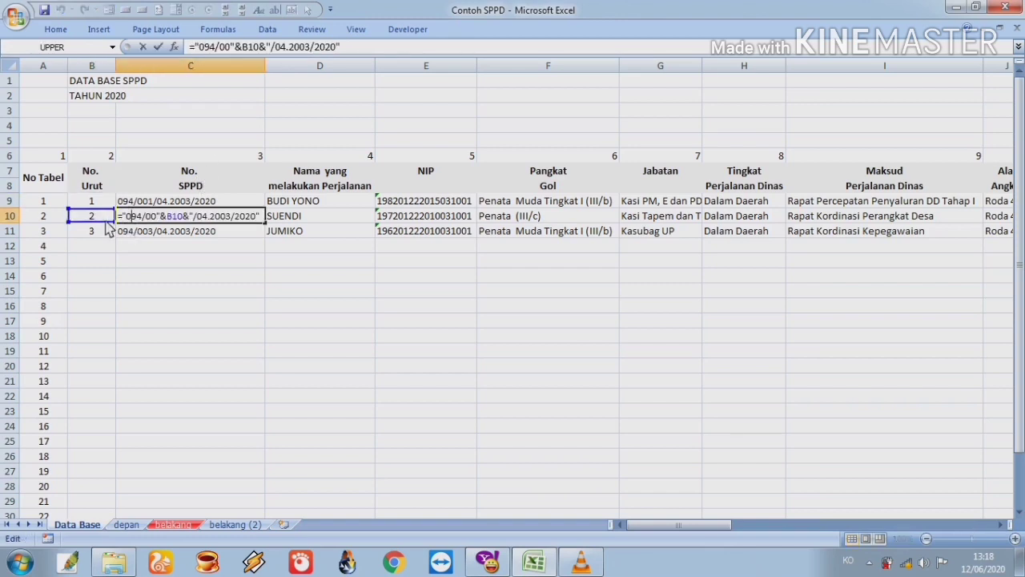
pyautogui.press('Return')
# Test the C9 formula by entering A as the No. Urut in B9, and set B9 back to 1.
pyautogui.press('Up')
pyautogui.press('Up')
pyautogui.press('Left')
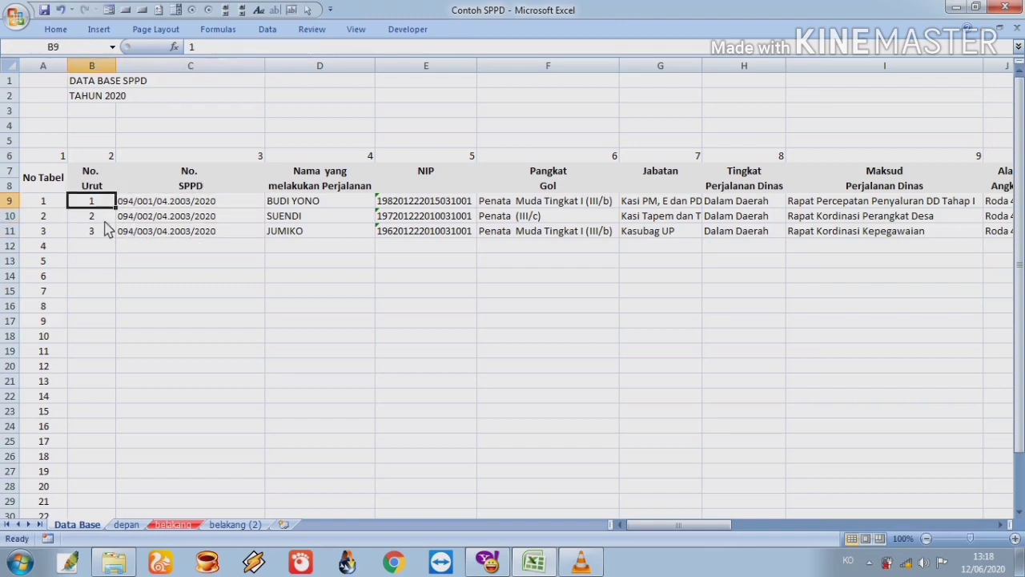
pyautogui.write('A')
pyautogui.press('Right')
pyautogui.press('Left')
pyautogui.write('1')
pyautogui.press('Right')
# Copy the No. SPPD formula from C11 into C12 for the fourth record.
pyautogui.press('Down')
pyautogui.press('Down')
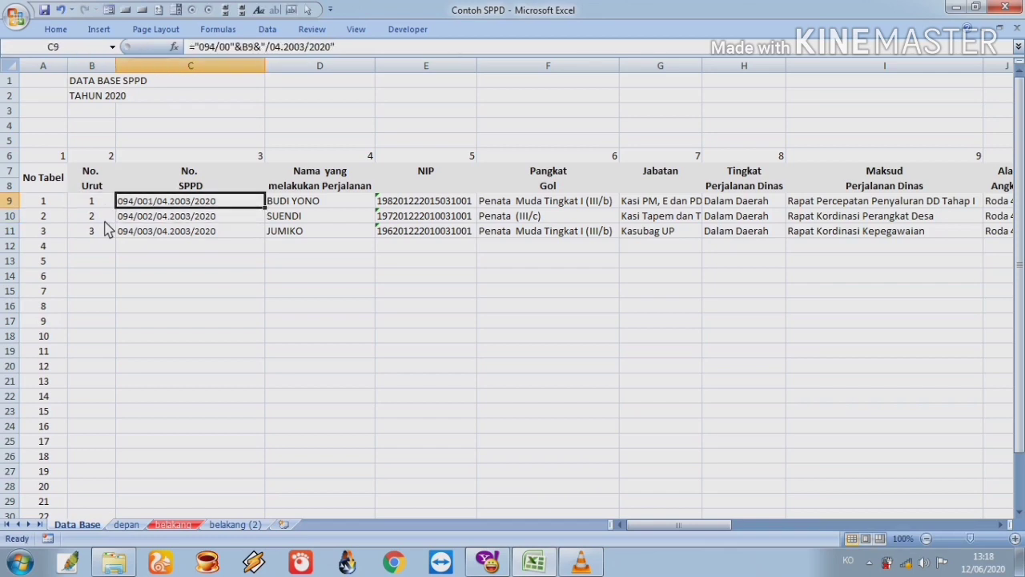
pyautogui.press('Down')
pyautogui.press('Up')
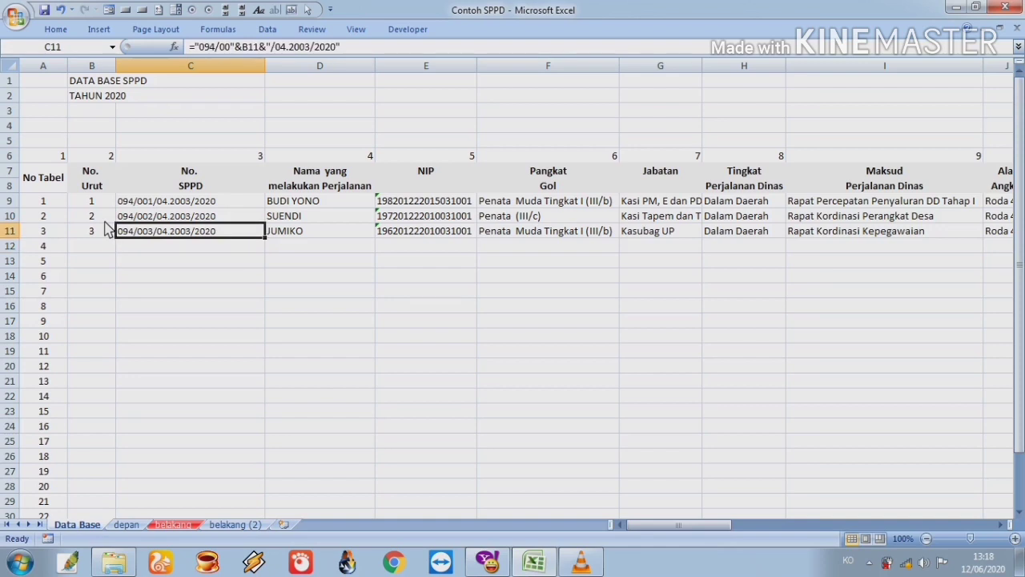
pyautogui.hotkey('ctrl', 'c')
pyautogui.press('Down')
pyautogui.press('Return')
# Test the C12 formula with No. Urut values 10 and 100 in B12, and clear B12.
pyautogui.press('Left')
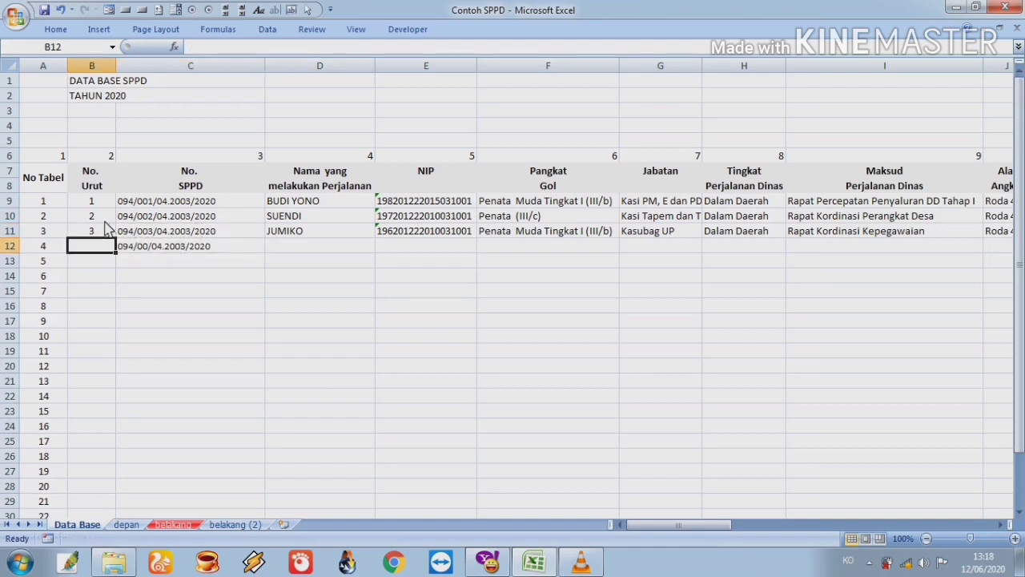
pyautogui.write('10')
pyautogui.press('Right')
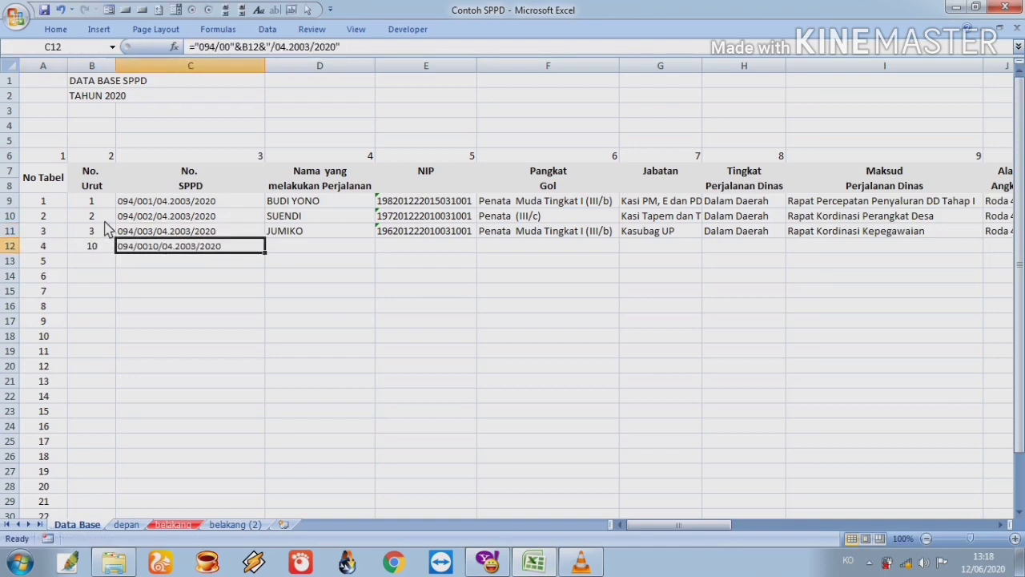
pyautogui.press('Left')
pyautogui.write('100')
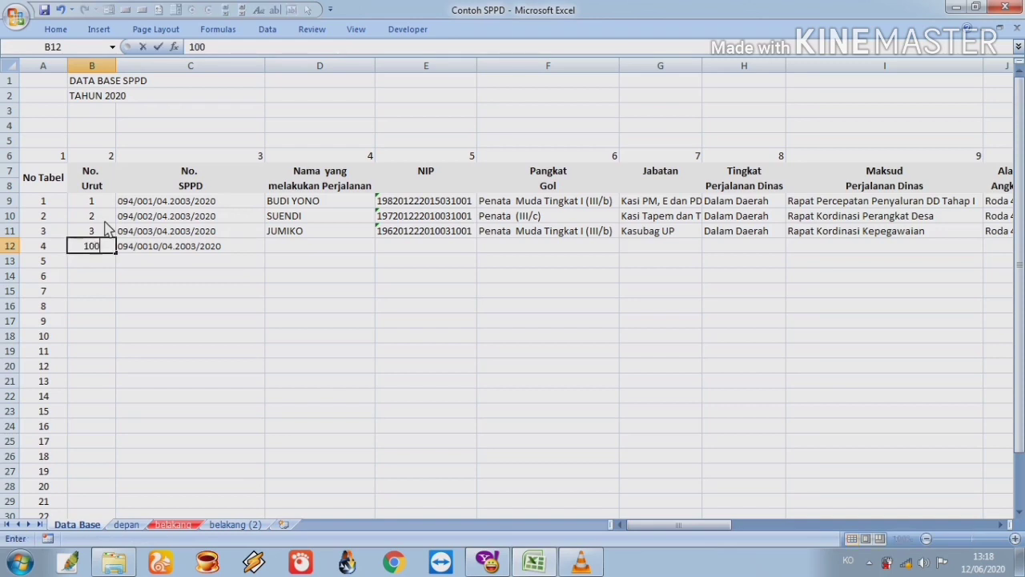
pyautogui.press('Return')
pyautogui.press('Up')
pyautogui.press('Delete')
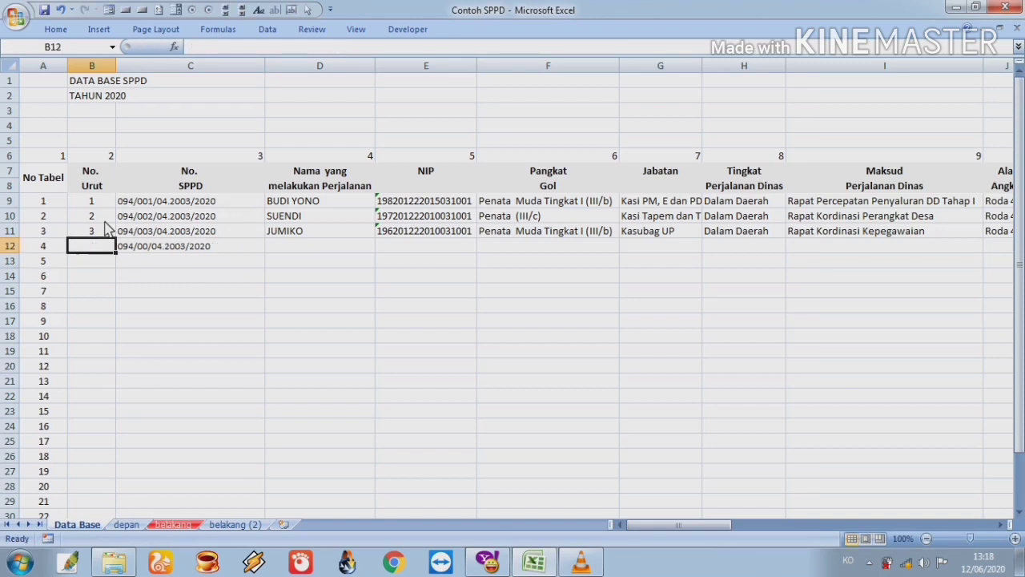
# Extend the No. Urut series from B9:B11 into B12 so the fourth record is numbered 4.
pyautogui.click(94, 222)
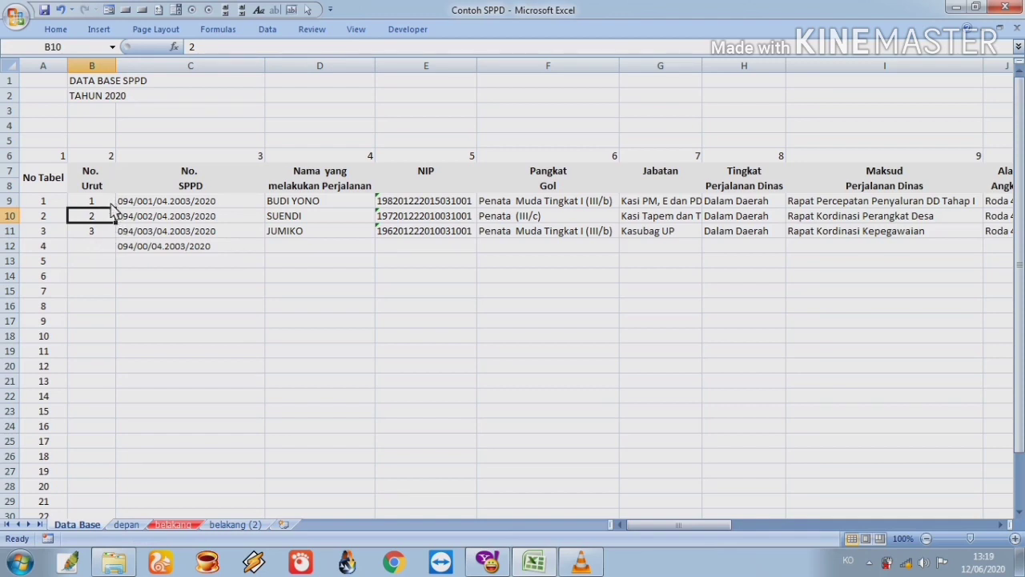
pyautogui.moveTo(110, 203); pyautogui.dragTo(117, 256)
pyautogui.click(117, 250)
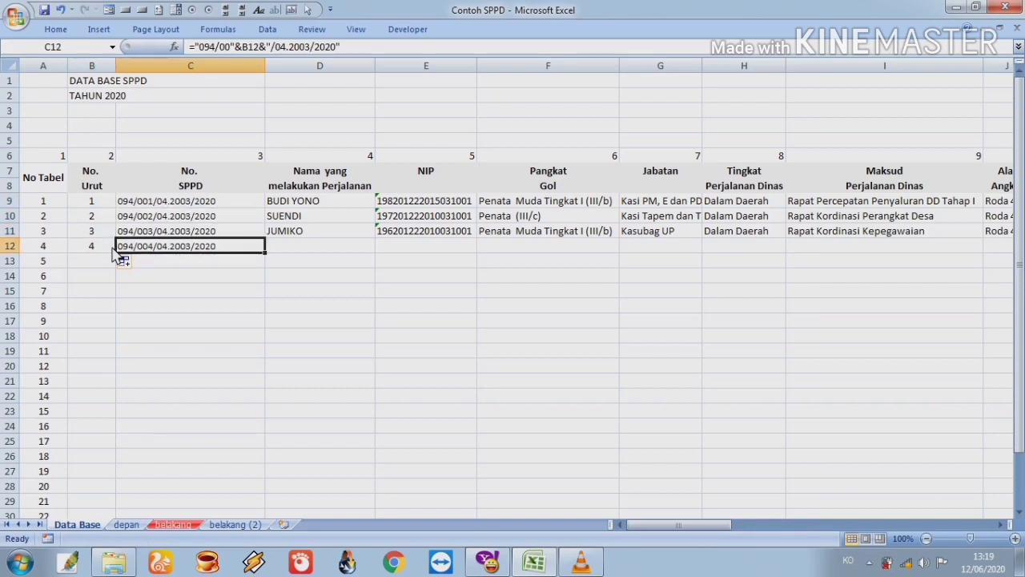
# Examine the filled records column by column, from No. Urut across to the Pejabatan Jabatan field.
pyautogui.press('Up')
pyautogui.press('Up')
pyautogui.press('Up')
pyautogui.press('Right')
pyautogui.press('Right')
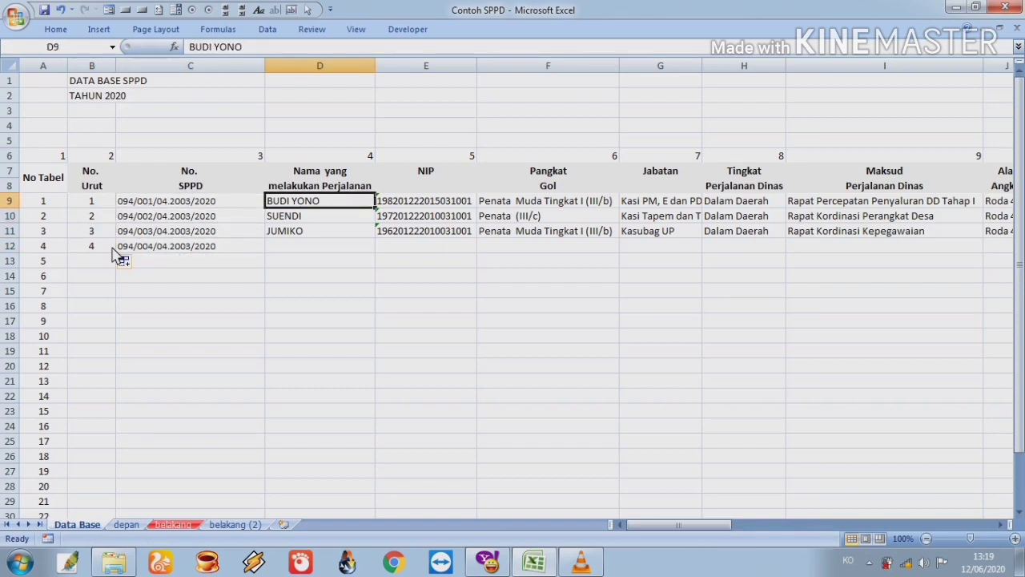
pyautogui.press('Left')
pyautogui.press('Left')
pyautogui.press('Right')
pyautogui.press('Right')
pyautogui.press('Left')
pyautogui.press('Left')
pyautogui.press('Left')
pyautogui.press('Down')
pyautogui.press('Right')
pyautogui.press('Right')
pyautogui.press('Right')
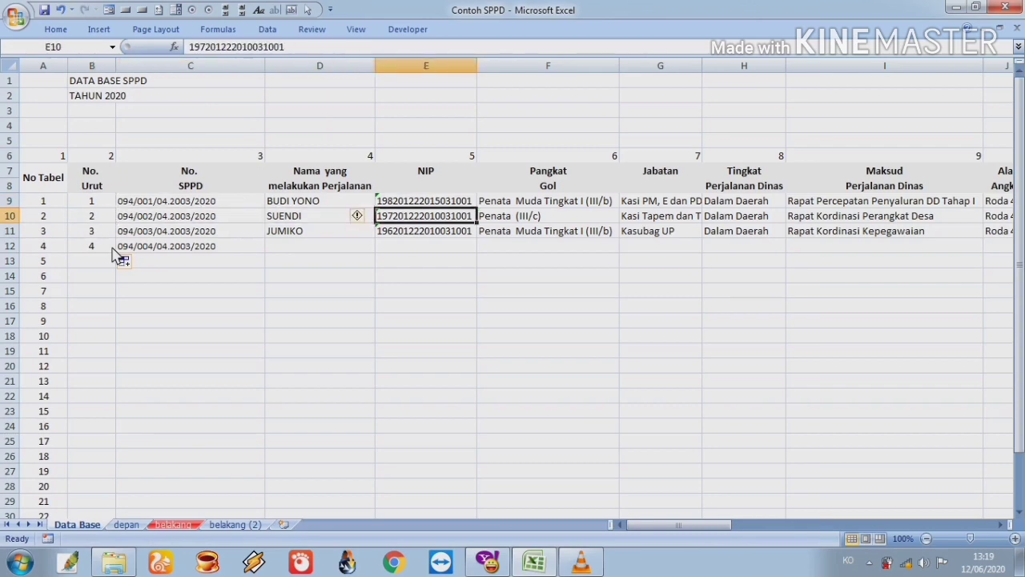
pyautogui.press('Up')
pyautogui.press('Right')
pyautogui.press('Right')
pyautogui.press('Right')
pyautogui.press('Right')
pyautogui.press('Right')
pyautogui.press('Left')
pyautogui.press('Left')
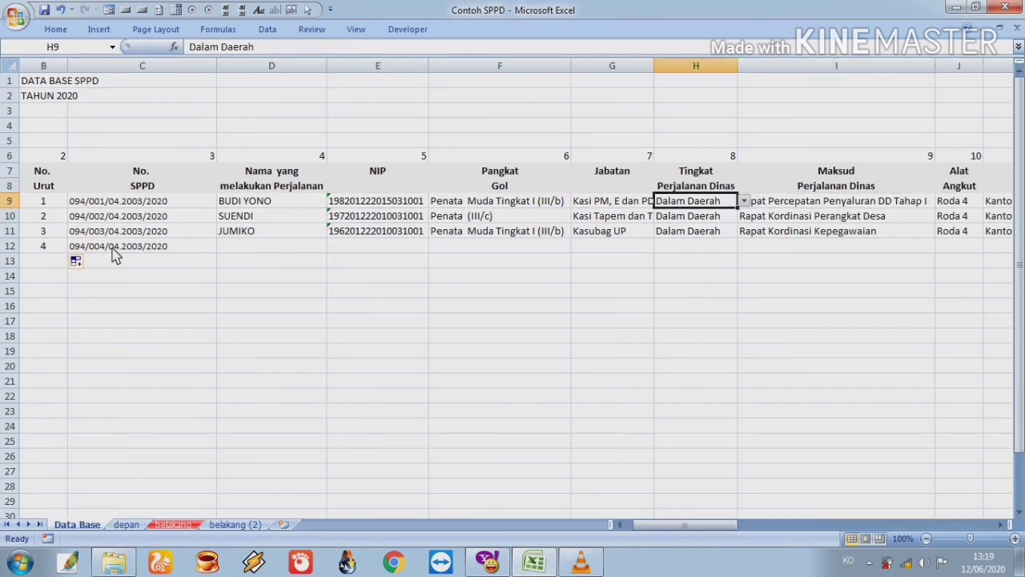
pyautogui.press('Right')
pyautogui.press('Right')
pyautogui.press('Right')
pyautogui.press('Right')
pyautogui.press('Right')
pyautogui.press('Right')
pyautogui.press('Right')
pyautogui.press('Right')
pyautogui.press('Right')
pyautogui.press('Right')
pyautogui.press('Right')
pyautogui.press('Right')
pyautogui.press('Right')
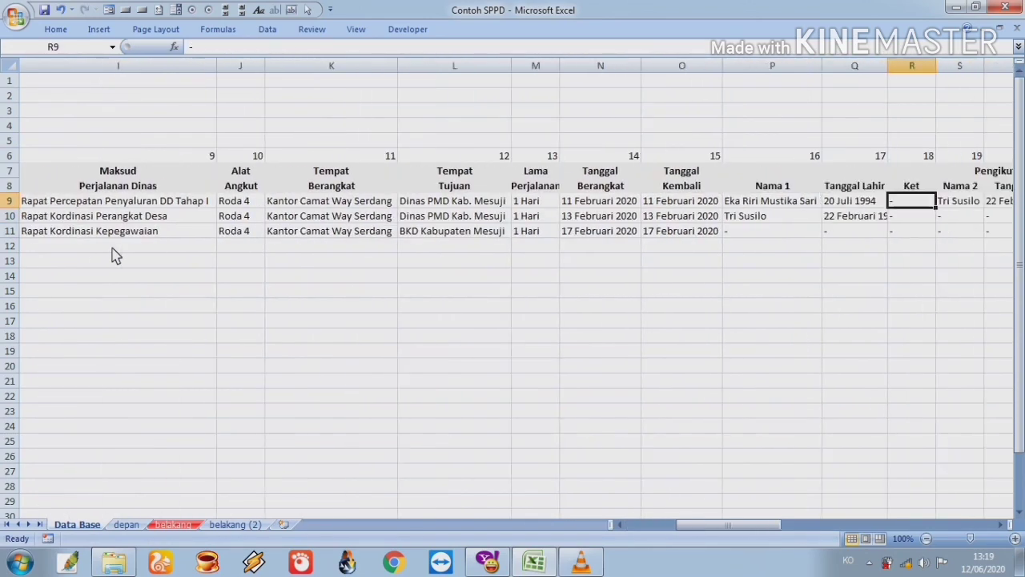
pyautogui.press('Right')
pyautogui.press('Right')
pyautogui.press('Right')
pyautogui.press('Right')
pyautogui.press('Right')
pyautogui.press('Right')
pyautogui.press('Right')
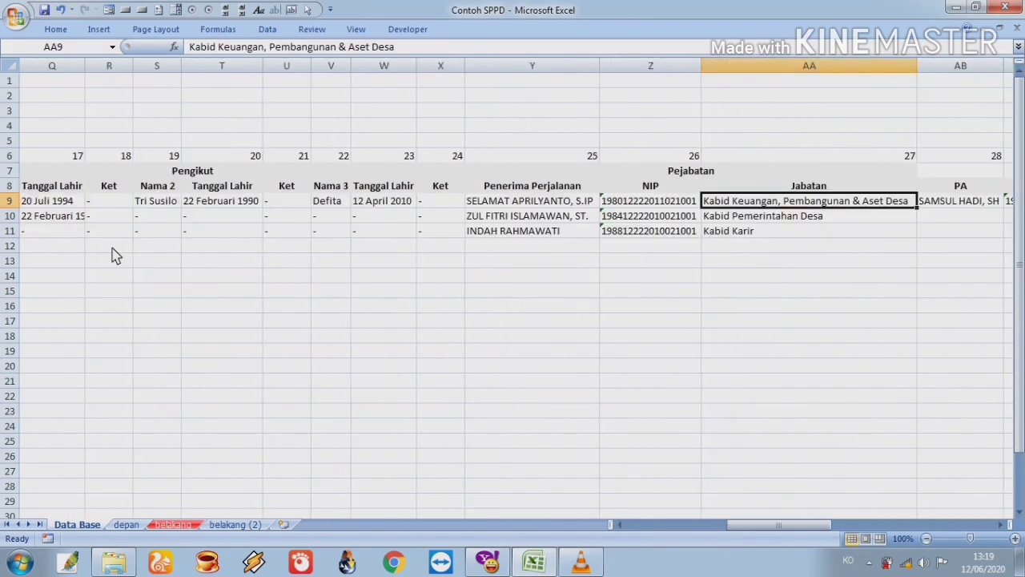
# Copy the first record's PA name and NIP from AB9:AC9 down to the records in rows 10 and 11.
pyautogui.press('Right')
pyautogui.press('Left')
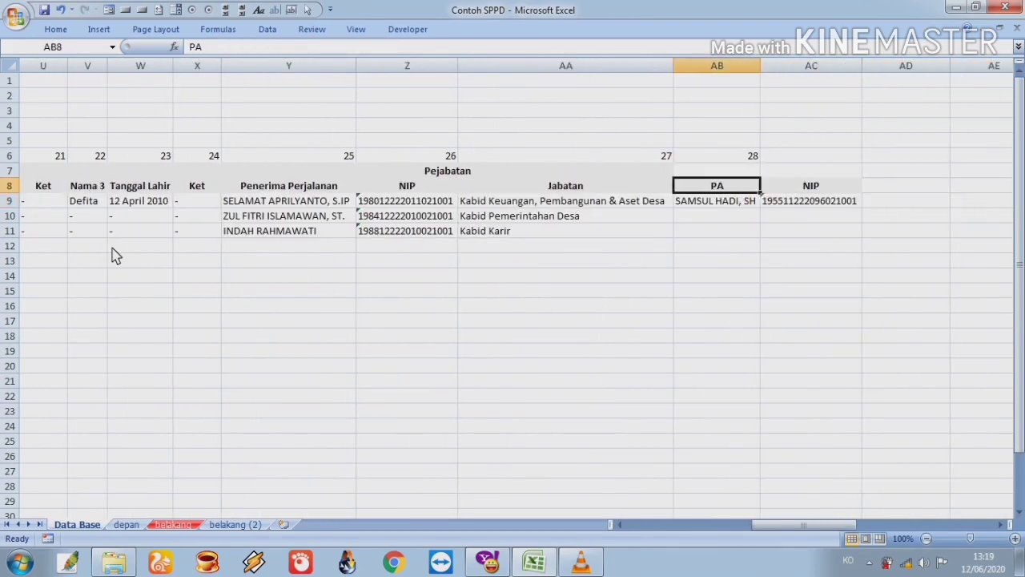
pyautogui.hotkey('shift', 'Right')
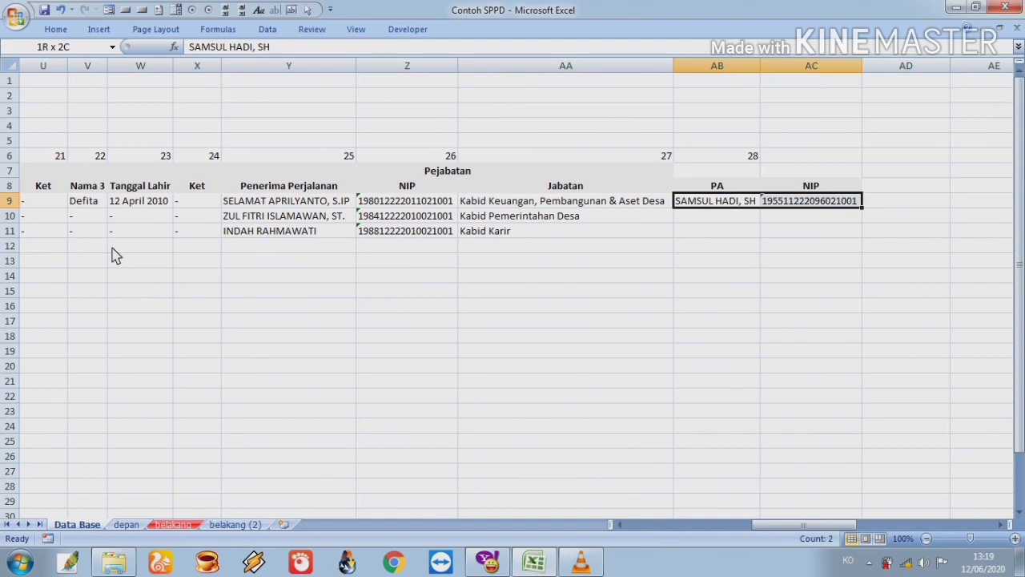
pyautogui.hotkey('ctrl', 'c')
pyautogui.hotkey('shift', 'Down')
pyautogui.hotkey('shift', 'Down')
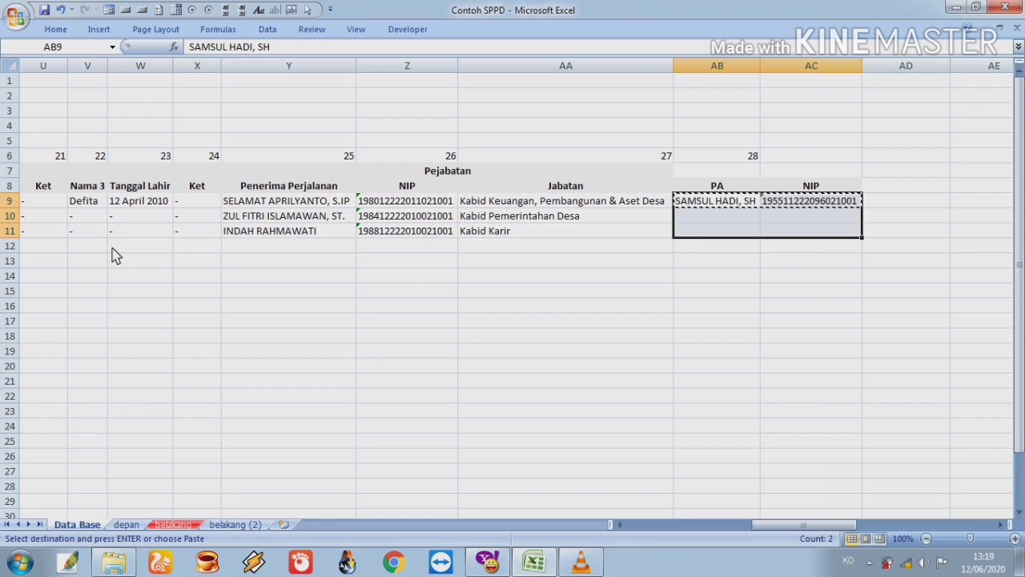
pyautogui.press('Return')
# Enter column number 29 in AC6 above the PA's NIP column.
pyautogui.press('Down')
pyautogui.press('Up')
pyautogui.press('Up')
pyautogui.press('Up')
pyautogui.press('Up')
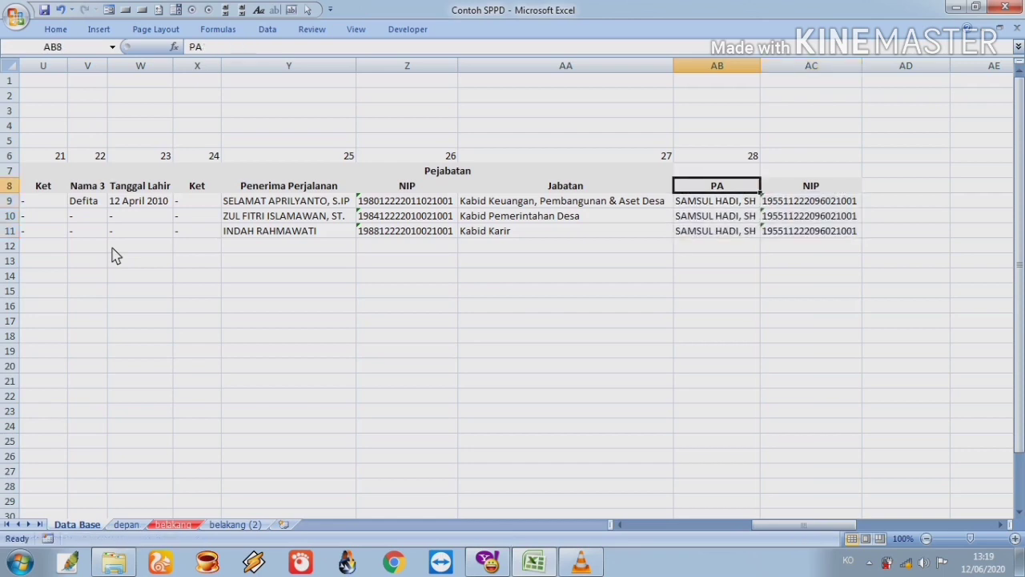
pyautogui.press('Right')
pyautogui.write('29')
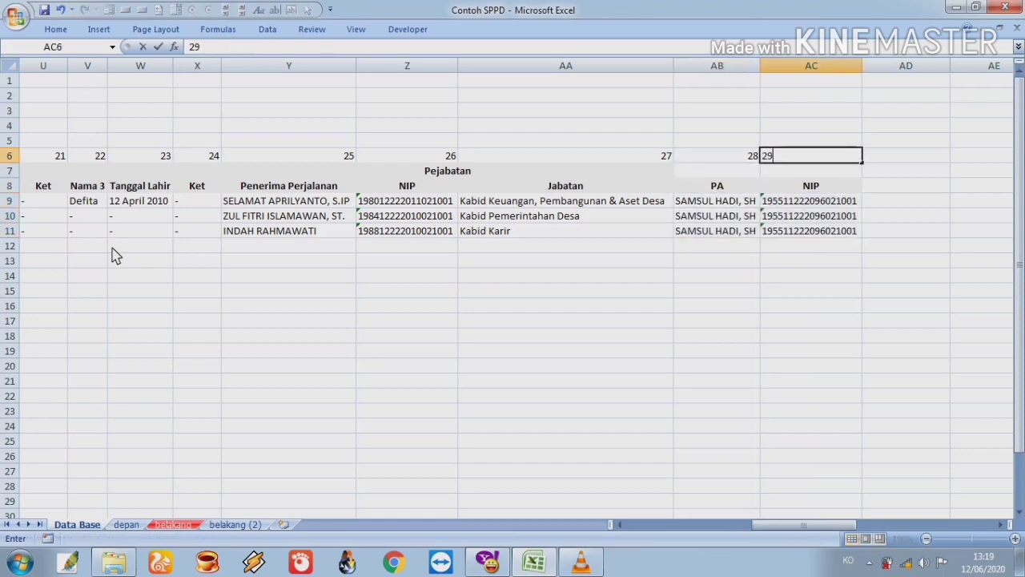
pyautogui.press('Left')
# Center the column numbers in row 6 from A6 to AC6.
pyautogui.press('Right')
pyautogui.hotkey('ctrl', 'shift', 'Left')
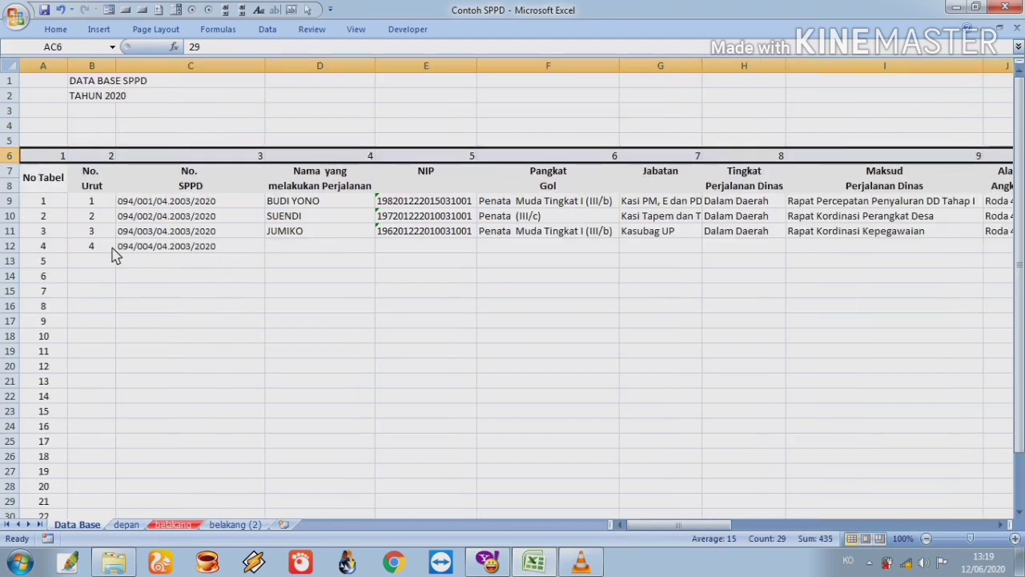
pyautogui.click(58, 29)
pyautogui.click(298, 76)
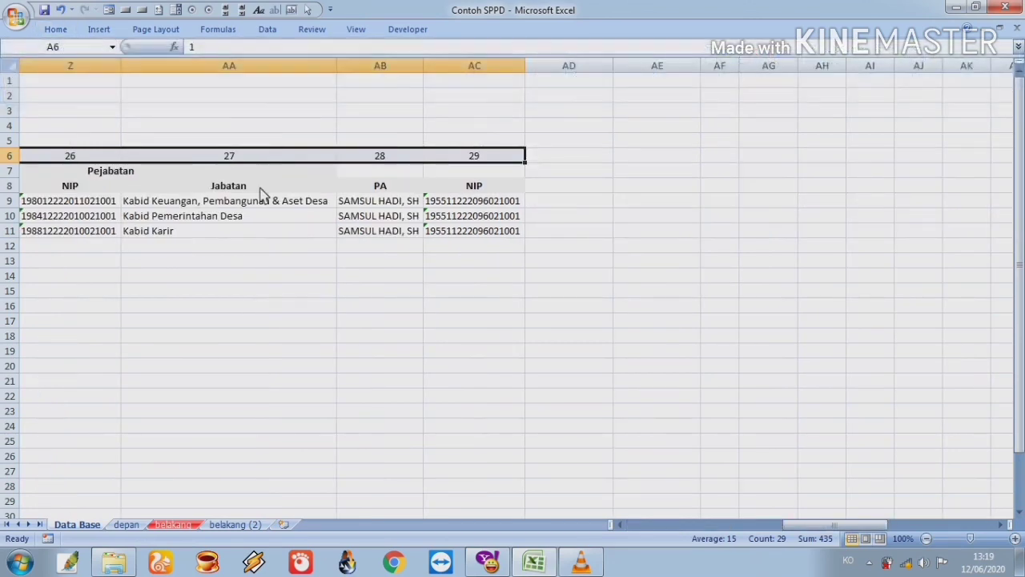
pyautogui.click(242, 216)
pyautogui.click(226, 281)
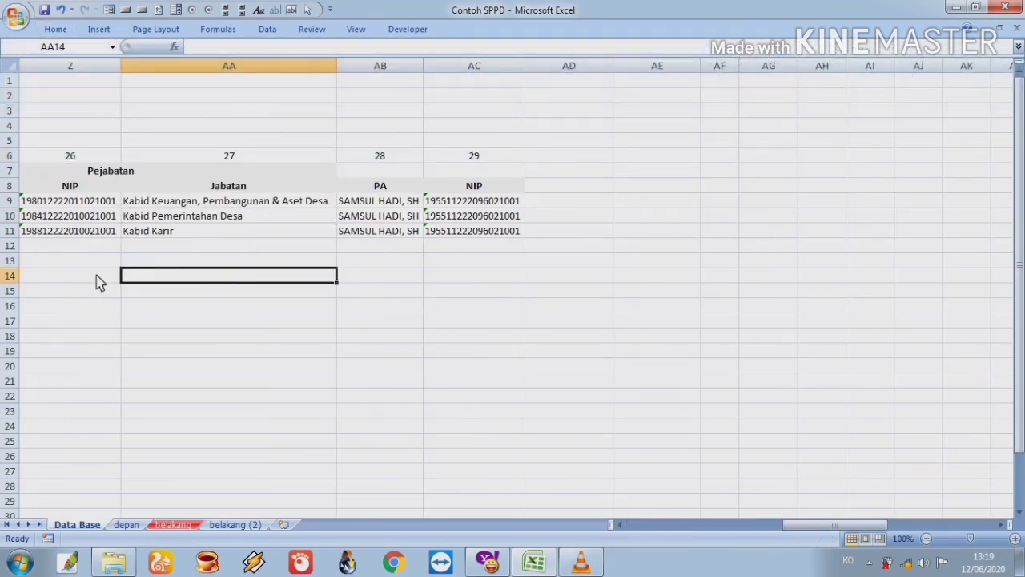
# Open the depan sheet and clear the number in L10, outside the form beside the Pejabat Pembuat Komitmen row.
pyautogui.press('Home')
pyautogui.press('Right')
pyautogui.press('Right')
pyautogui.press('Left')
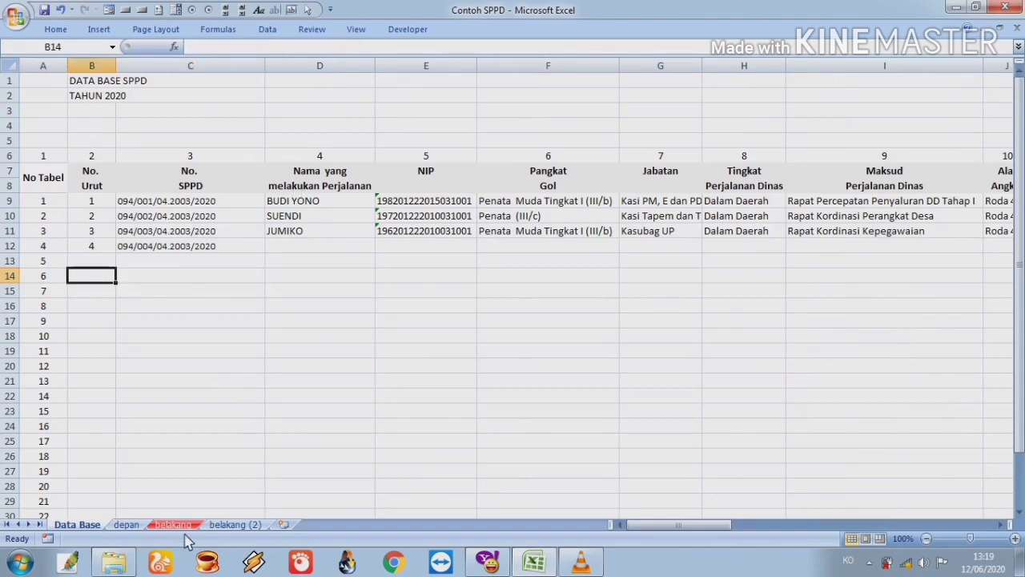
pyautogui.click(127, 524)
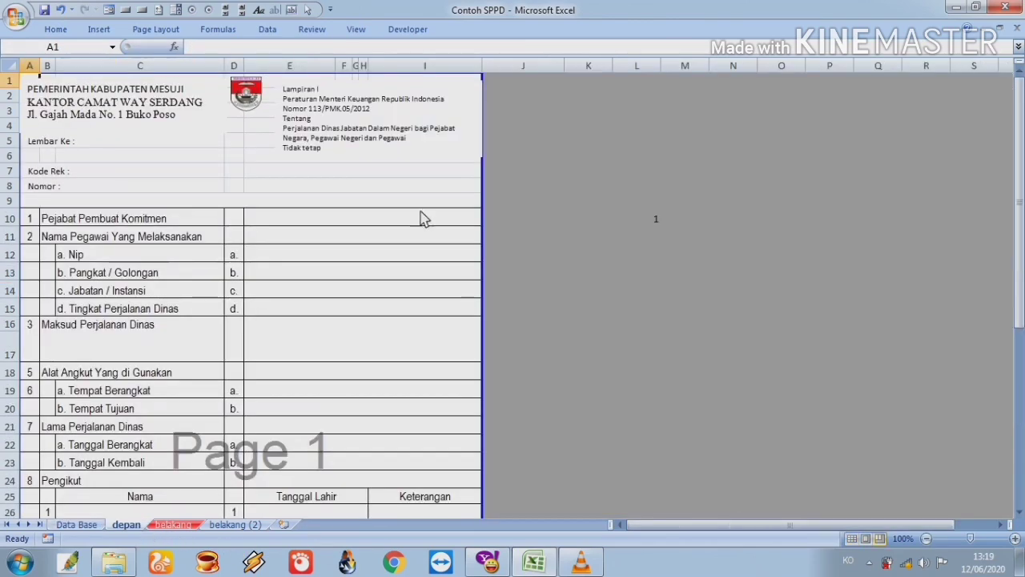
pyautogui.click(326, 218)
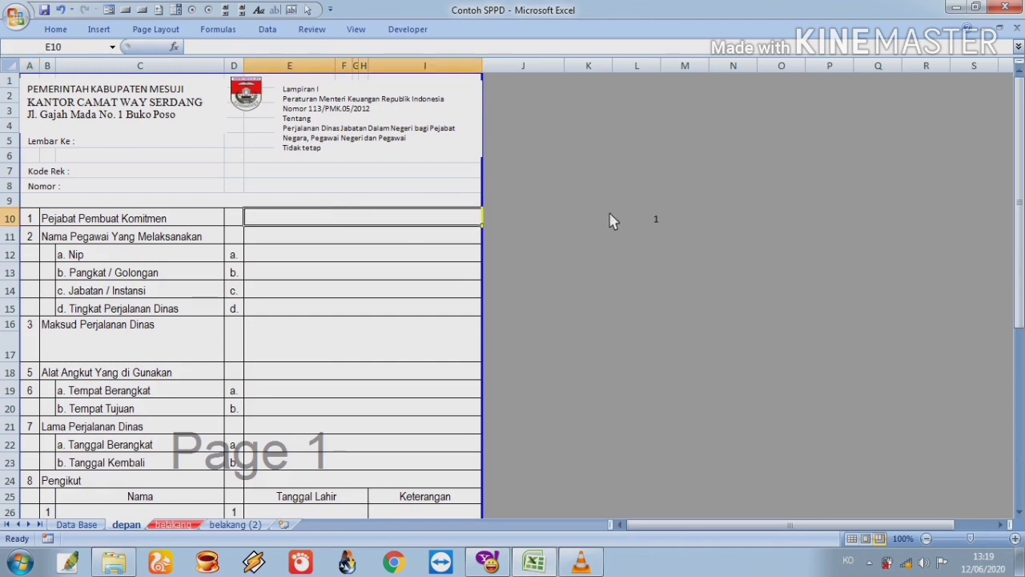
pyautogui.click(658, 221)
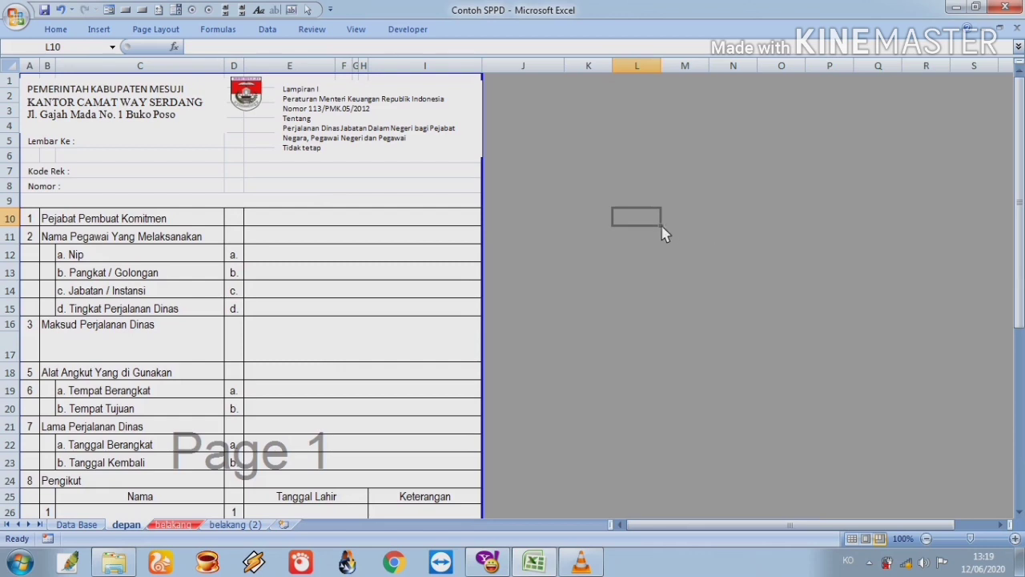
# Begin a VLOOKUP formula in E10 beside Pejabat Pembuat Komitmen, using L10 as the lookup value.
pyautogui.click(404, 221)
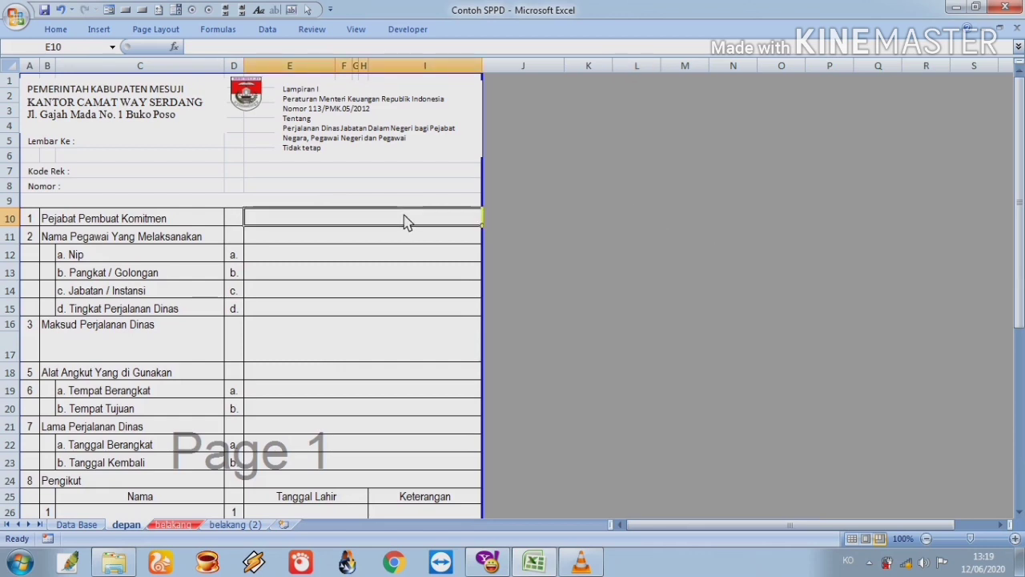
pyautogui.press('Right')
pyautogui.press('Right')
pyautogui.press('Right')
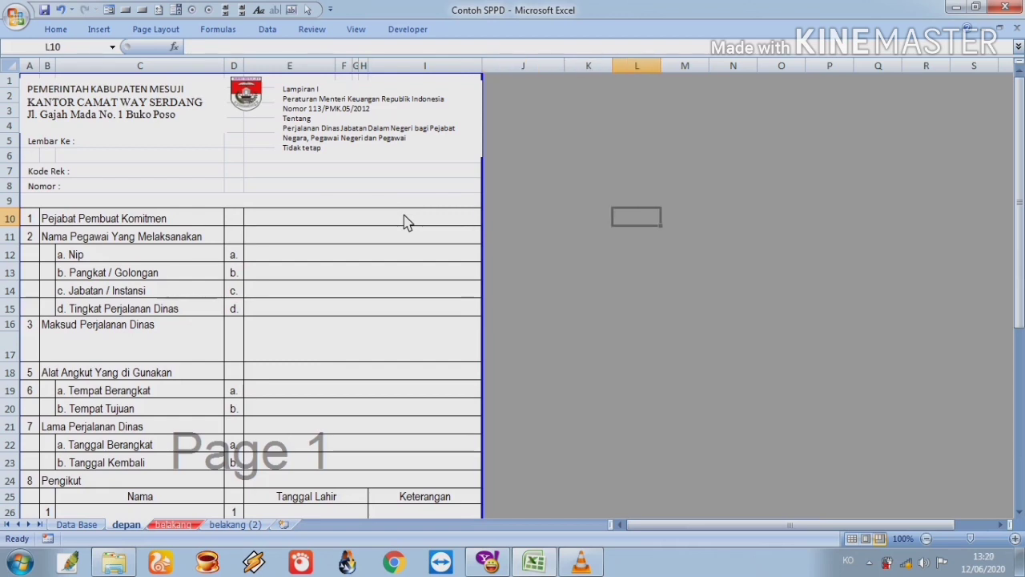
pyautogui.press('Left')
pyautogui.press('Left')
pyautogui.press('Left')
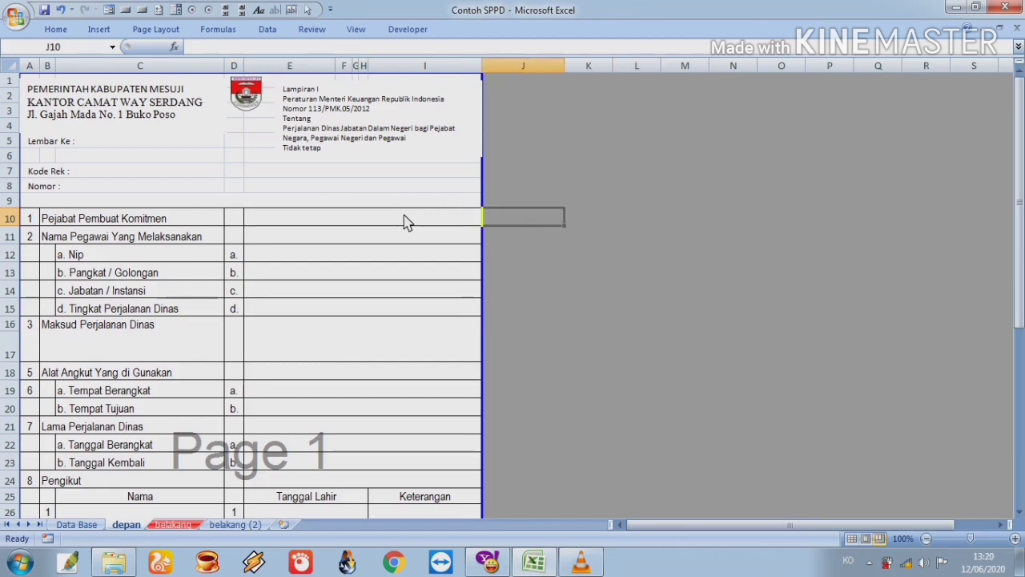
pyautogui.write('=')
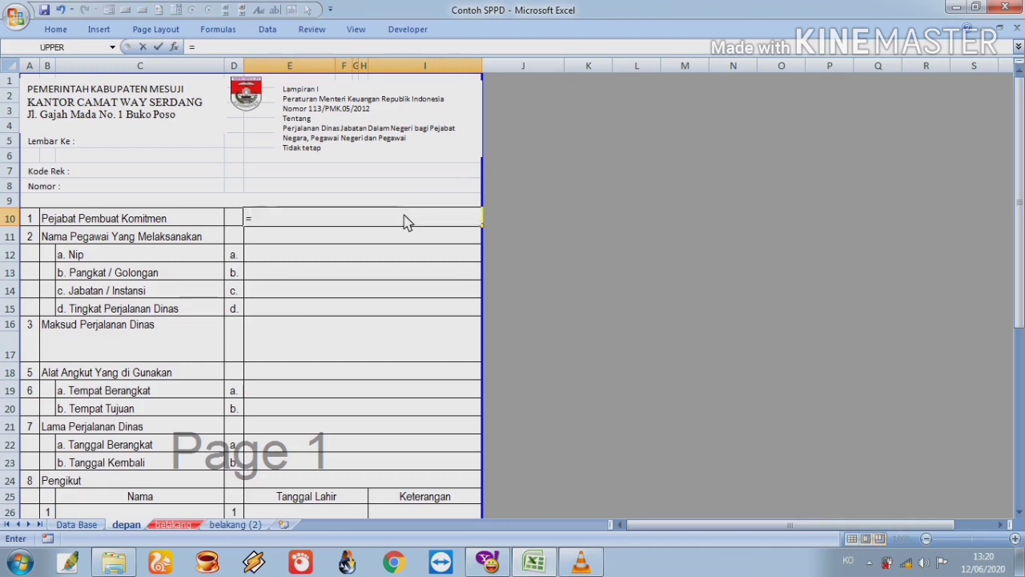
pyautogui.write('VLOOKUP')
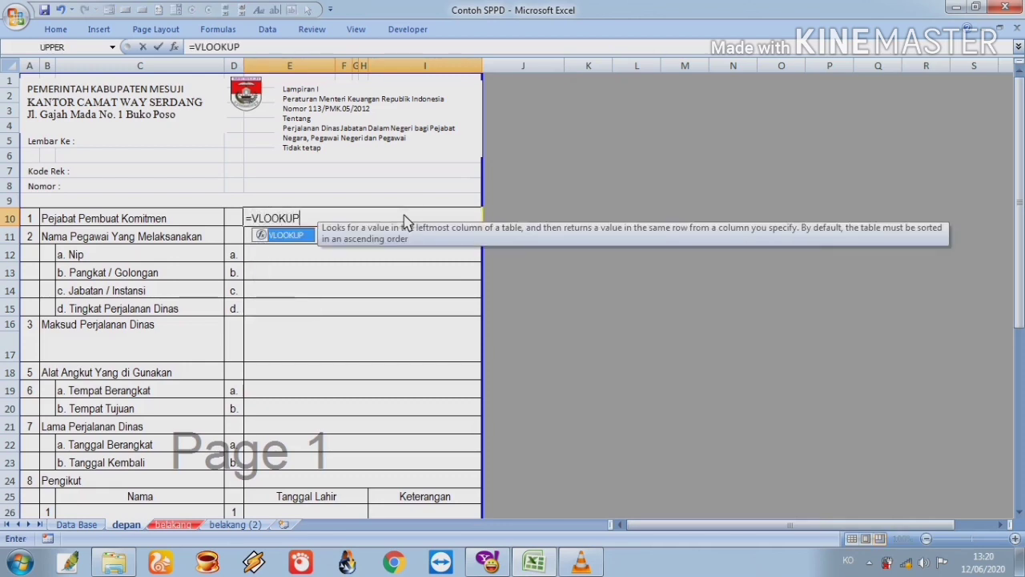
pyautogui.write('(')
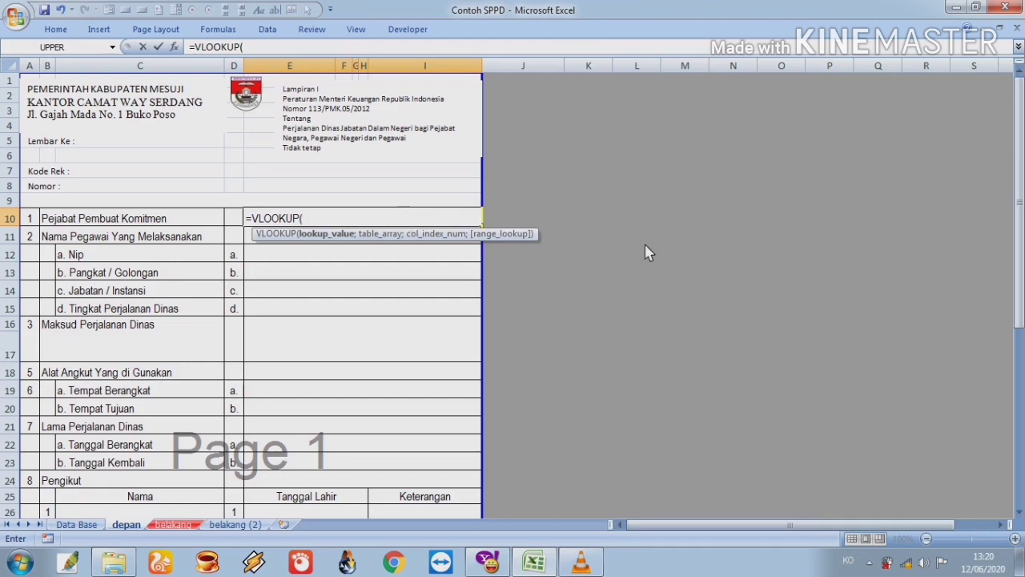
pyautogui.click(645, 217)
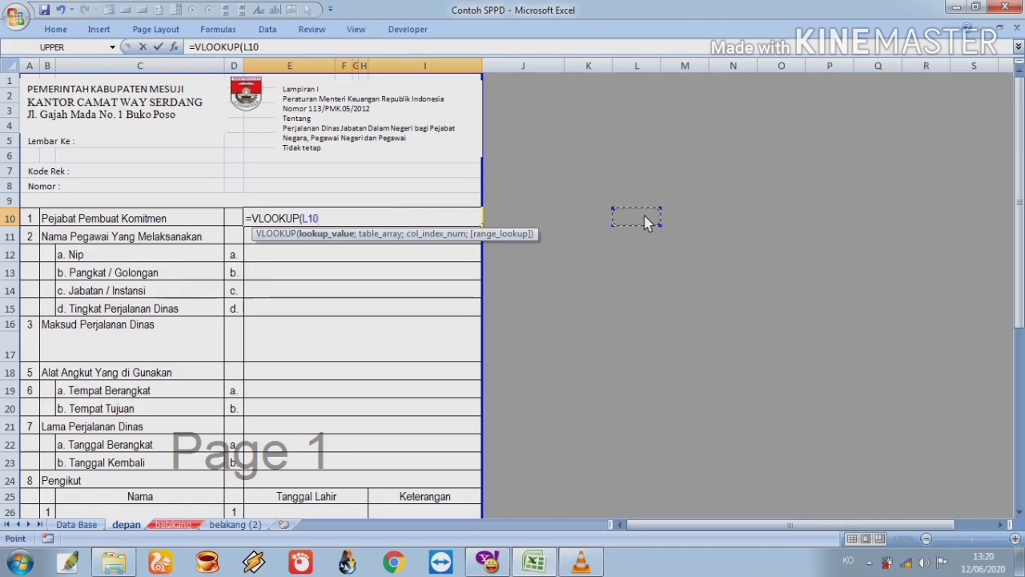
pyautogui.write(';')
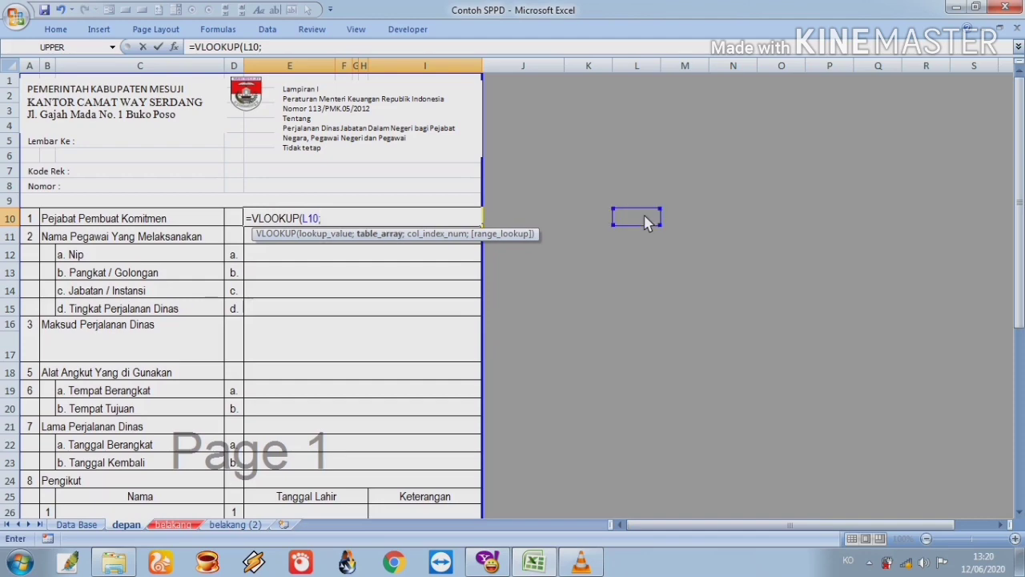
# Complete E10's formula with the absolute table range 'Data Base'!$A$9:$AC$29 and column index 28.
pyautogui.click(97, 527)
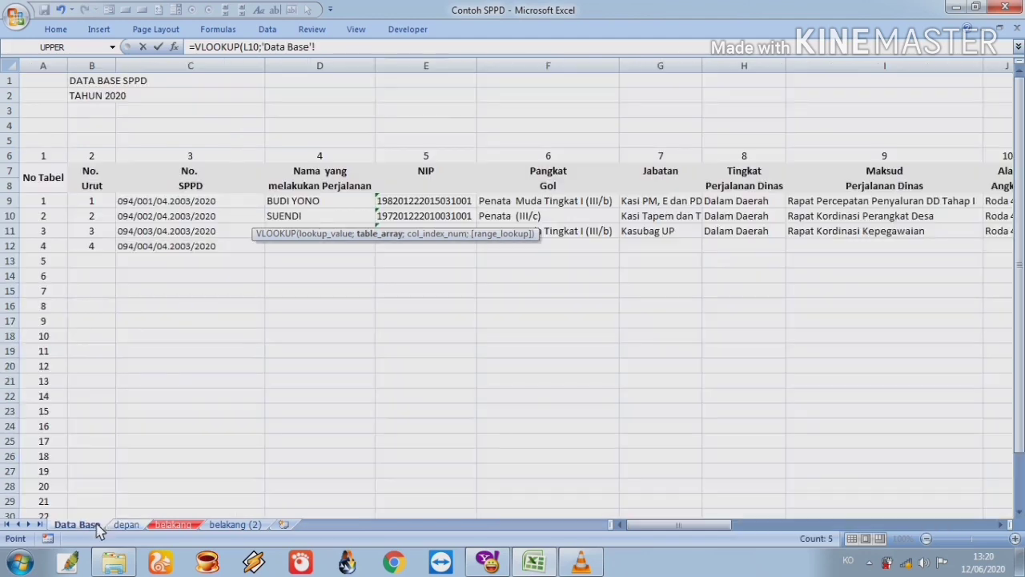
pyautogui.click(63, 205)
pyautogui.moveTo(63, 205); pyautogui.dragTo(973, 506)
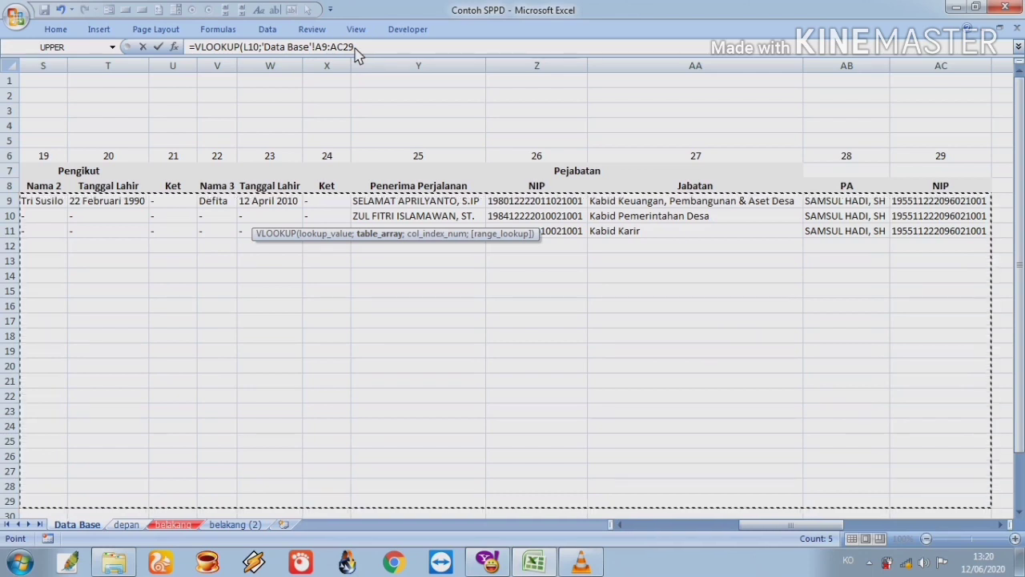
pyautogui.press('F4')
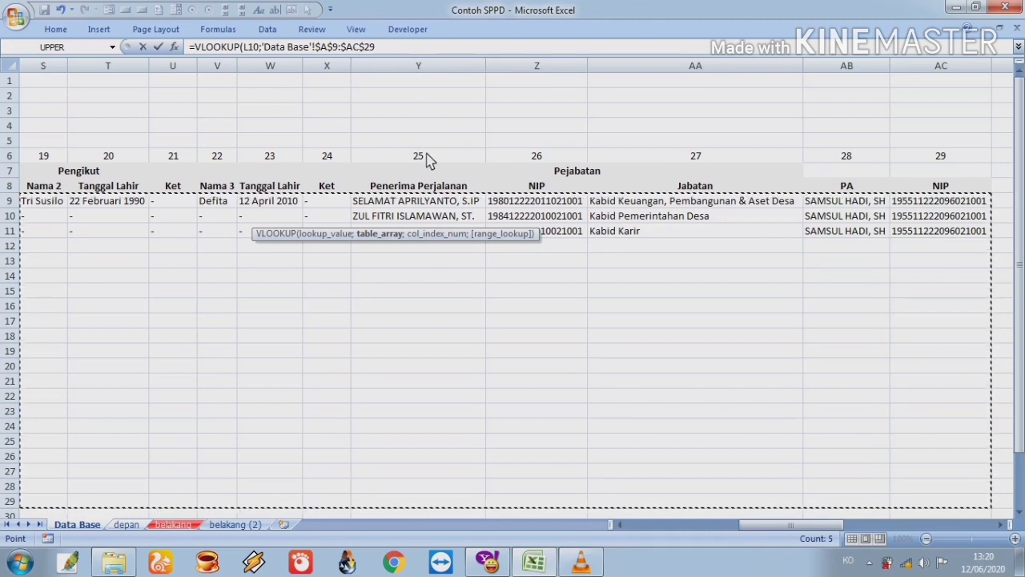
pyautogui.write(';28')
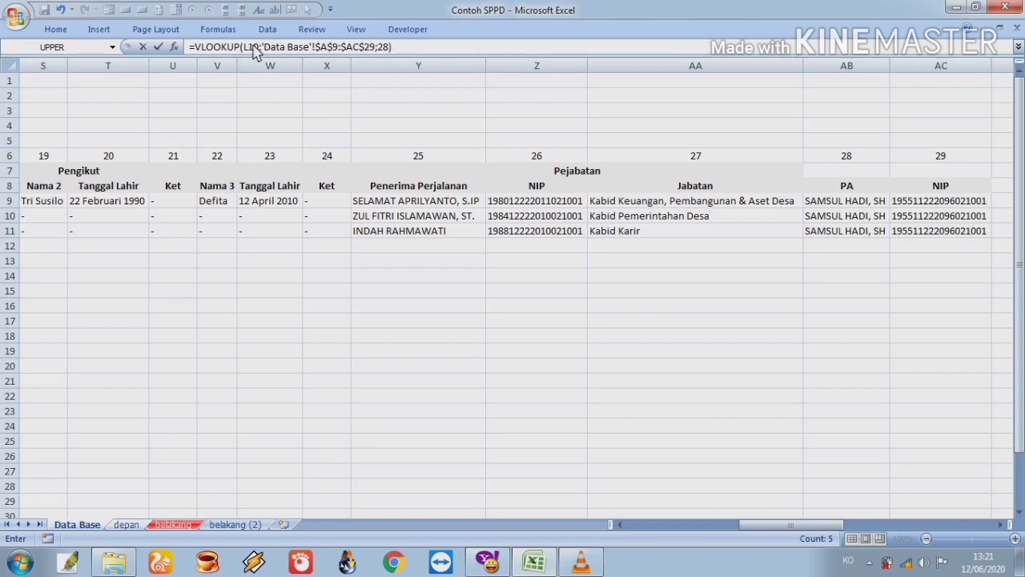
pyautogui.press('Return')
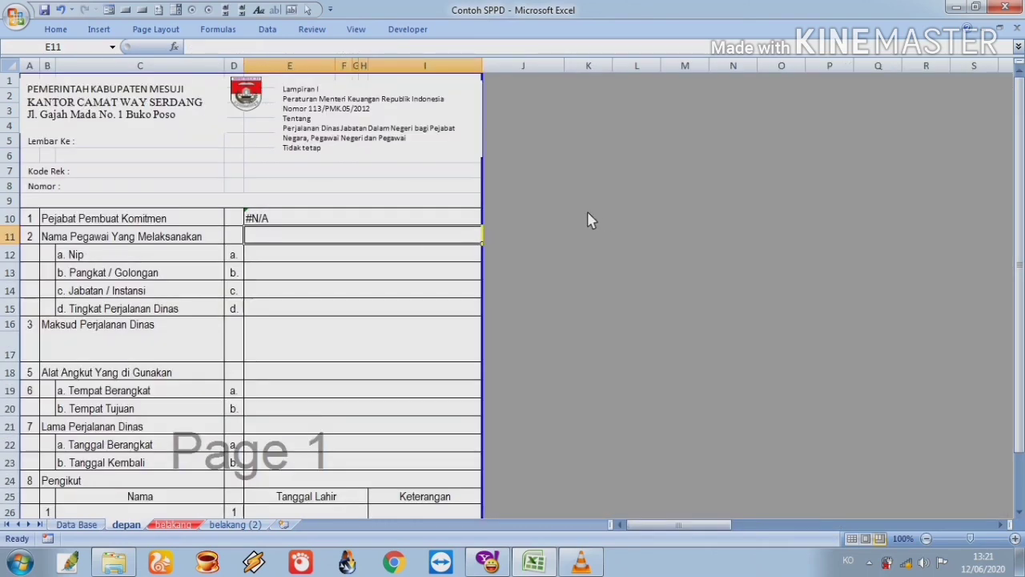
# Test the lookup by entering record number 3 and then 1 in L10.
pyautogui.click(624, 222)
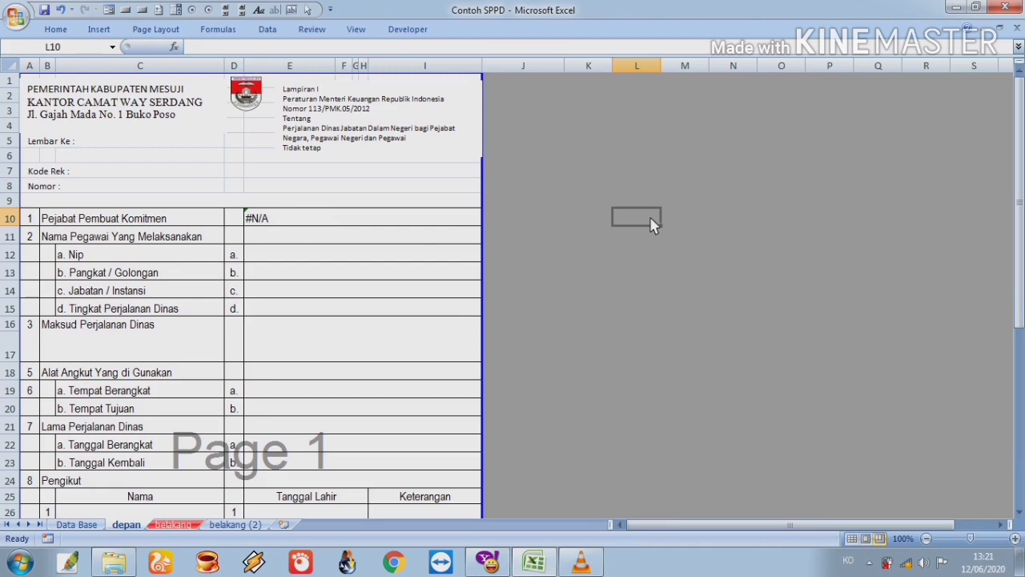
pyautogui.write('3')
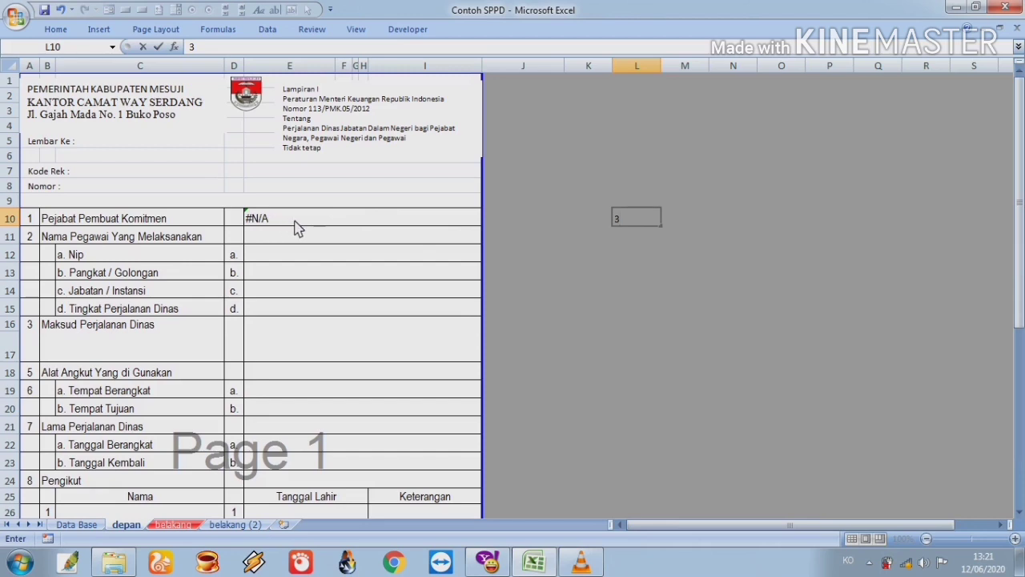
pyautogui.hotkey('ctrl', 'Return')
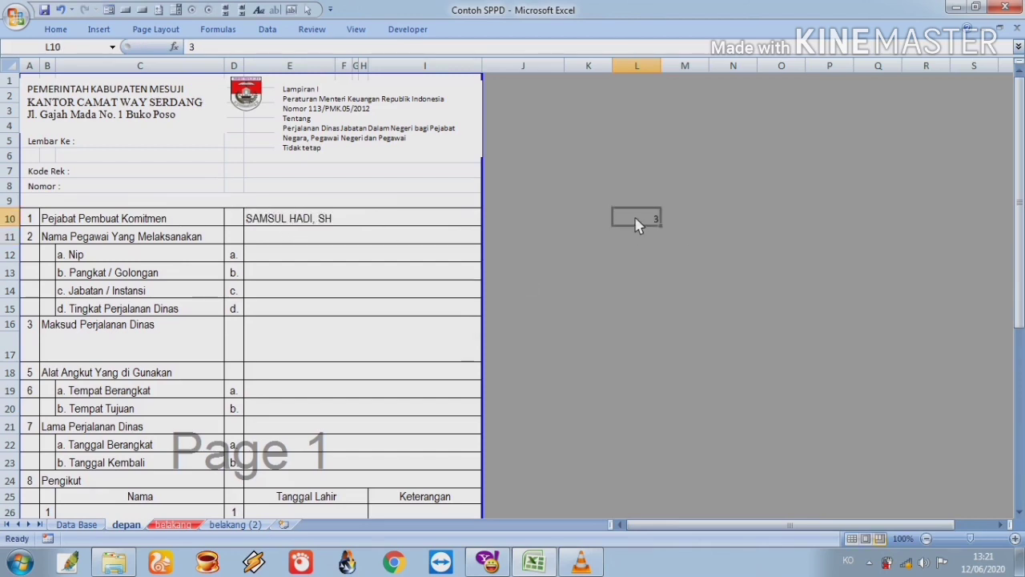
pyautogui.write('1')
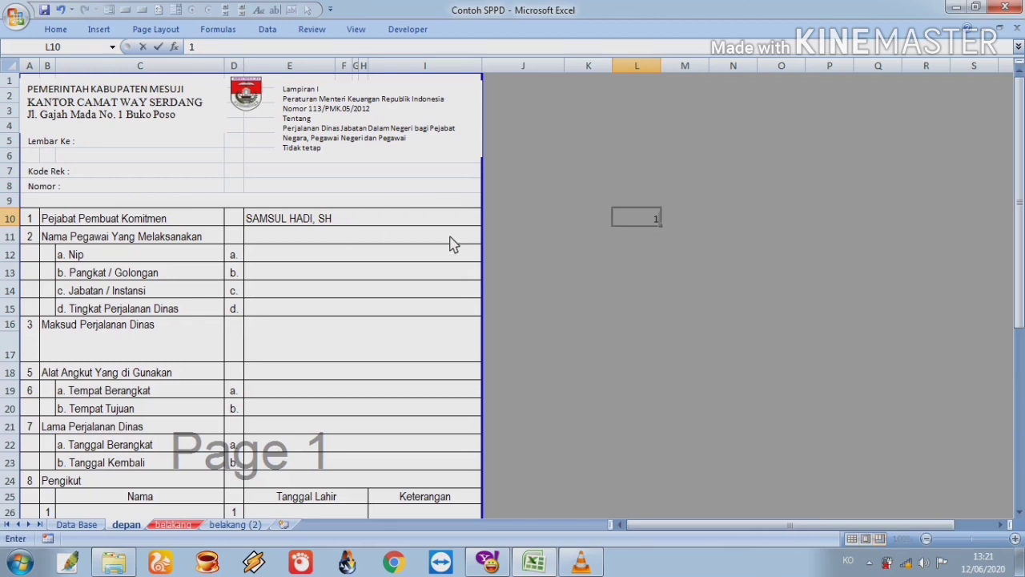
pyautogui.hotkey('ctrl', 'Return')
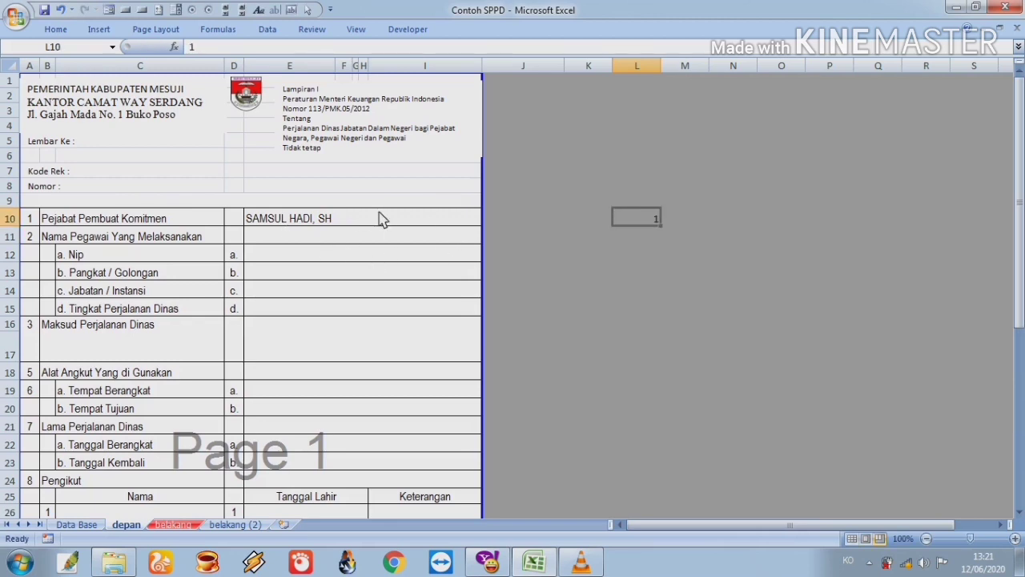
# Copy the full text of the VLOOKUP formula in E10, leaving that cell unedited.
pyautogui.click(352, 241)
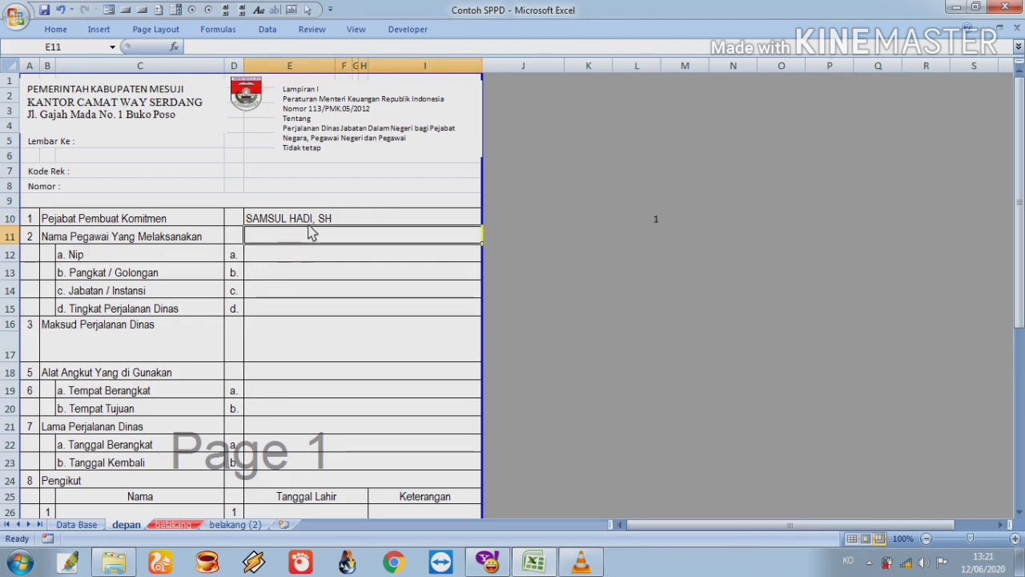
pyautogui.click(327, 221)
pyautogui.click(312, 243)
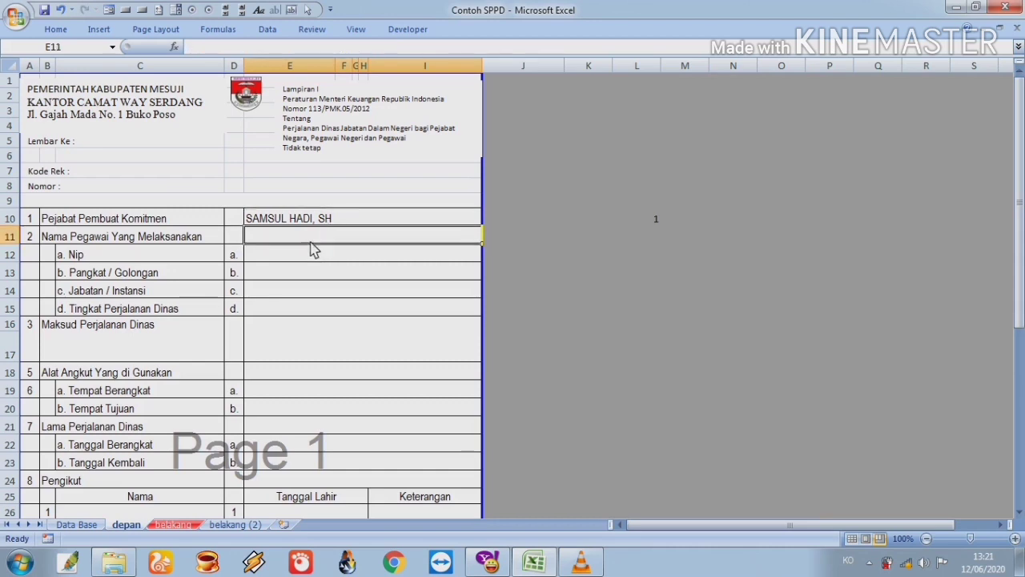
pyautogui.doubleClick(343, 222)
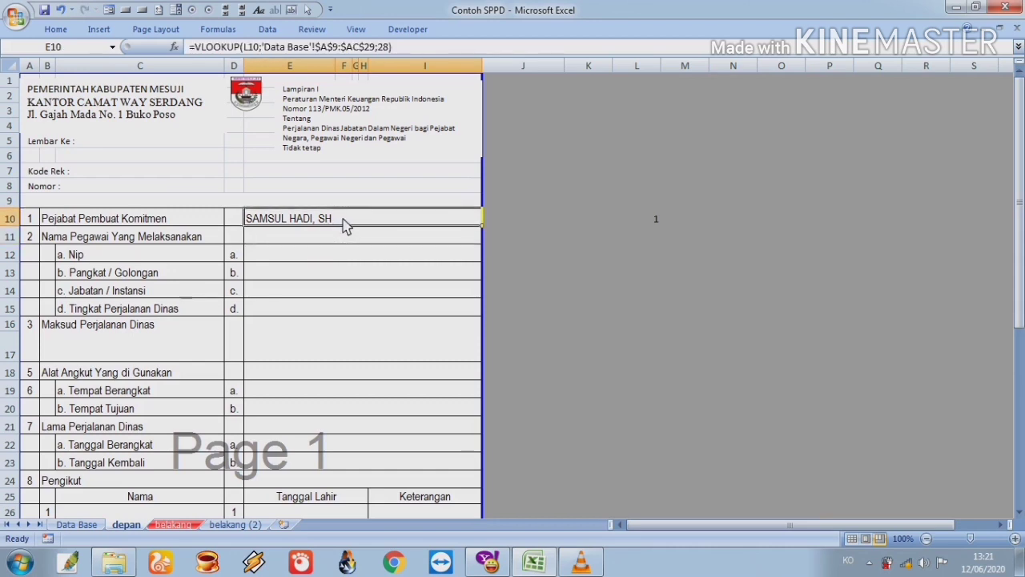
pyautogui.moveTo(450, 220); pyautogui.dragTo(245, 222)
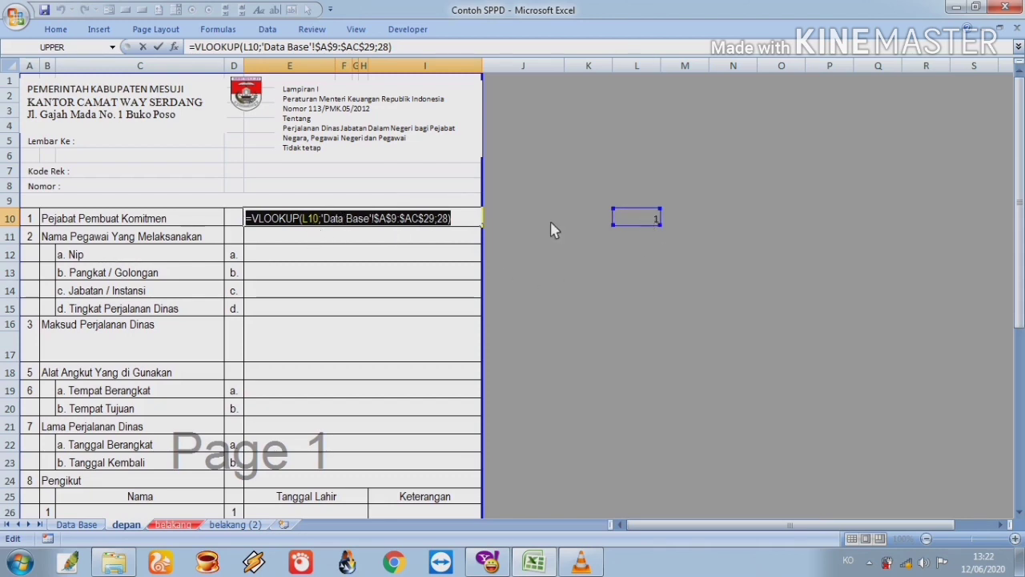
pyautogui.click(321, 222)
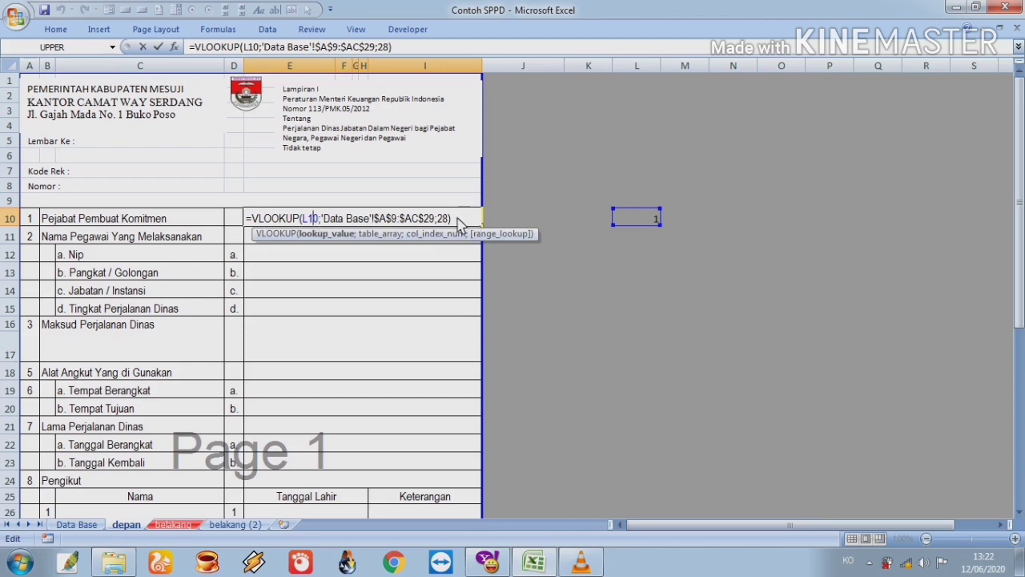
pyautogui.moveTo(433, 223); pyautogui.dragTo(231, 228)
pyautogui.hotkey('ctrl', 'c')
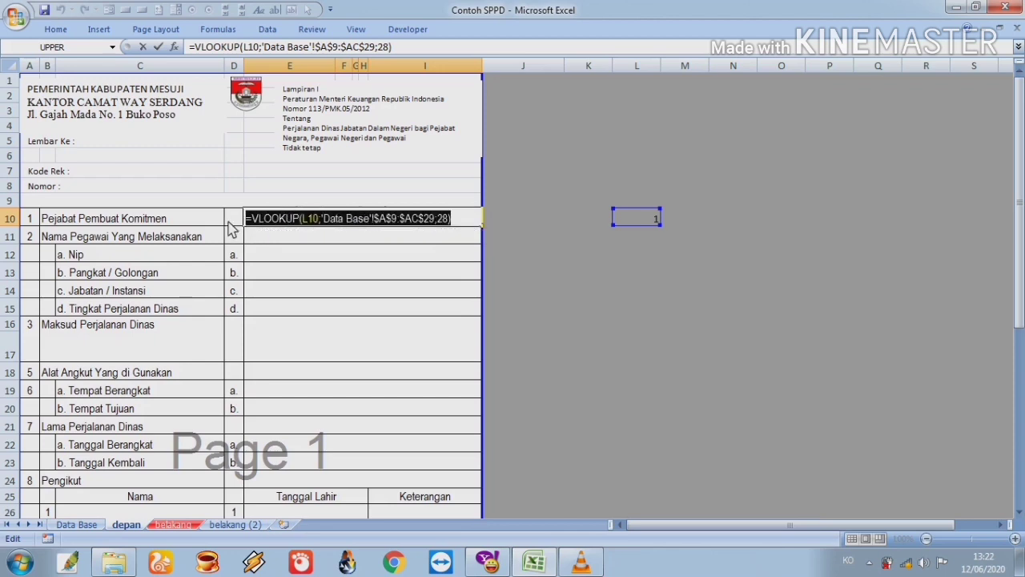
pyautogui.press('Escape')
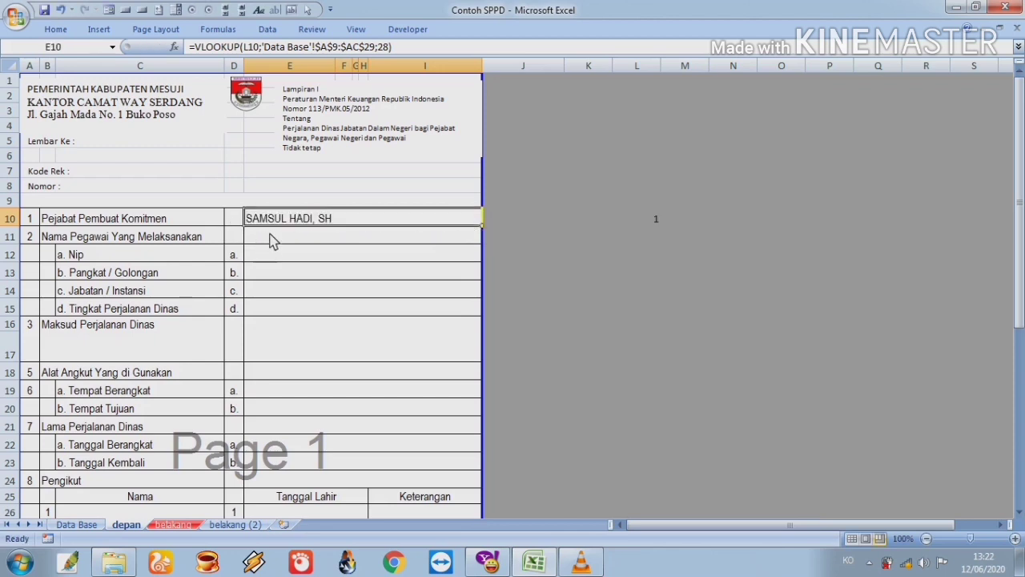
# Paste the copied VLOOKUP formula text into E11 beside Nama Pegawai Yang Melaksanakan.
pyautogui.click(270, 240)
pyautogui.doubleClick(270, 240)
pyautogui.hotkey('ctrl', 'v')
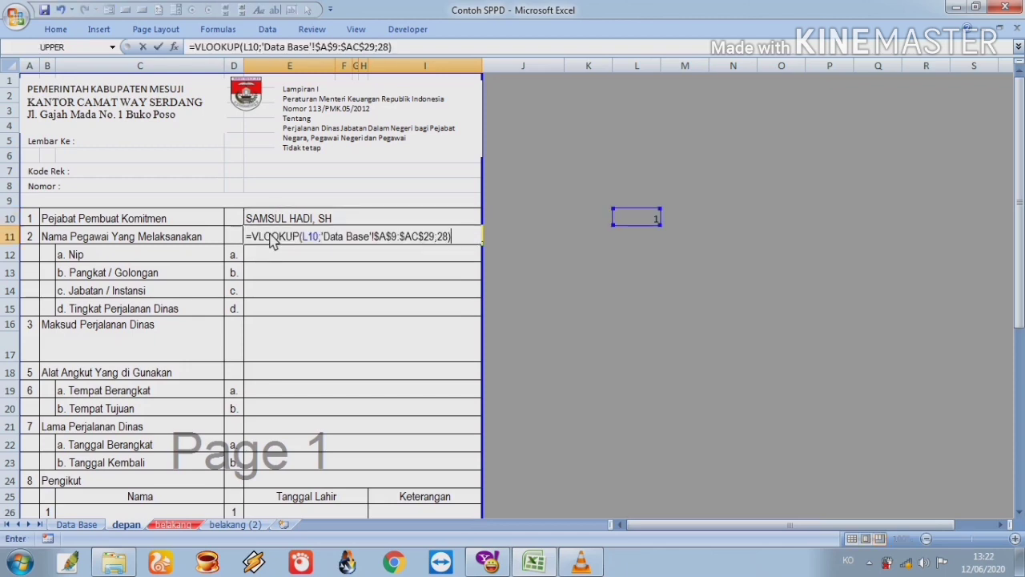
pyautogui.hotkey('ctrl', 'Return')
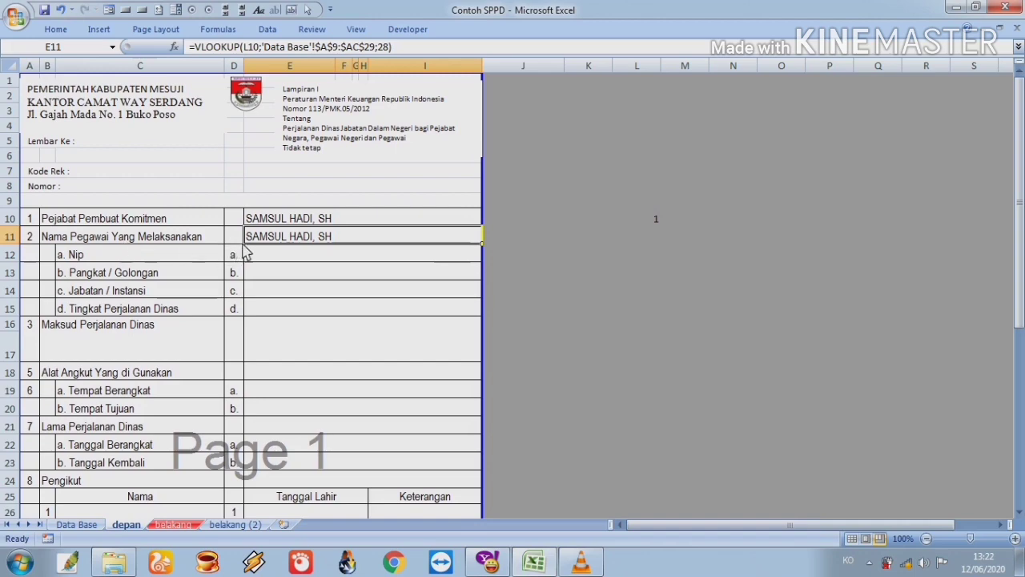
# Check the Data Base sheet for the column number above the traveller's name column and return to the depan sheet.
pyautogui.click(76, 524)
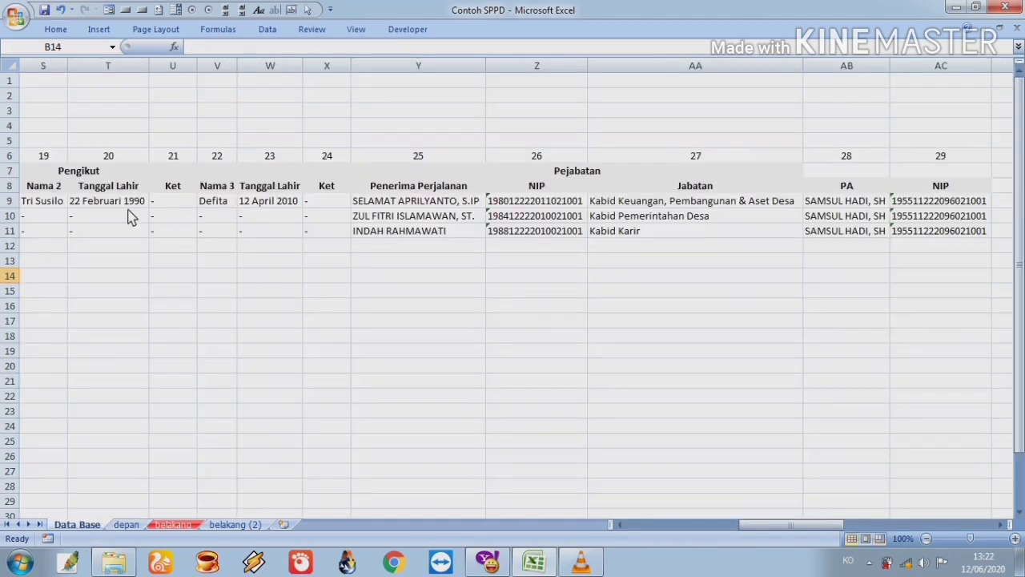
pyautogui.press('Home')
pyautogui.press('Right')
pyautogui.press('Up')
pyautogui.press('Right')
pyautogui.press('Right')
pyautogui.press('Right')
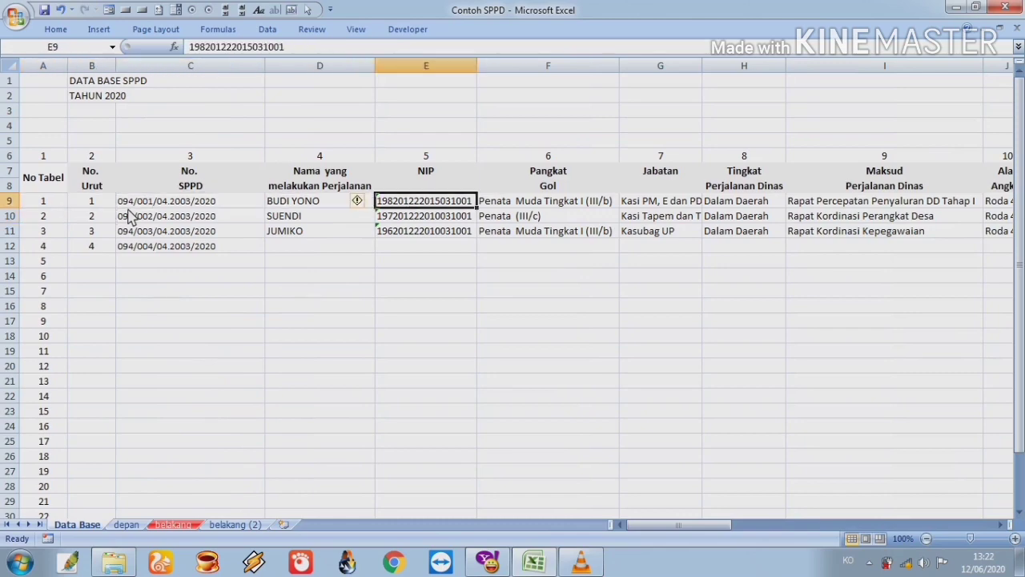
pyautogui.press('Left')
pyautogui.hotkey('ctrl', 'pagedown')
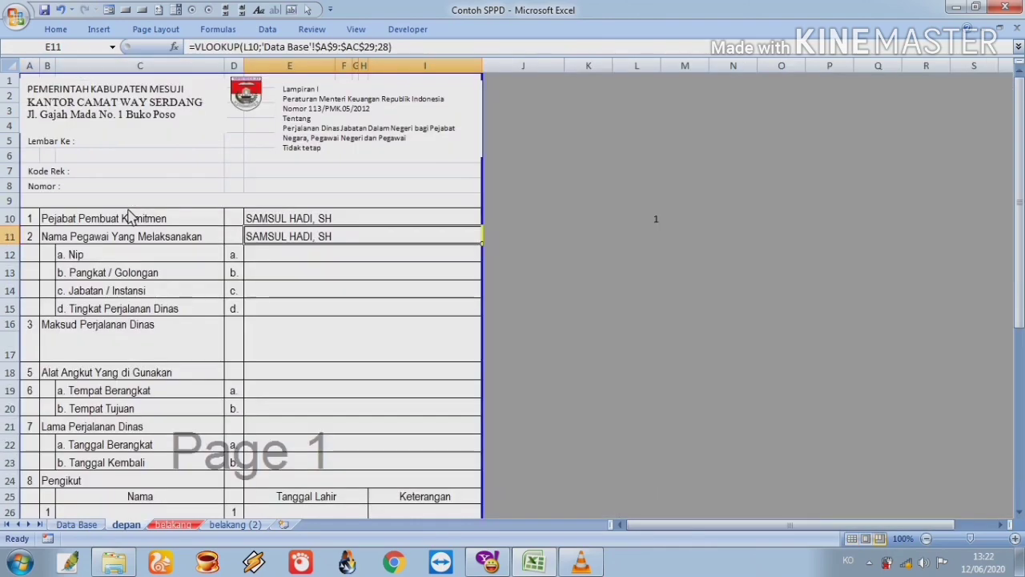
# Change the column index in E11's VLOOKUP formula to 4.
pyautogui.doubleClick(331, 245)
pyautogui.click(437, 237)
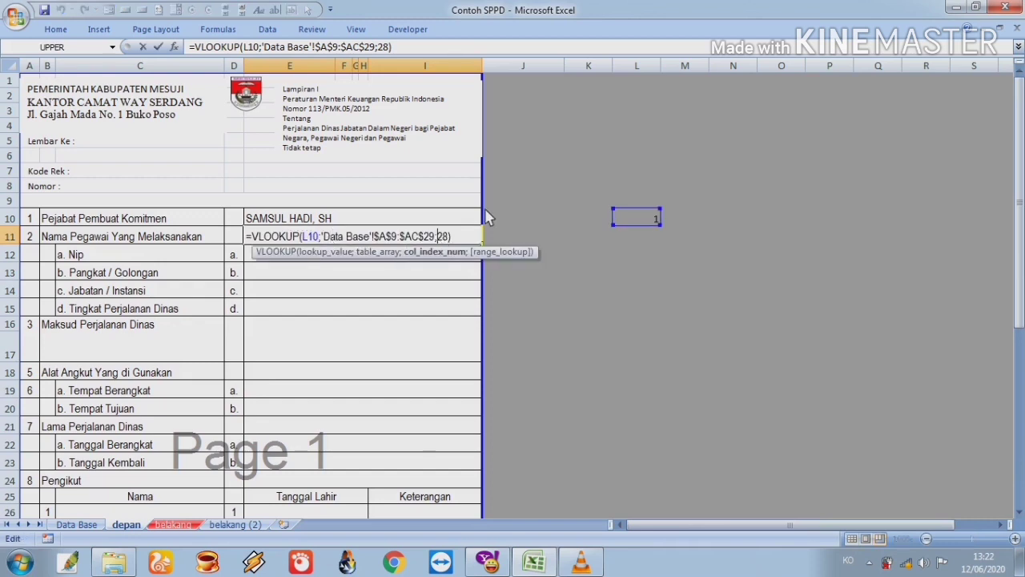
pyautogui.write('4')
pyautogui.press('Return')
pyautogui.press('Up')
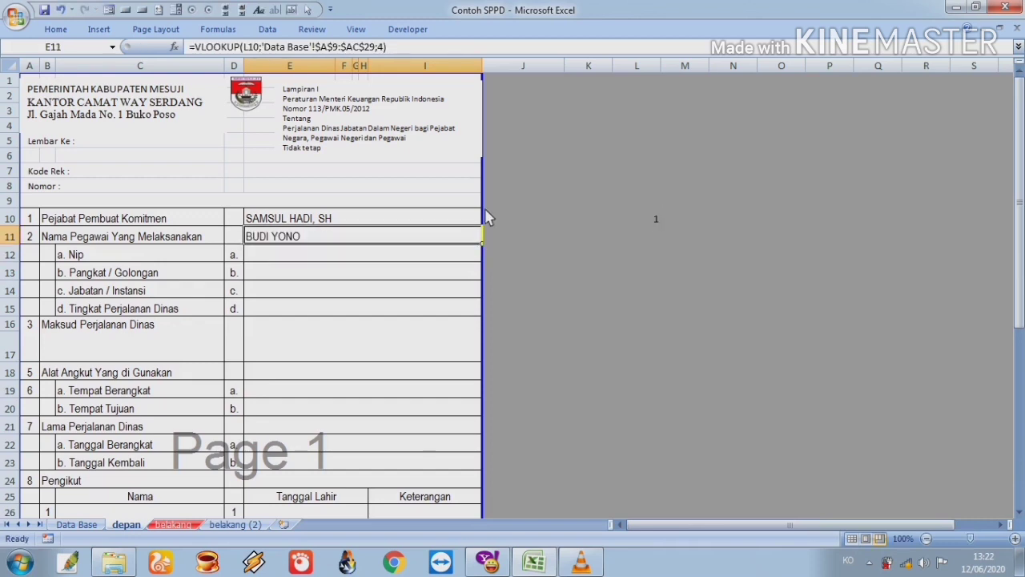
# Enter record number 2 in L10 to test the lookups with another record.
pyautogui.click(650, 220)
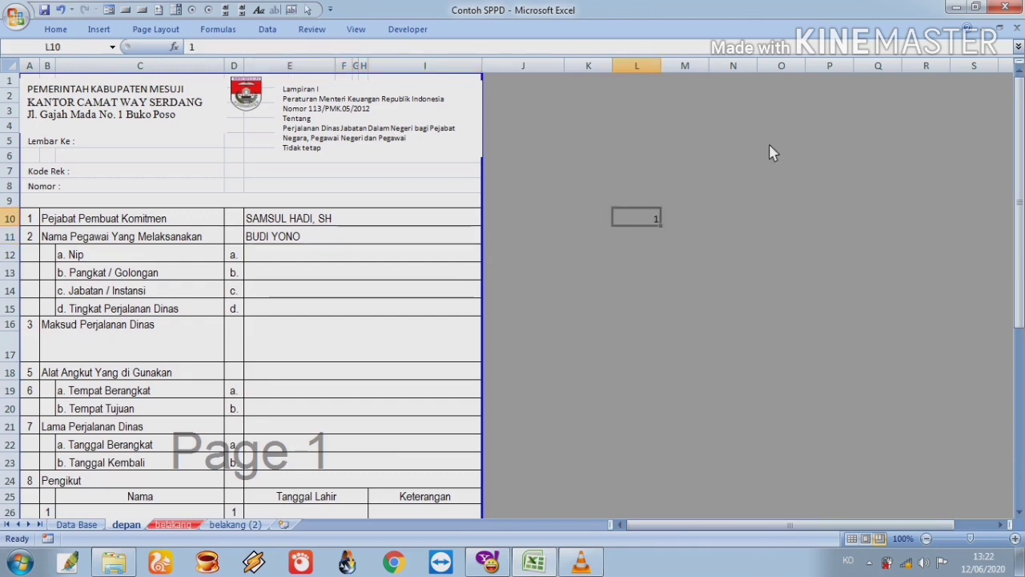
pyautogui.write('2')
pyautogui.press('Return')
pyautogui.press('Up')
# Paste the copied formula =VLOOKUP(L10;'Data Base'!$A$9:$AC$29;28) into E12 beside Nip.
pyautogui.press('Left')
pyautogui.press('Left')
pyautogui.press('Left')
pyautogui.press('Down')
pyautogui.press('Down')
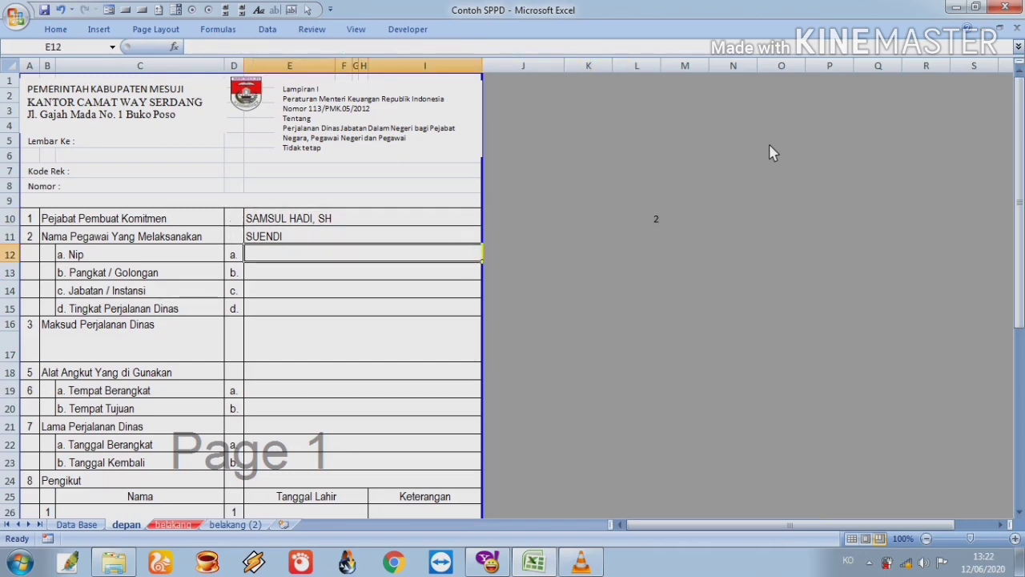
pyautogui.hotkey('ctrl', 'v')
pyautogui.press('Escape')
pyautogui.press('F2')
pyautogui.hotkey('ctrl', 'v')
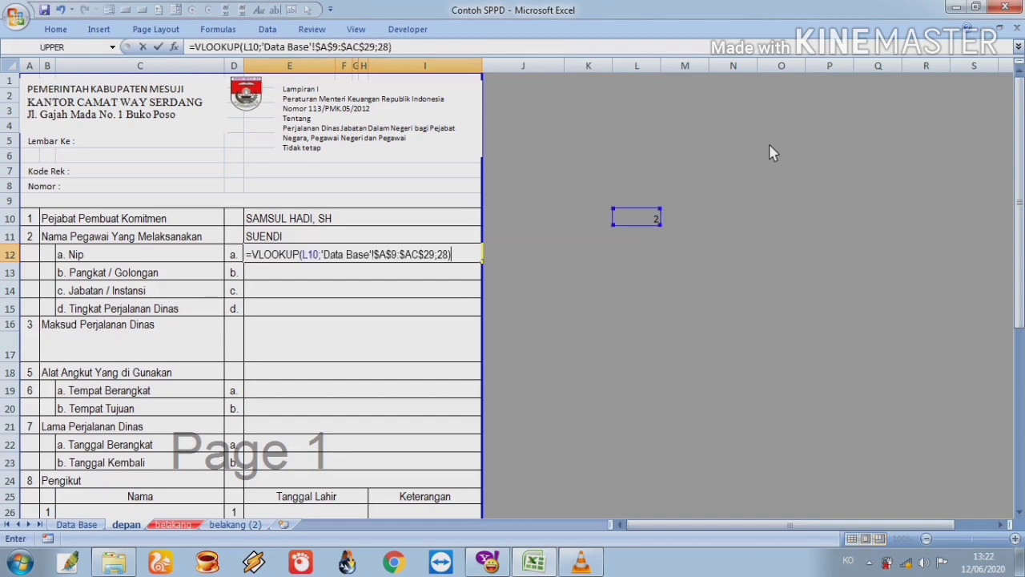
pyautogui.hotkey('ctrl', 'Return')
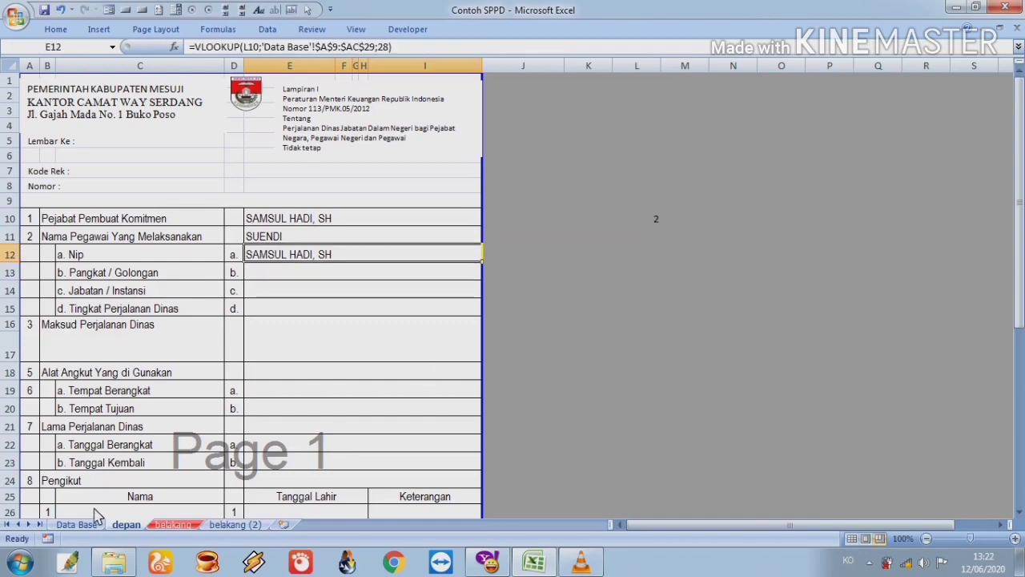
# Check the NIP column's number on the Data Base sheet and set the column index in depan E12's VLOOKUP to 5.
pyautogui.click(76, 524)
pyautogui.press('Right')
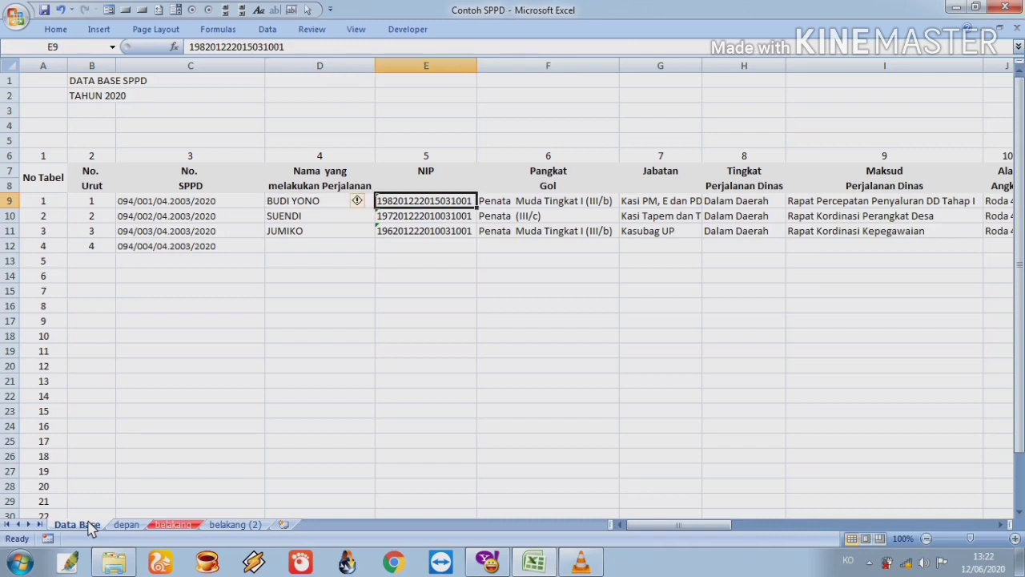
pyautogui.hotkey('ctrl', 'pagedown')
pyautogui.press('F2')
pyautogui.press('Left')
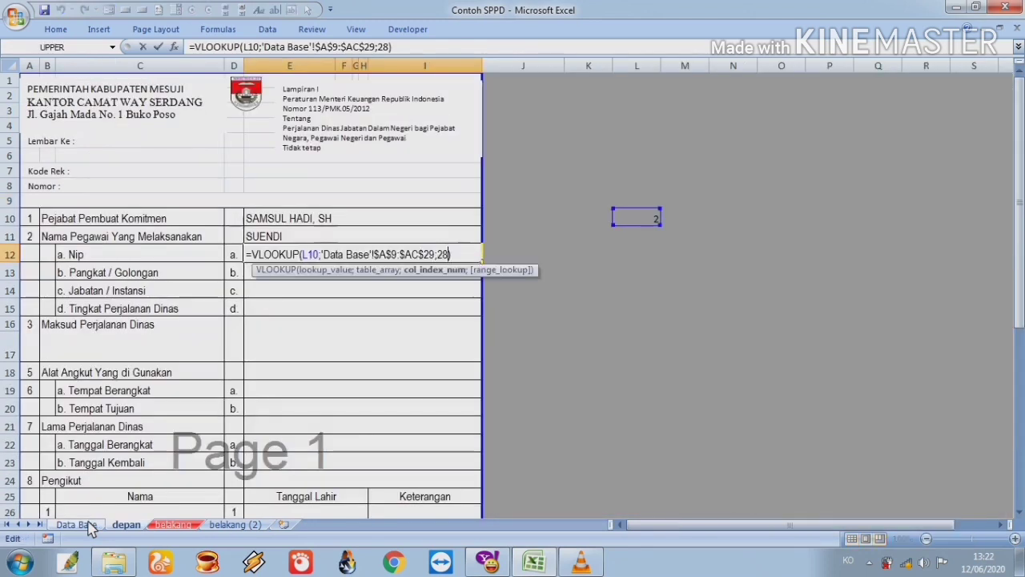
pyautogui.hotkey('shift', 'Left')
pyautogui.hotkey('shift', 'Left')
pyautogui.write('5')
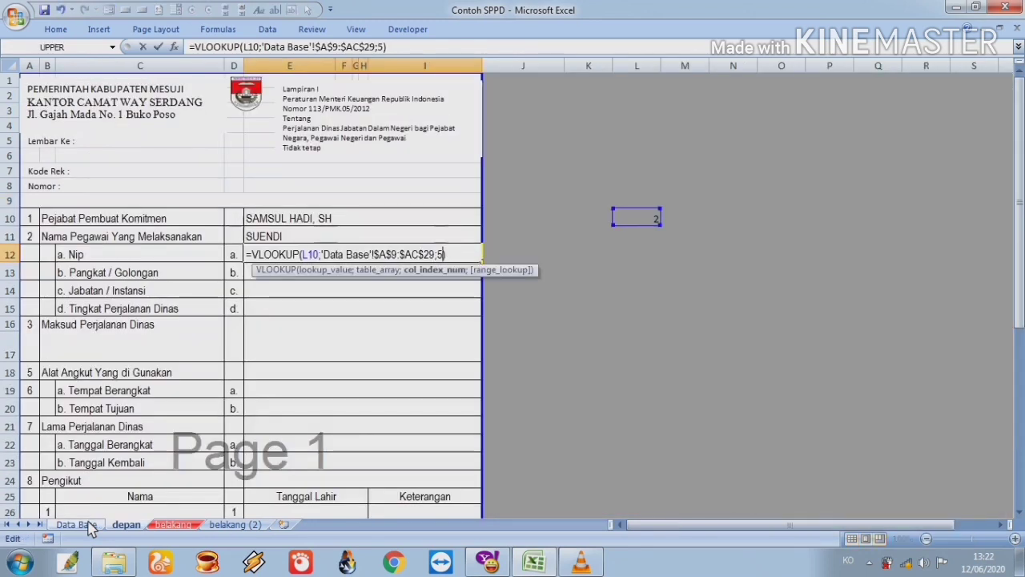
pyautogui.hotkey('ctrl', 'Return')
# Turn the Nomor label in A8 into a formula joining the text "Nomor : " with the copied VLOOKUP formula using &.
pyautogui.press('Up')
pyautogui.press('Up')
pyautogui.press('Up')
pyautogui.press('Up')
pyautogui.press('Up')
pyautogui.press('Left')
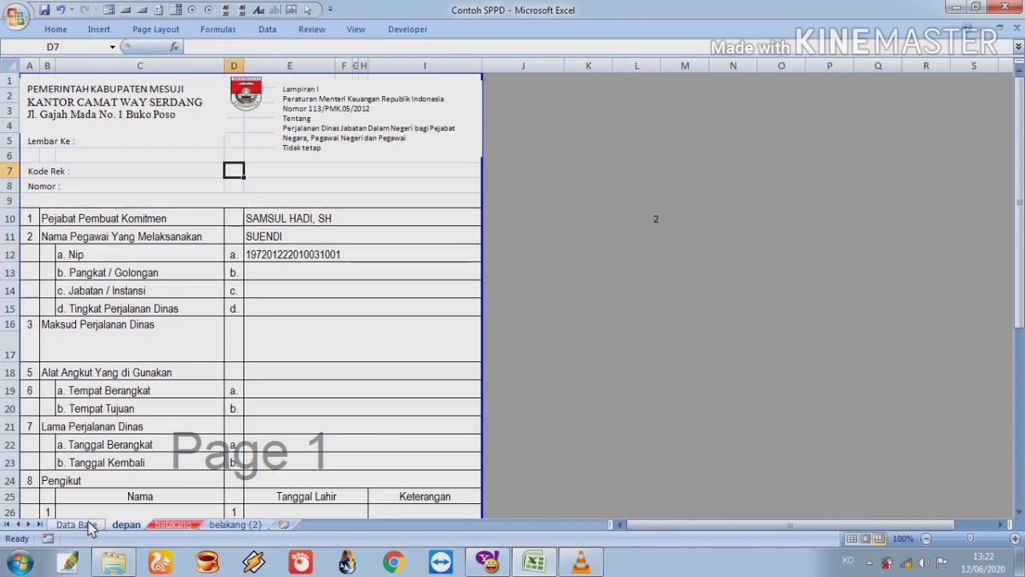
pyautogui.press('Left')
pyautogui.press('Left')
pyautogui.press('Down')
pyautogui.press('Left')
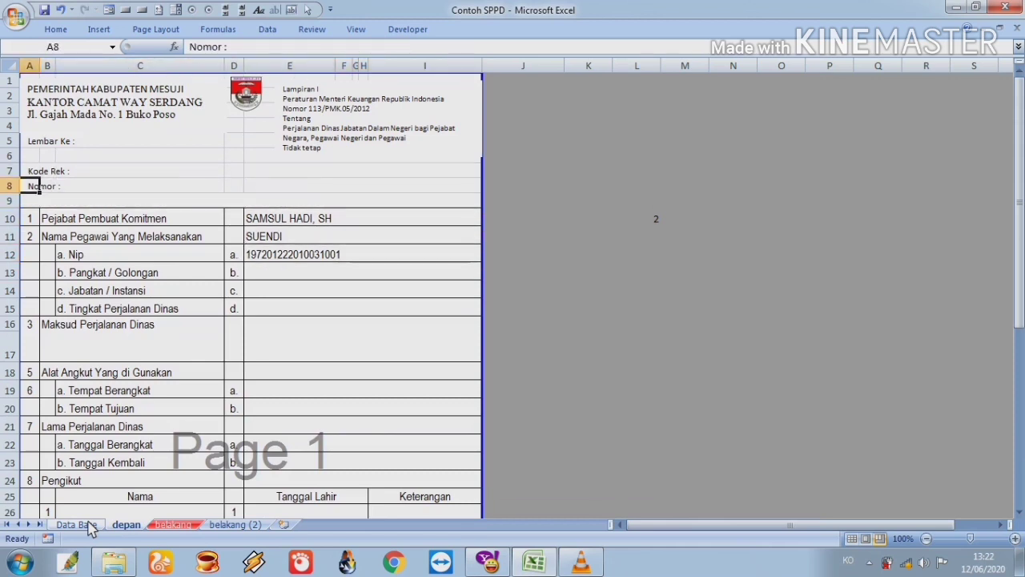
pyautogui.press('F2')
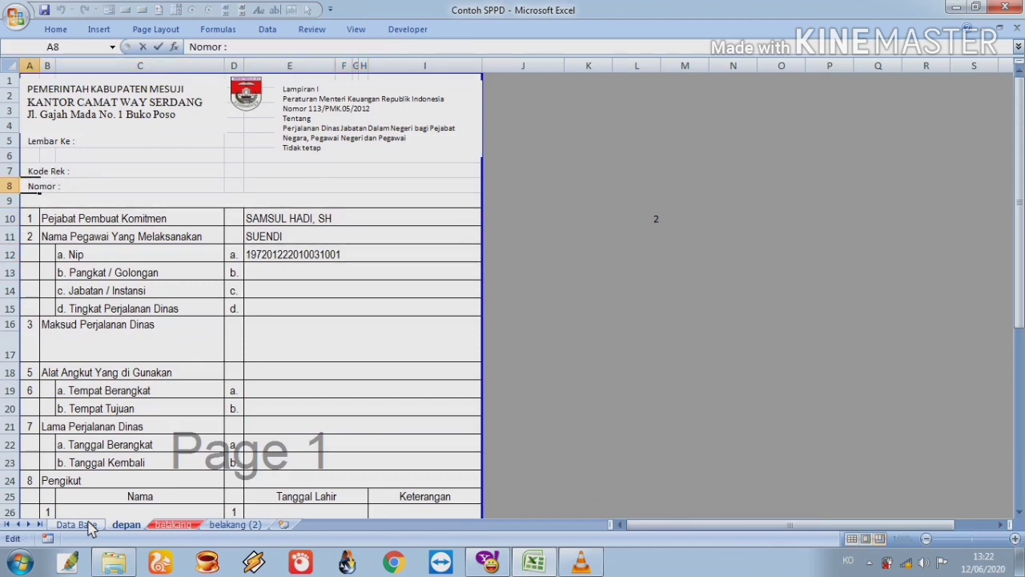
pyautogui.press('Home')
pyautogui.write('="')
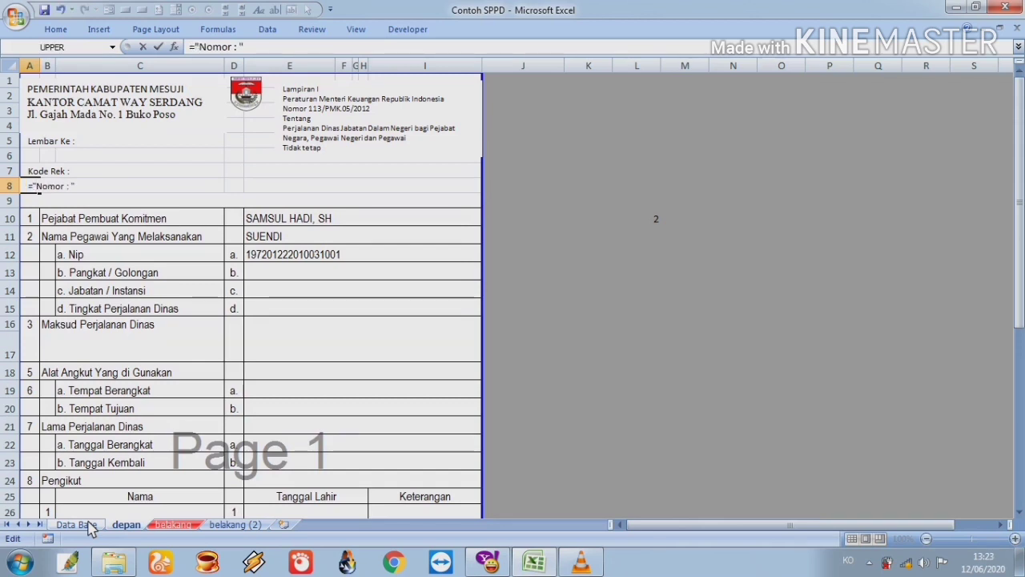
pyautogui.write("VLOOKUP(L10;'Data Base'!$A$9:$AC$29;28)")
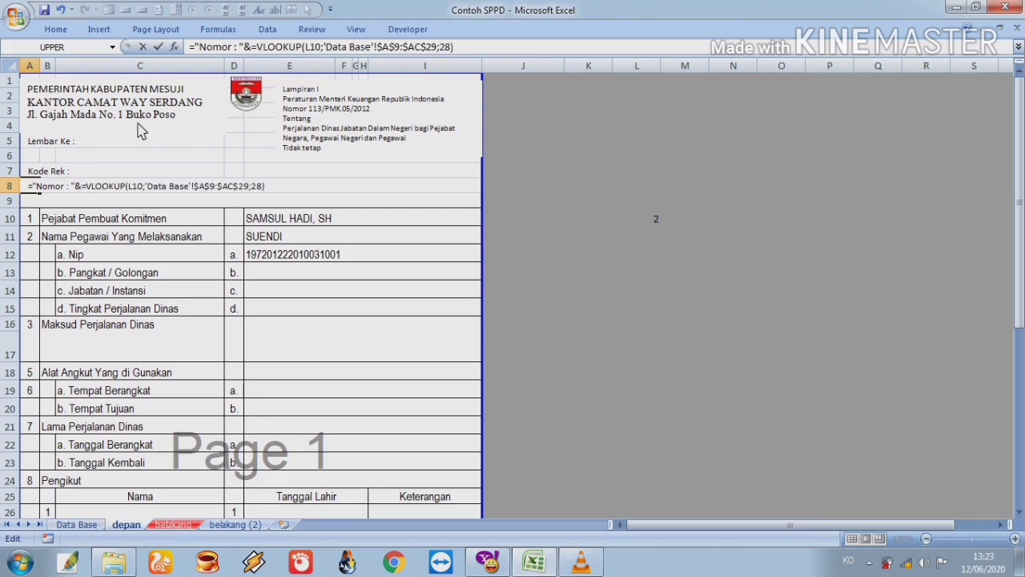
# Remove the extra equals sign before VLOOKUP in A8's formula and set its column index to 2.
pyautogui.press('BackSpace')
pyautogui.press('Right')
pyautogui.press('Right')
pyautogui.press('Right')
pyautogui.press('Right')
pyautogui.press('Right')
pyautogui.press('Right')
pyautogui.press('Right')
pyautogui.press('Right')
pyautogui.press('Right')
pyautogui.press('Right')
pyautogui.press('Right')
pyautogui.press('Right')
pyautogui.press('Right')
pyautogui.press('Right')
pyautogui.press('Right')
pyautogui.press('Right')
pyautogui.press('Right')
pyautogui.press('Right')
pyautogui.press('Right')
pyautogui.press('Right')
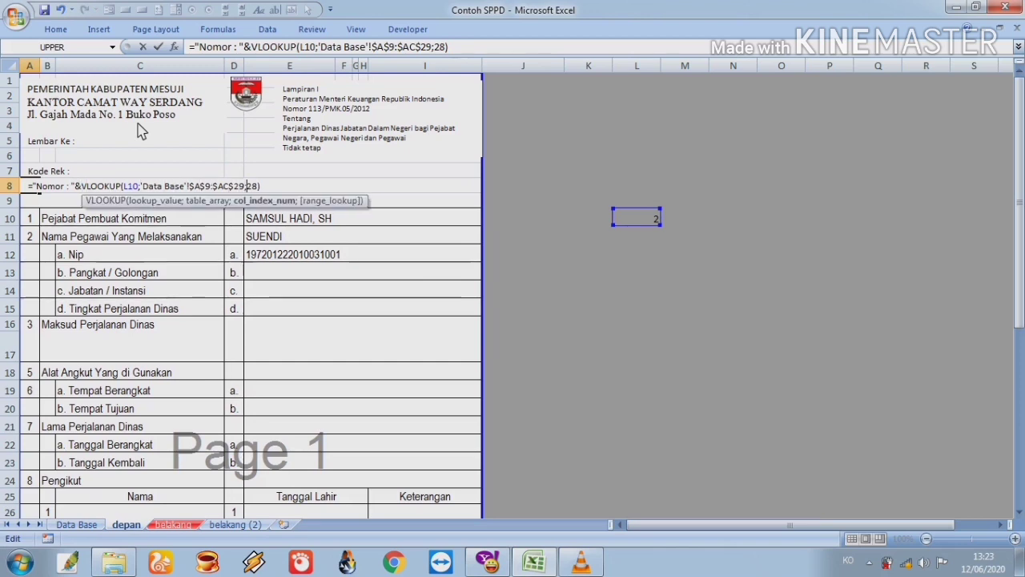
pyautogui.press('Return')
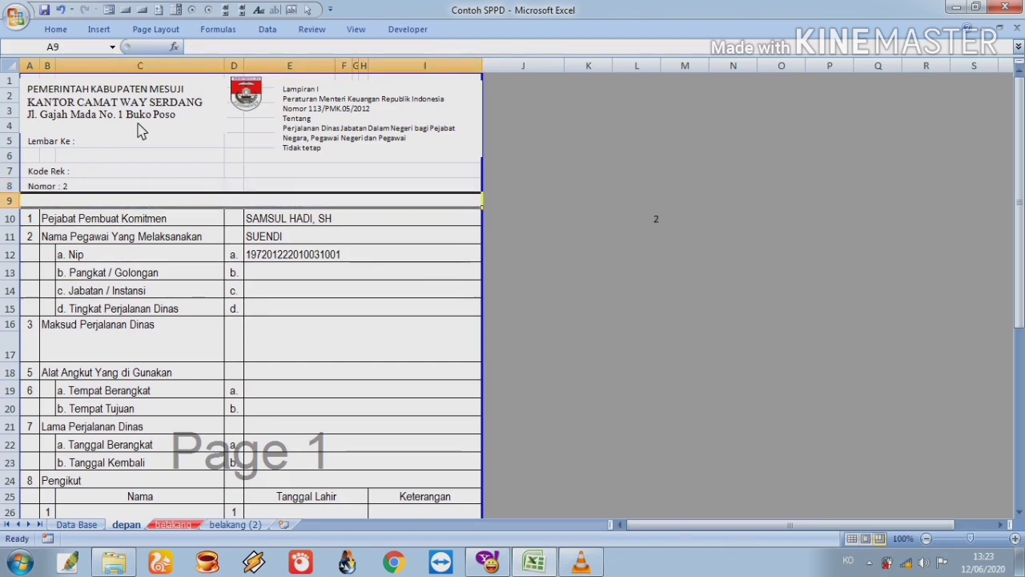
# Change the column index in A8's Nomor formula to 3 so it looks up the SPPD number.
pyautogui.press('Up')
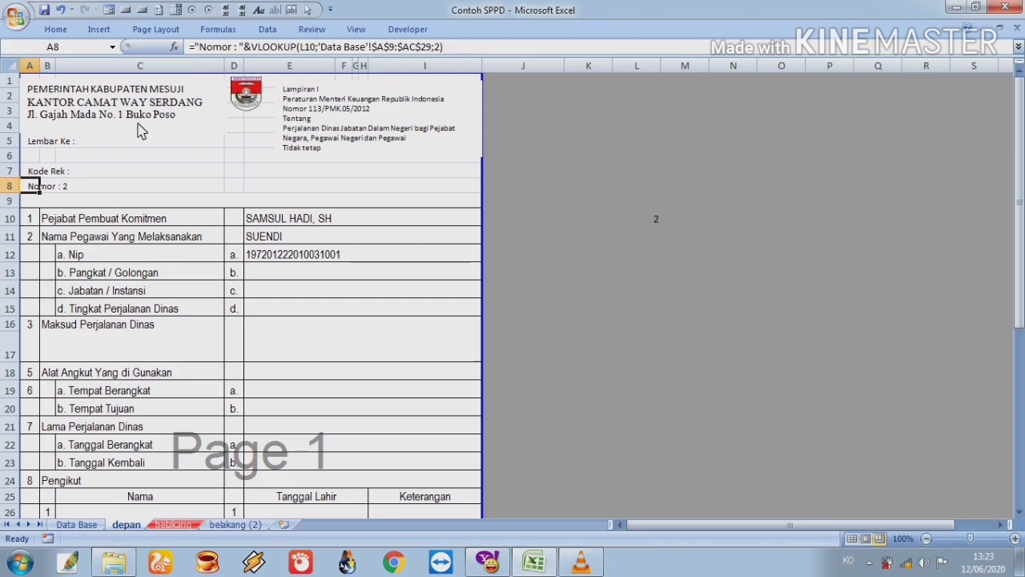
pyautogui.press('F2')
pyautogui.press('Left')
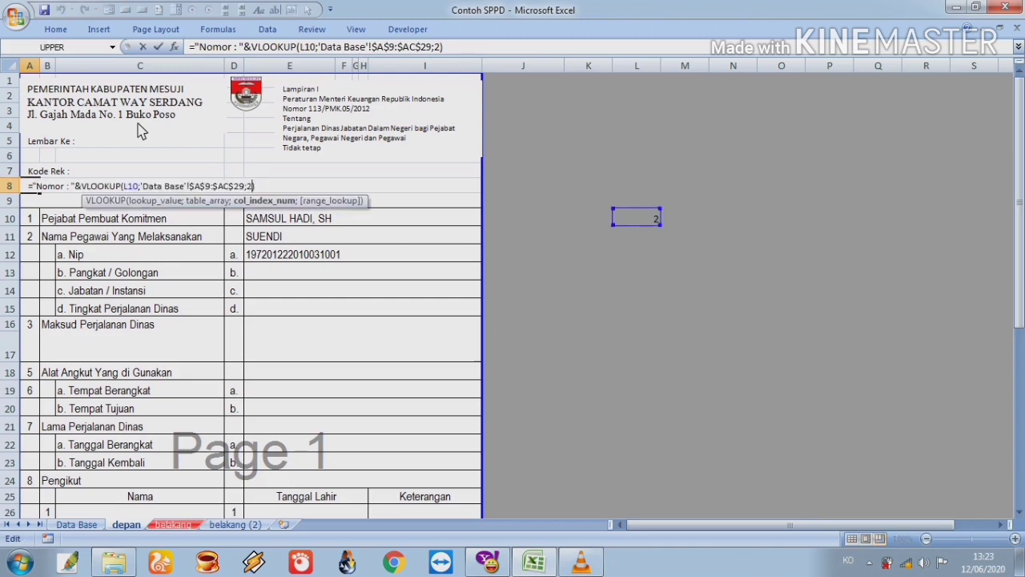
pyautogui.hotkey('shift', 'Left')
pyautogui.write('3')
pyautogui.press('Return')
pyautogui.press('Up')
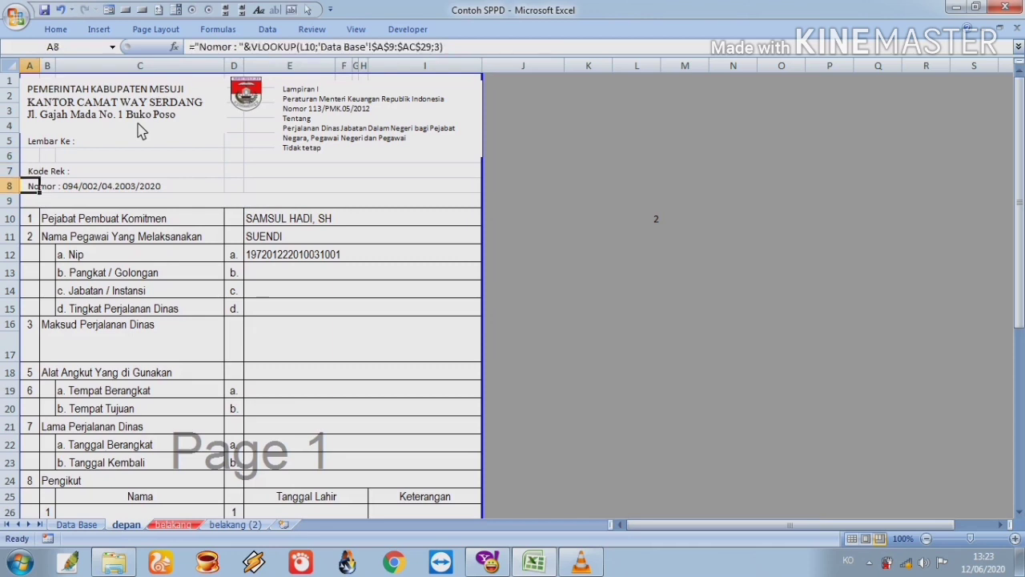
# Paste the formula =VLOOKUP(L10;'Data Base'!$A$9:$AC$29;28) into E13 beside Pangkat / Golongan.
pyautogui.press('Up')
pyautogui.press('Up')
pyautogui.press('Down')
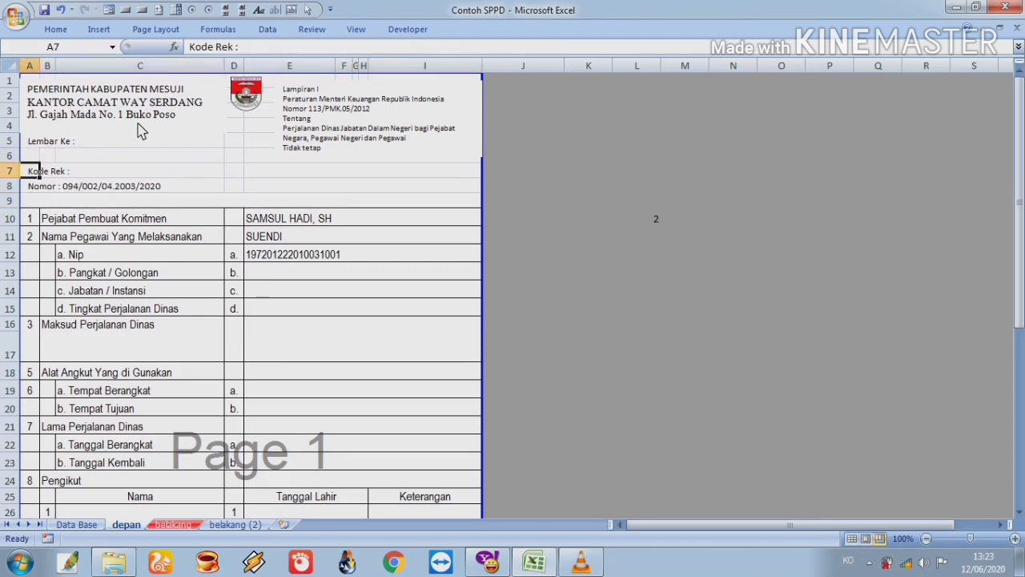
pyautogui.press('Down')
pyautogui.press('Right')
pyautogui.press('Right')
pyautogui.press('Right')
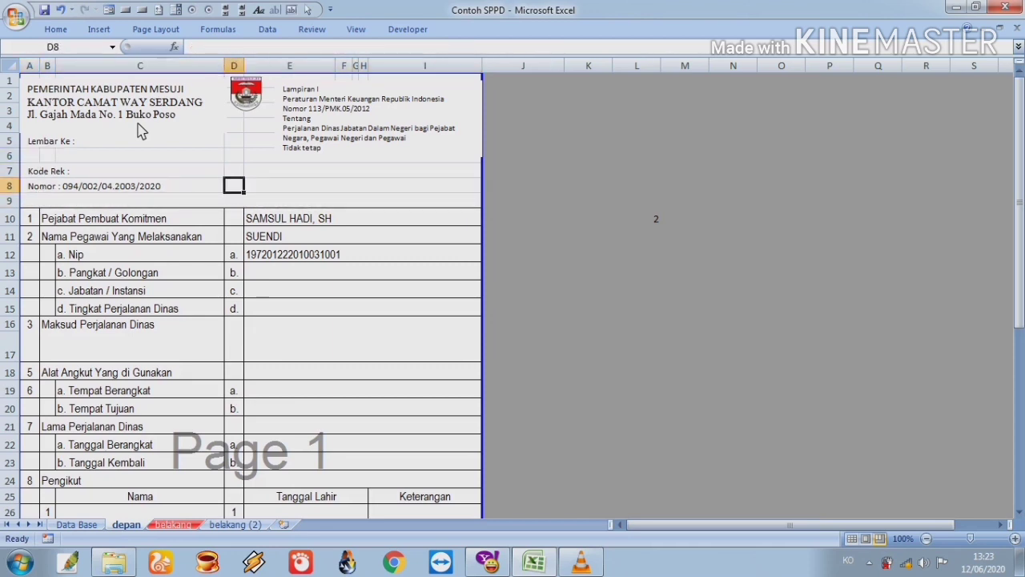
pyautogui.press('Left')
pyautogui.press('Left')
pyautogui.press('Right')
pyautogui.press('Right')
pyautogui.press('Down')
pyautogui.press('Down')
pyautogui.press('Down')
pyautogui.press('Down')
pyautogui.press('Down')
pyautogui.press('Down')
pyautogui.press('Down')
pyautogui.press('Down')
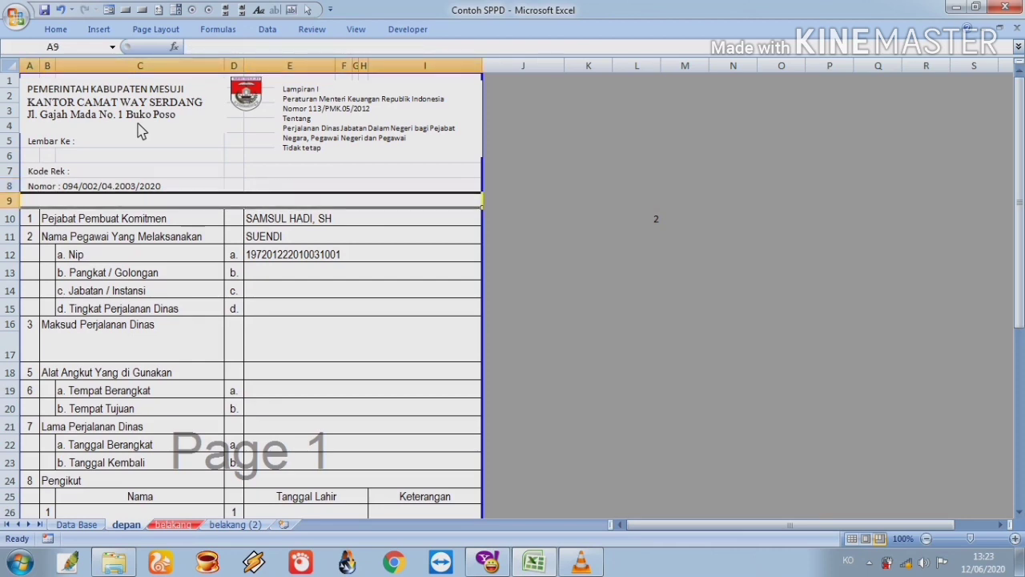
pyautogui.press('Up')
pyautogui.press('Up')
pyautogui.press('Up')
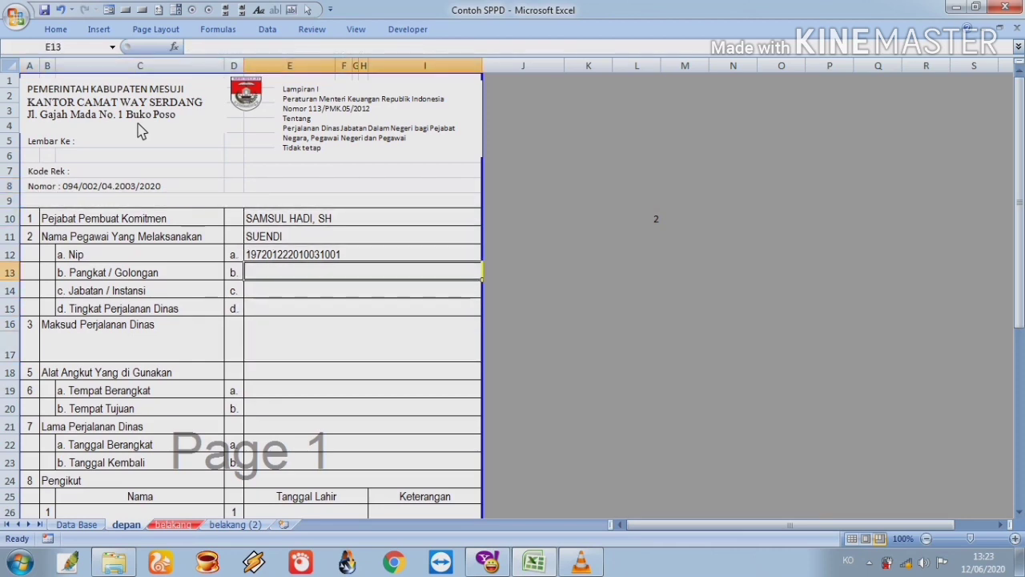
pyautogui.write("=VLOOKUP(L10;'Data Base'!$A$9:$AC$29;28)")
pyautogui.press('Return')
pyautogui.press('Up')
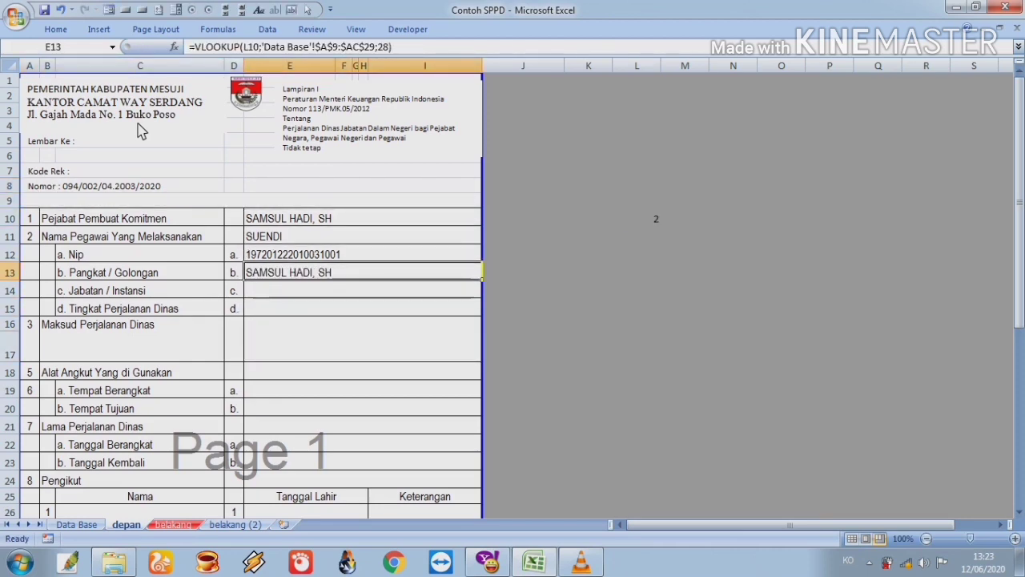
# Check the Pangkat Gol column's number on the Data Base sheet and set the column index in depan E13's VLOOKUP to 6.
pyautogui.hotkey('ctrl', 'pageup')
pyautogui.press('Down')
pyautogui.press('Up')
pyautogui.press('Right')
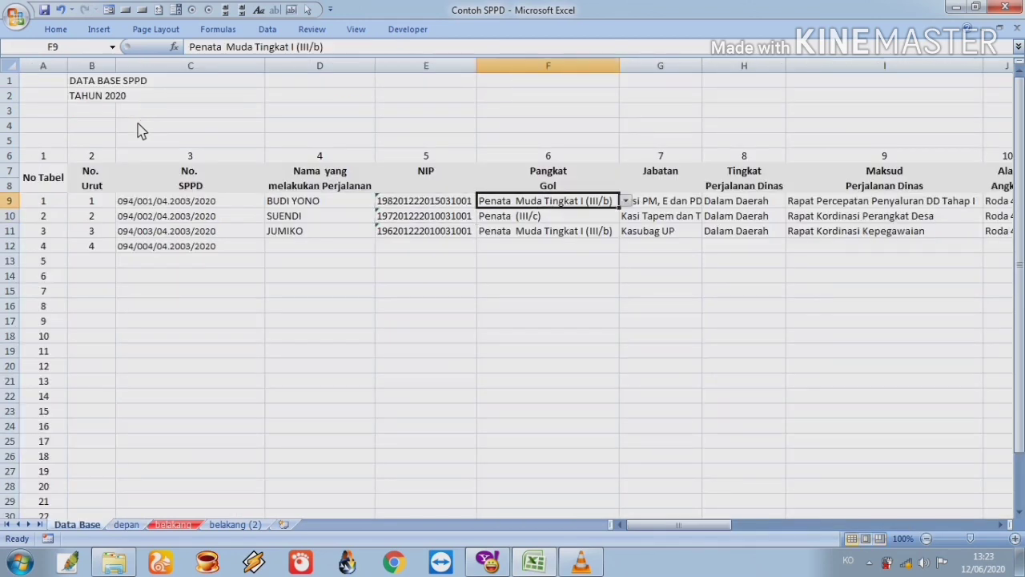
pyautogui.hotkey('ctrl', 'pagedown')
pyautogui.press('F2')
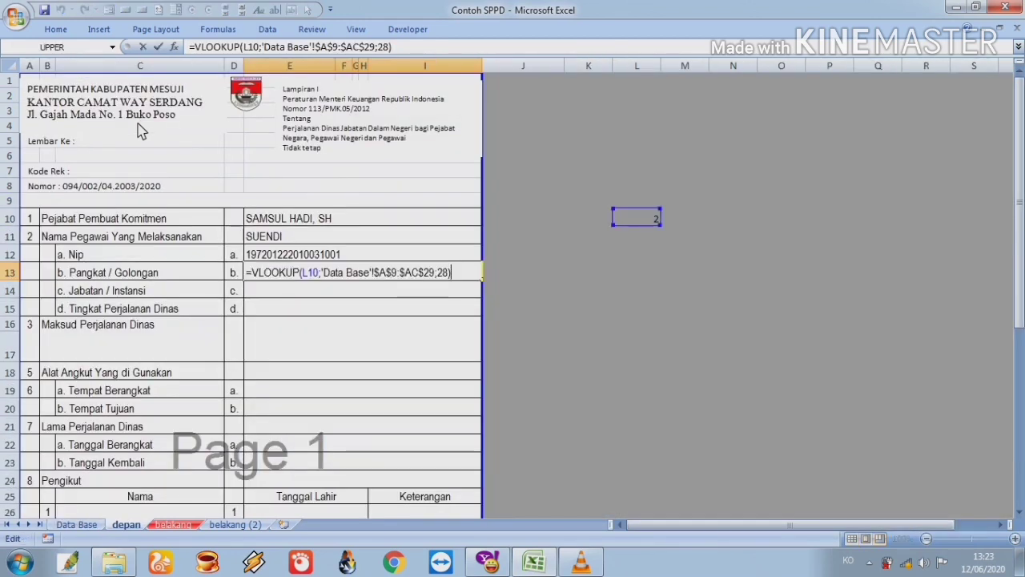
pyautogui.press('Left')
pyautogui.press('BackSpace')
pyautogui.press('BackSpace')
pyautogui.write('6')
pyautogui.press('Return')
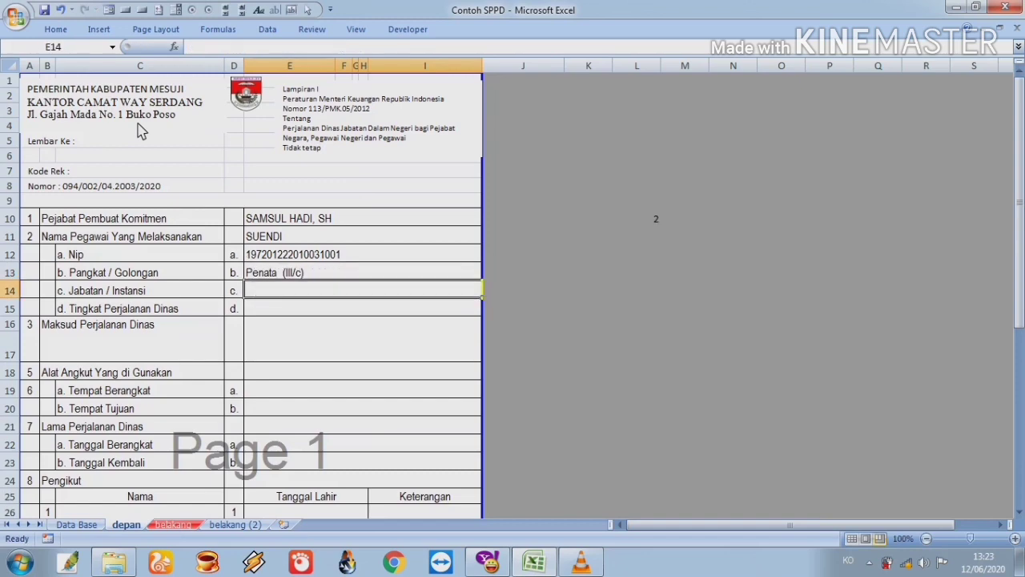
# Paste the formula =VLOOKUP(L10;'Data Base'!$A$9:$AC$29;28) into E14 beside Jabatan / Instansi.
pyautogui.write("=VLOOKUP(L10;'Data Base'!$A$9:$AC$29;28)")
pyautogui.press('Return')
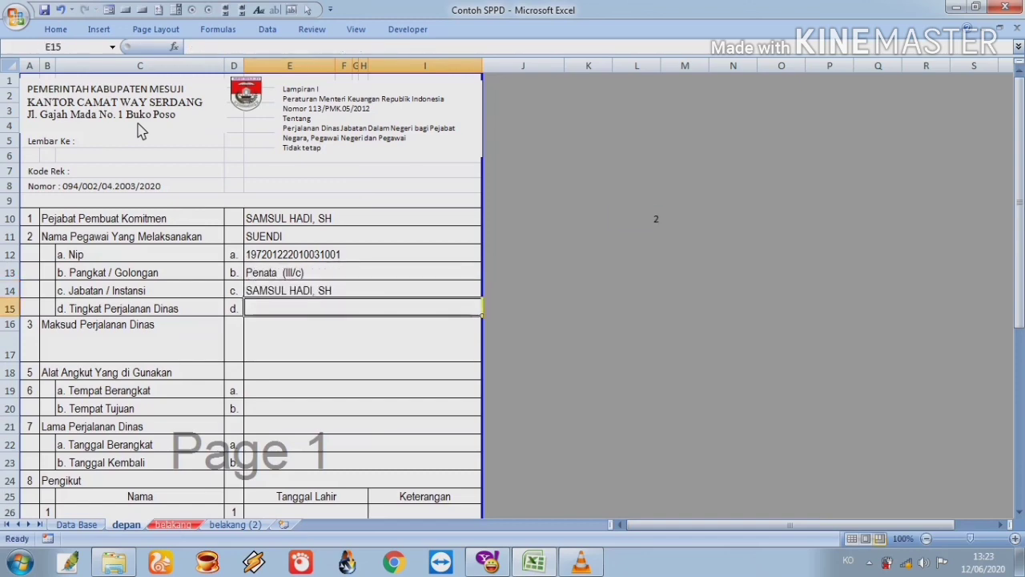
pyautogui.press('Up')
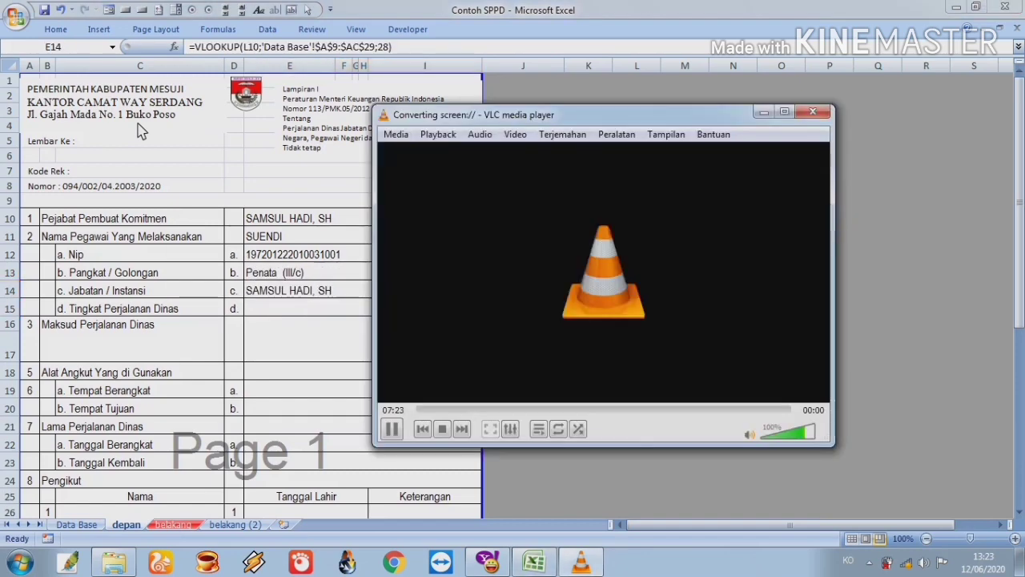
# Check the Jabatan column's number on the Data Base sheet and set the column index in depan E14's VLOOKUP to 7.
pyautogui.hotkey('ctrl', 'pageup')
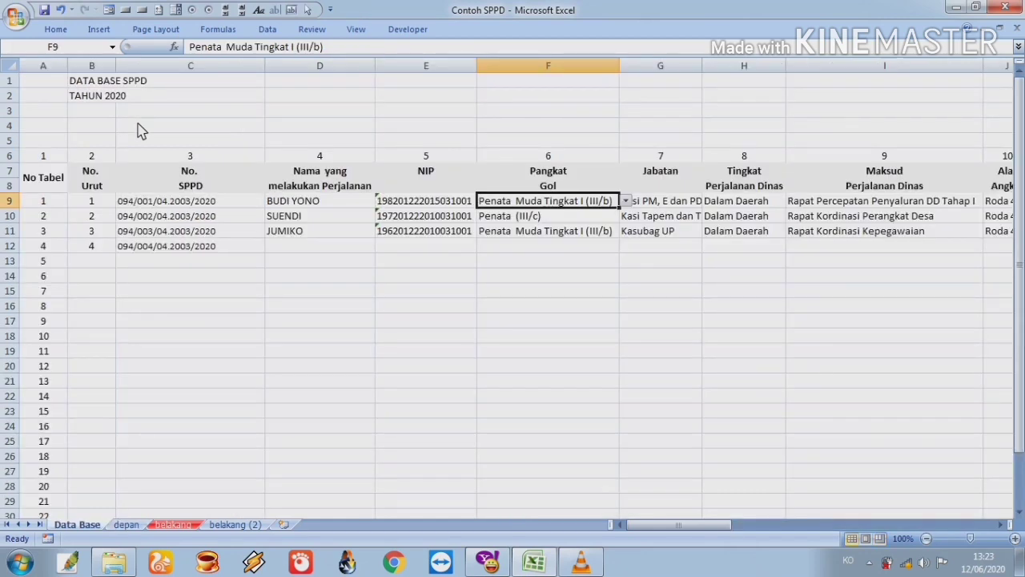
pyautogui.press('Right')
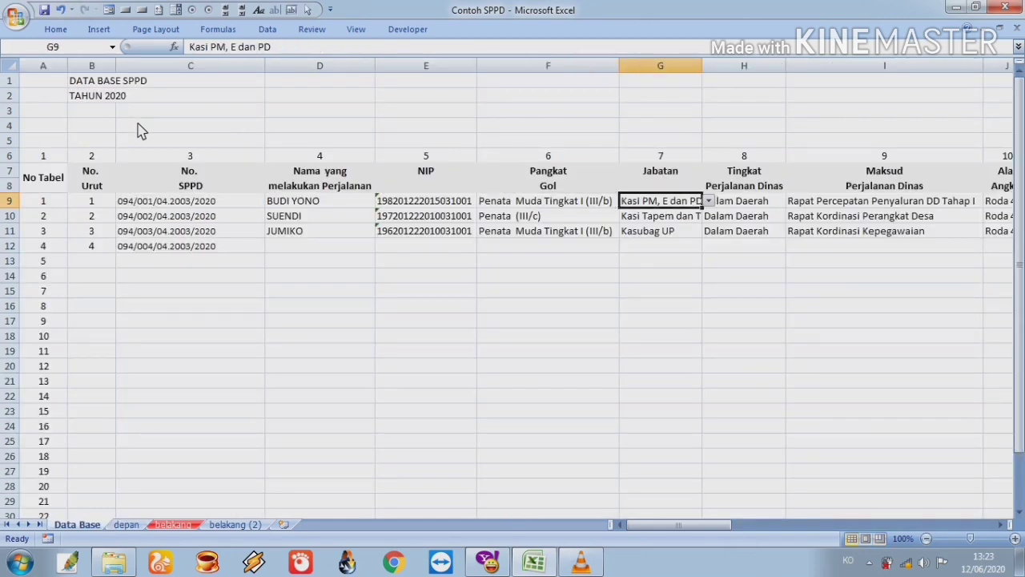
pyautogui.hotkey('ctrl', 'pagedown')
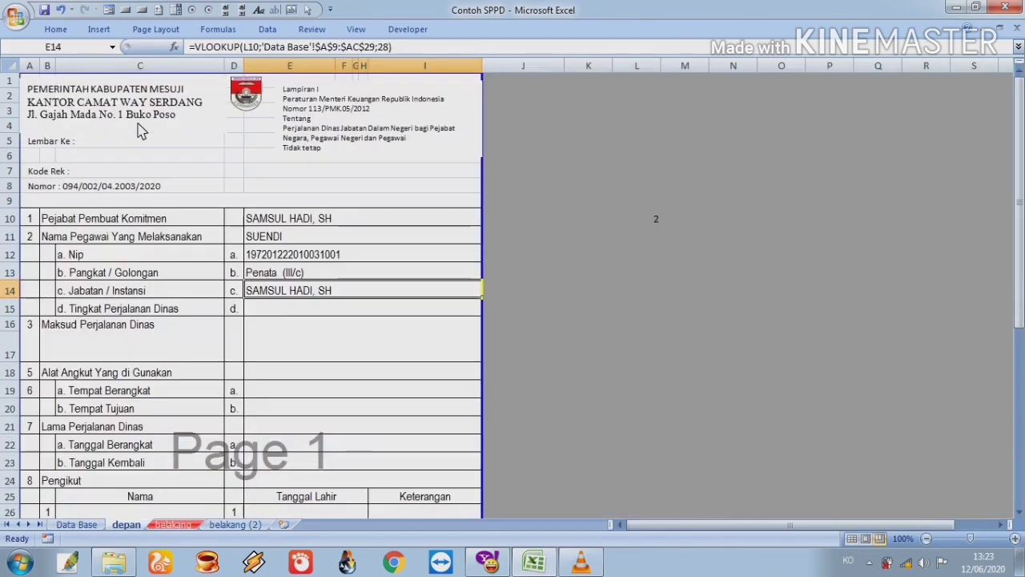
pyautogui.press('F2')
pyautogui.press('Left')
pyautogui.hotkey('shift', 'Left')
pyautogui.hotkey('shift', 'Left')
pyautogui.write('7')
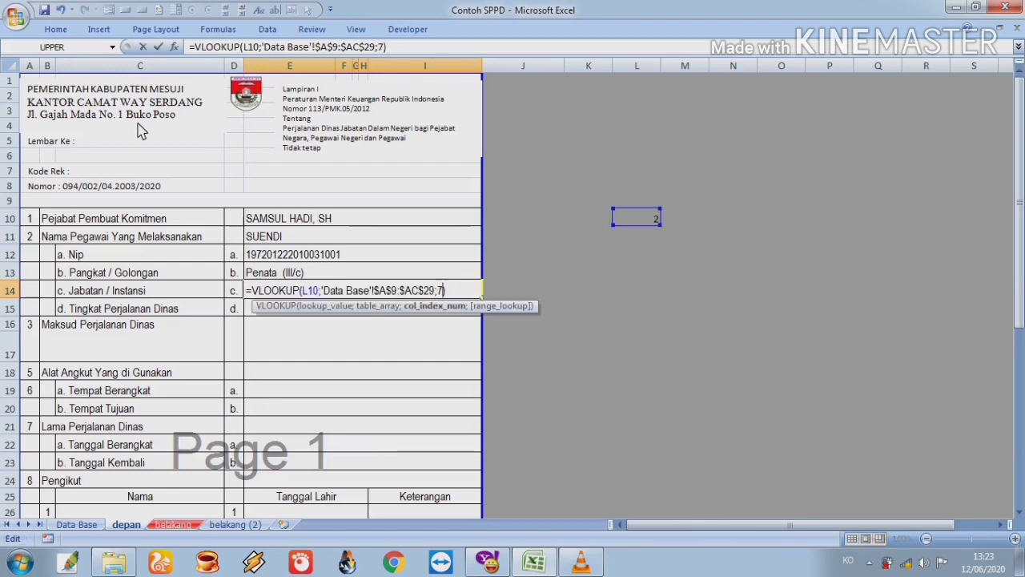
pyautogui.press('Return')
# Paste the formula =VLOOKUP(L10;'Data Base'!$A$9:$AC$29;28) into E15 beside Tingkat Perjalanan Dinas.
pyautogui.press('F2')
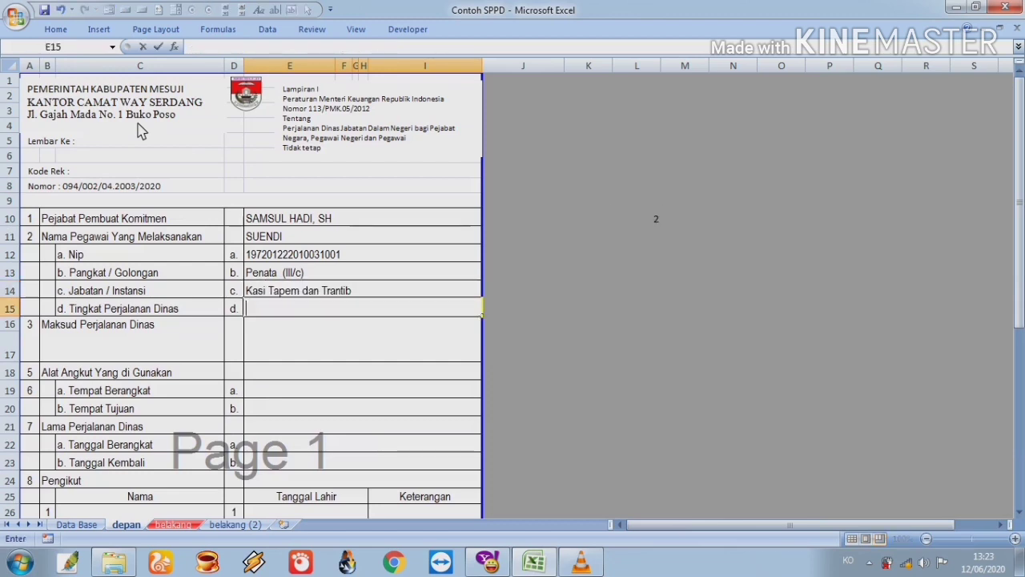
pyautogui.write("=VLOOKUP(L10;'Data Base'!$A$9:$AC$29;28)")
pyautogui.press('Return')
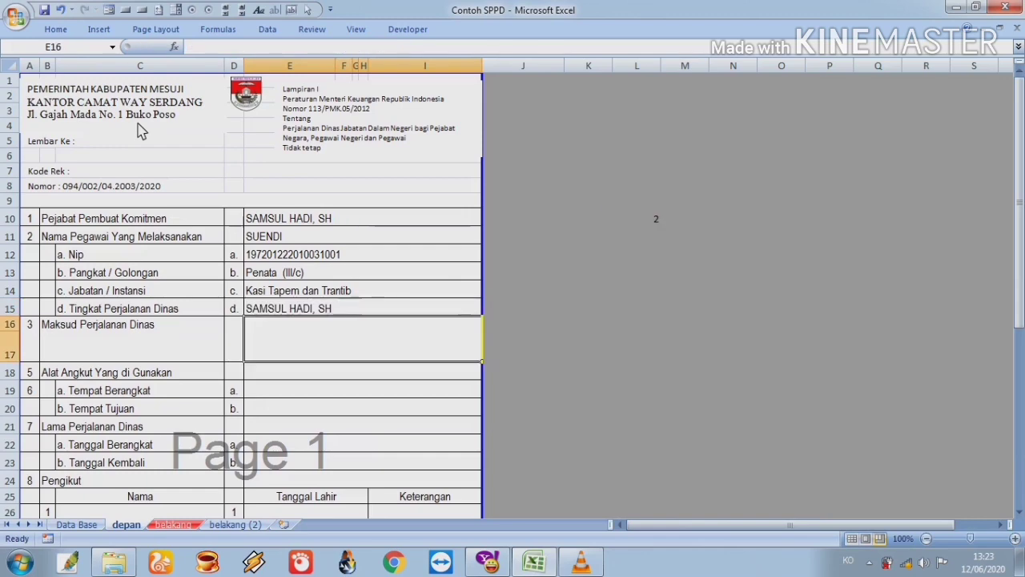
pyautogui.press('Up')
# Check the Data Base sheet for the column number above Tingkat Perjalanan Dinas and return to the depan sheet.
pyautogui.hotkey('ctrl', 'pagedown')
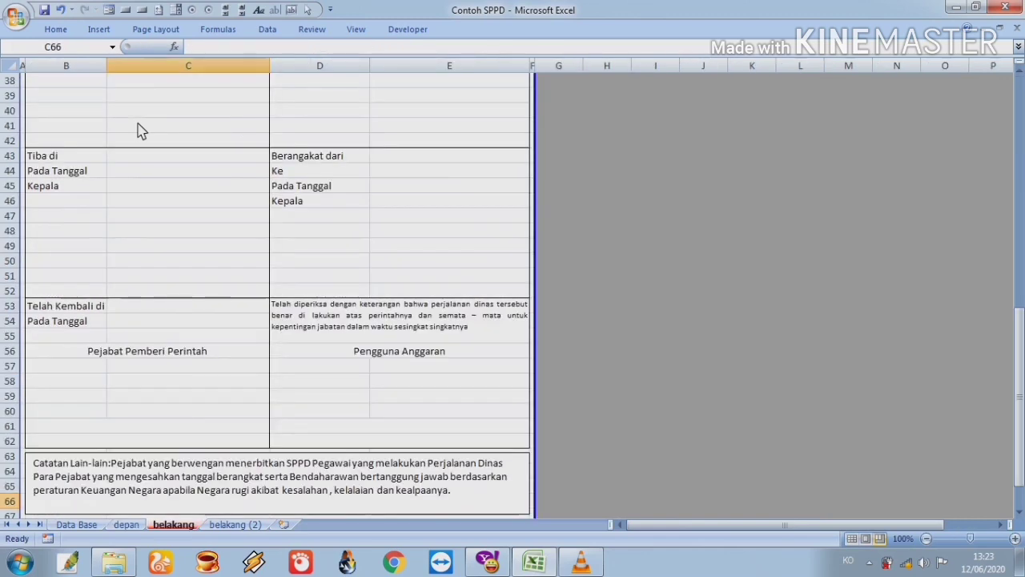
pyautogui.hotkey('ctrl', 'pageup')
pyautogui.hotkey('ctrl', 'pageup')
pyautogui.press('Right')
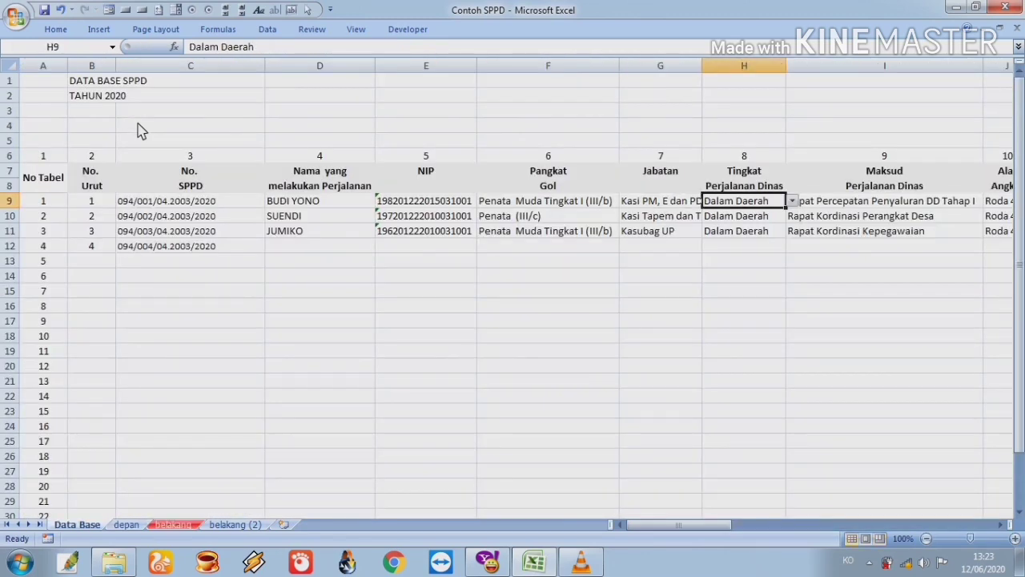
pyautogui.hotkey('ctrl', 'pagedown')
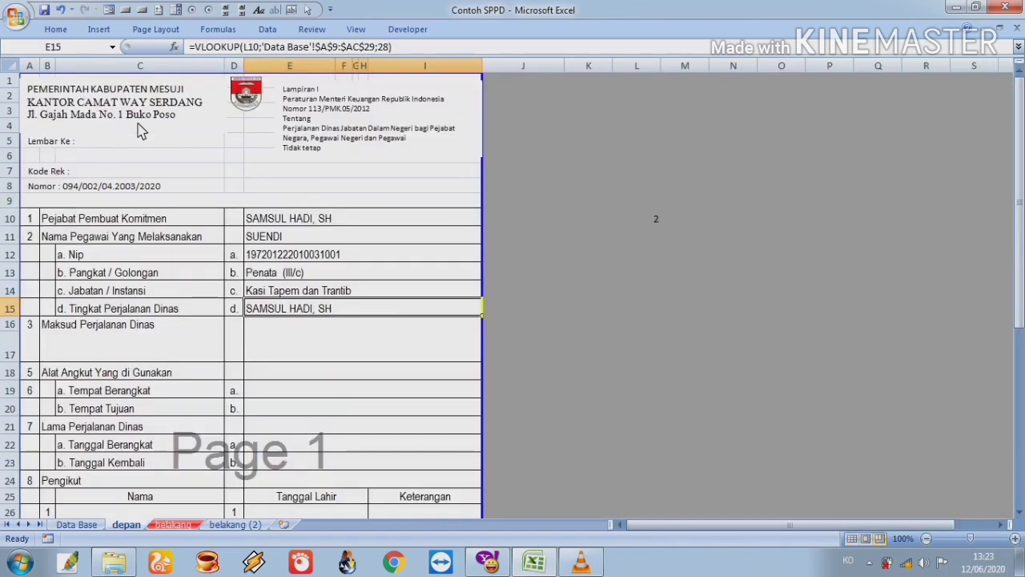
# Set the column index in E15's VLOOKUP, beside Tingkat Perjalanan Dinas, to 8.
pyautogui.press('F2')
pyautogui.press('Left')
pyautogui.hotkey('shift', 'Left')
pyautogui.hotkey('shift', 'Left')
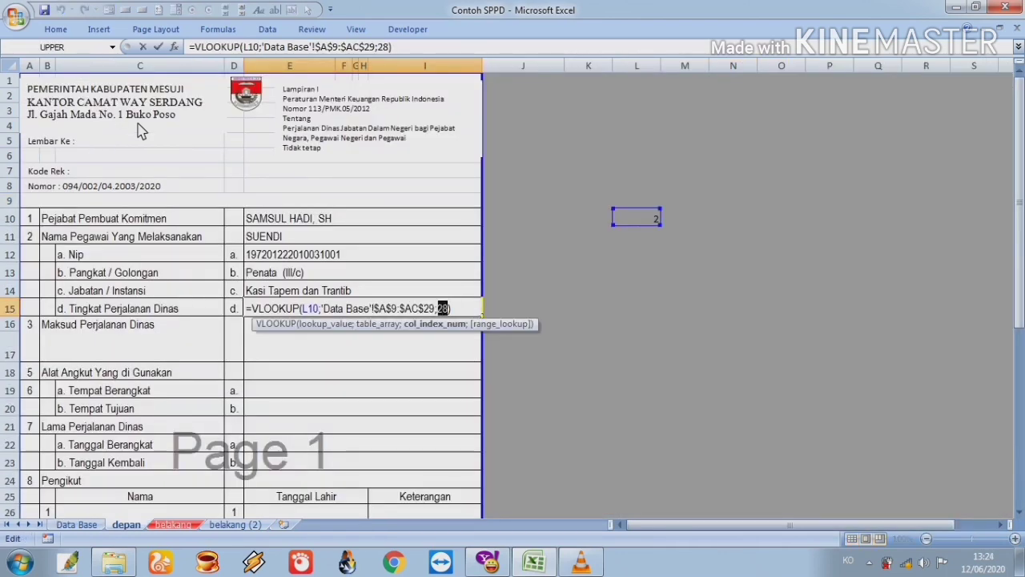
pyautogui.write('8')
pyautogui.press('Return')
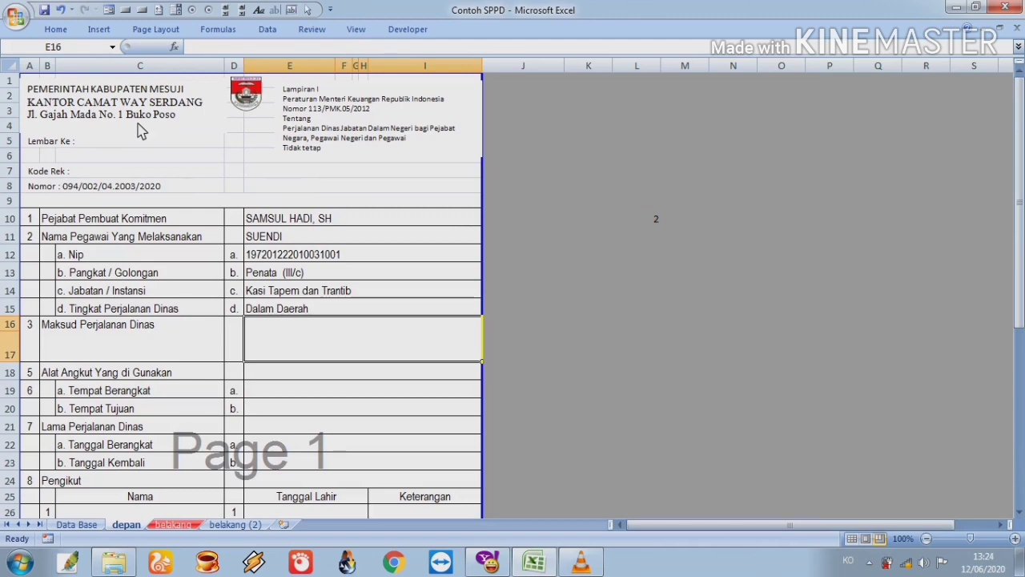
# Enter the formula =VLOOKUP(L10;'Data Base'!$A$9:$AC$29;9) in E16 beside Maksud Perjalanan Dinas.
pyautogui.press('F2')
pyautogui.write("=VLOOKUP(L10;'Data Base'!$A$9:$AC$29;28)")
pyautogui.hotkey('ctrl', 'Return')
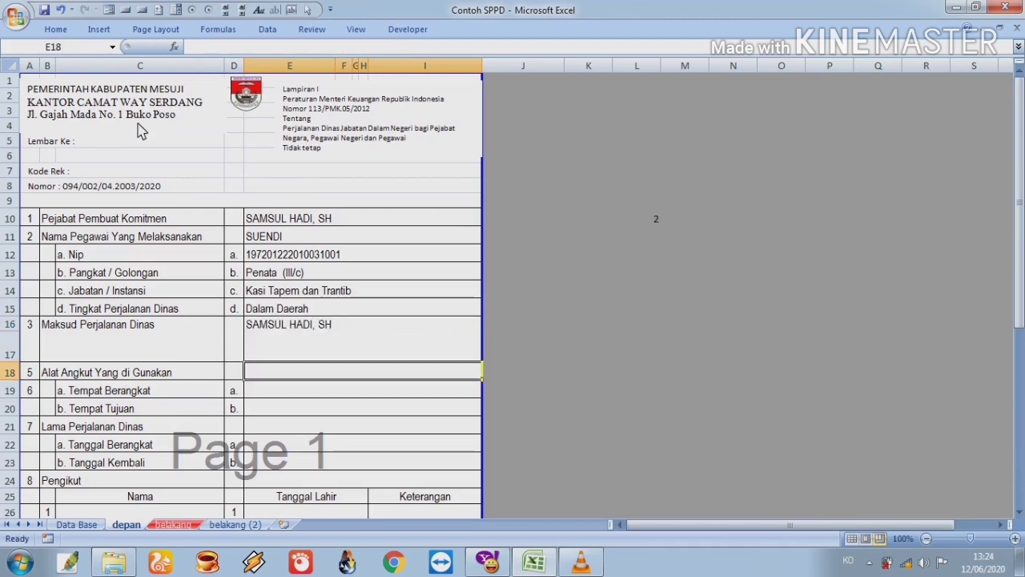
pyautogui.press('F2')
pyautogui.press('Left')
pyautogui.hotkey('shift', 'Left')
pyautogui.hotkey('shift', 'Left')
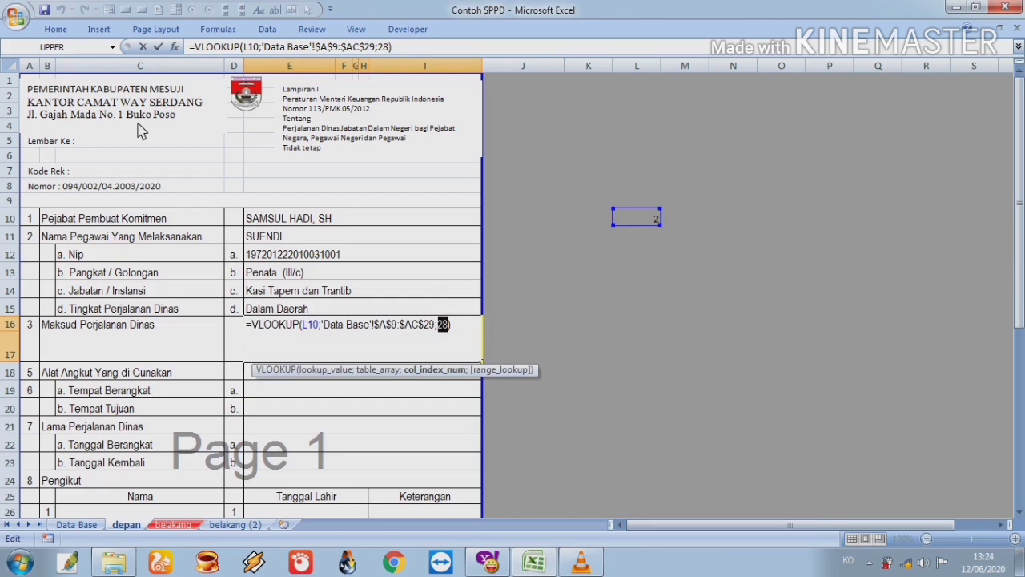
pyautogui.write('9')
pyautogui.press('Return')
pyautogui.press('Up')
pyautogui.press('Down')
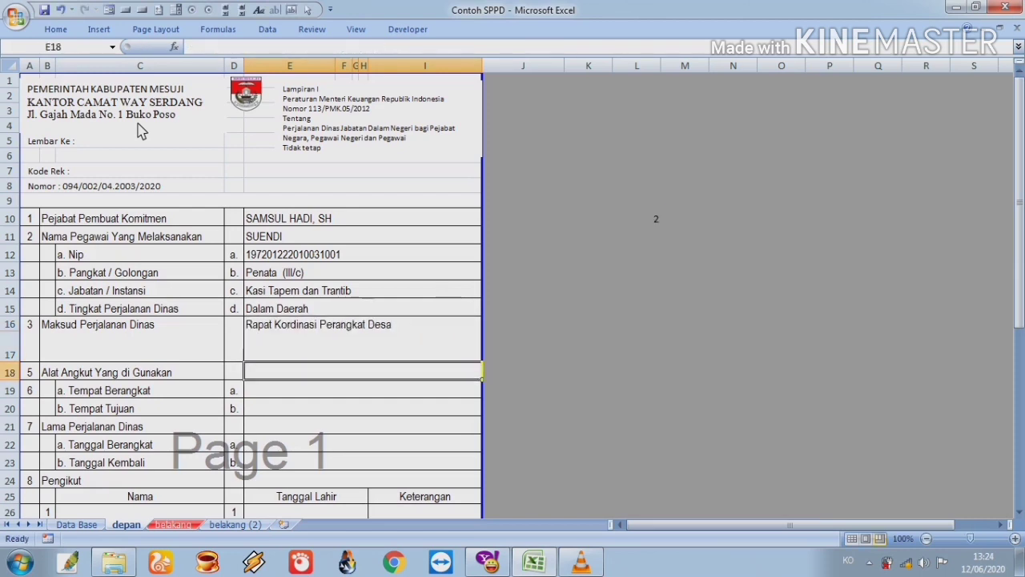
# Fill E18 beside Alat Angkut Yang di Gunakan with the VLOOKUP on L10 over 'Data Base'!$A$9:$AC$29, using the transport column's index.
pyautogui.press('F2')
pyautogui.write("=VLOOKUP(L10;'Data Base'!$A$9:$AC$29;28)")
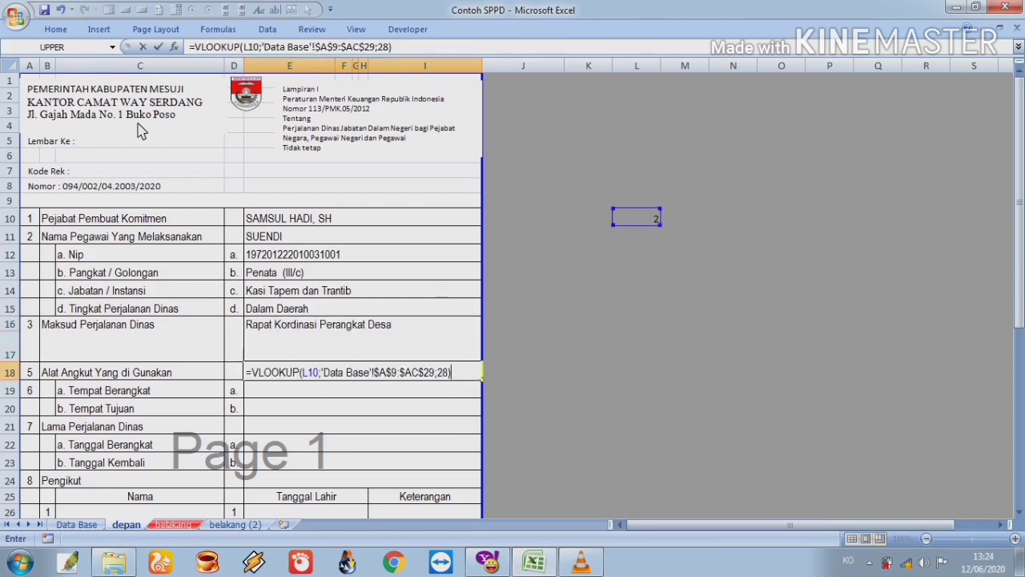
pyautogui.hotkey('ctrl', 'Return')
pyautogui.press('F2')
pyautogui.press('Left')
pyautogui.hotkey('shift', 'Left')
pyautogui.hotkey('shift', 'Left')
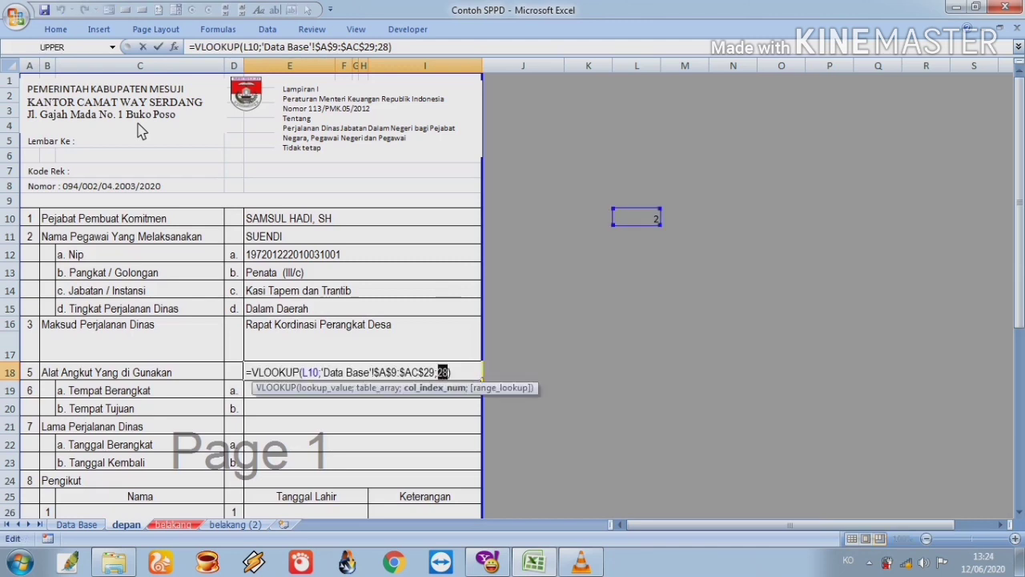
pyautogui.write('12')
pyautogui.press('Return')
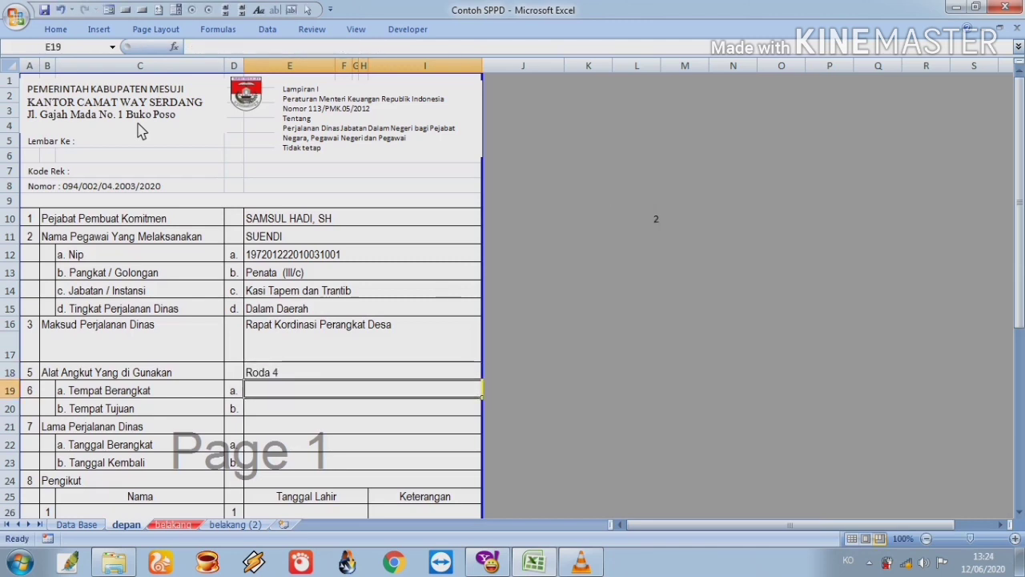
# Enter the formula =VLOOKUP(L10;'Data Base'!$A$9:$AC$29;11) in E19 beside Tempat Berangkat.
pyautogui.press('F2')
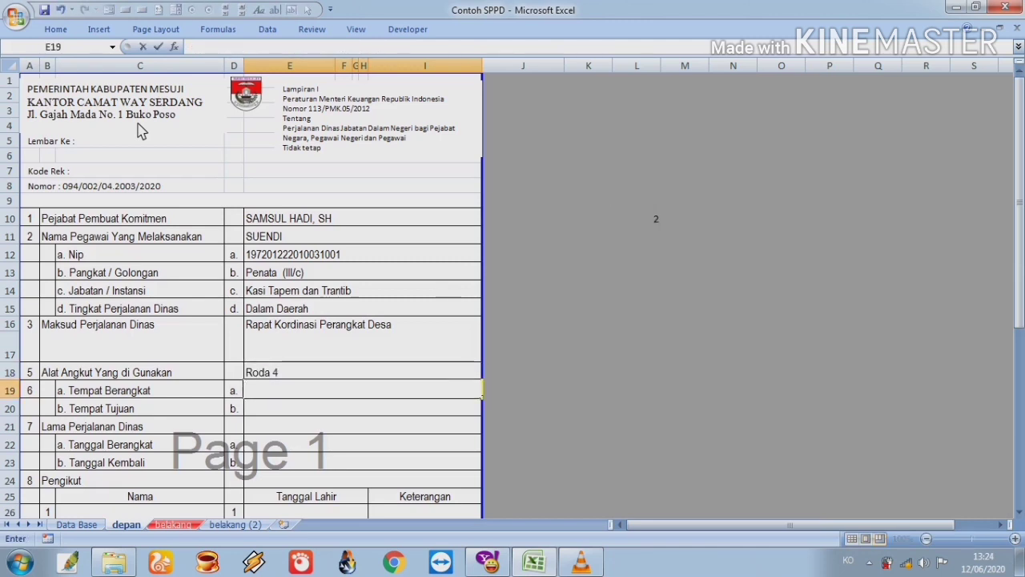
pyautogui.write("=VLOOKUP(L10;'Data Base'!$A$9:$AC$29;28)")
pyautogui.press('F2')
pyautogui.press('Left')
pyautogui.hotkey('shift', 'Left')
pyautogui.hotkey('shift', 'Left')
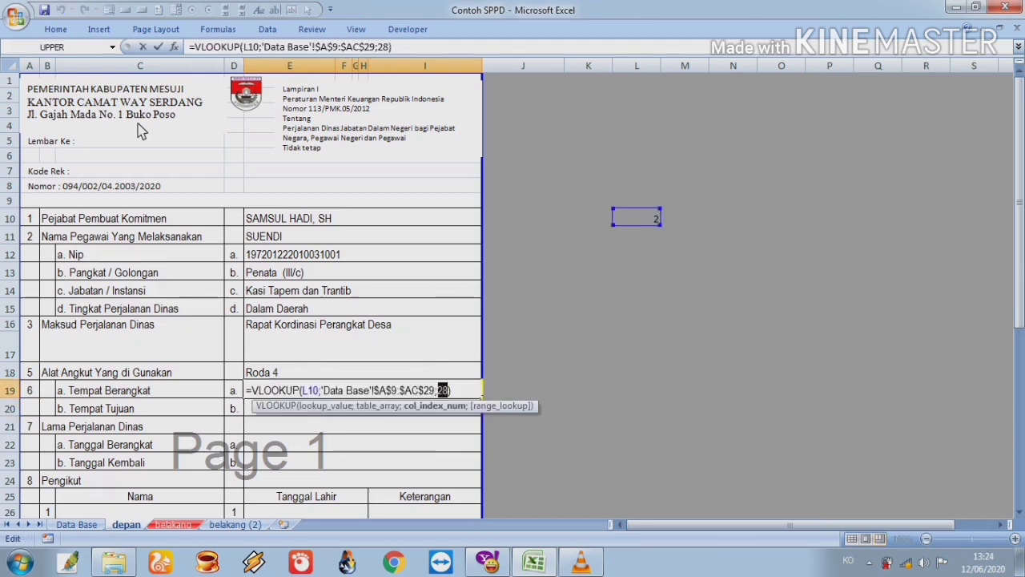
pyautogui.write('10')
pyautogui.press('BackSpace')
pyautogui.write('11')
pyautogui.hotkey('ctrl', 'Return')
pyautogui.press('Down')
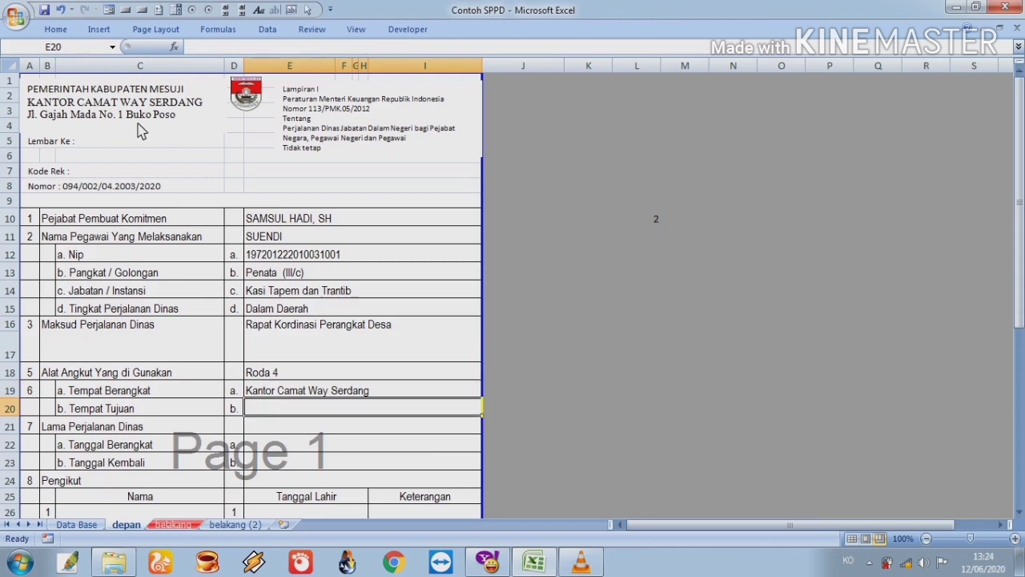
# Enter the formula =VLOOKUP(L10;'Data Base'!$A$9:$AC$29;12) in E20 beside Tempat Tujuan.
pyautogui.write("=VLOOKUP(L10;'Data Base'!$A$9:$AC$29;28)")
pyautogui.press('Return')
pyautogui.press('Up')
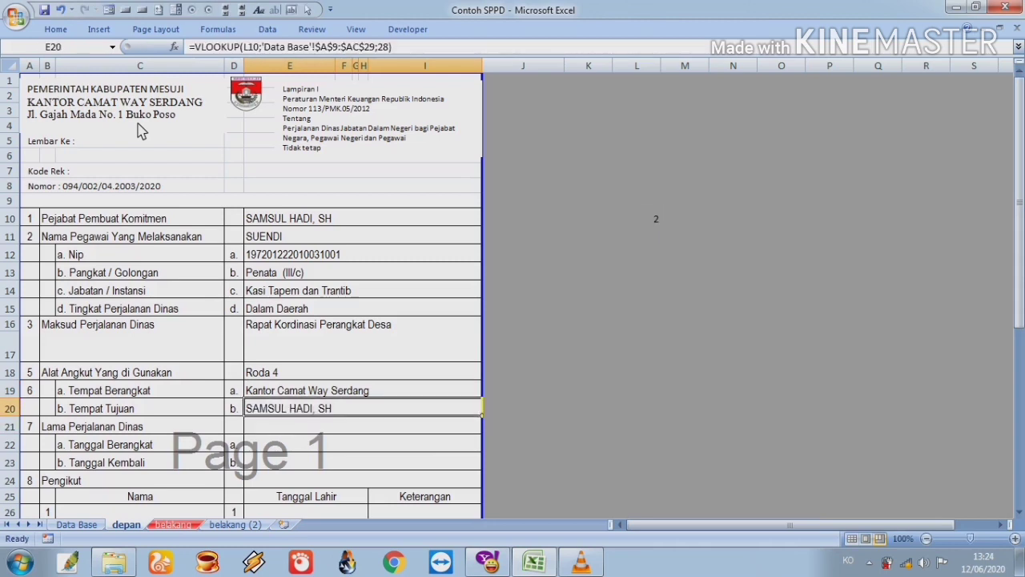
pyautogui.press('F2')
pyautogui.press('Left')
pyautogui.hotkey('shift', 'Left')
pyautogui.hotkey('shift', 'Left')
pyautogui.write('12')
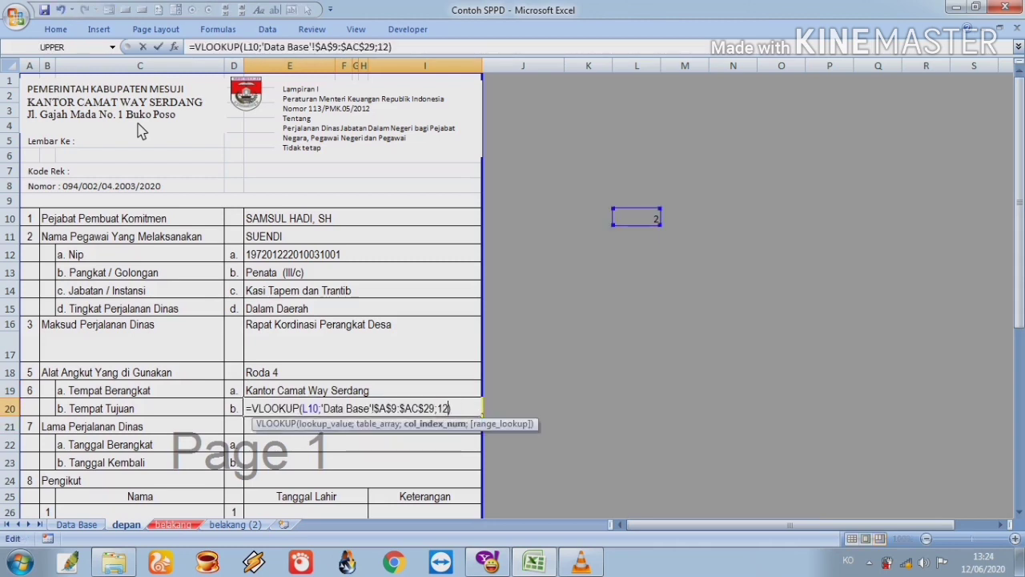
pyautogui.press('Return')
pyautogui.press('Up')
pyautogui.press('Down')
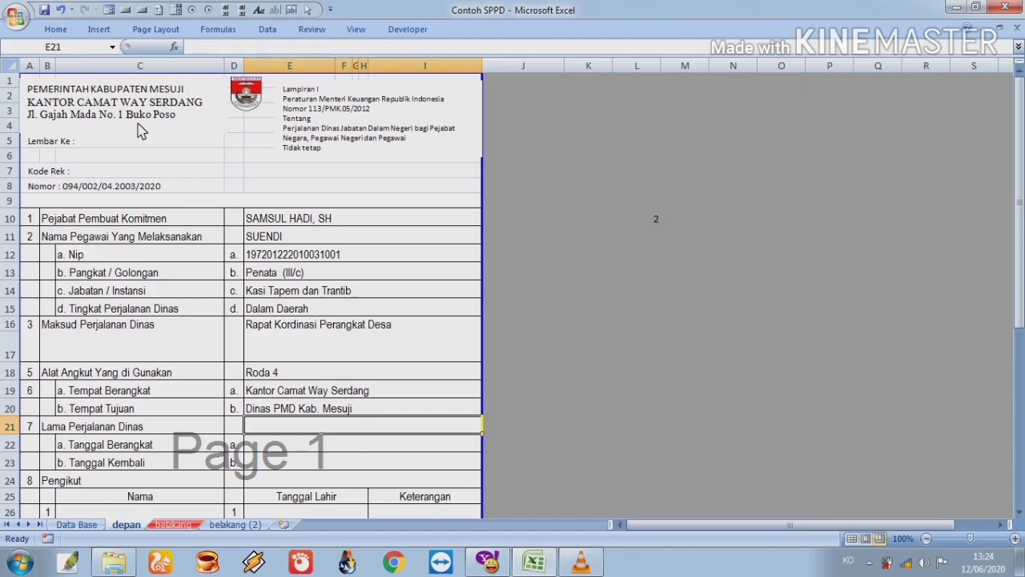
# Enter the formula =VLOOKUP(L10;'Data Base'!$A$9:$AC$29;13) in E21 beside Lama Perjalanan Dinas.
pyautogui.write("=VLOOKUP(L10;'Data Base'!$A$9:$AC$29;28)")
pyautogui.press('Return')
pyautogui.press('Up')
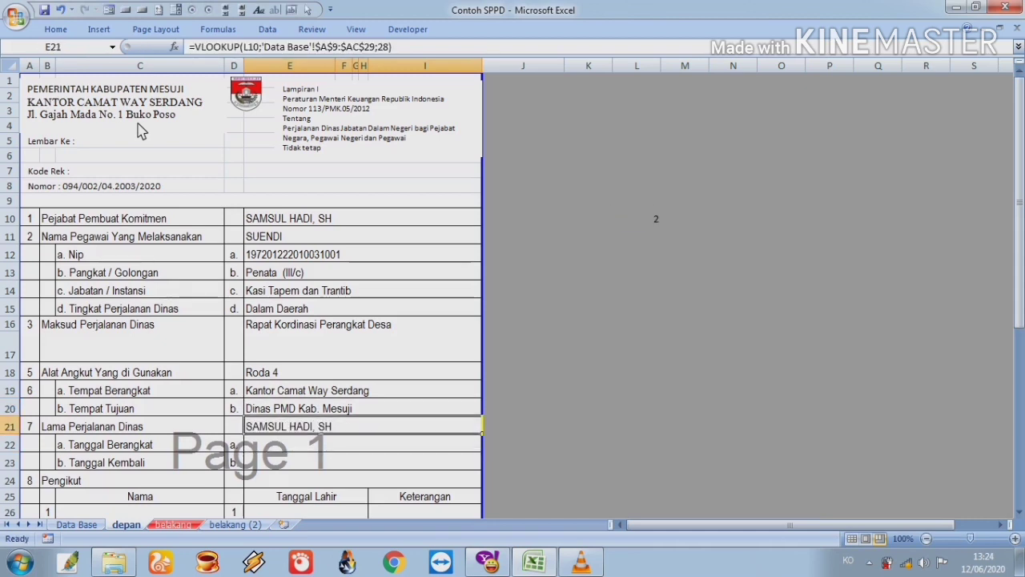
pyautogui.press('F2')
pyautogui.press('Left')
pyautogui.hotkey('shift', 'Left')
pyautogui.hotkey('shift', 'Left')
pyautogui.write('13')
pyautogui.press('Return')
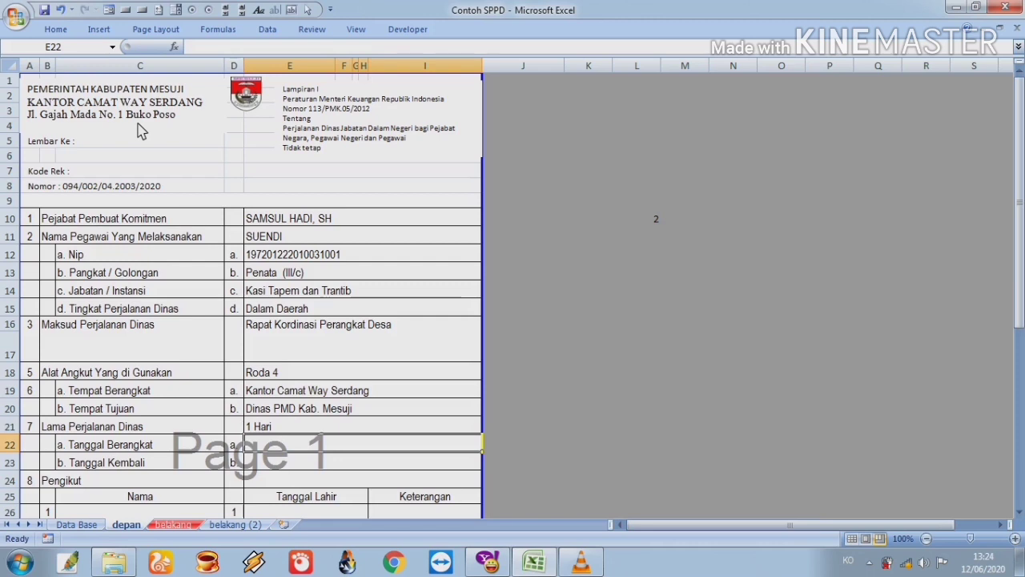
# Enter the formula =VLOOKUP(L10;'Data Base'!$A$9:$AC$29;13) in E22 beside Tanggal Berangkat.
pyautogui.press('BackSpace')
pyautogui.write("=VLOOKUP(L10;'Data Base'!$A$9:$AC$29;28)")
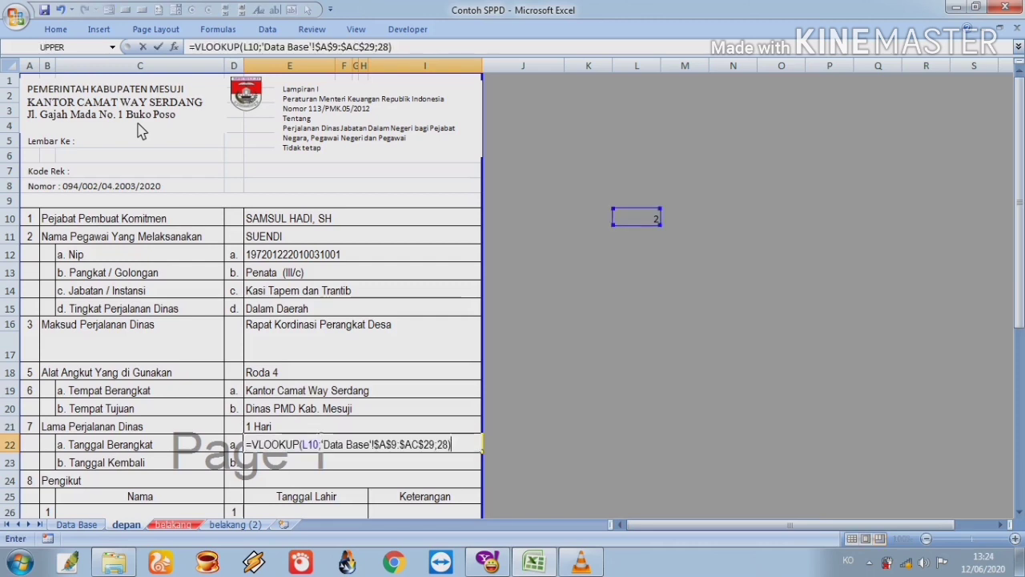
pyautogui.press('Return')
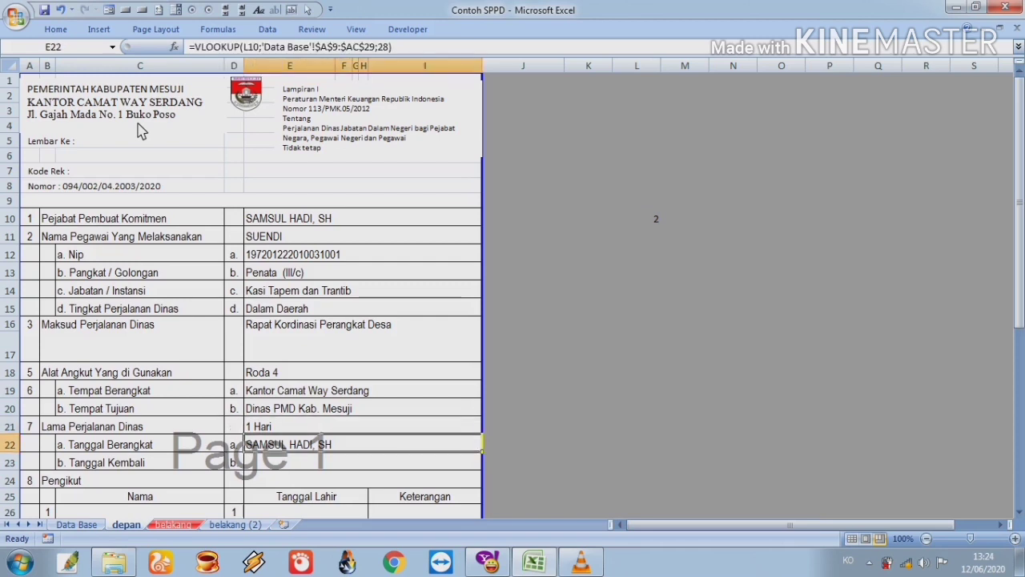
pyautogui.press('F2')
pyautogui.press('Left')
pyautogui.hotkey('shift', 'Left')
pyautogui.hotkey('shift', 'Left')
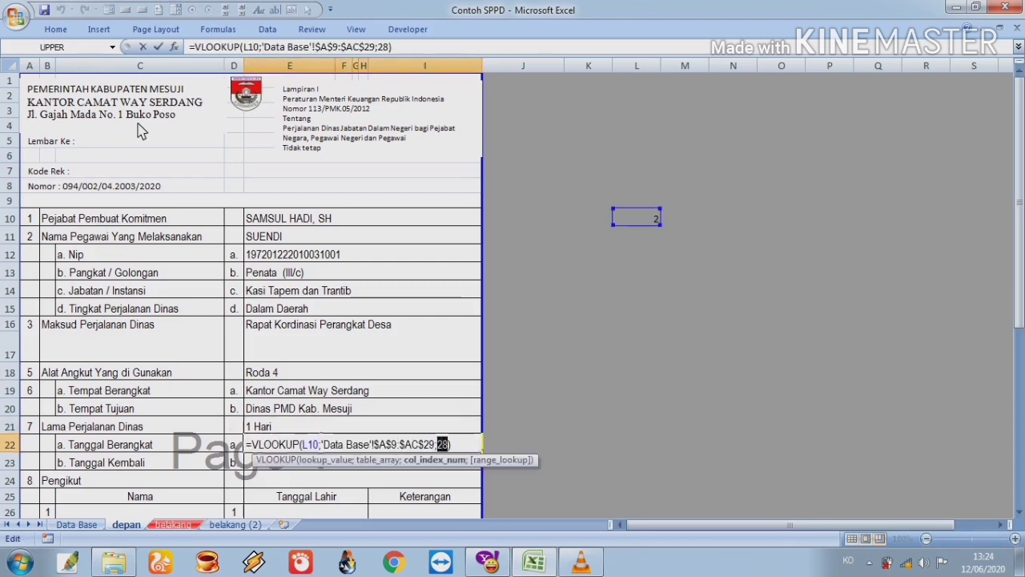
pyautogui.write('13')
pyautogui.press('Return')
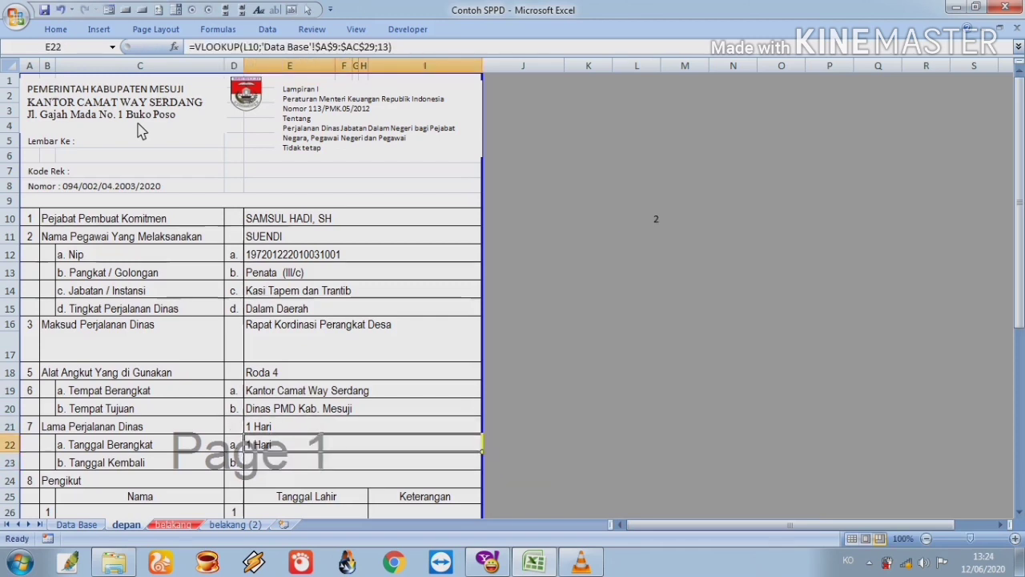
# Set the column index in E22's VLOOKUP, beside Tanggal Berangkat, to 14.
pyautogui.press('F2')
pyautogui.press('Left')
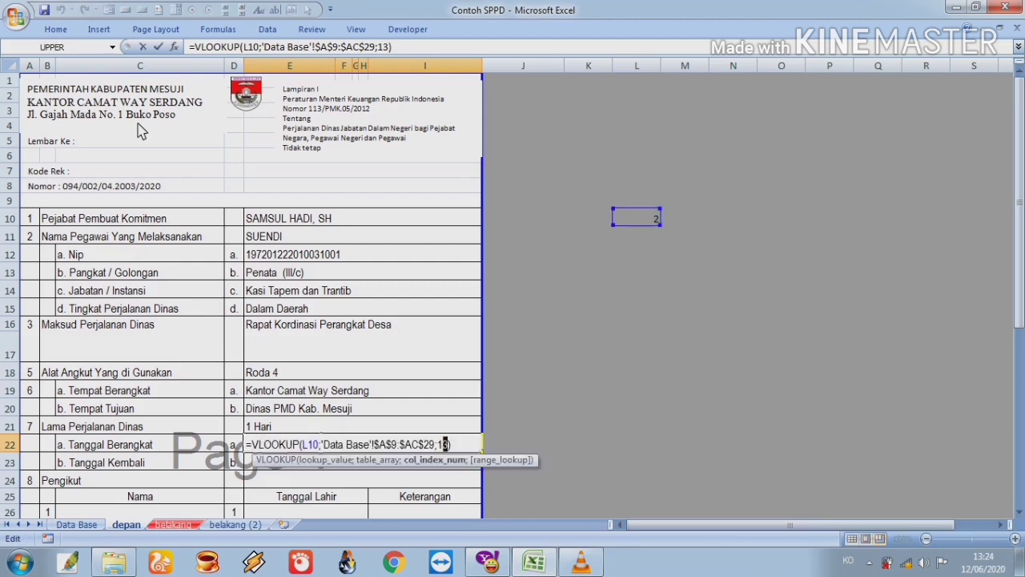
pyautogui.press('Return')
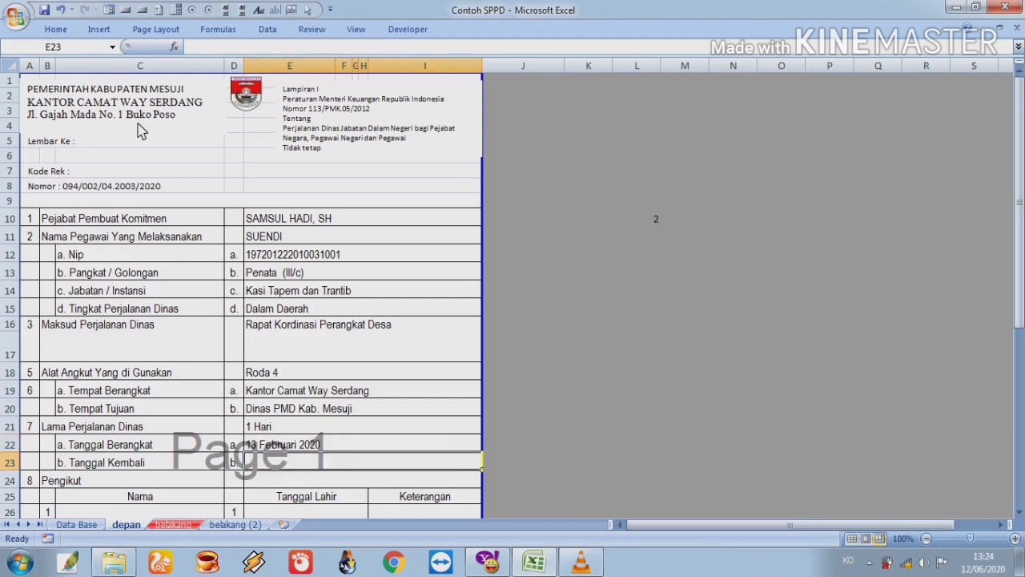
# Fill E23 beside Tanggal Kembali with the VLOOKUP on L10 over 'Data Base'!$A$9:$AC$29, using the return date column's index.
pyautogui.press('F2')
pyautogui.write("=VLOOKUP(L10;'Data Base'!$A$9:$AC$29;28)")
pyautogui.press('Left')
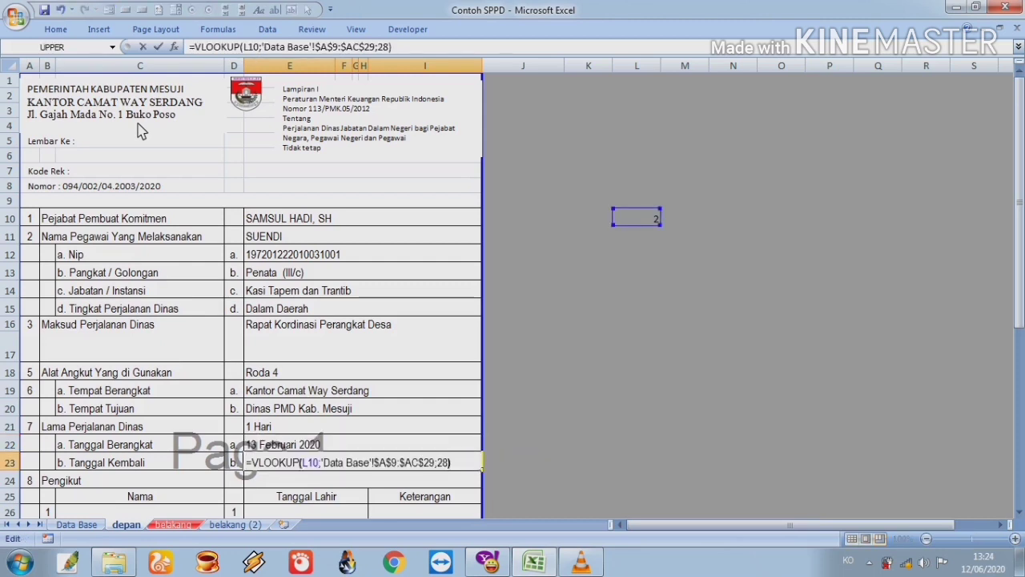
pyautogui.hotkey('shift', 'Left')
pyautogui.hotkey('shift', 'Left')
pyautogui.write('29')
pyautogui.press('Return')
pyautogui.press('Up')
pyautogui.press('Up')
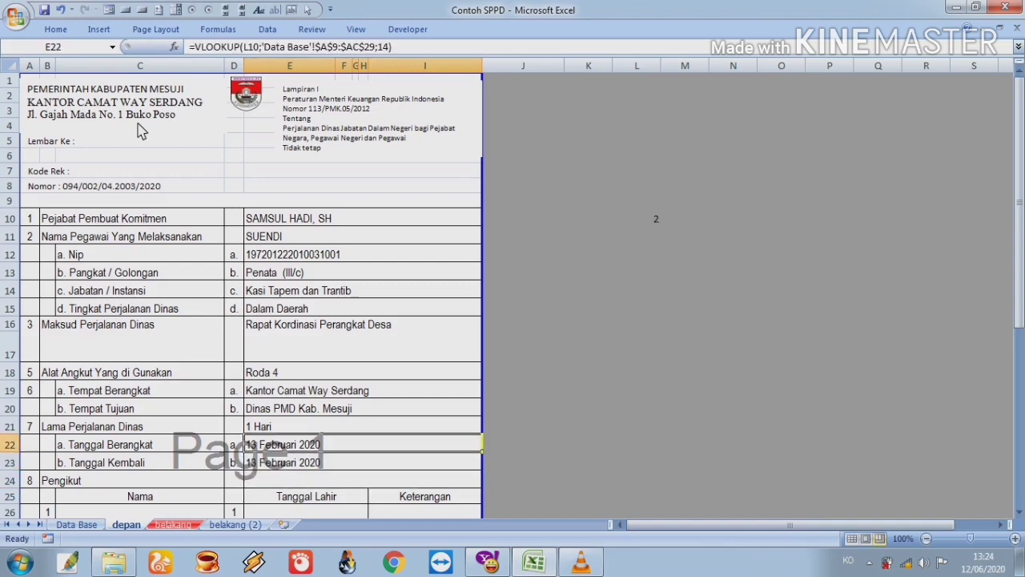
# Fill C26, the first Pengikut's Nama cell, with the VLOOKUP on L10 over 'Data Base'!$A$9:$AC$29, using the first follower's name column index.
pyautogui.press('Down')
pyautogui.press('Down')
pyautogui.press('Down')
pyautogui.press('Down')
pyautogui.press('Down')
pyautogui.press('Down')
pyautogui.press('Up')
pyautogui.press('Up')
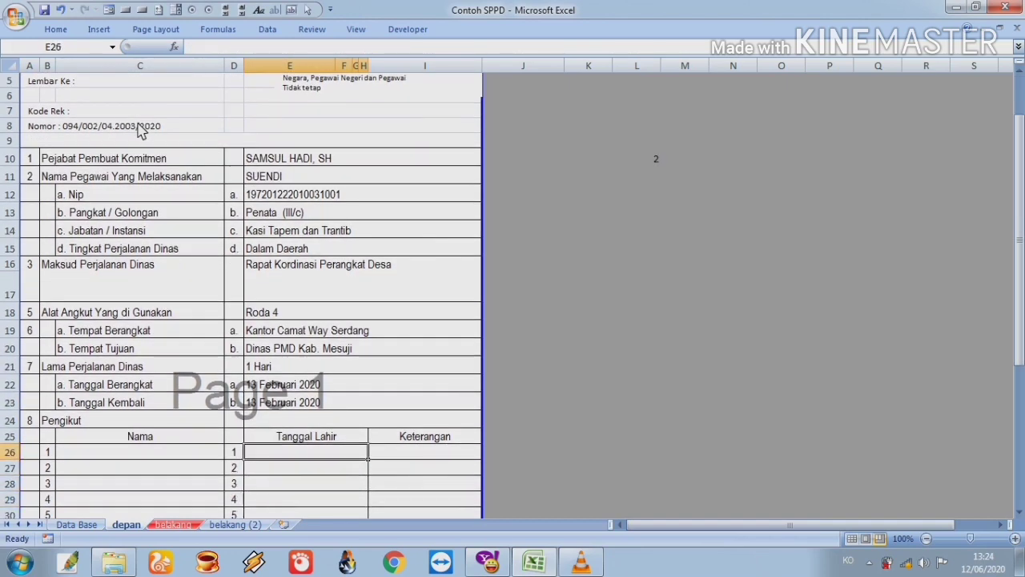
pyautogui.press('Left')
pyautogui.press('Left')
pyautogui.press('F2')
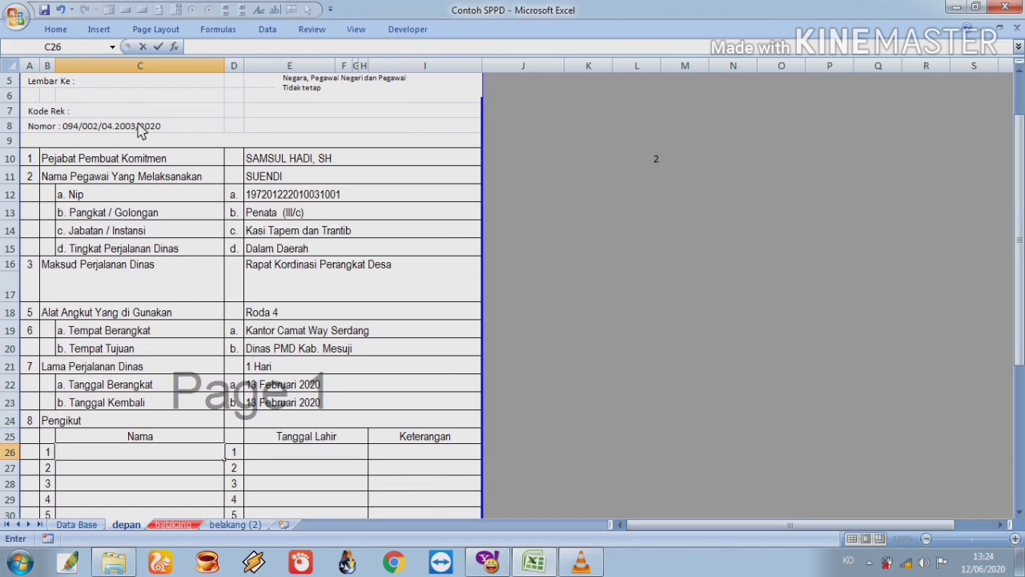
pyautogui.write("=VLOOKUP(L10;'Data Base'!$A$9:$AC$29;28)")
pyautogui.press('Left')
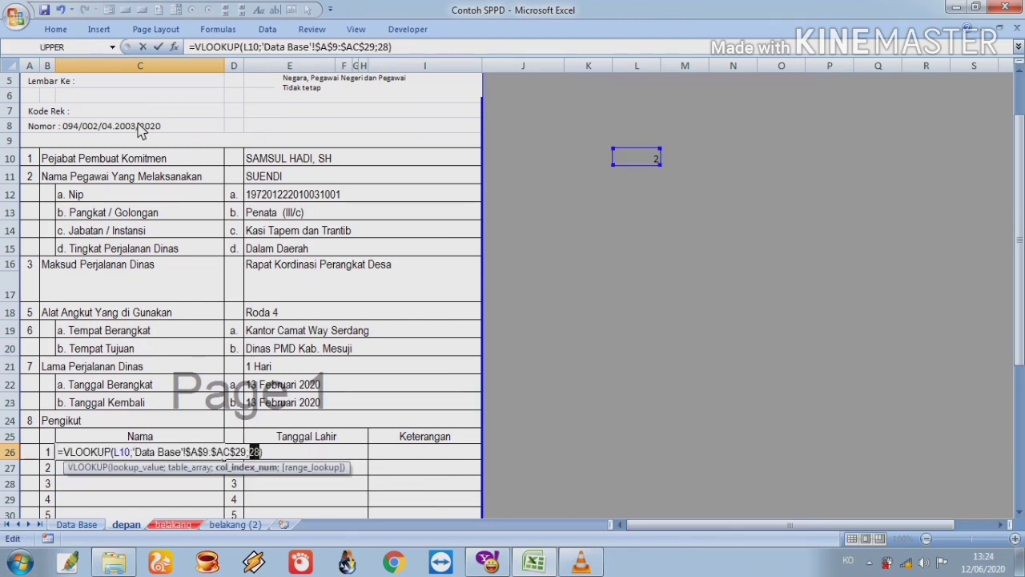
pyautogui.press('BackSpace')
pyautogui.press('BackSpace')
pyautogui.write('1')
pyautogui.press('Return')
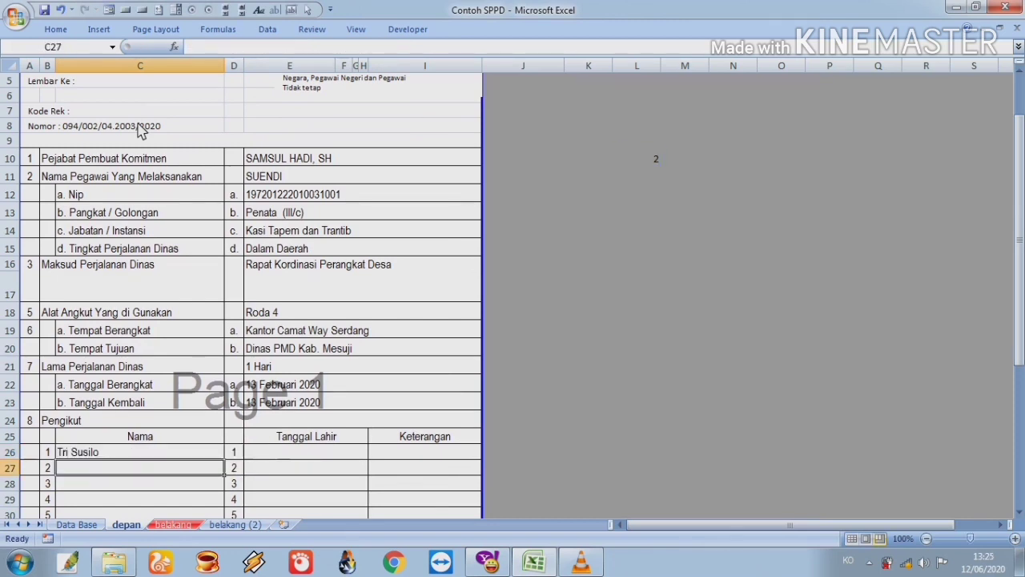
# Enter the formula =VLOOKUP(L10;'Data Base'!$A$9:$AC$29;17) in E26, the first Pengikut's Tanggal Lahir cell.
pyautogui.press('Up')
pyautogui.press('Right')
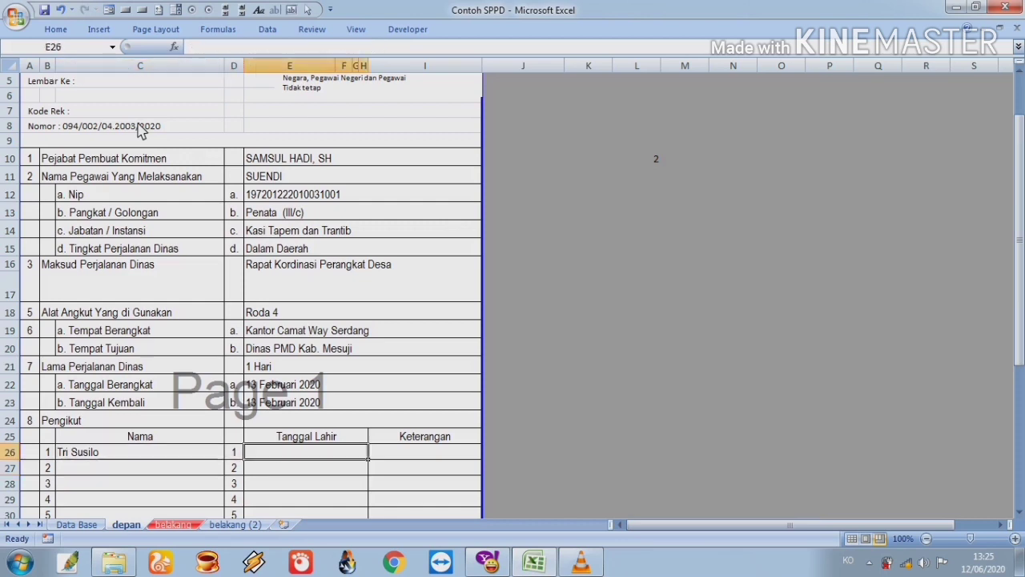
pyautogui.press('Left')
pyautogui.press('Right')
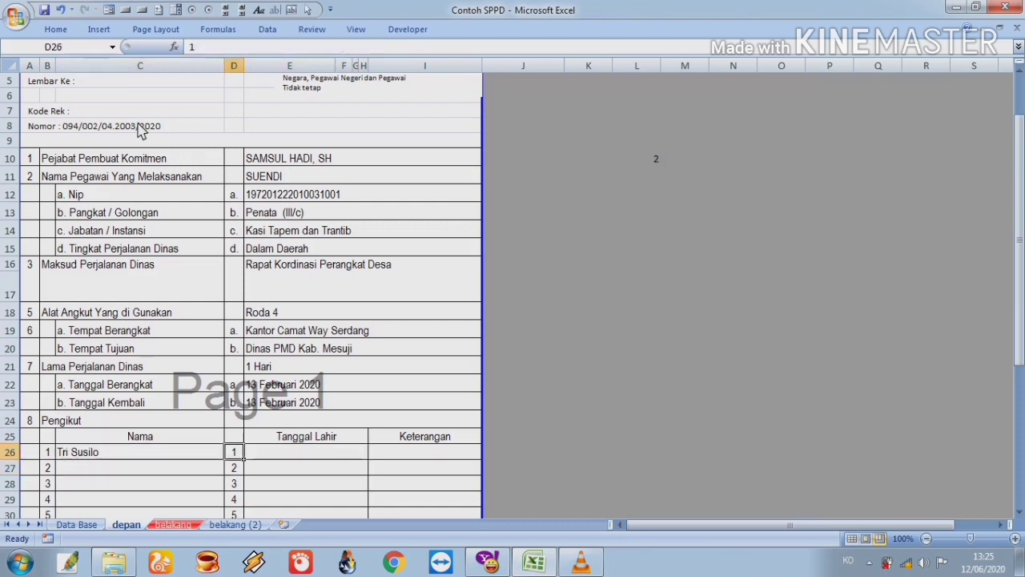
pyautogui.press('F2')
pyautogui.write("=VLOOKUP(L10;'Data Base'!$A$9:$AC$29;28)")
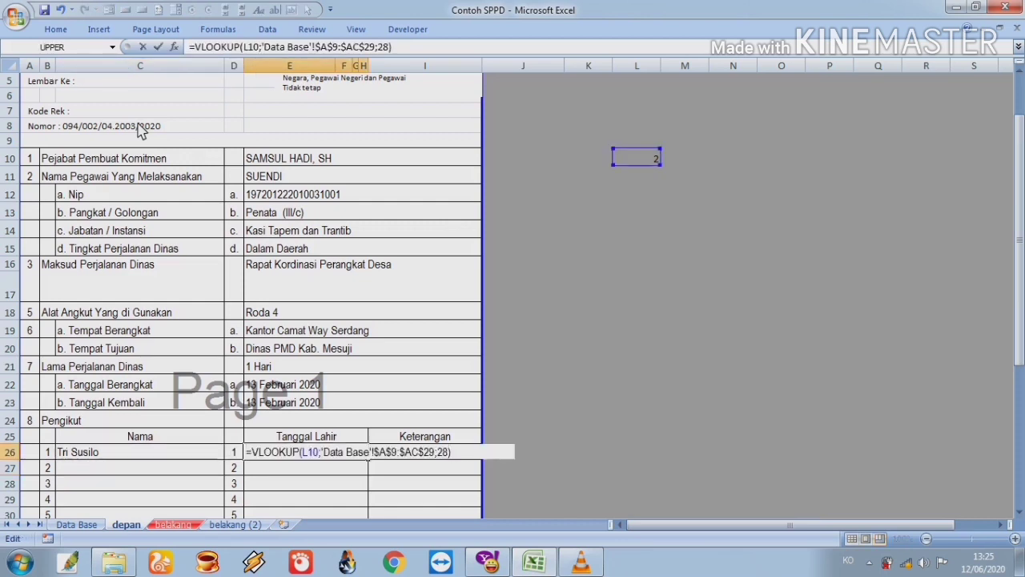
pyautogui.press('Left')
pyautogui.press('BackSpace')
pyautogui.press('BackSpace')
pyautogui.write('17')
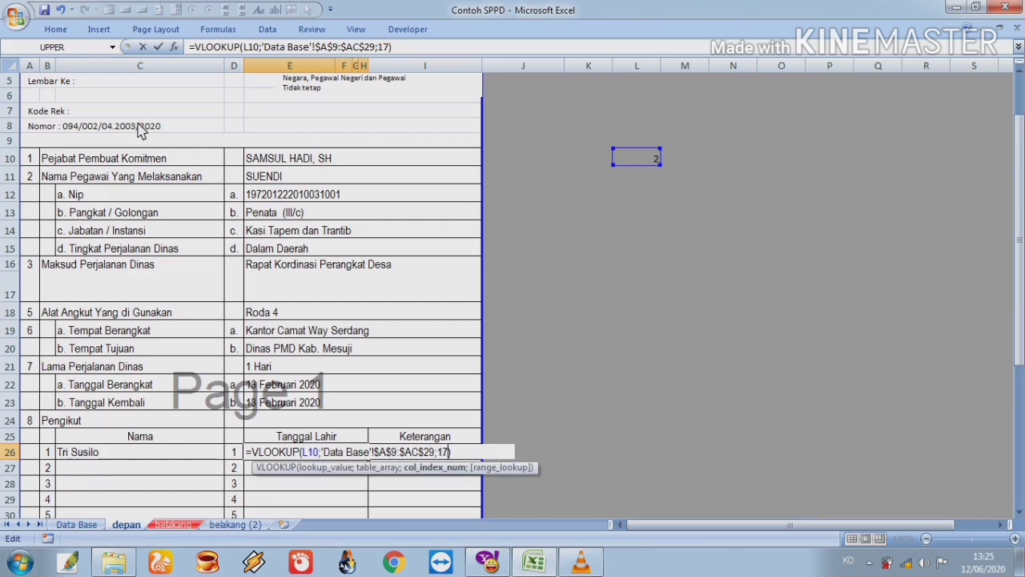
pyautogui.press('Return')
pyautogui.press('Up')
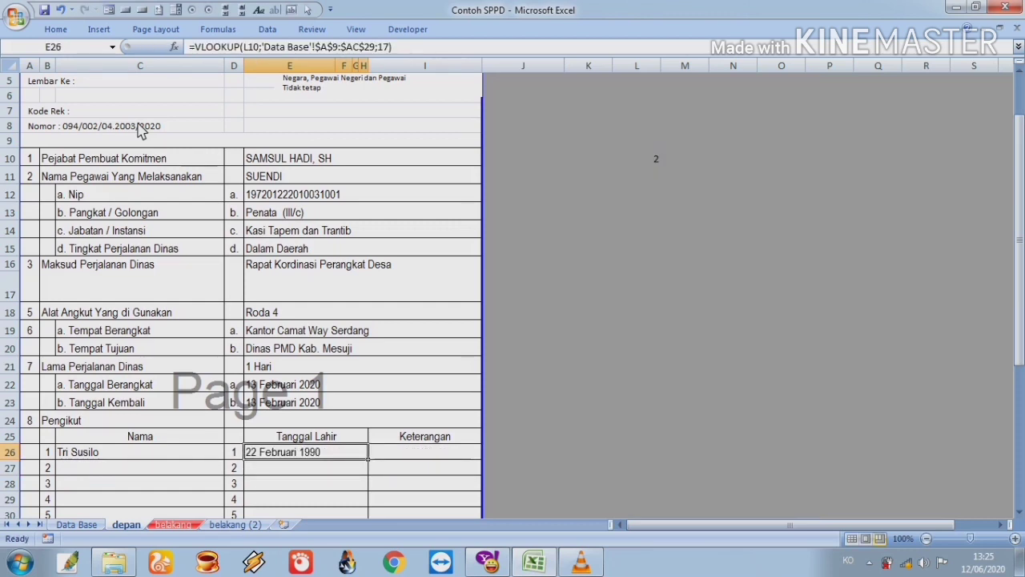
# Fill C27, the second Pengikut's Nama cell, with the VLOOKUP on L10 over 'Data Base'!$A$9:$AC$29, using the second follower's name column index.
pyautogui.press('Down')
pyautogui.press('Left')
pyautogui.press('Left')
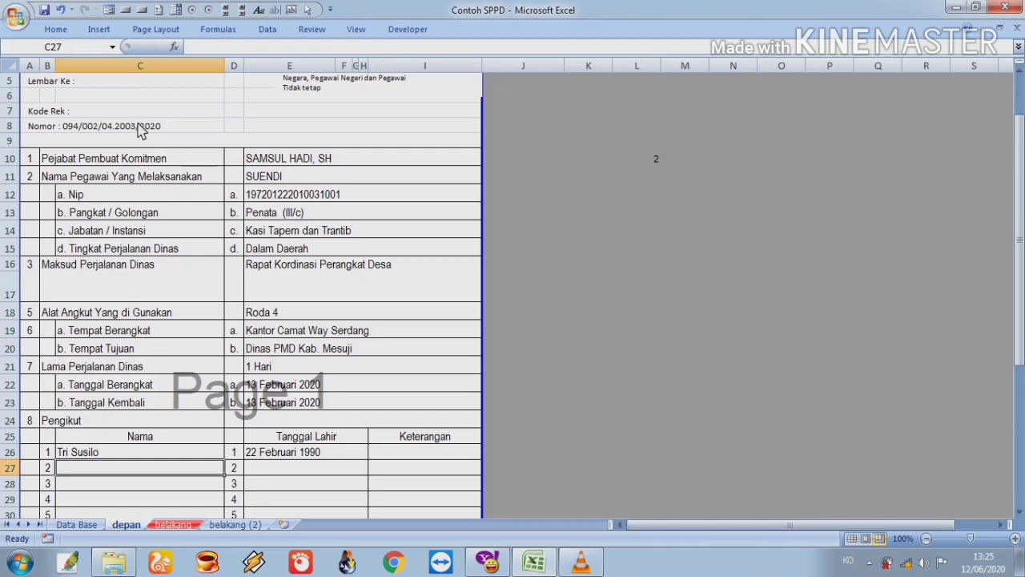
pyautogui.press('BackSpace')
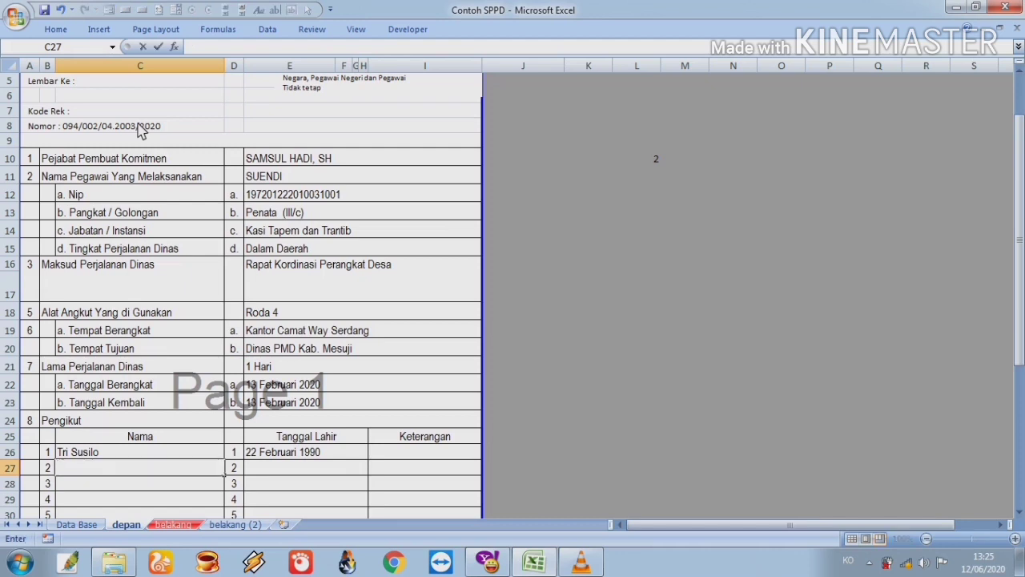
pyautogui.write("=VLOOKUP(L10;'Data Base'!$A$9:$AC$29;28)")
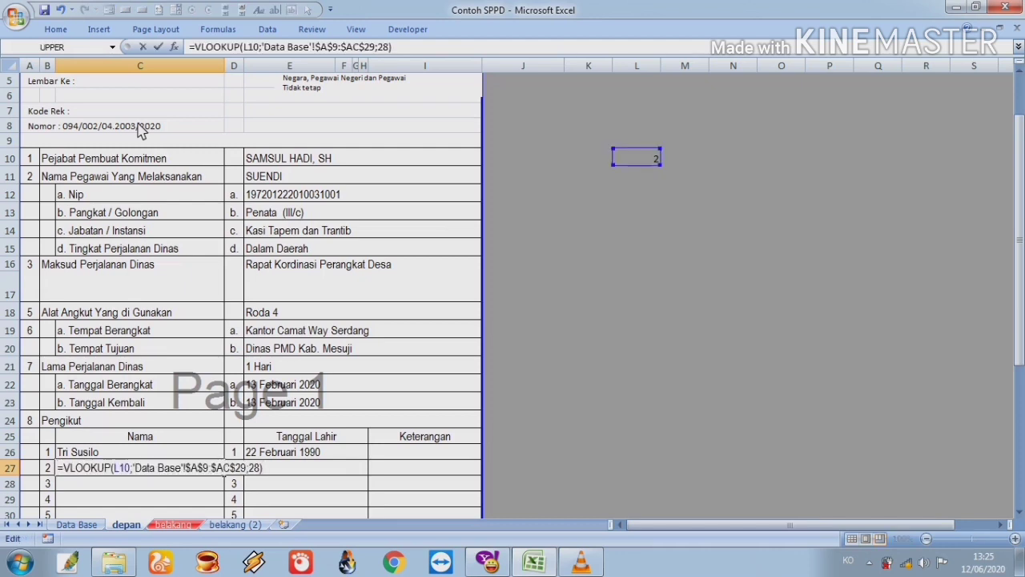
pyautogui.press('Return')
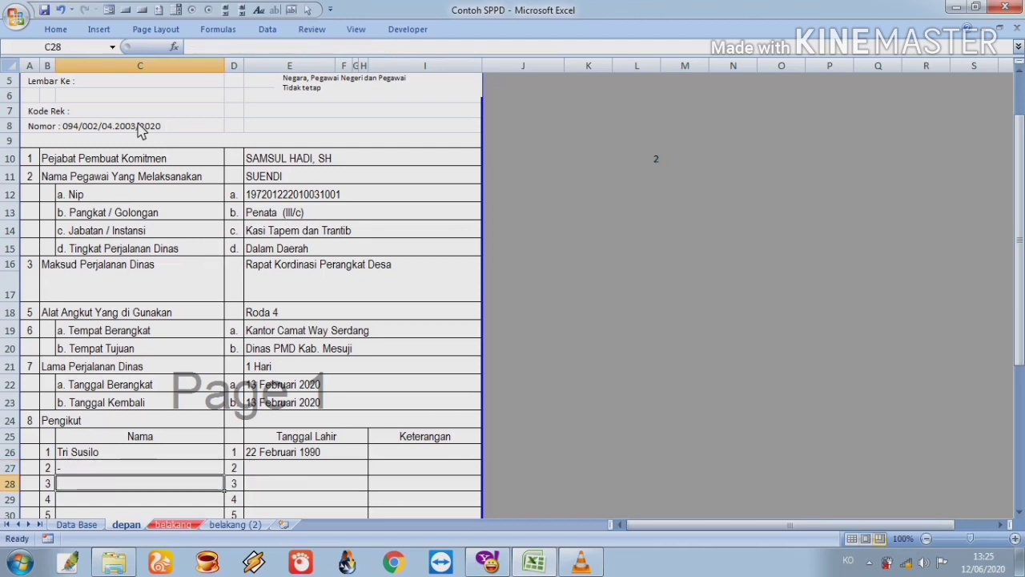
# Enter the formula =VLOOKUP(L10;'Data Base'!$A$9:$AC$29;19) in E27, the second Pengikut's Tanggal Lahir cell.
pyautogui.press('Up')
pyautogui.press('Right')
pyautogui.press('Right')
pyautogui.press('BackSpace')
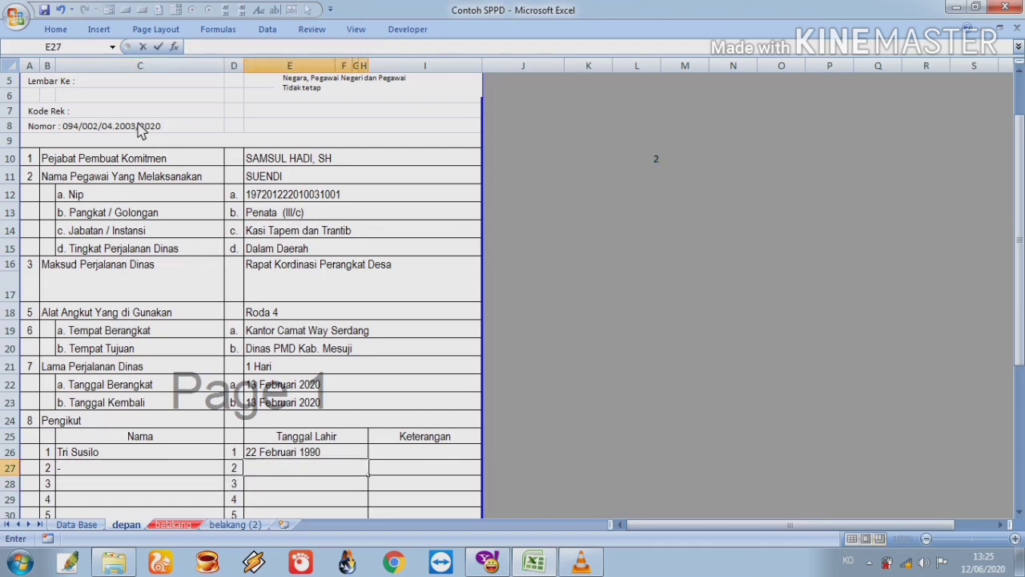
pyautogui.write("=VLOOKUP(L10;'Data Base'!$A$9:$AC$29;28)")
pyautogui.press('BackSpace')
pyautogui.press('BackSpace')
pyautogui.press('BackSpace')
pyautogui.write('19')
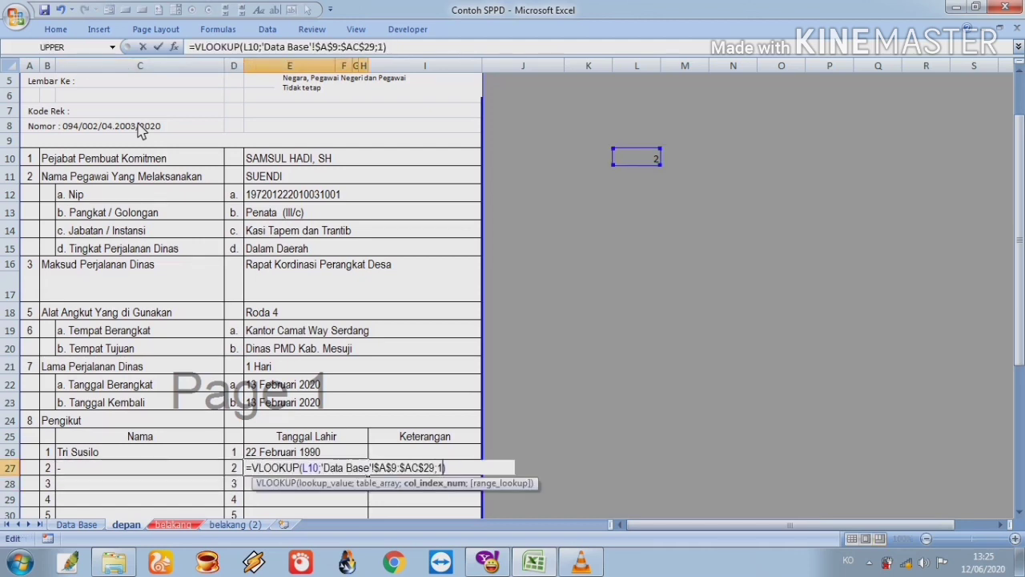
pyautogui.press('Return')
# Fill C28, the third Pengikut's Nama cell, with the VLOOKUP on L10 over 'Data Base'!$A$9:$AC$29, using the third follower's name column index.
pyautogui.press('Left')
pyautogui.press('Left')
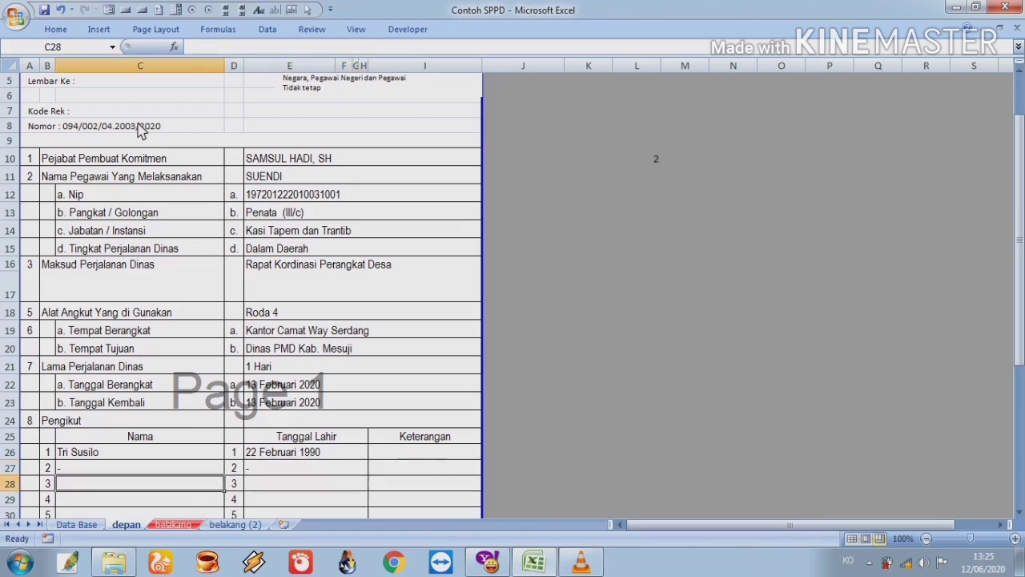
pyautogui.press('F2')
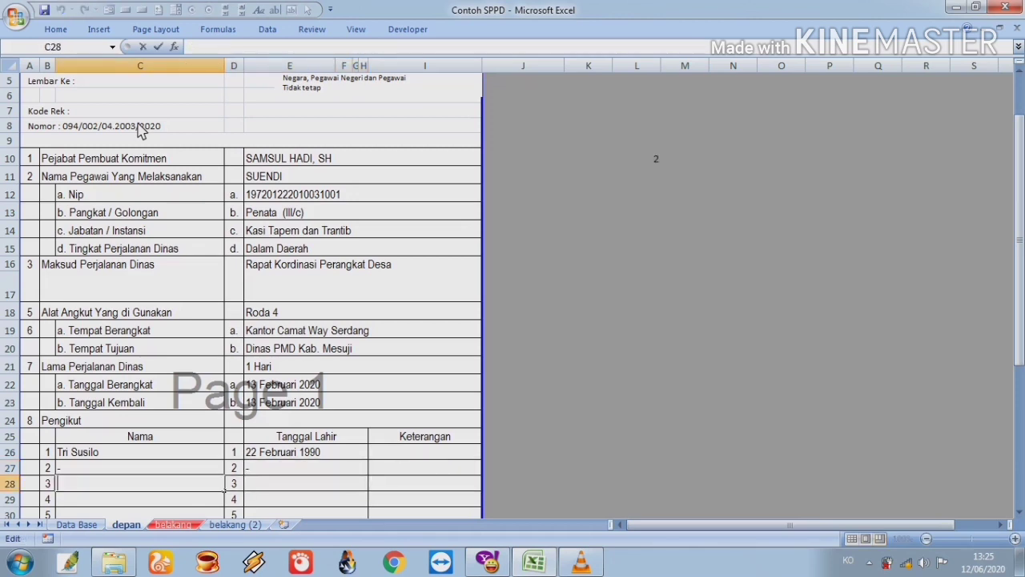
pyautogui.write("=VLOOKUP(L10;'Data Base'!$A$9:$AC$29;28)")
pyautogui.press('Left')
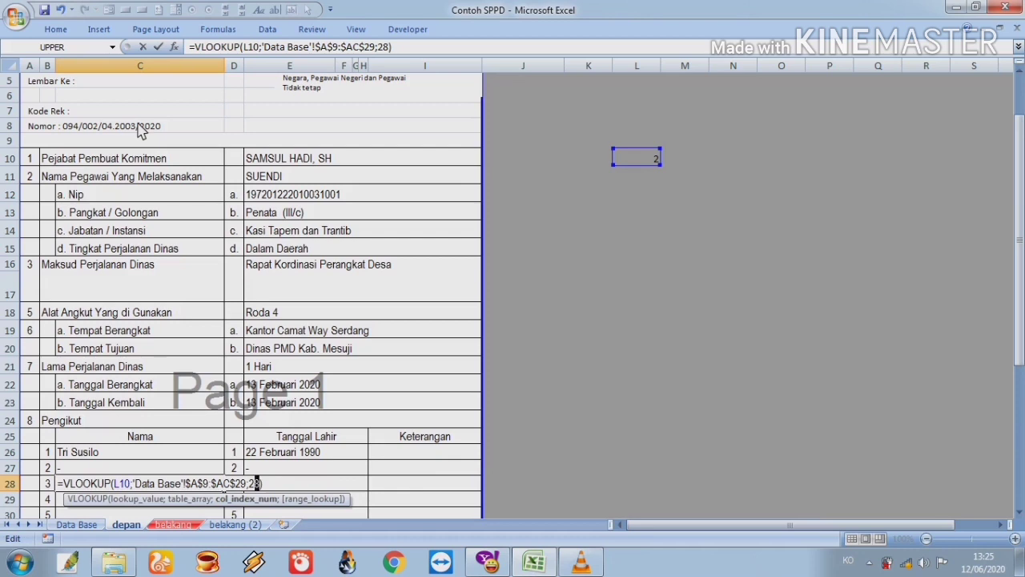
pyautogui.press('Return')
# Enter the formula =VLOOKUP(L10;'Data Base'!$A$9:$AC$29;21) in E28, the third Pengikut's Tanggal Lahir cell.
pyautogui.press('Right')
pyautogui.press('Right')
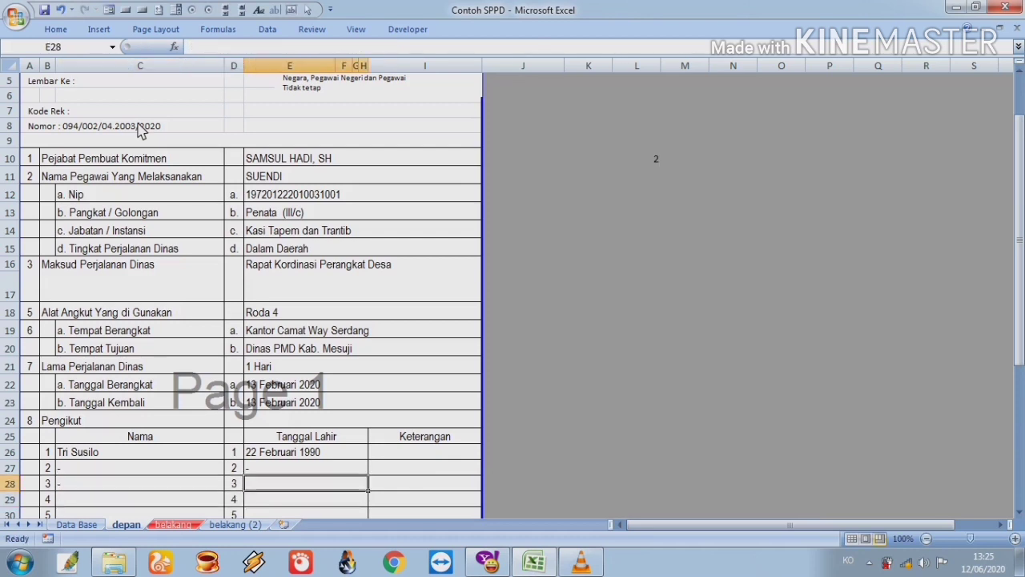
pyautogui.press('F2')
pyautogui.write("=VLOOKUP(L10;'Data Base'!$A$9:$AC$29;28)")
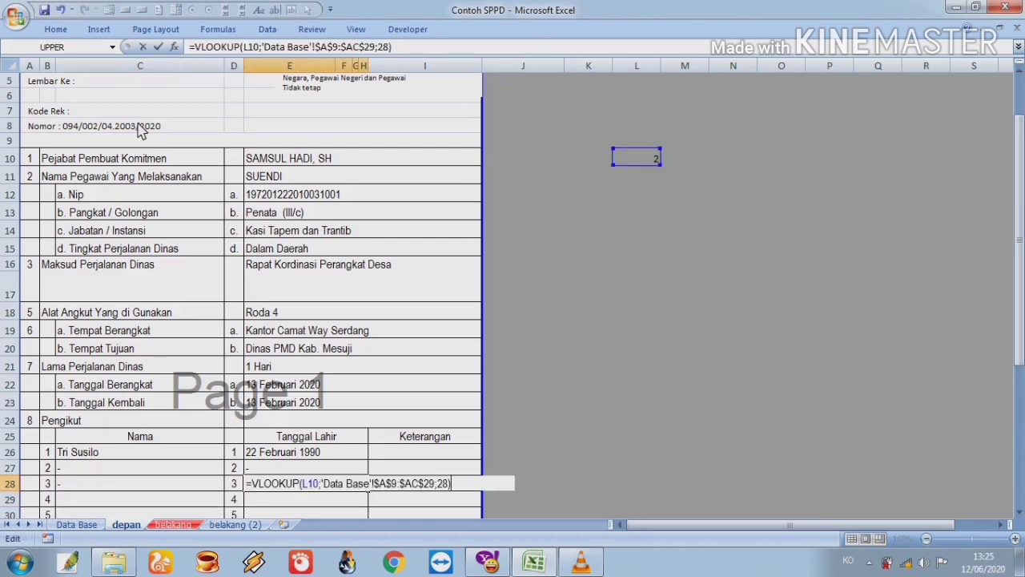
pyautogui.press('Left')
pyautogui.press('BackSpace')
pyautogui.write('1')
pyautogui.press('Return')
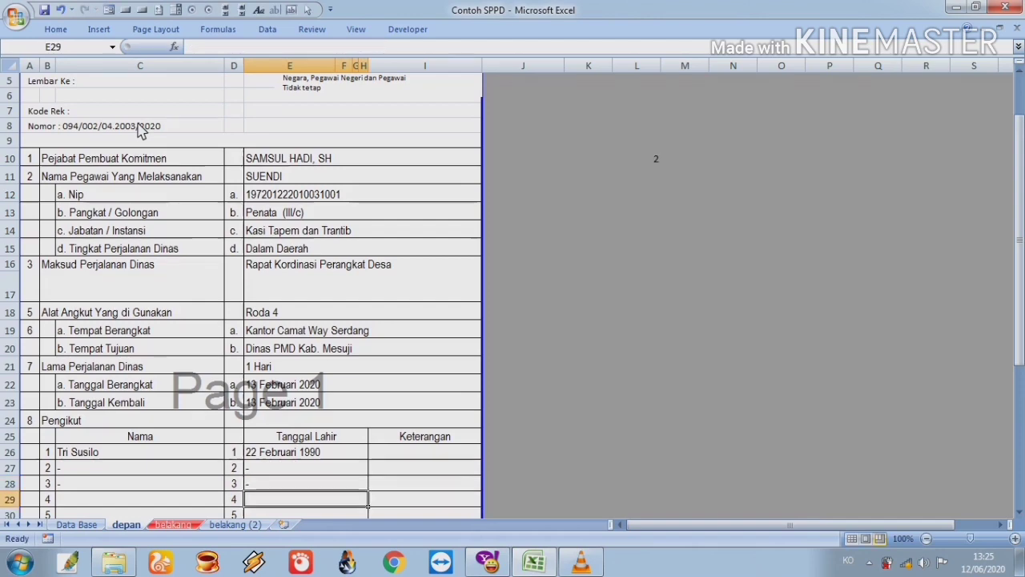
# Review the form rows below the Pengikut table, from Pembebanan Anggaran down to F38 beside the issue Tanggal.
pyautogui.press('Down')
pyautogui.press('Down')
pyautogui.press('Down')
pyautogui.press('Down')
pyautogui.press('Down')
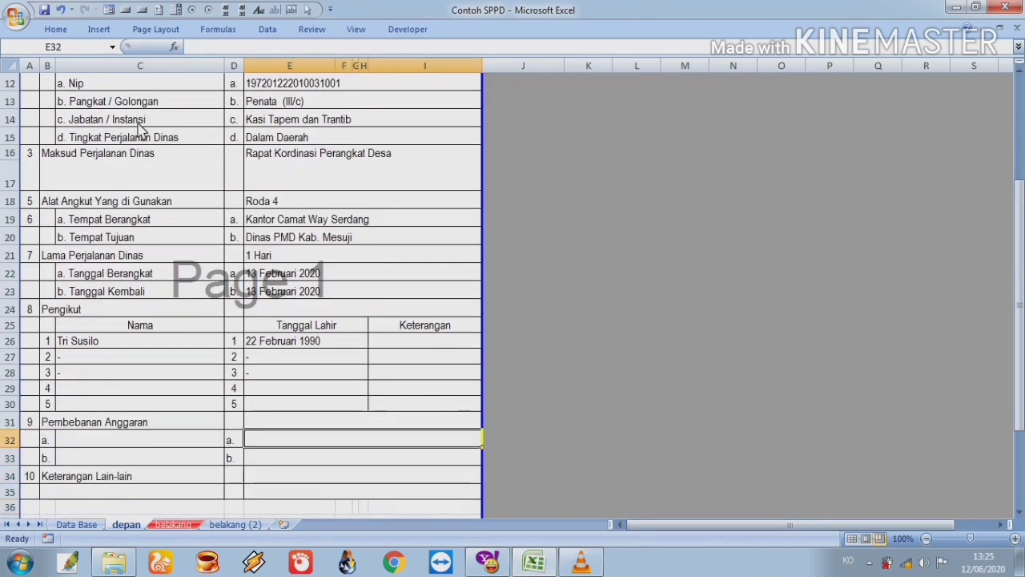
pyautogui.press('Up')
pyautogui.press('Up')
pyautogui.press('Up')
pyautogui.press('Down')
pyautogui.press('Left')
pyautogui.press('Left')
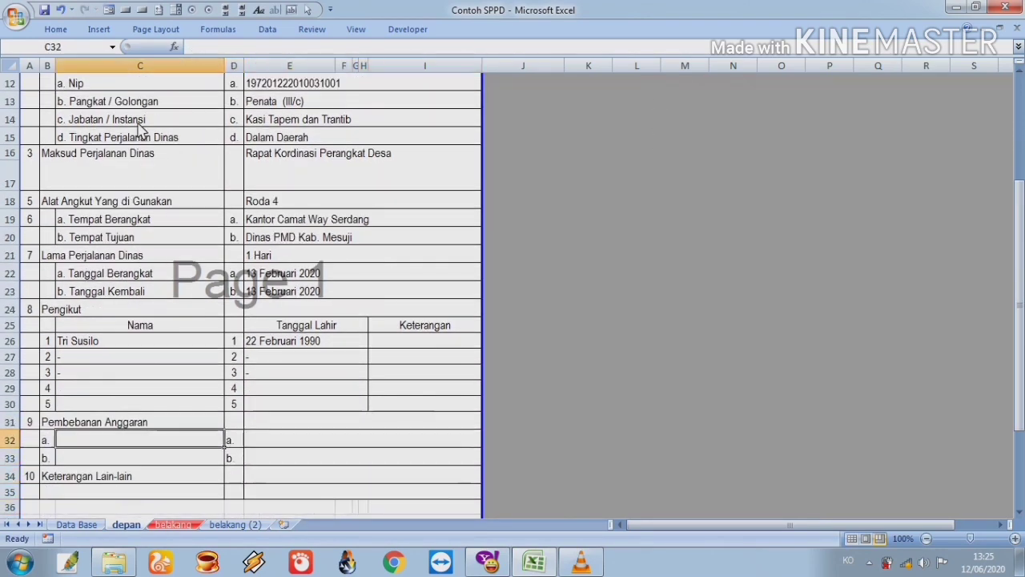
pyautogui.press('Right')
pyautogui.press('Right')
pyautogui.press('Down')
pyautogui.press('Down')
pyautogui.press('Down')
pyautogui.press('Down')
pyautogui.press('Down')
pyautogui.press('Down')
pyautogui.press('Down')
pyautogui.press('Down')
pyautogui.press('Down')
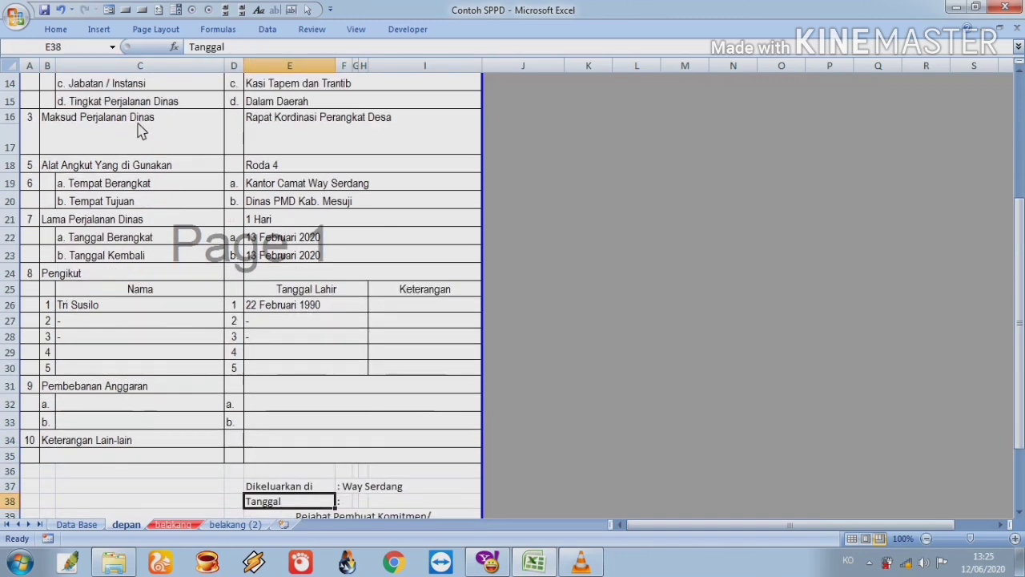
pyautogui.press('Up')
pyautogui.press('Up')
pyautogui.press('Up')
pyautogui.press('Right')
pyautogui.press('Right')
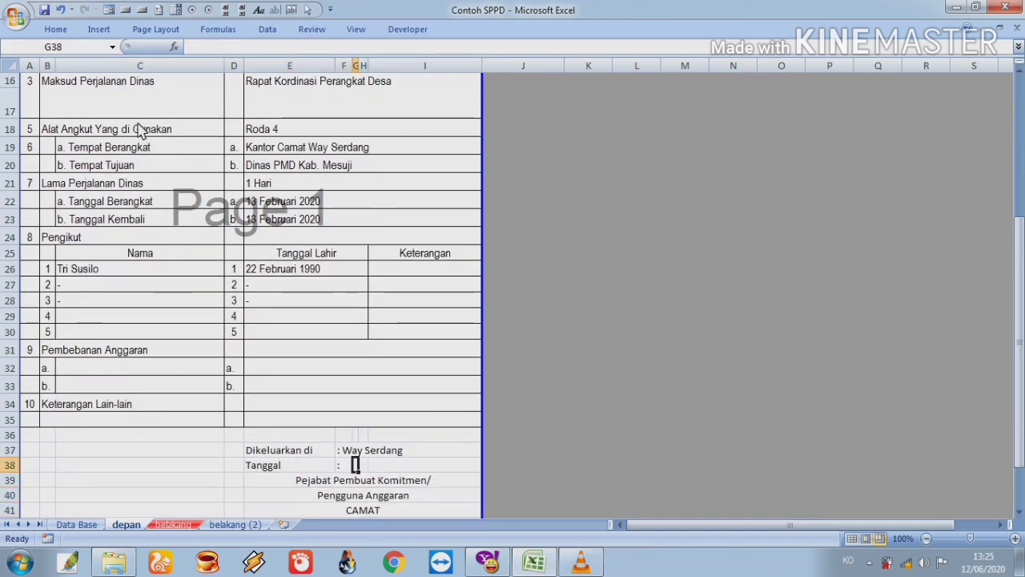
pyautogui.press('Left')
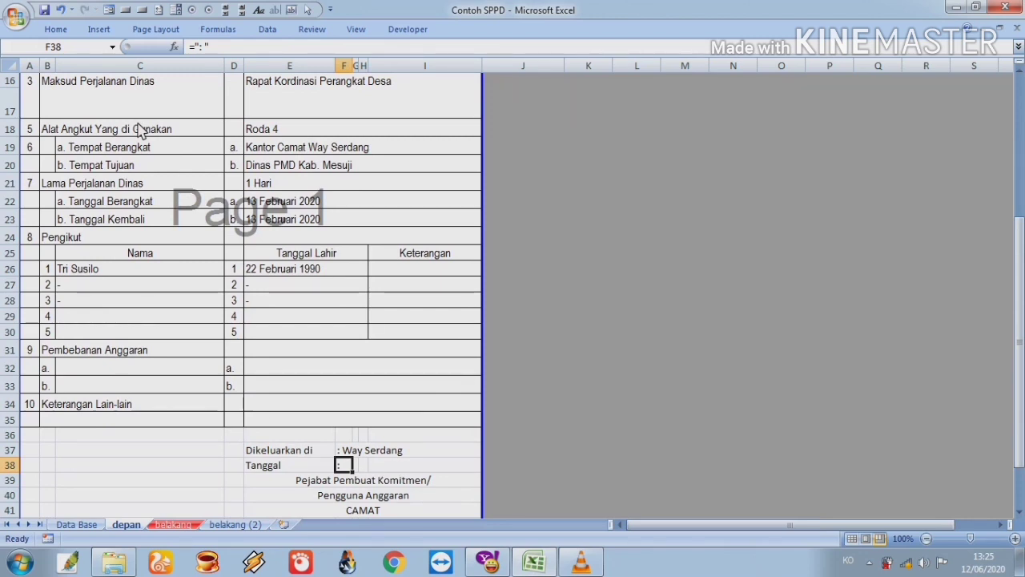
# Look up the column number of Tanggal Berangkat in the Data Base sheet and return to depan.
pyautogui.hotkey('ctrl', 'pageup')
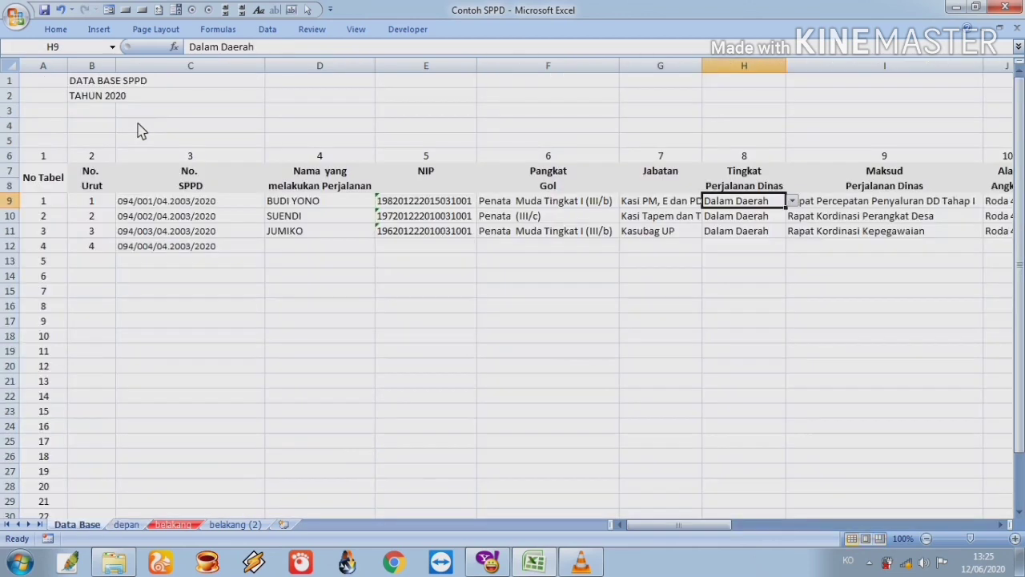
pyautogui.press('Left')
pyautogui.press('Right')
pyautogui.press('Right')
pyautogui.press('Right')
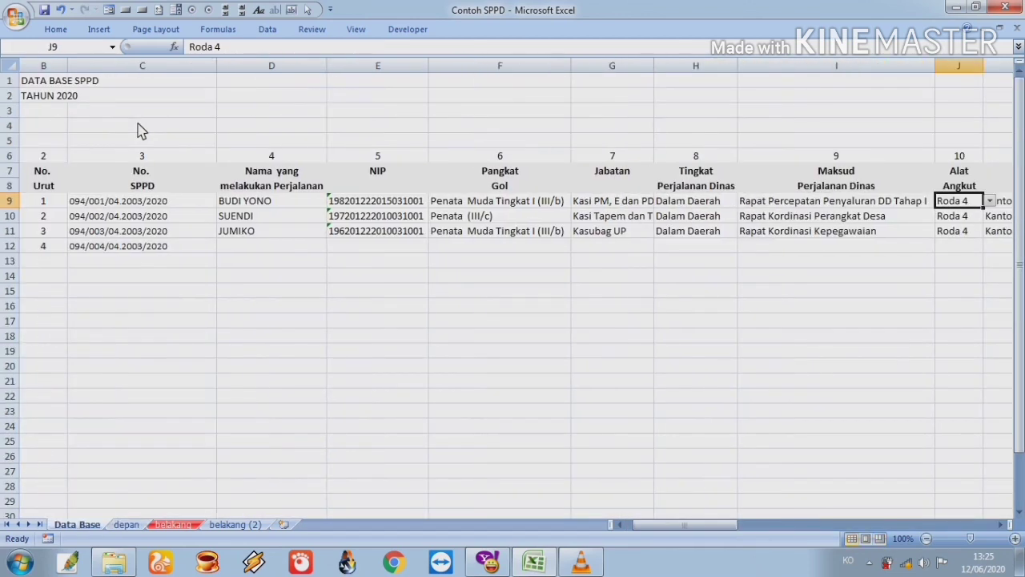
pyautogui.press('Right')
pyautogui.press('Right')
pyautogui.press('Right')
pyautogui.press('Right')
pyautogui.press('Right')
pyautogui.press('Right')
pyautogui.press('Right')
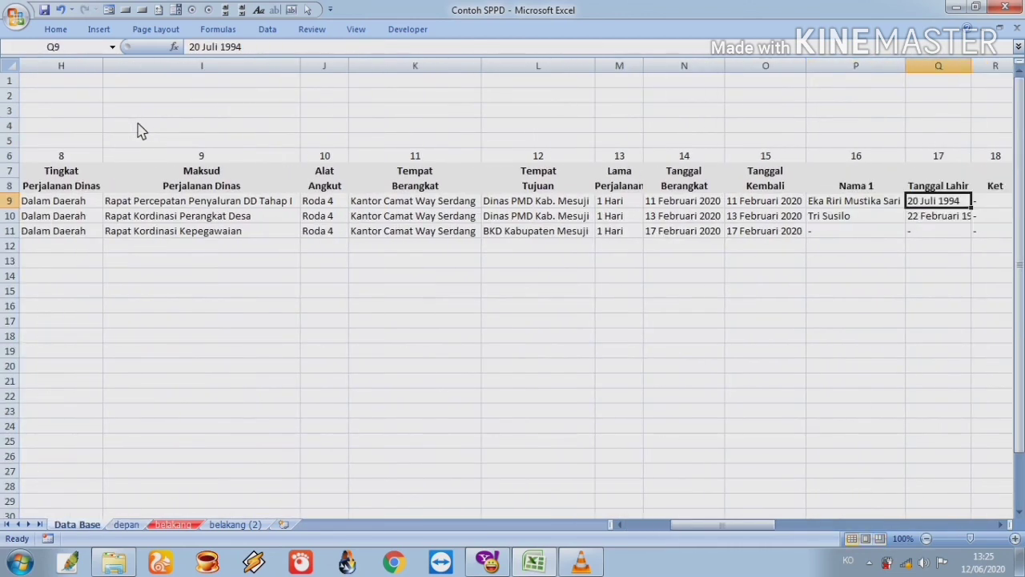
pyautogui.press('Left')
pyautogui.press('Left')
pyautogui.press('Left')
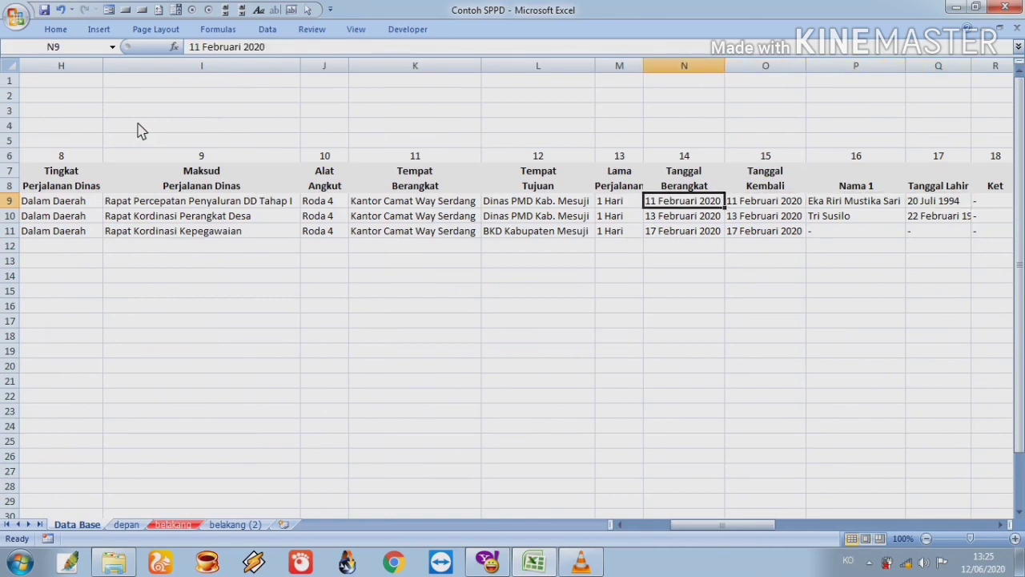
pyautogui.hotkey('ctrl', 'pagedown')
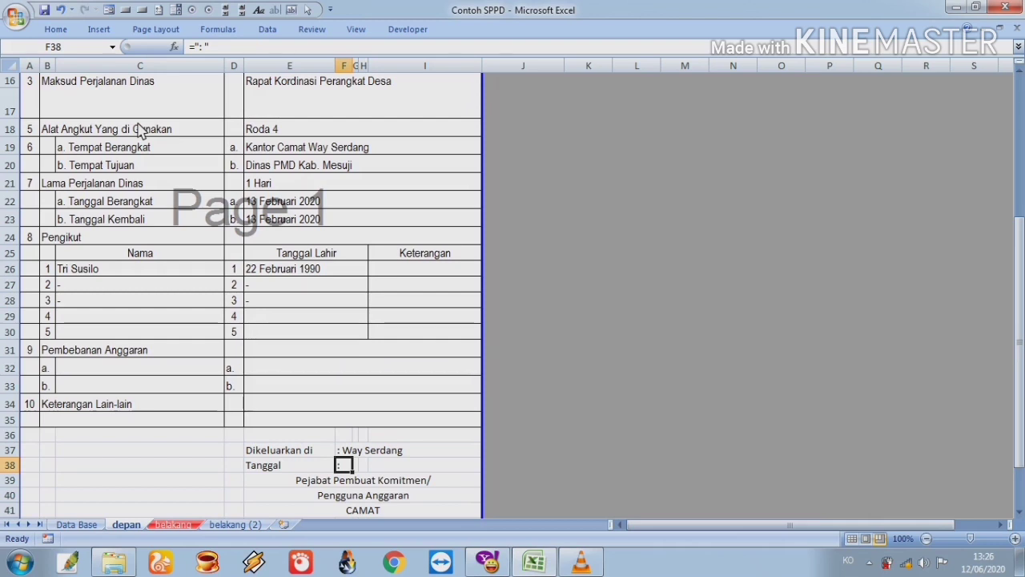
# Append a VLOOKUP on L10 over 'Data Base'!$A$9:$AC$29 with column index 14 to the ": " formula in F38, beside Tanggal.
pyautogui.press('F2')
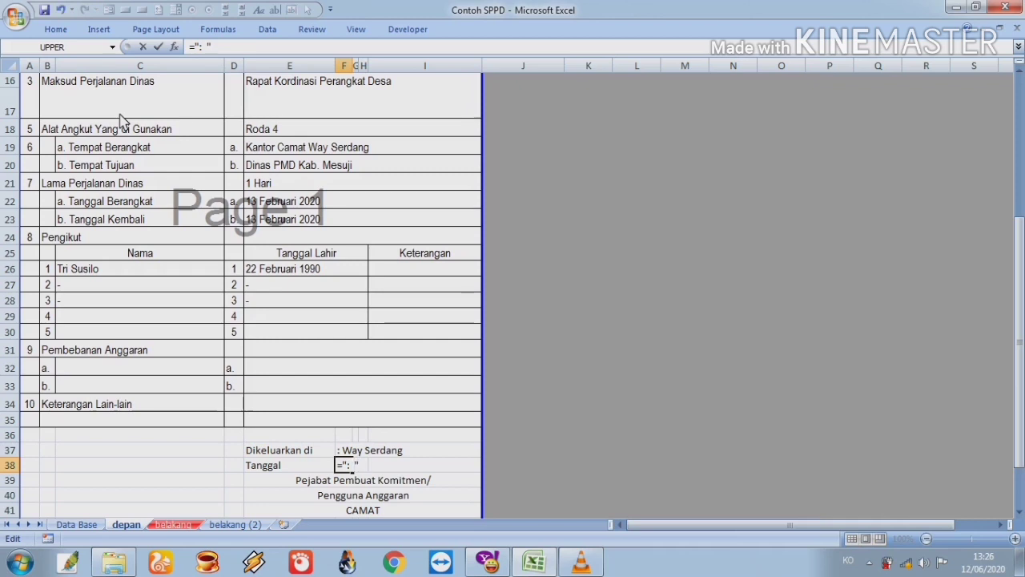
pyautogui.write('&')
pyautogui.write("=VLOOKUP(L10;'Data Base'!$A$9:$AC$29;28)")
pyautogui.press('Left')
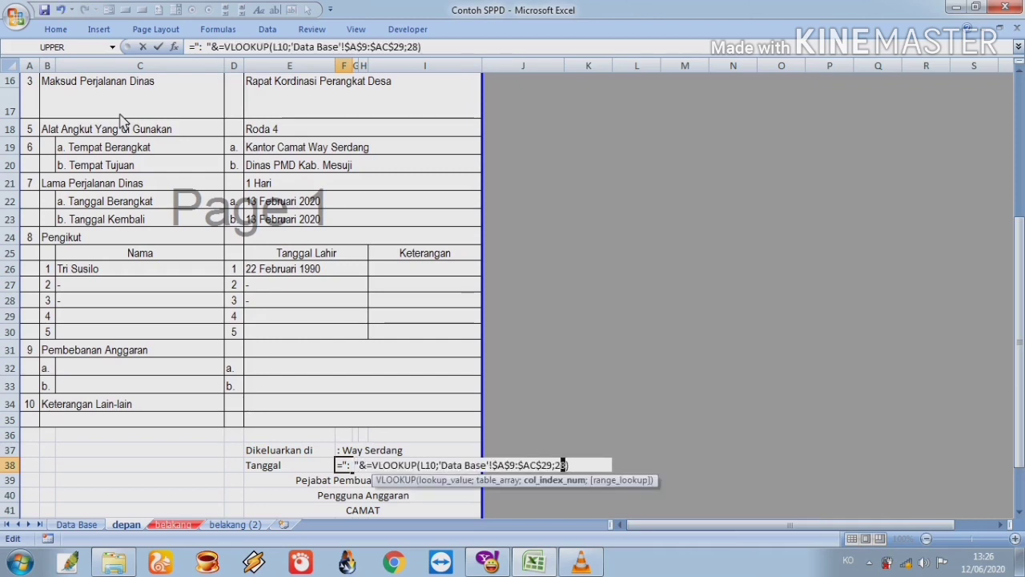
pyautogui.hotkey('shift', 'Left')
pyautogui.hotkey('shift', 'Left')
pyautogui.write('14')
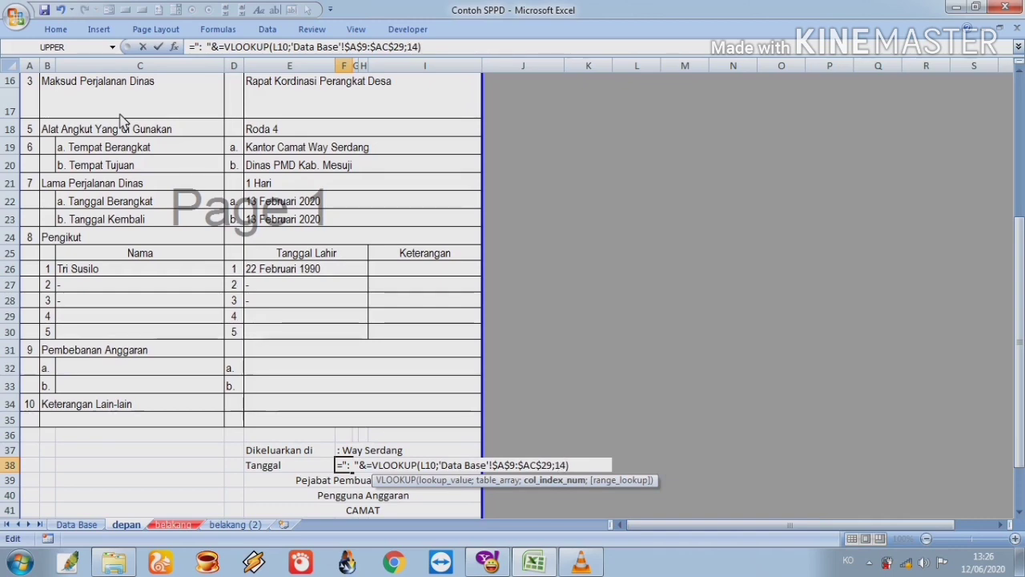
pyautogui.press('Return')
pyautogui.press('Return')
pyautogui.press('Up')
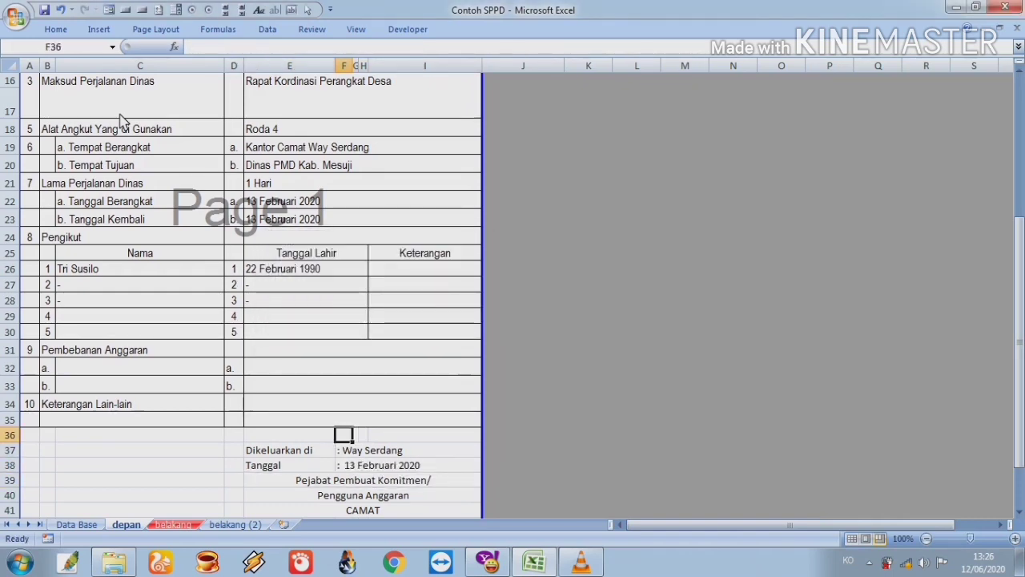
# Replace the formula in E46, the signatory's NIP cell, with =VLOOKUP(L10;'Data Base'!$A$9:$AC$29;29).
pyautogui.press('Down')
pyautogui.press('Down')
pyautogui.press('Down')
pyautogui.press('Down')
pyautogui.press('Down')
pyautogui.press('Down')
pyautogui.press('Down')
pyautogui.press('Down')
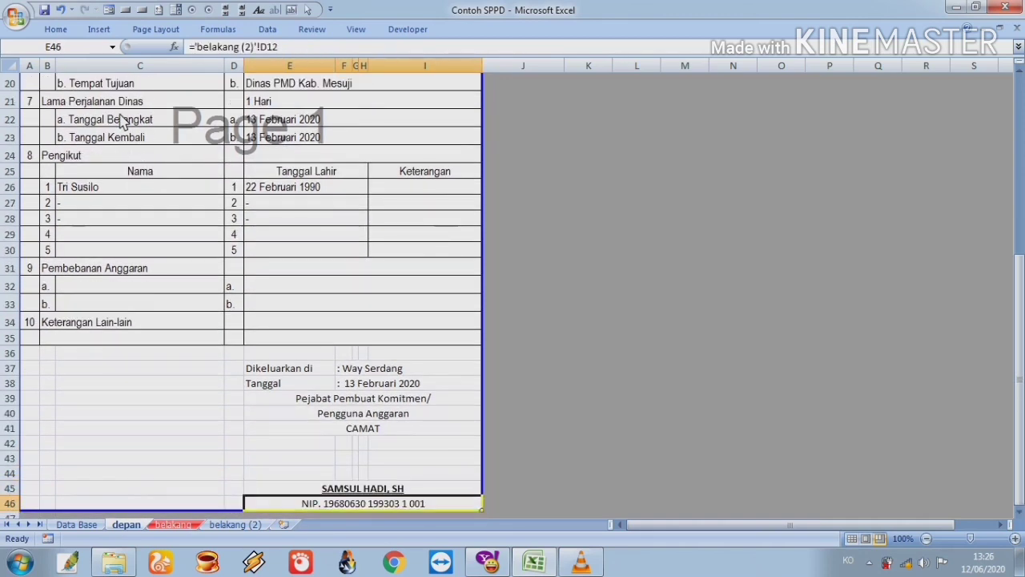
pyautogui.press('Up')
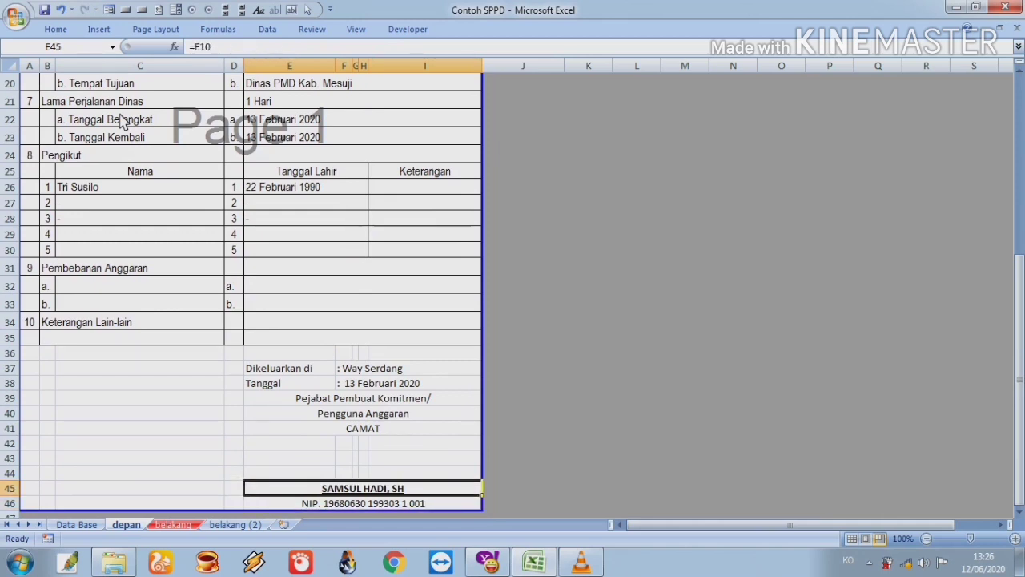
pyautogui.write("=VLOOKUP(L10;'Data Base'!$A$9:$AC$29;28)")
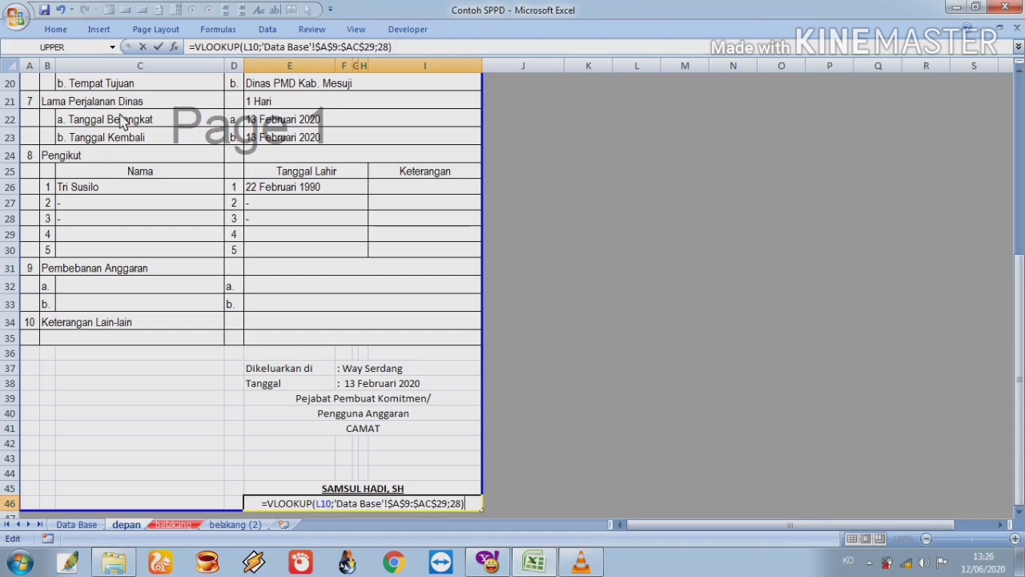
pyautogui.press('Left')
pyautogui.press('Return')
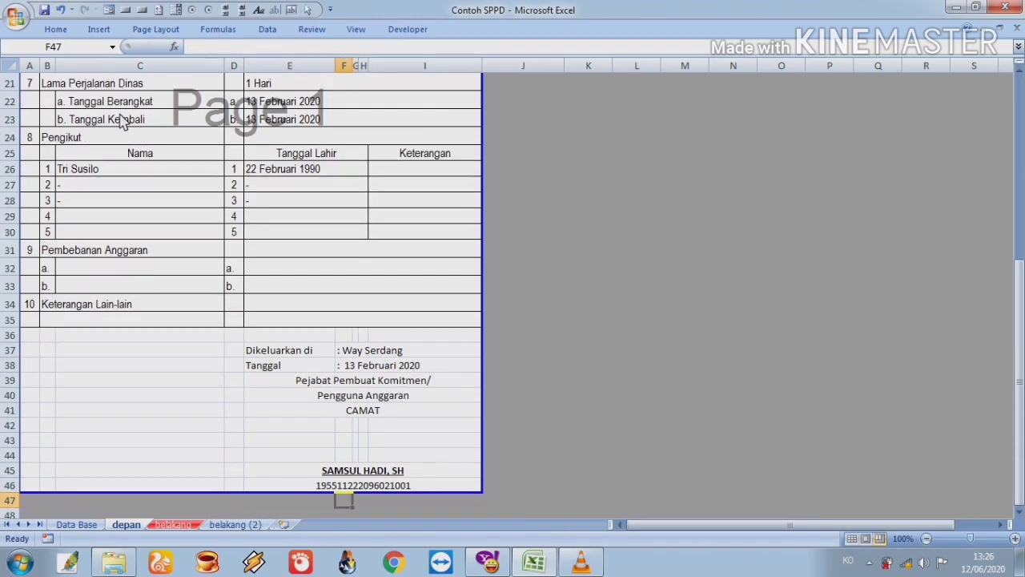
# Prefix the VLOOKUP in E46, the signatory's NIP cell, with the text "NIP. " joined by &.
pyautogui.press('Up')
pyautogui.press('F2')
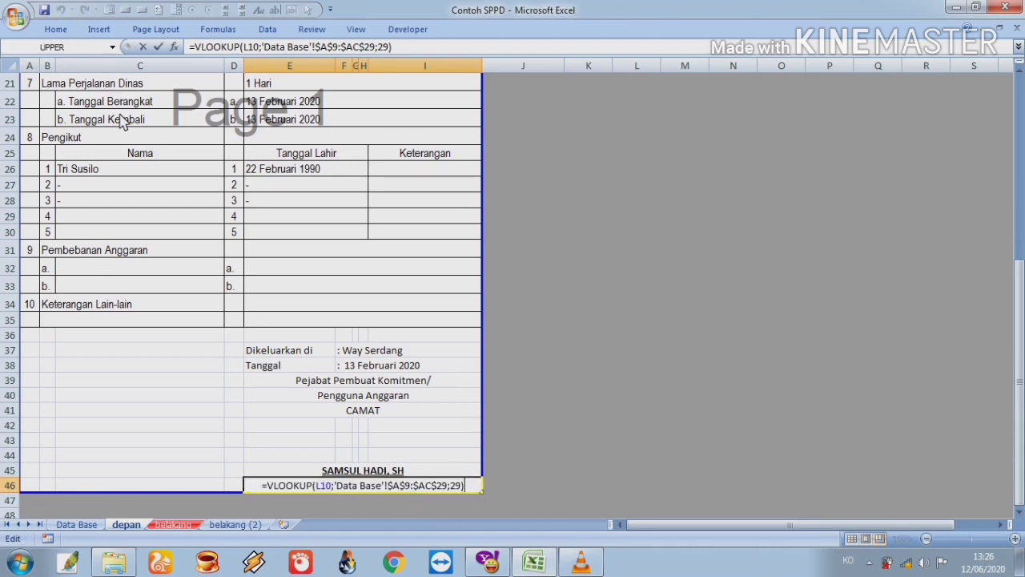
pyautogui.press('Left')
pyautogui.press('Left')
pyautogui.press('Left')
pyautogui.press('Left')
pyautogui.press('Left')
pyautogui.press('Left')
pyautogui.press('Left')
pyautogui.press('Left')
pyautogui.press('Left')
pyautogui.press('Left')
pyautogui.press('Home')
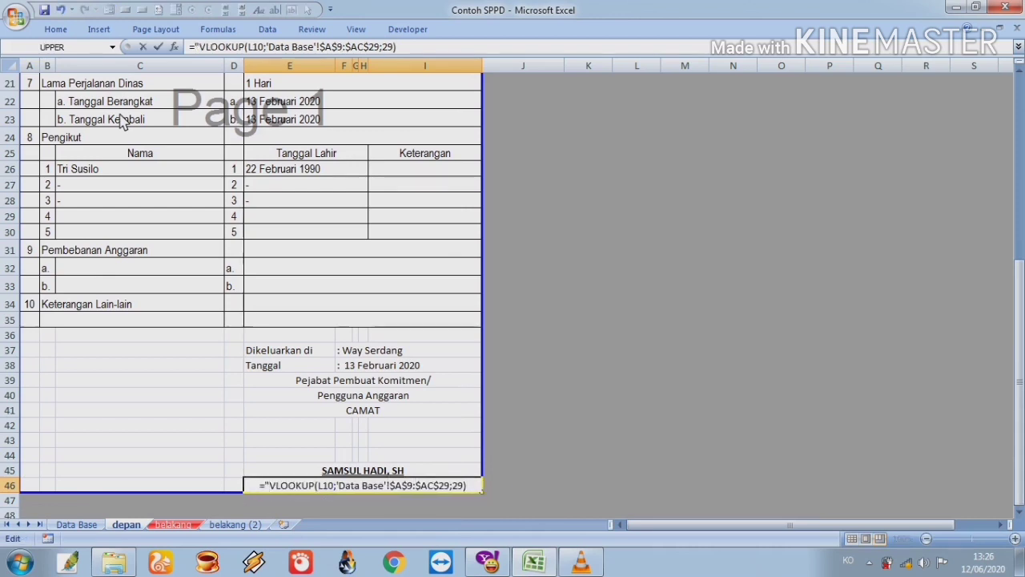
pyautogui.write('"ni')
pyautogui.press('BackSpace')
pyautogui.press('BackSpace')
pyautogui.write('NIP.')
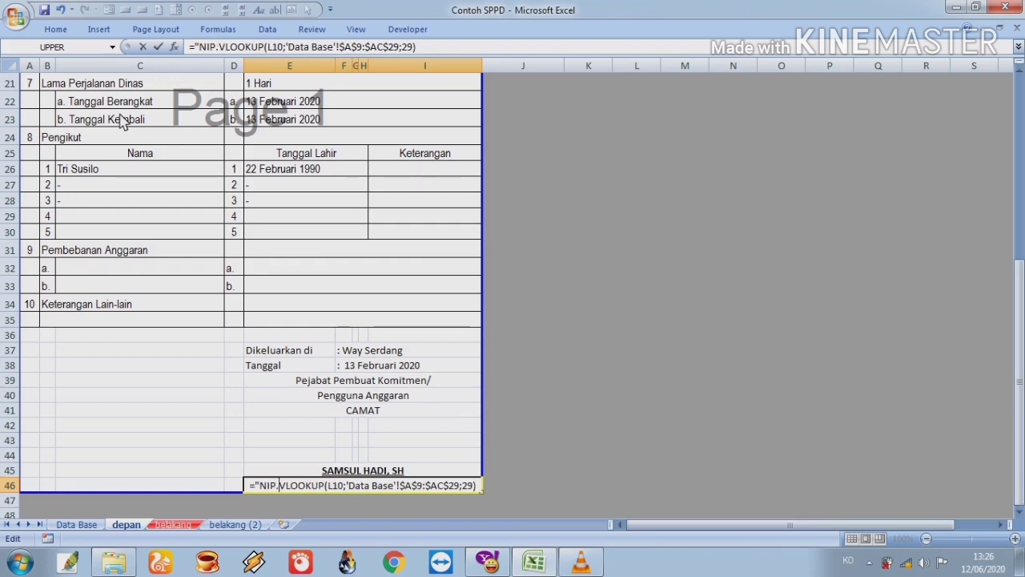
pyautogui.write(' "')
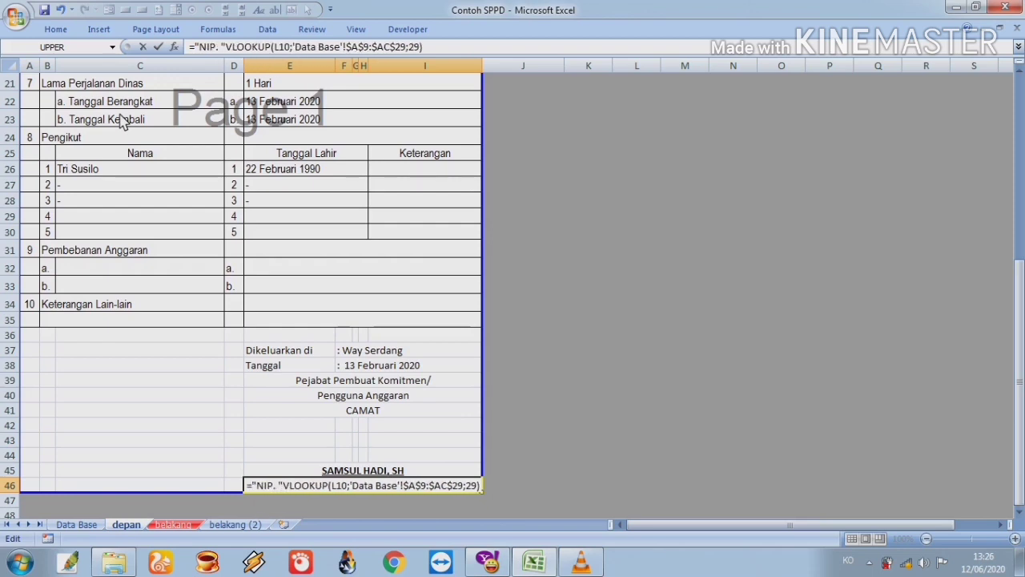
pyautogui.write('&')
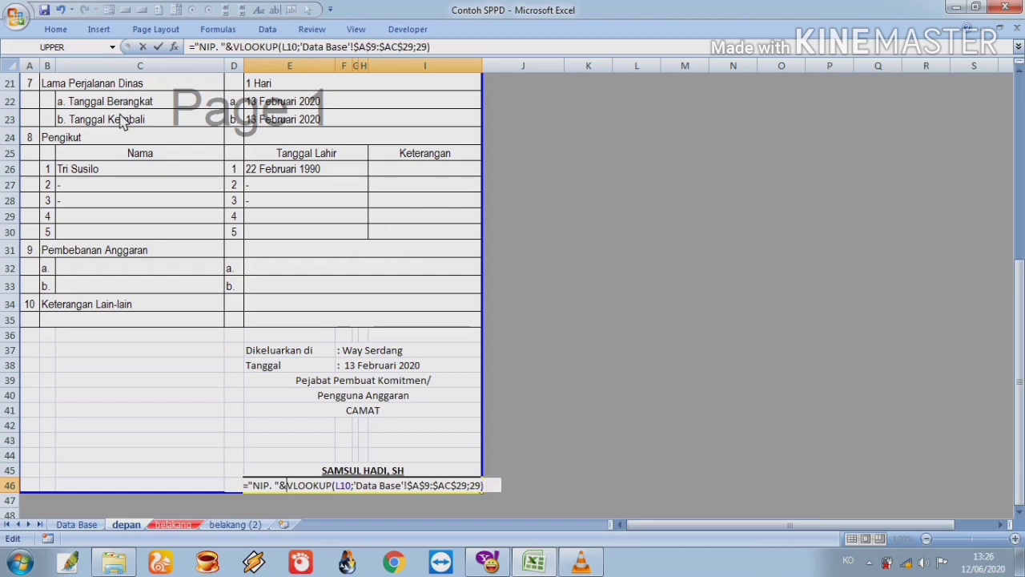
pyautogui.press('Return')
# Set the record number in L10 to 1.
pyautogui.press('Up')
pyautogui.press('Up')
pyautogui.press('Up')
pyautogui.press('Up')
pyautogui.press('Up')
pyautogui.press('Up')
pyautogui.press('Up')
pyautogui.press('Up')
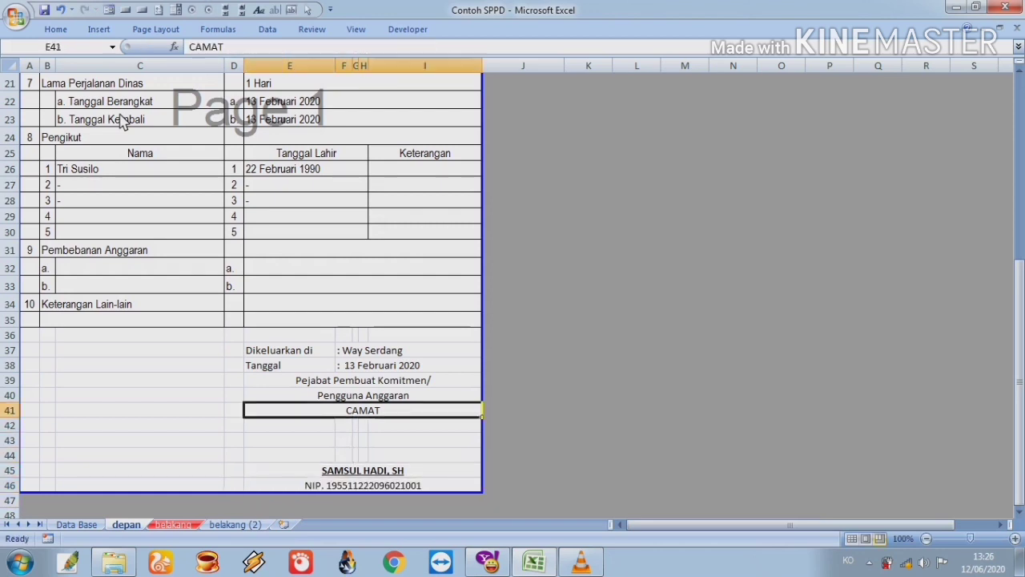
pyautogui.press('Up')
pyautogui.press('Up')
pyautogui.press('Up')
pyautogui.press('Up')
pyautogui.press('Up')
pyautogui.press('Up')
pyautogui.press('Up')
pyautogui.press('Up')
pyautogui.press('Up')
pyautogui.press('Up')
pyautogui.press('Up')
pyautogui.press('Up')
pyautogui.press('Up')
pyautogui.press('Up')
pyautogui.press('Up')
pyautogui.press('Up')
pyautogui.press('Up')
pyautogui.press('Up')
pyautogui.press('Up')
pyautogui.press('Up')
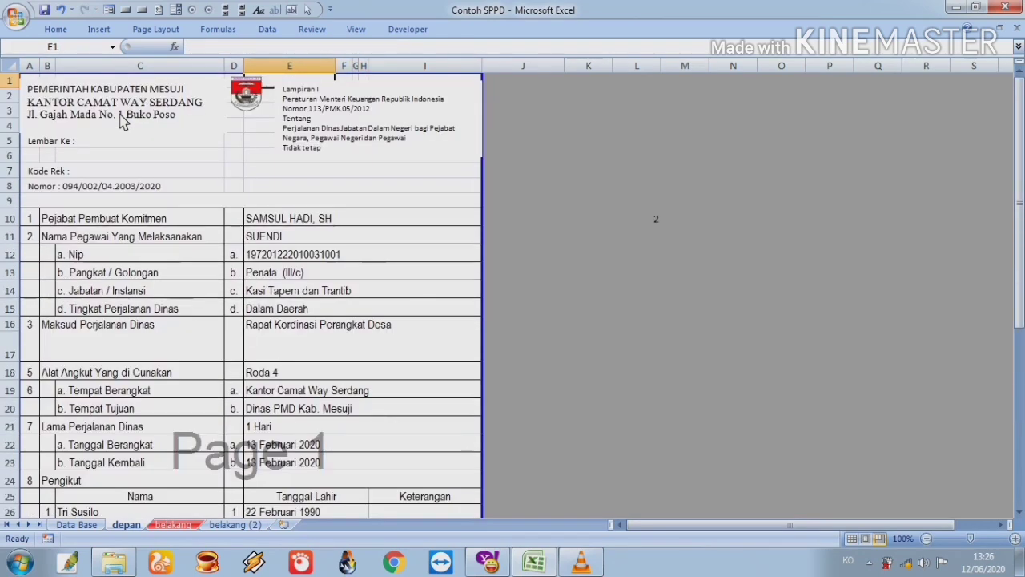
pyautogui.press('Down')
pyautogui.press('Down')
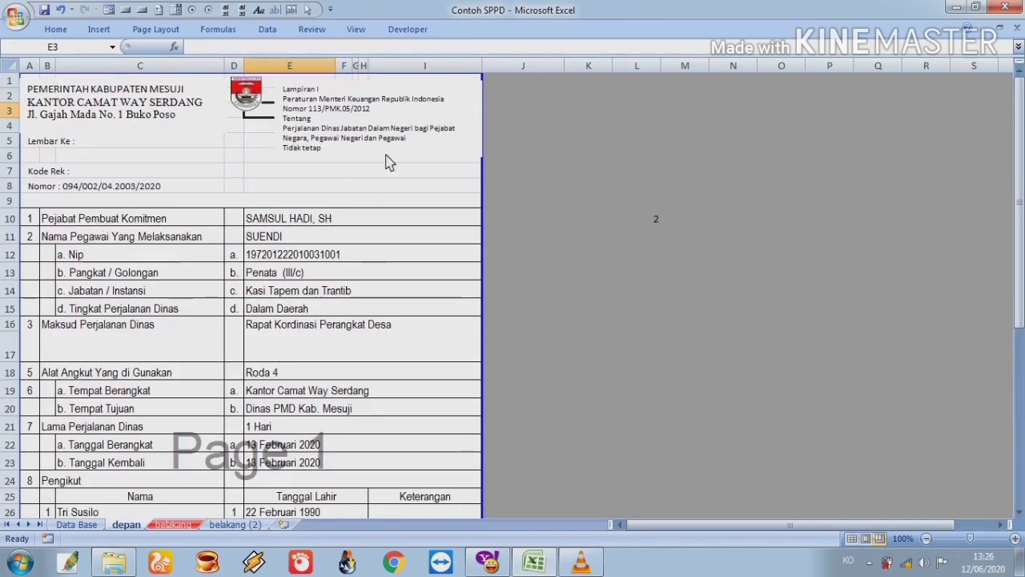
pyautogui.click(658, 220)
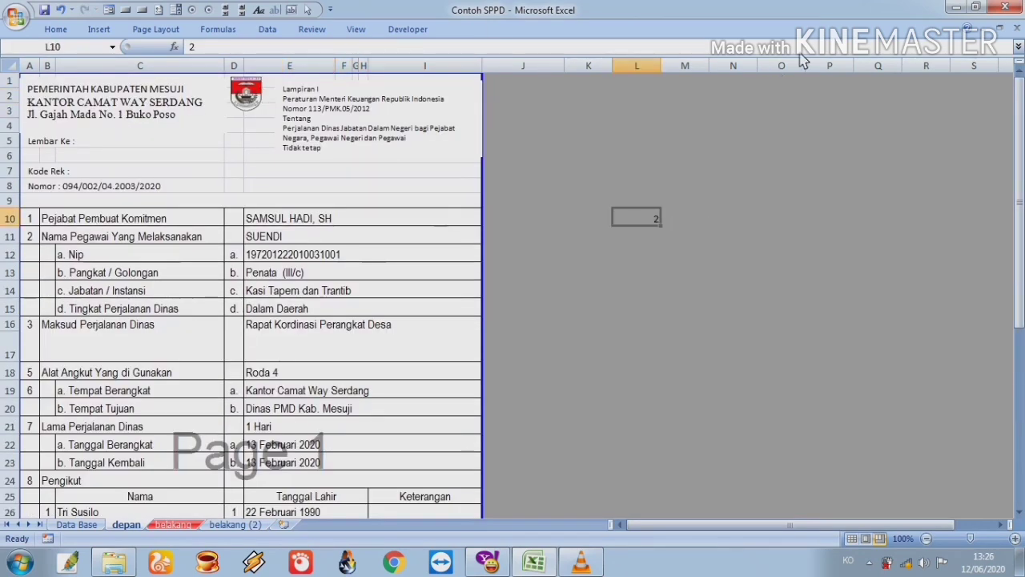
pyautogui.write('1')
pyautogui.press('Return')
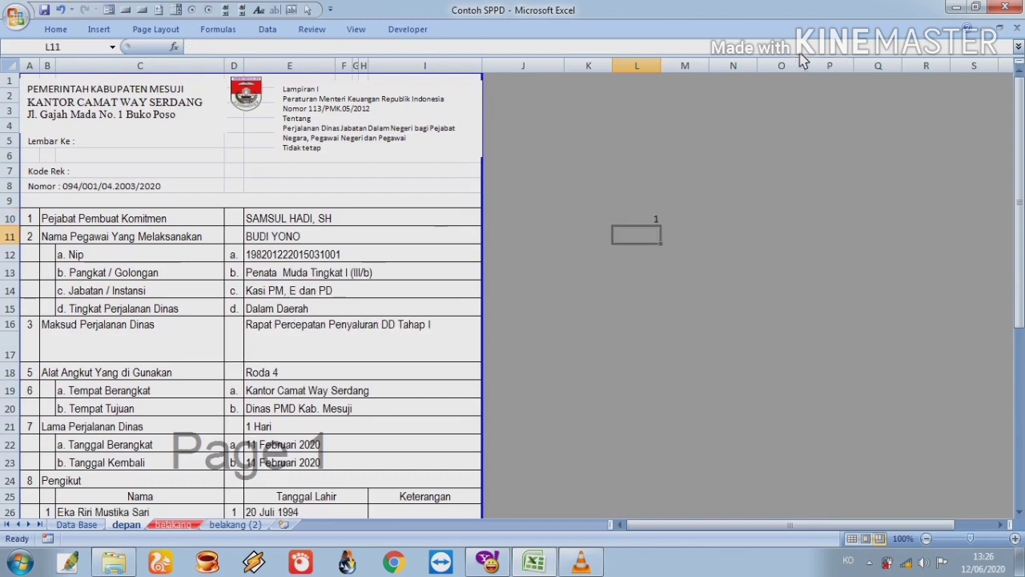
# Examine the Pengikut rows for this record, comparing the VLOOKUP column indexes in E27, C27 and E26.
pyautogui.press('Return')
pyautogui.press('Down')
pyautogui.press('Down')
pyautogui.press('Down')
pyautogui.press('Down')
pyautogui.press('Down')
pyautogui.press('Down')
pyautogui.press('Down')
pyautogui.press('Down')
pyautogui.press('Down')
pyautogui.press('Down')
pyautogui.press('Down')
pyautogui.press('Down')
pyautogui.press('Down')
pyautogui.press('Down')
pyautogui.press('Down')
pyautogui.press('Down')
pyautogui.press('Down')
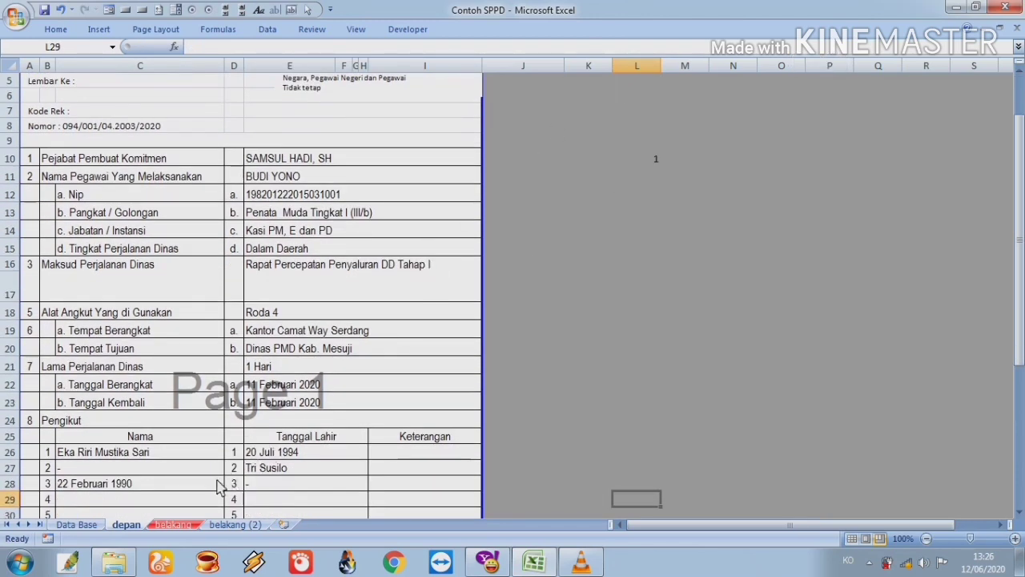
pyautogui.click(294, 470)
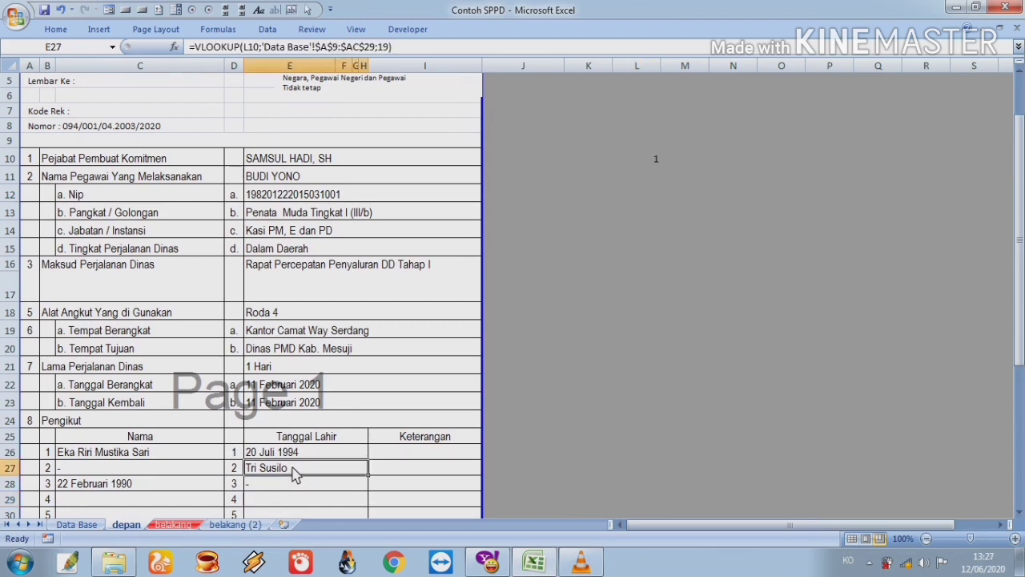
pyautogui.click(123, 468)
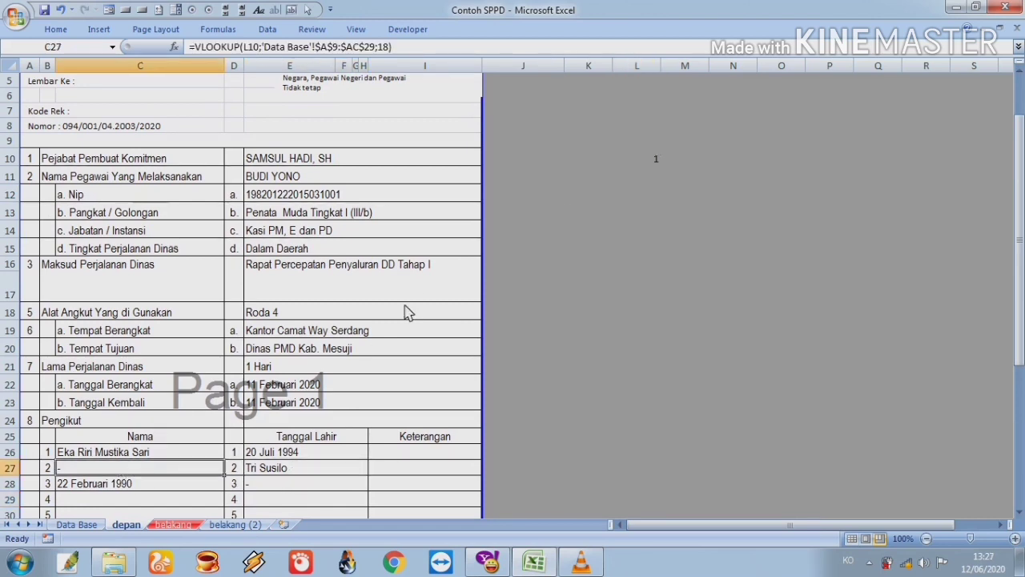
pyautogui.click(274, 454)
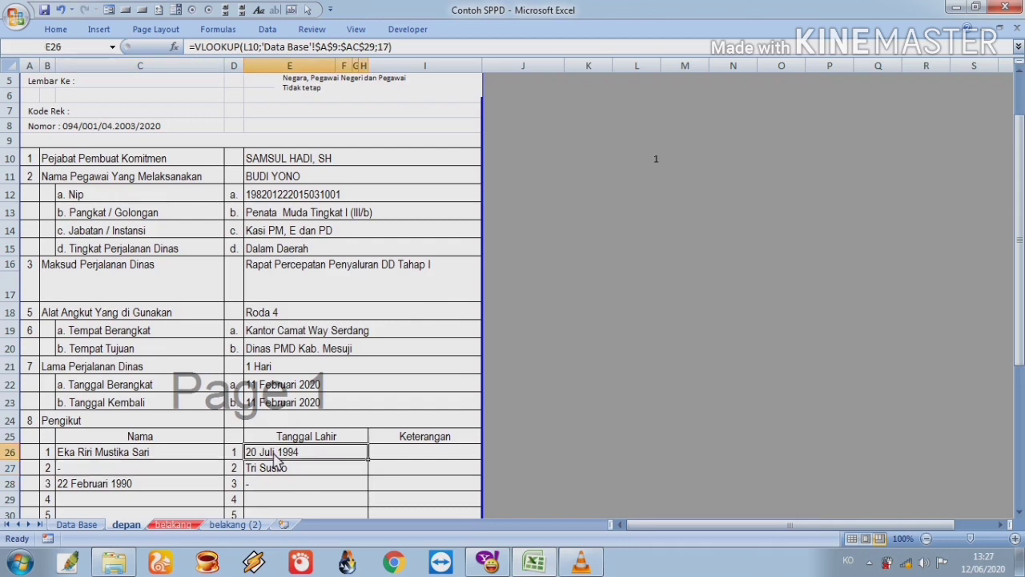
# Set the VLOOKUP column index in C27, the second Pengikut's Nama, to 19.
pyautogui.click(167, 472)
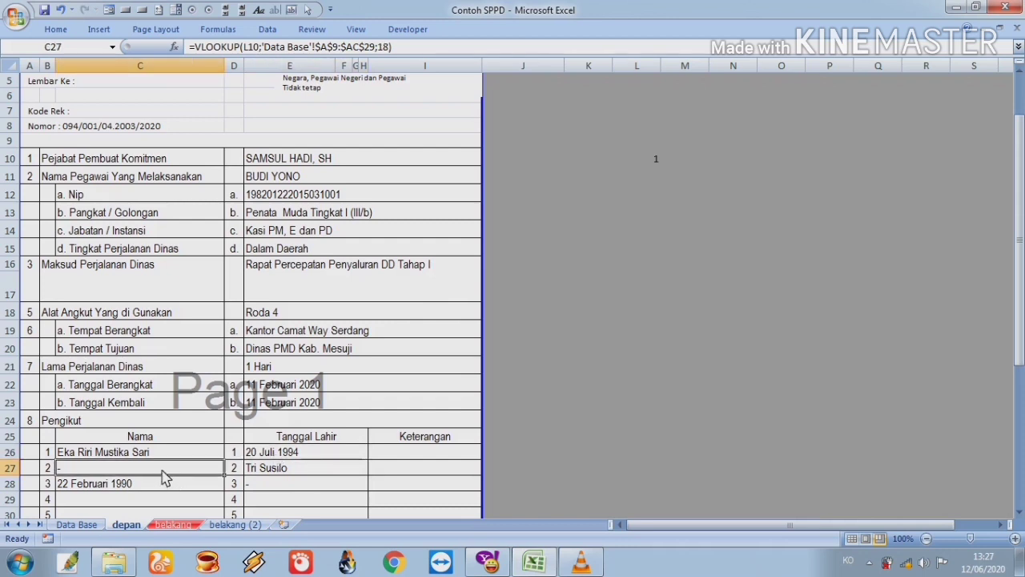
pyautogui.click(389, 48)
pyautogui.write(')')
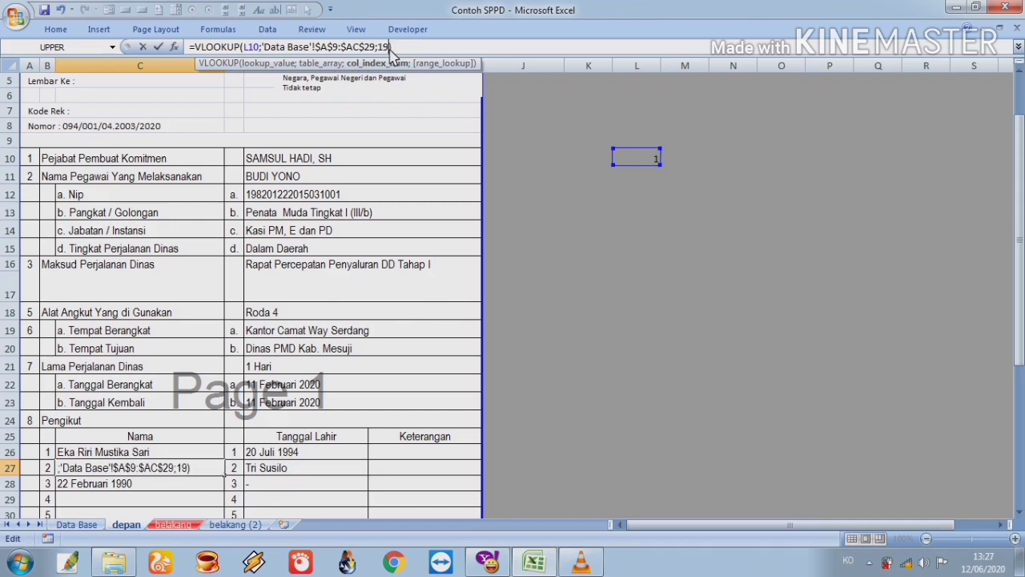
pyautogui.press('Tab')
# Set the VLOOKUP column index in E27, the second Pengikut's Tanggal Lahir, to 20.
pyautogui.press('Tab')
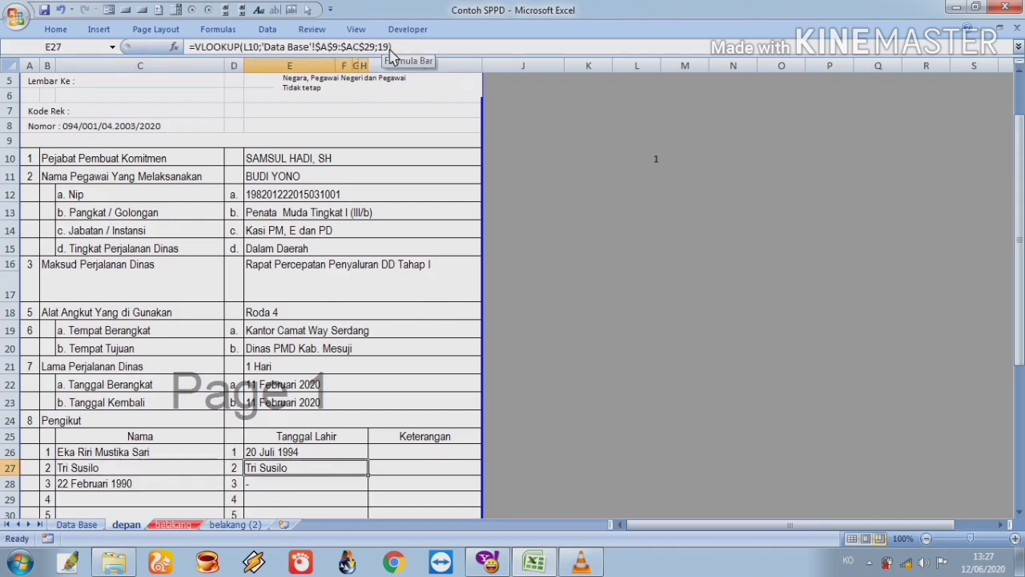
pyautogui.click(389, 48)
pyautogui.doubleClick(388, 48)
pyautogui.write('21')
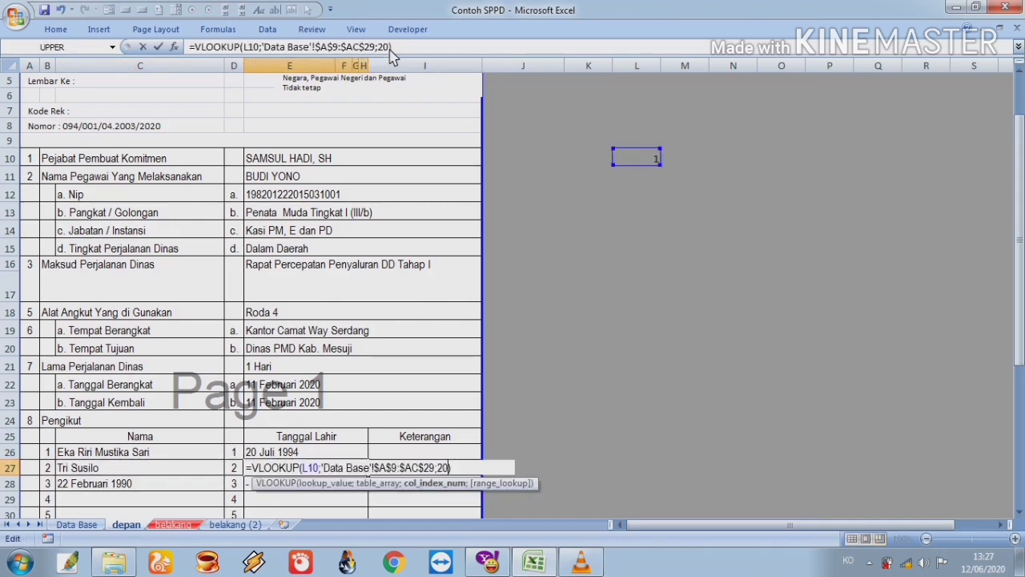
pyautogui.press('Return')
# Set the VLOOKUP column index in C28, the third Pengikut's Nama, to 22.
pyautogui.press('Down')
pyautogui.press('Left')
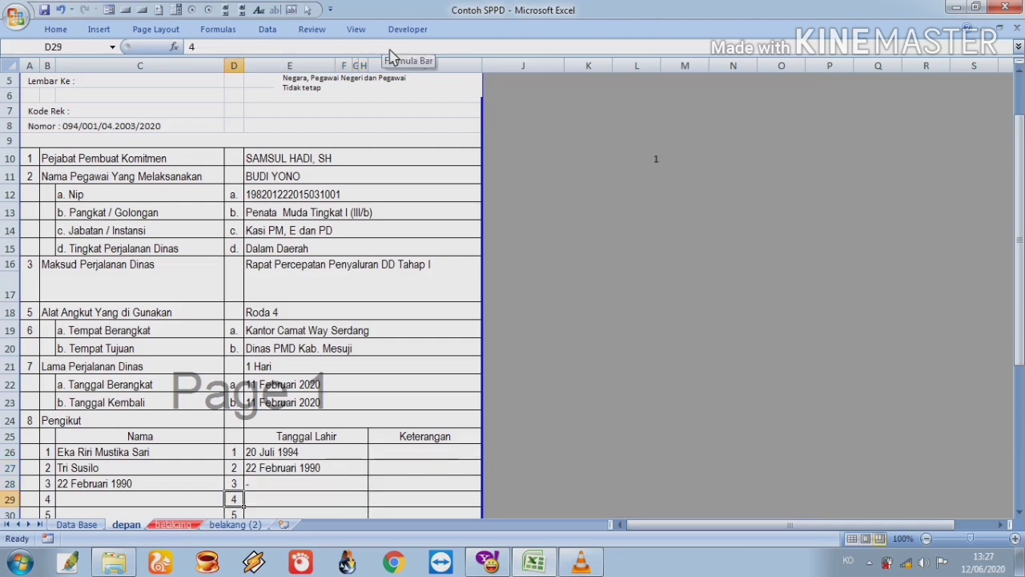
pyautogui.press('Up')
pyautogui.press('Left')
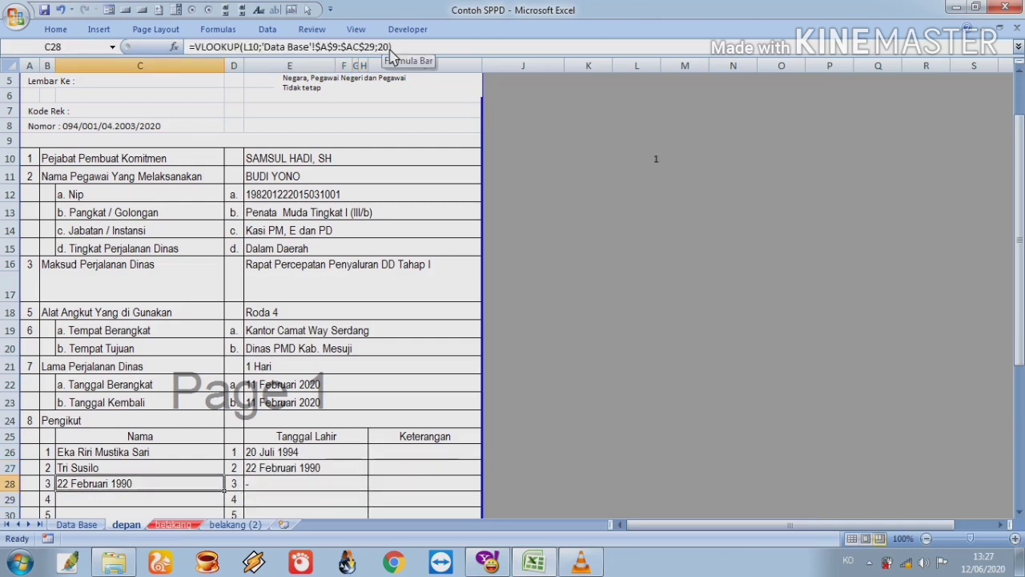
pyautogui.click(390, 48)
pyautogui.hotkey('shift', 'Left')
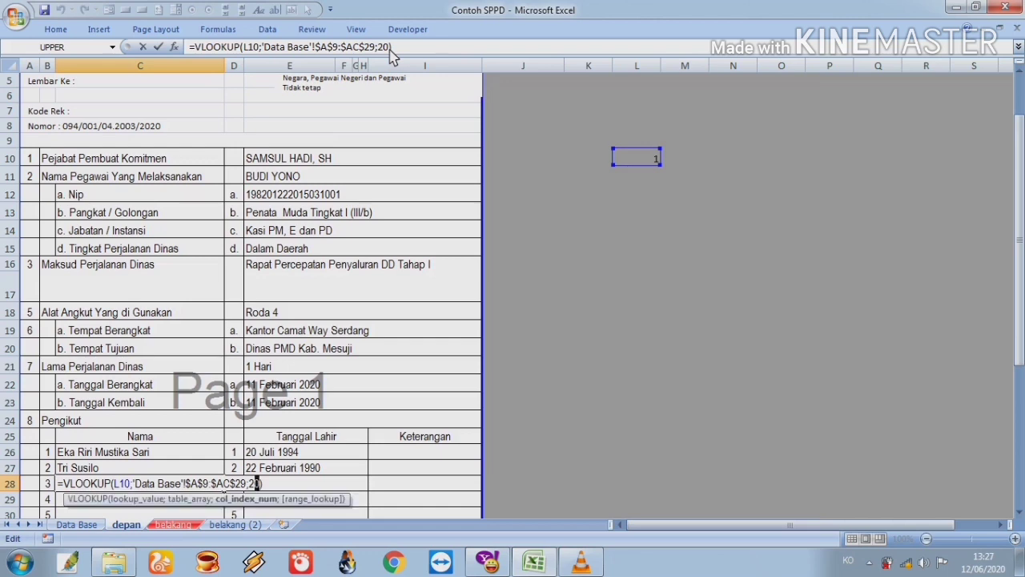
pyautogui.write('2')
pyautogui.hotkey('ctrl', 'Return')
# Set the VLOOKUP column index in E28, the third Pengikut's Tanggal Lahir, to 23.
pyautogui.press('Right')
pyautogui.press('Right')
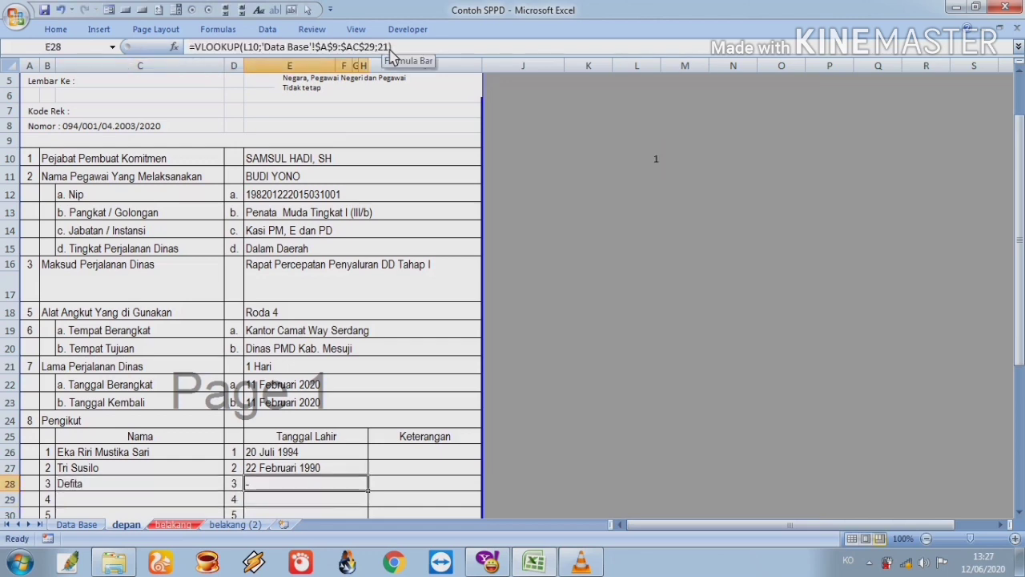
pyautogui.click(390, 48)
pyautogui.hotkey('shift', 'Left')
pyautogui.write('3')
pyautogui.press('Return')
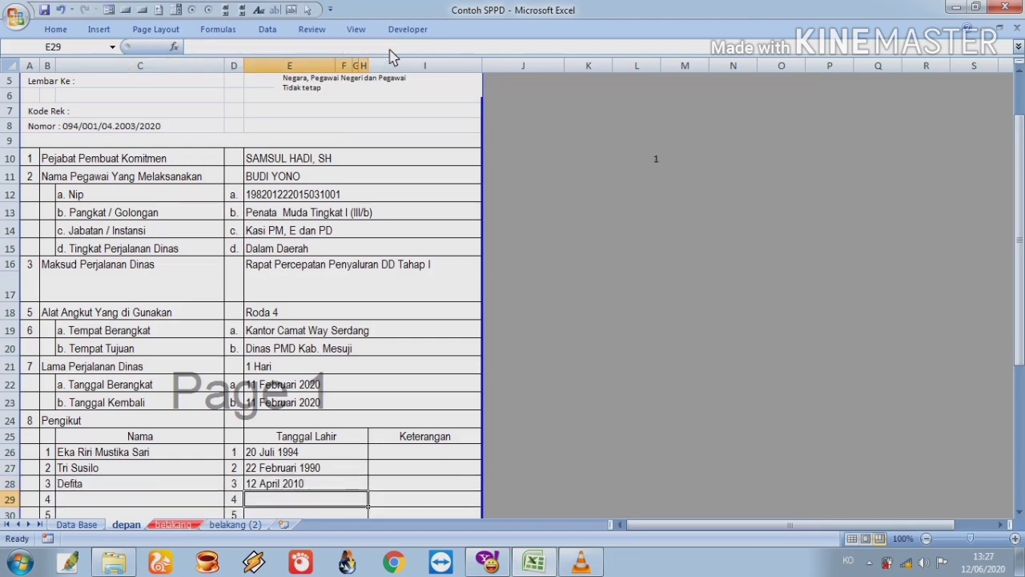
# Test the form with record numbers 2 and 3 in L10, and set it back to 1.
pyautogui.press('Up')
pyautogui.press('Up')
pyautogui.press('Up')
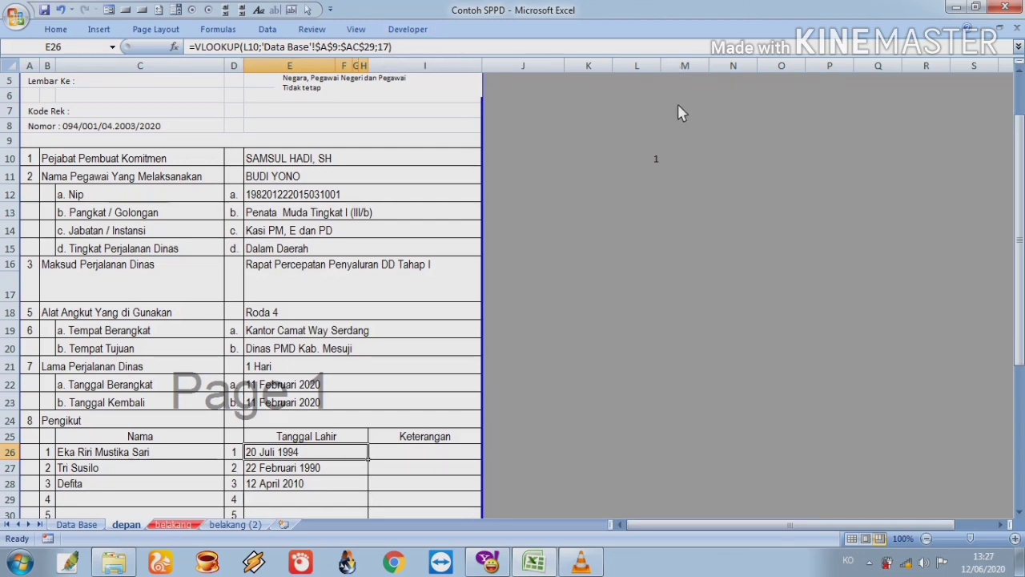
pyautogui.click(659, 164)
pyautogui.write('2')
pyautogui.press('Return')
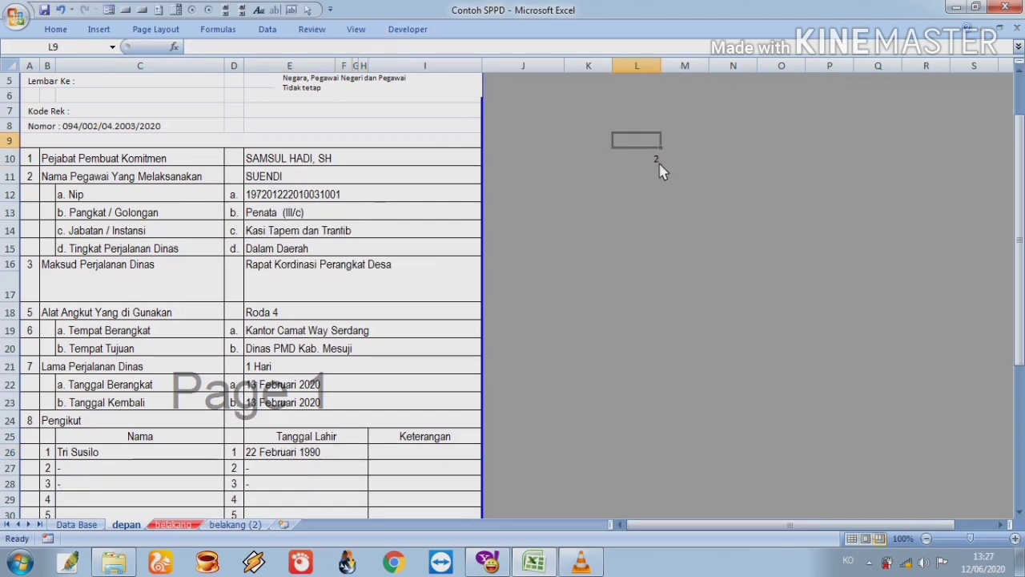
pyautogui.press('Up')
pyautogui.write('3')
pyautogui.press('Up')
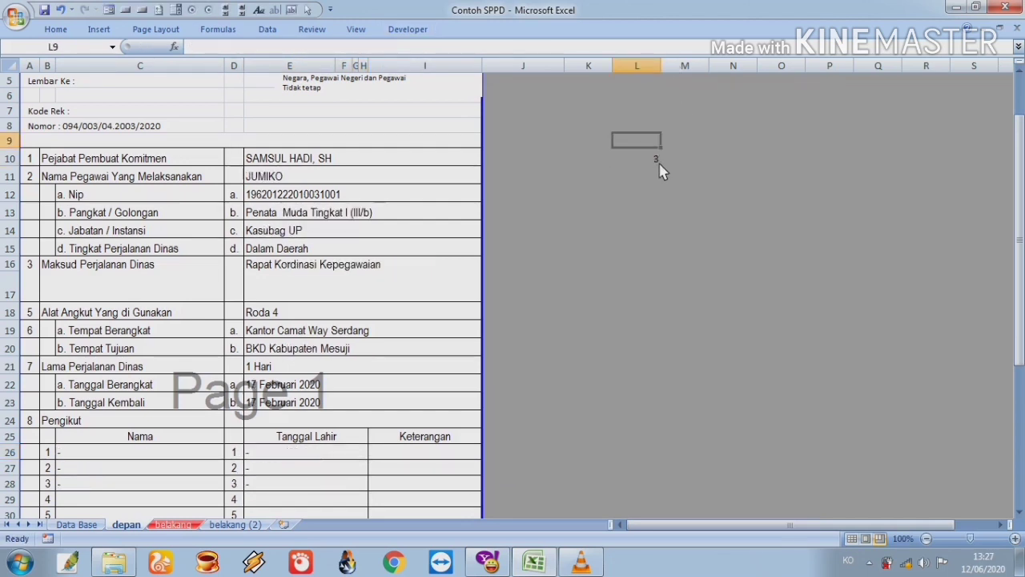
pyautogui.press('Down')
pyautogui.write('1')
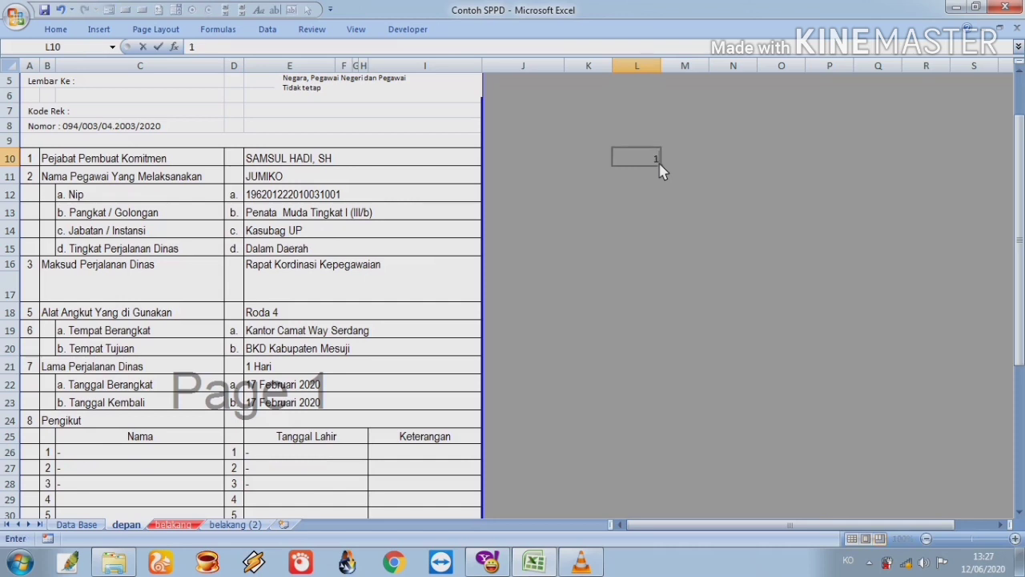
pyautogui.press('Return')
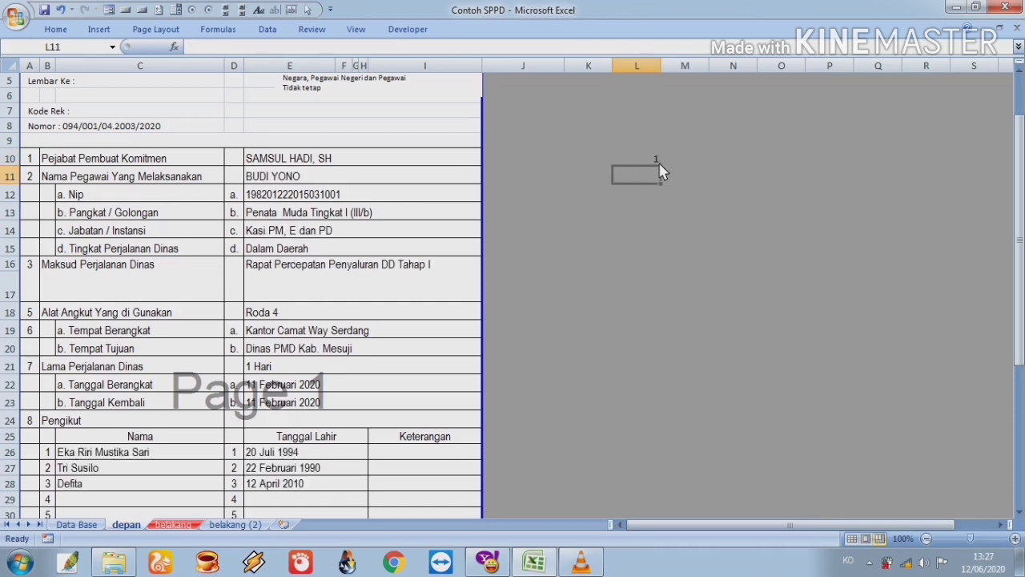
# Open the belakang sheet and review its Tiba di, Berangkat dari, Telah Kembali di and Catatan Lain-lain sections.
pyautogui.click(175, 525)
pyautogui.click(352, 250)
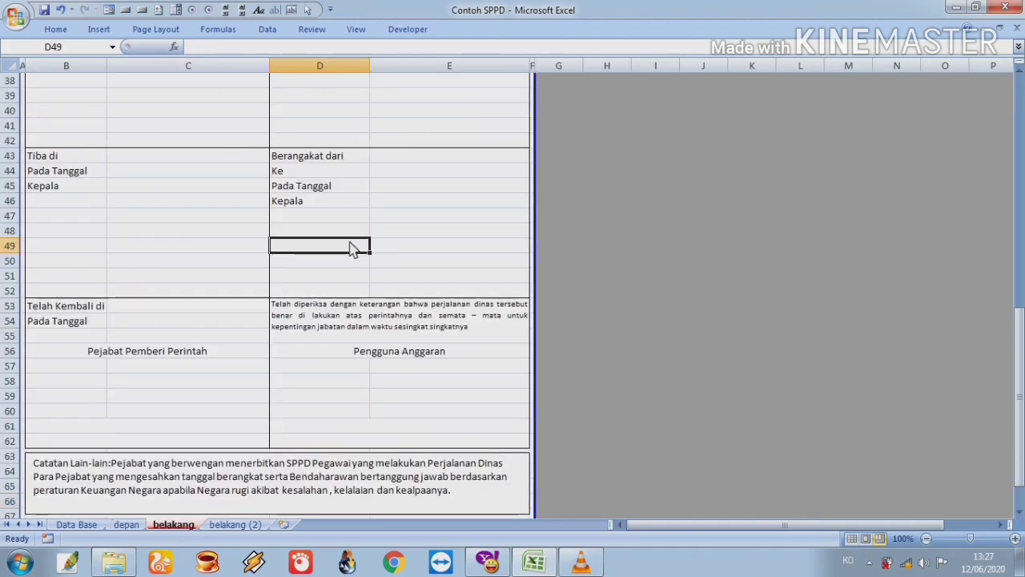
pyautogui.press('Down')
pyautogui.press('Down')
pyautogui.press('Down')
pyautogui.press('Down')
pyautogui.press('Down')
pyautogui.press('Down')
pyautogui.press('Down')
pyautogui.press('Down')
pyautogui.press('Down')
pyautogui.press('Down')
pyautogui.press('Down')
pyautogui.press('Down')
pyautogui.press('Down')
pyautogui.press('Down')
pyautogui.press('Down')
pyautogui.press('Down')
pyautogui.press('Down')
pyautogui.press('Down')
pyautogui.press('Down')
pyautogui.press('Down')
pyautogui.press('Down')
pyautogui.press('Down')
pyautogui.press('Down')
pyautogui.press('Down')
pyautogui.press('Down')
pyautogui.press('Down')
pyautogui.press('Up')
pyautogui.press('Up')
pyautogui.press('Up')
pyautogui.press('Up')
pyautogui.press('Up')
pyautogui.press('Up')
pyautogui.press('Up')
pyautogui.press('Up')
pyautogui.press('Up')
pyautogui.press('Up')
pyautogui.press('Up')
pyautogui.press('Up')
pyautogui.press('Up')
pyautogui.press('Up')
pyautogui.press('Up')
pyautogui.press('Up')
pyautogui.press('Up')
pyautogui.press('Up')
pyautogui.press('Up')
pyautogui.press('Up')
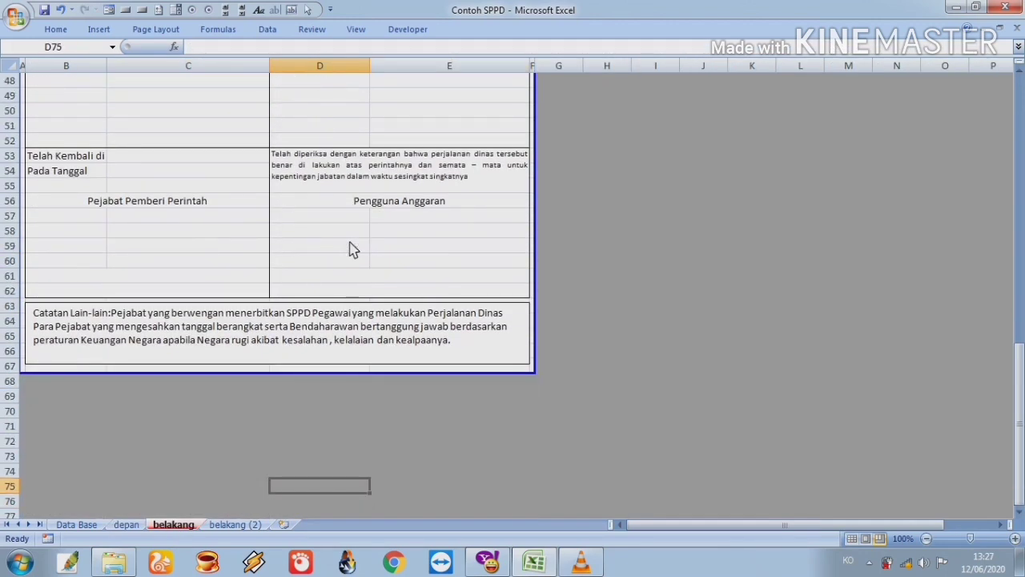
# Review the belakang sheet from the Telah Kembali di section back up to the first Berangkat Dari section.
pyautogui.press('Up')
pyautogui.press('Up')
pyautogui.press('Up')
pyautogui.press('Up')
pyautogui.press('Up')
pyautogui.press('Up')
pyautogui.press('Up')
pyautogui.press('Up')
pyautogui.press('Up')
pyautogui.press('Up')
pyautogui.press('Up')
pyautogui.press('Up')
pyautogui.press('Up')
pyautogui.press('Up')
pyautogui.press('Up')
pyautogui.press('Up')
pyautogui.press('Up')
pyautogui.press('Up')
pyautogui.press('Up')
pyautogui.press('Up')
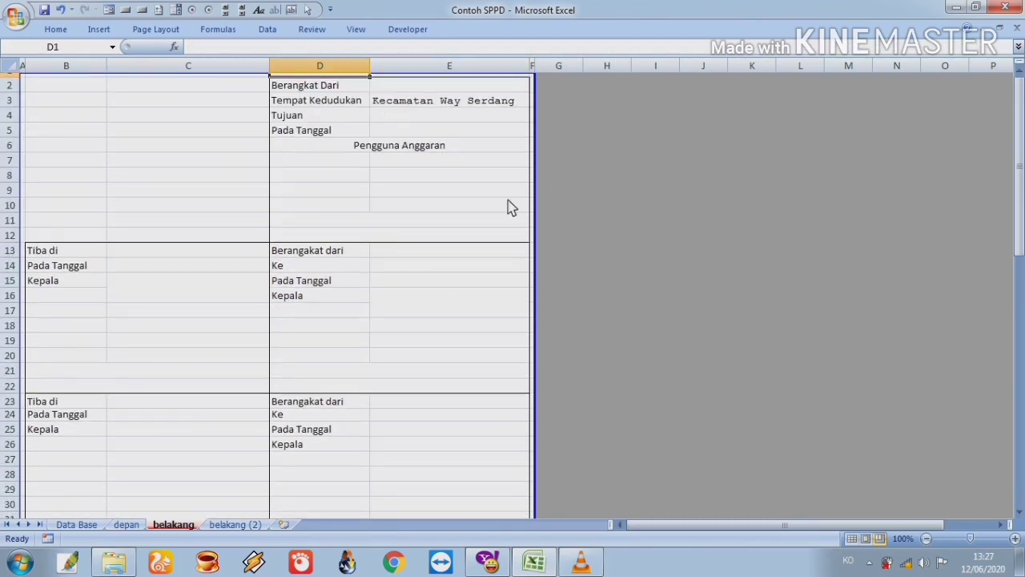
# In belakang (2), link D11, the Pengguna Anggaran's name, to cell E45 of the depan sheet.
pyautogui.click(215, 525)
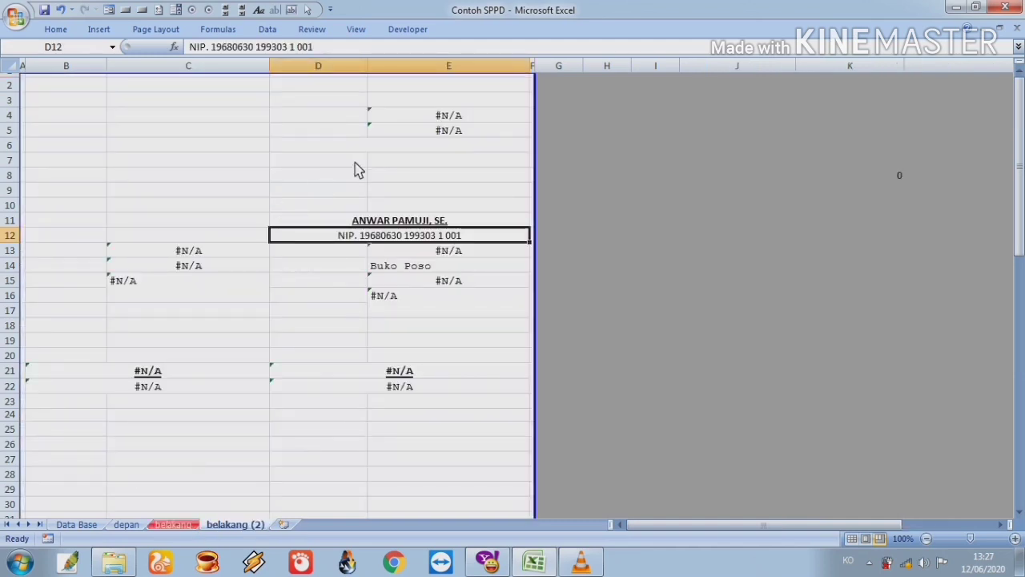
pyautogui.click(355, 161)
pyautogui.moveTo(323, 89); pyautogui.dragTo(329, 94)
pyautogui.click(328, 94)
pyautogui.click(318, 250)
pyautogui.press('Up')
pyautogui.press('Up')
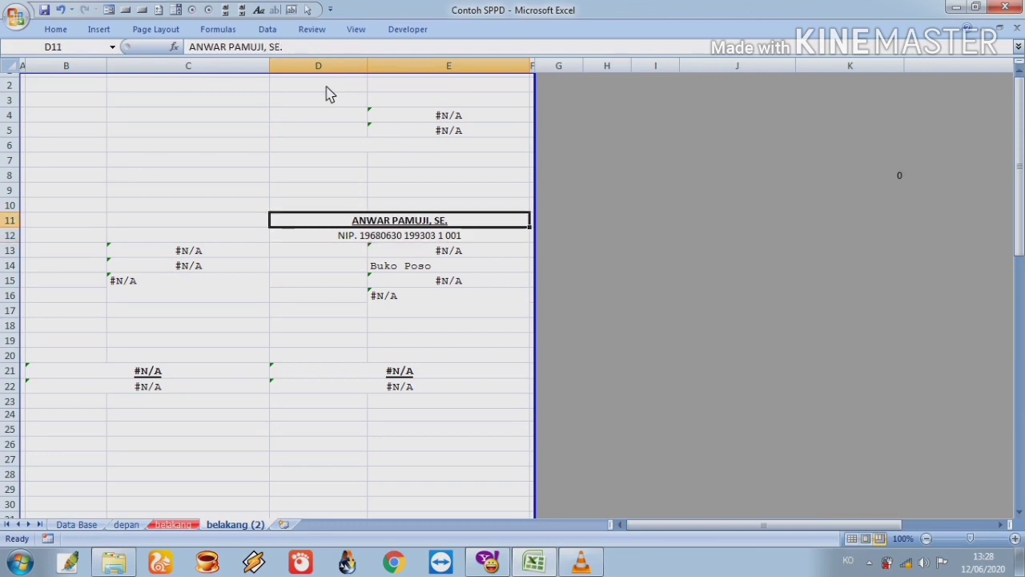
pyautogui.write('=')
pyautogui.click(139, 527)
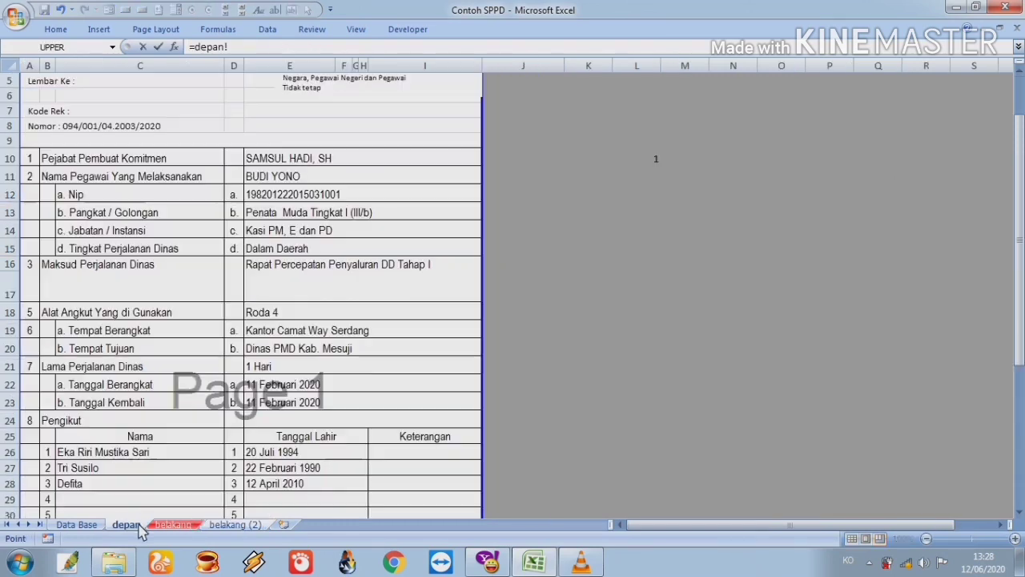
pyautogui.click(343, 484)
pyautogui.press('Down')
pyautogui.press('Down')
pyautogui.press('Down')
pyautogui.press('Down')
pyautogui.press('Down')
pyautogui.press('Down')
pyautogui.press('Down')
pyautogui.press('Down')
pyautogui.press('Down')
pyautogui.press('Down')
pyautogui.press('Down')
pyautogui.press('Down')
pyautogui.press('Down')
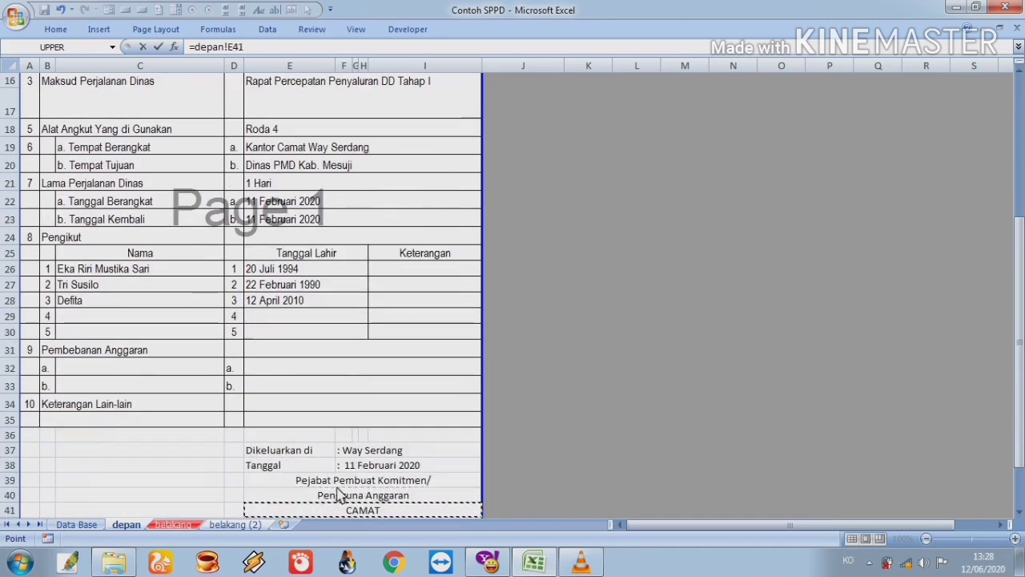
pyautogui.press('Down')
pyautogui.press('Down')
pyautogui.press('Down')
pyautogui.press('Down')
pyautogui.press('Return')
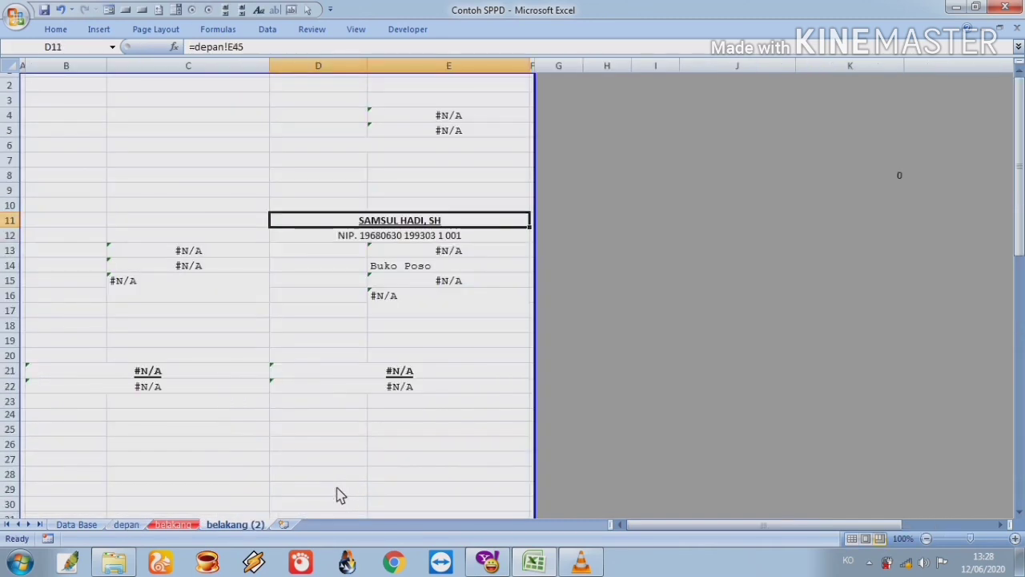
# Link D12, the Pengguna Anggaran's NIP, to cell E46 of the depan sheet.
pyautogui.write('=')
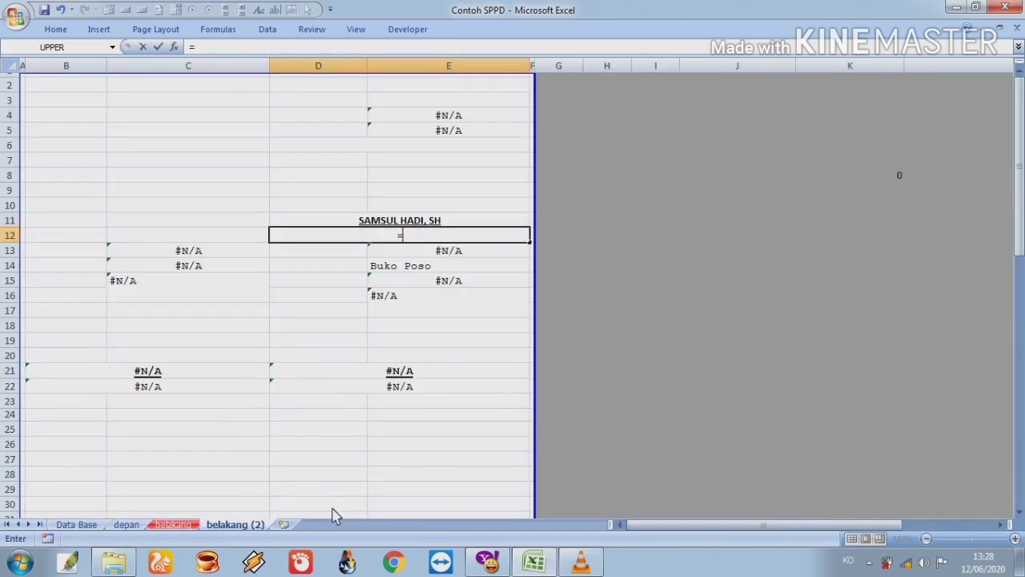
pyautogui.click(135, 526)
pyautogui.click(355, 511)
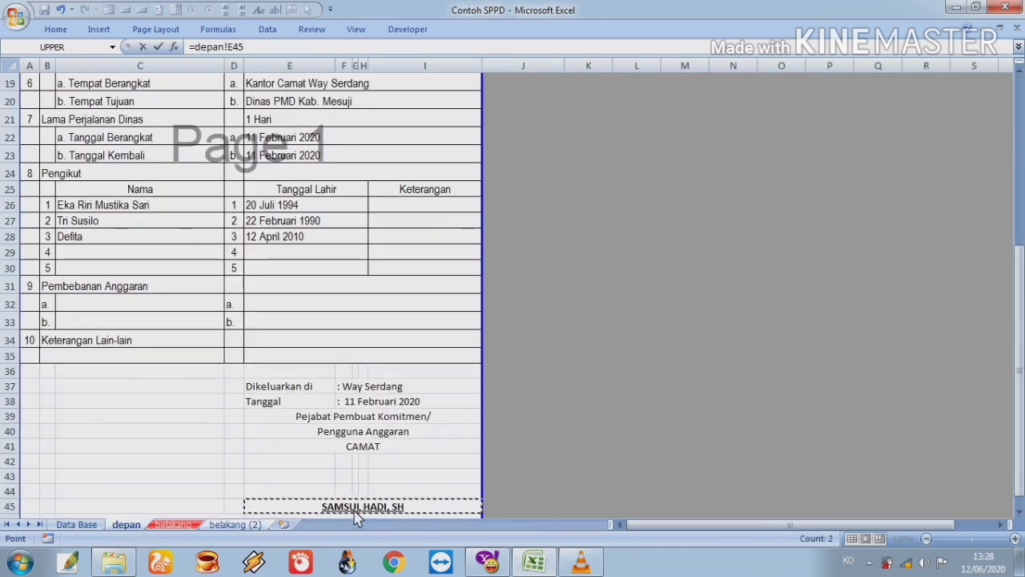
pyautogui.press('Down')
pyautogui.press('Return')
# Examine the labels and contents of the Tempat Kedudukan, Tujuan and Pada Tanggal cells in D3:E5.
pyautogui.press('Up')
pyautogui.press('Up')
pyautogui.press('Up')
pyautogui.press('Up')
pyautogui.press('Up')
pyautogui.press('Up')
pyautogui.press('Up')
pyautogui.press('Up')
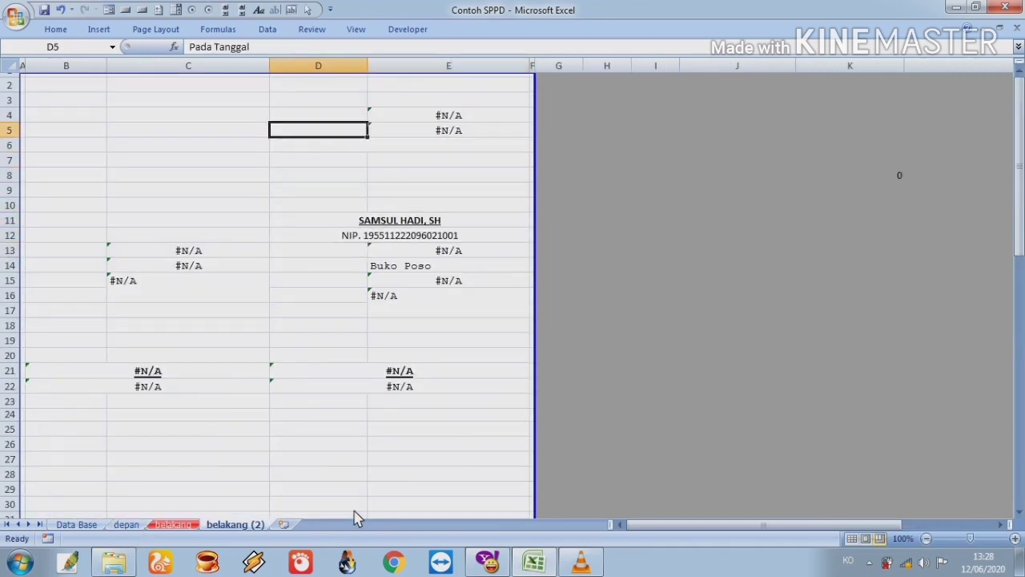
pyautogui.press('Right')
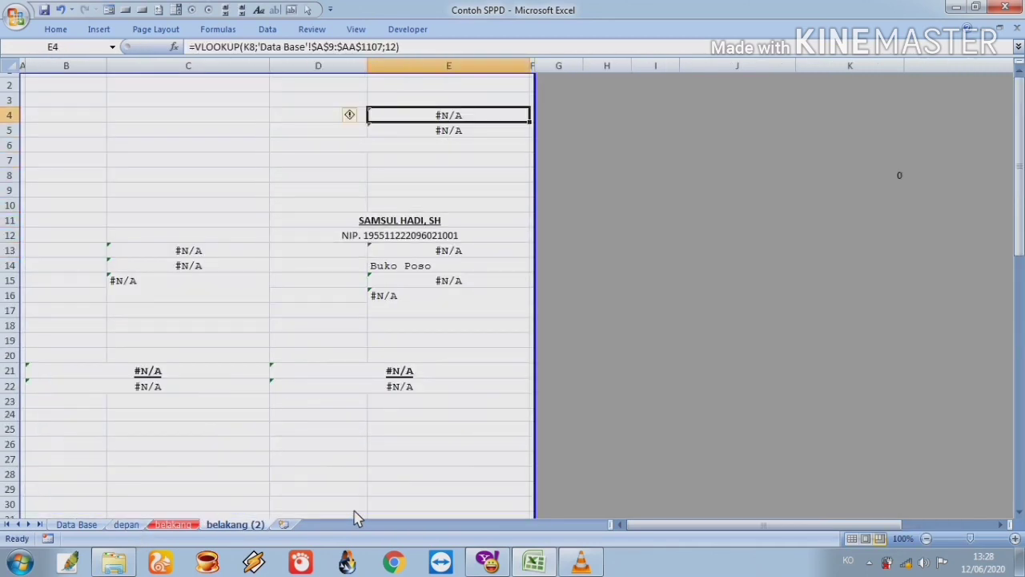
pyautogui.press('Up')
pyautogui.press('Up')
pyautogui.press('Down')
pyautogui.press('Down')
pyautogui.press('Up')
pyautogui.press('Up')
pyautogui.press('Up')
pyautogui.press('Down')
pyautogui.press('Down')
pyautogui.press('Down')
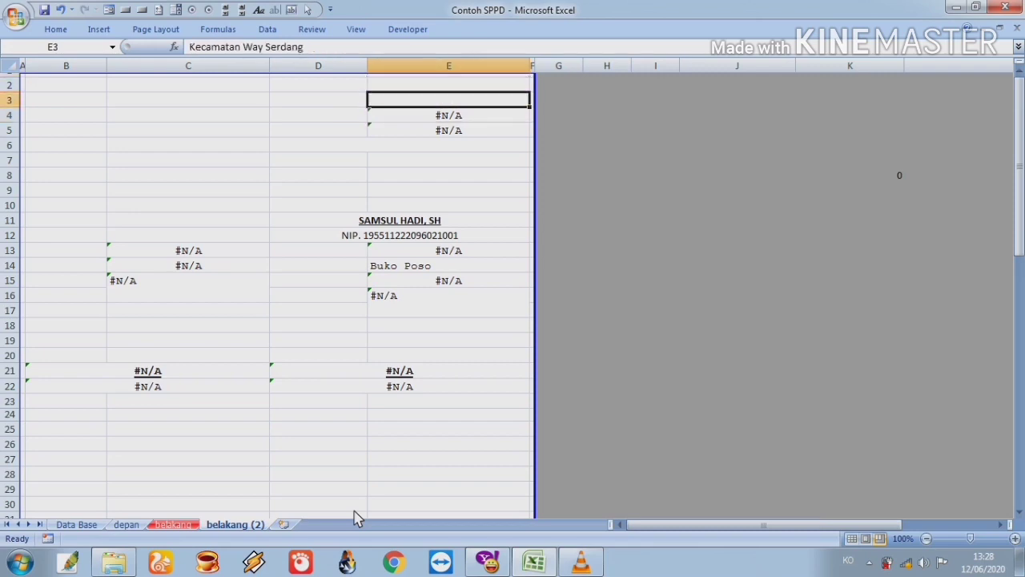
pyautogui.press('Left')
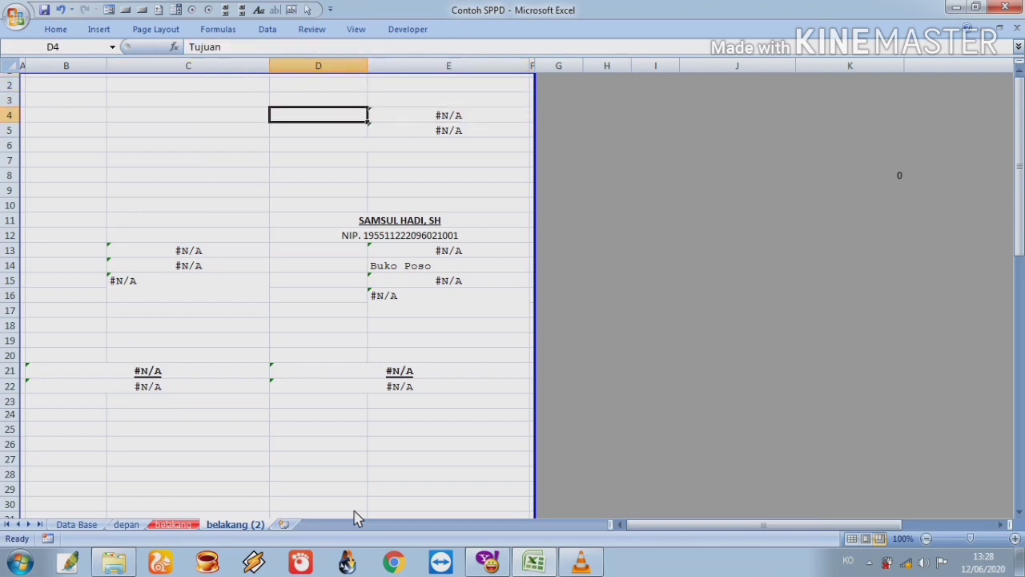
pyautogui.press('Right')
pyautogui.press('Left')
pyautogui.press('Right')
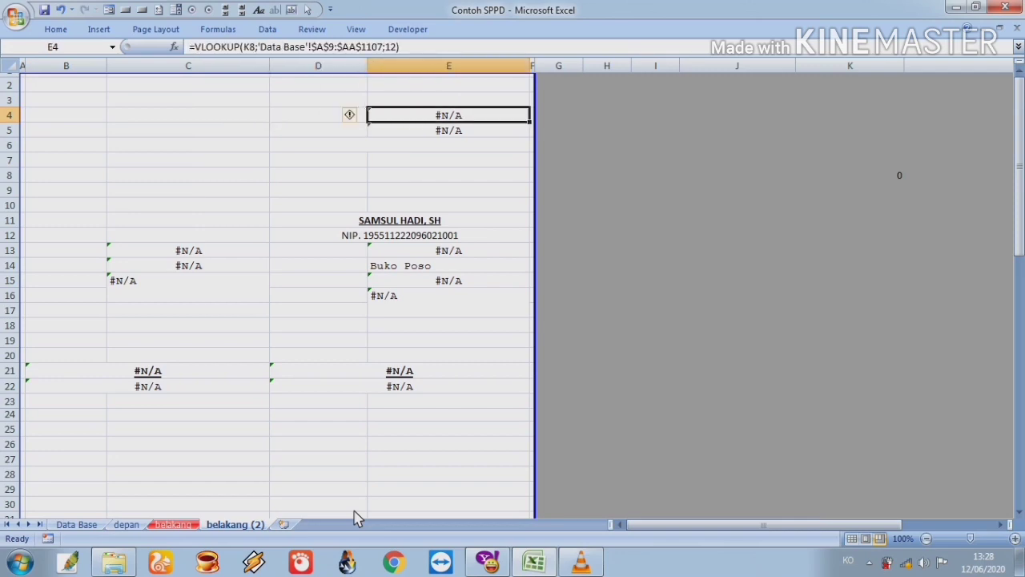
# Replace the Tujuan formula in E4 with =VLOOKUP(L10;'Data Base'!$A$9:$AC$29;28).
pyautogui.press('BackSpace')
pyautogui.write("=VLOOKUP(L10;'Data Base'!$A$9:$AC$29;28)")
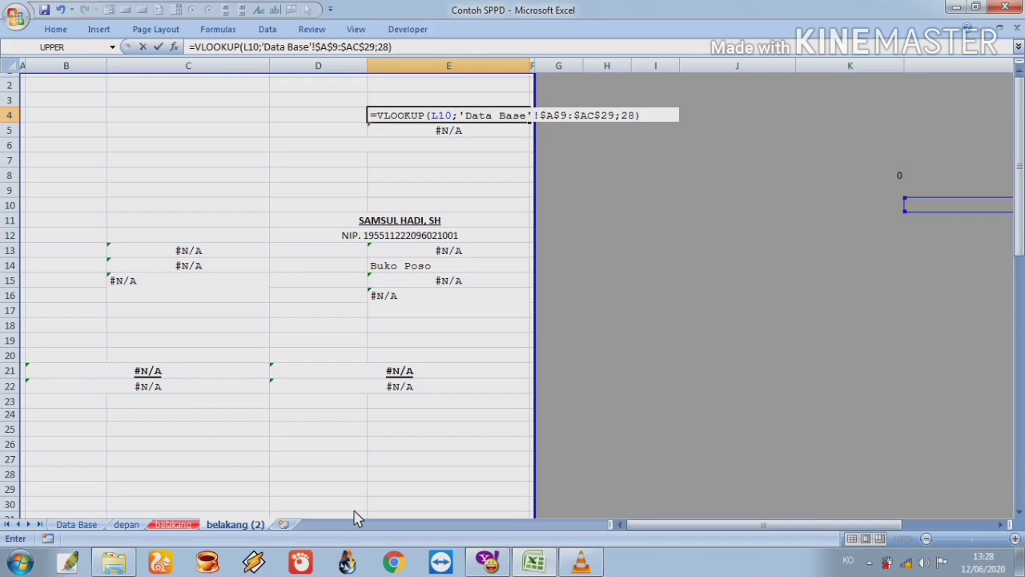
pyautogui.press('Left')
pyautogui.press('Right')
# Change the lookup value of the E4 formula to depan!L10, so it refers to the depan sheet.
pyautogui.press('F2')
pyautogui.press('Left')
pyautogui.press('Left')
pyautogui.press('Left')
pyautogui.press('Left')
pyautogui.press('Left')
pyautogui.press('Left')
pyautogui.press('Left')
pyautogui.press('Left')
pyautogui.press('Left')
pyautogui.press('Left')
pyautogui.press('Left')
pyautogui.press('Left')
pyautogui.press('Left')
pyautogui.press('Left')
pyautogui.press('Left')
pyautogui.press('Left')
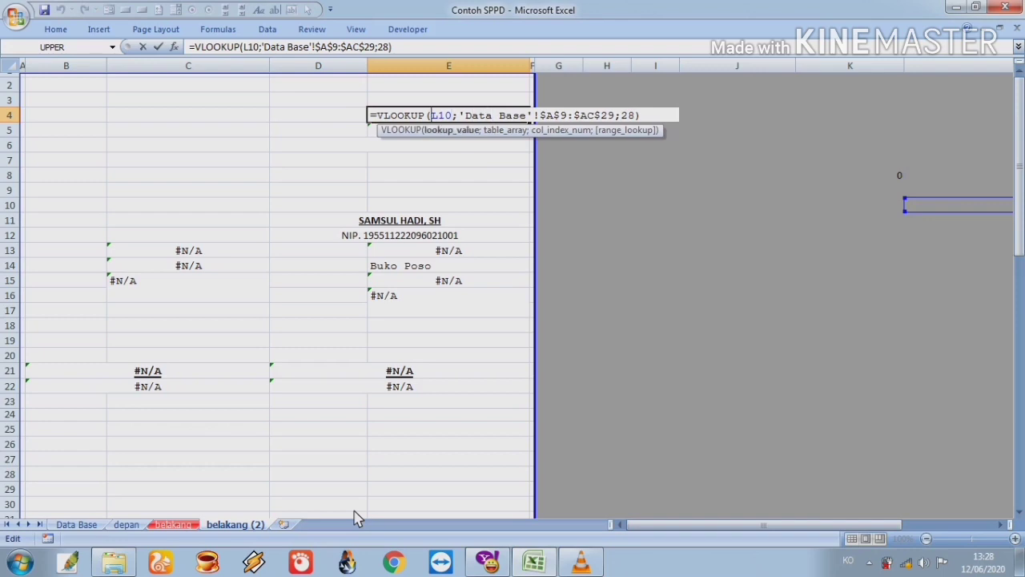
pyautogui.click(128, 525)
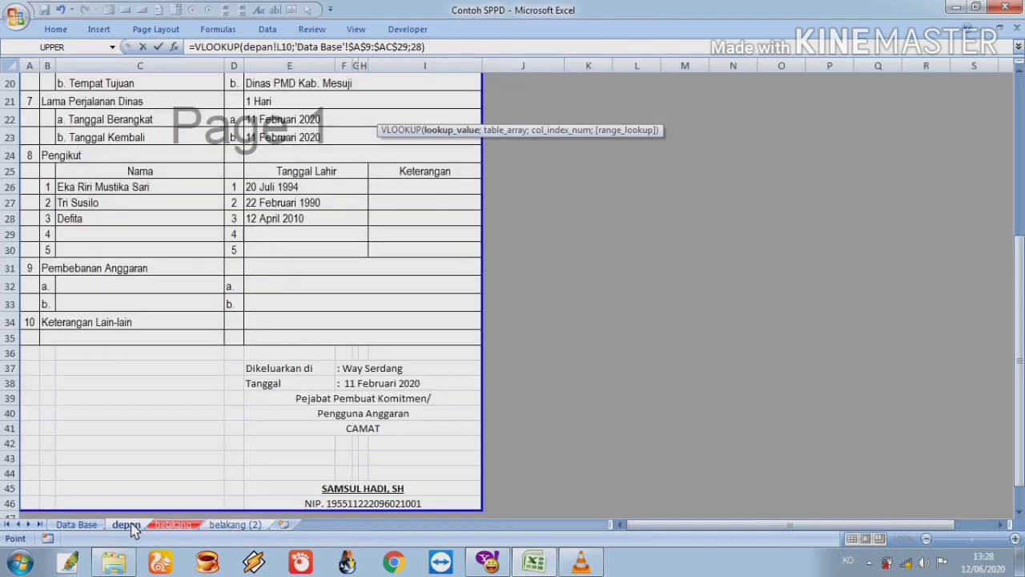
pyautogui.click(650, 90)
pyautogui.scroll(3, 650, 99)
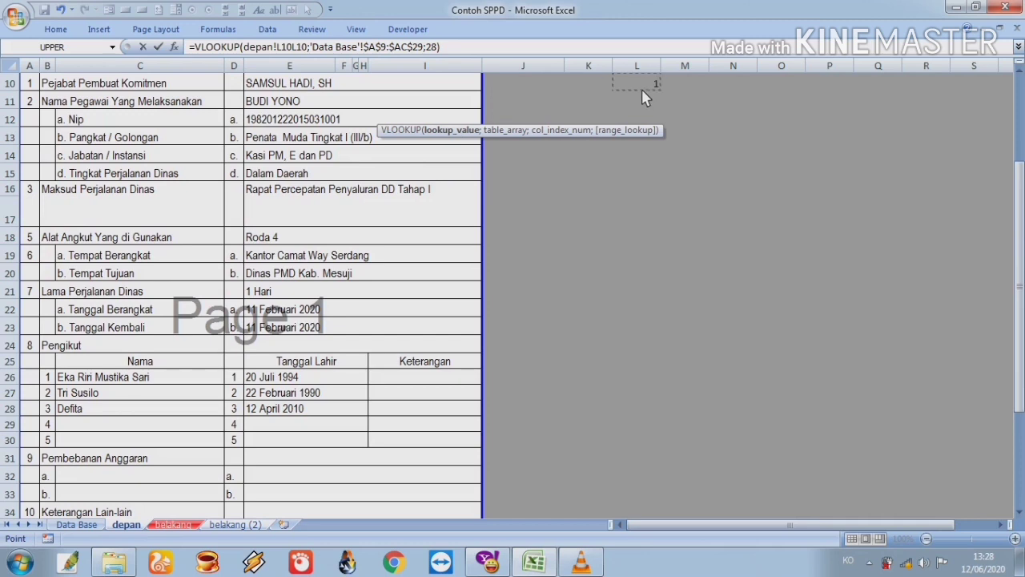
pyautogui.click(307, 47)
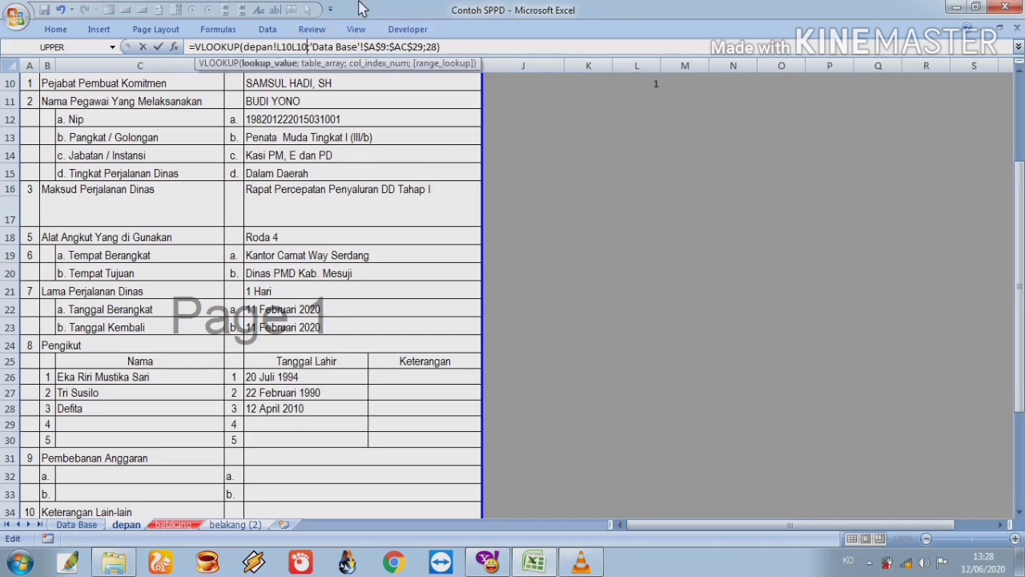
pyautogui.press('BackSpace')
pyautogui.press('BackSpace')
pyautogui.press('BackSpace')
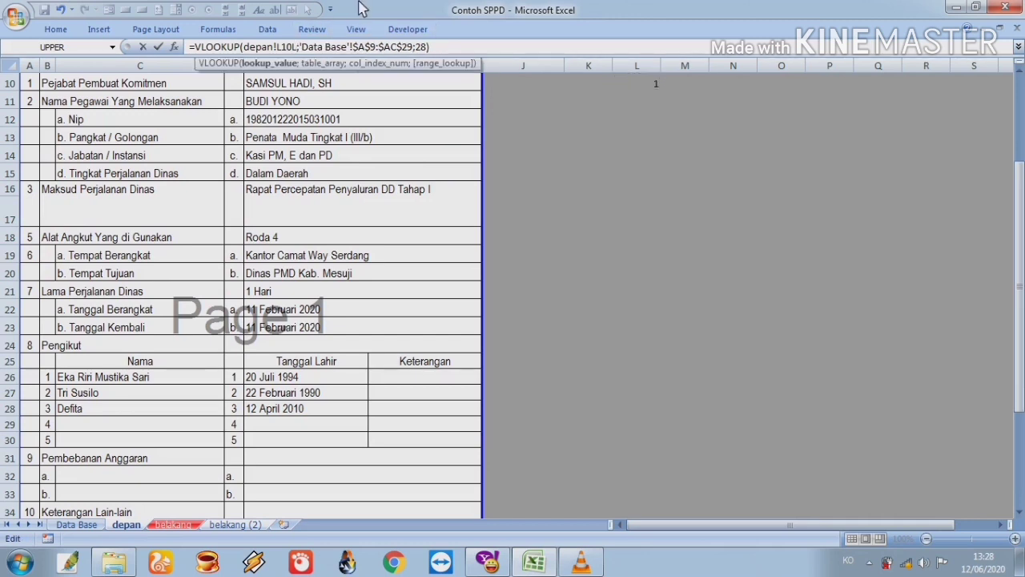
pyautogui.press('BackSpace')
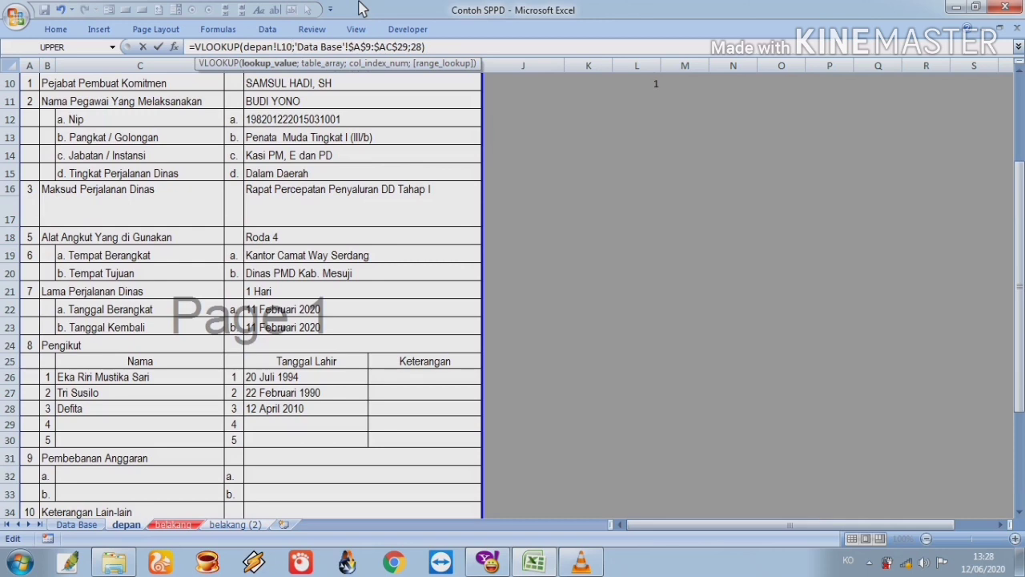
pyautogui.press('Return')
pyautogui.press('Up')
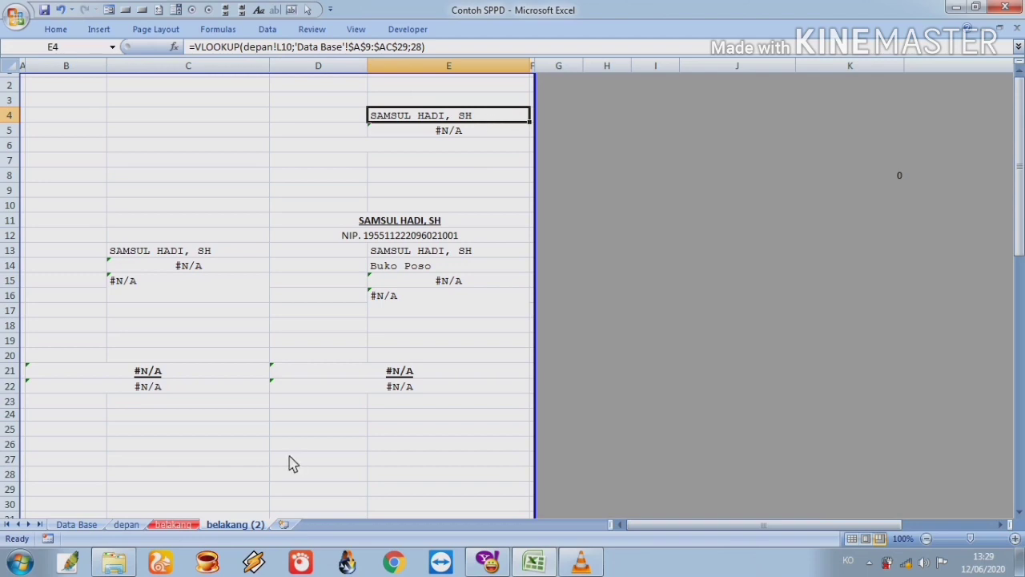
# Look up the Tempat Tujuan column number in Data Base and set the VLOOKUP column index in E4 of belakang (2) to 12.
pyautogui.click(128, 525)
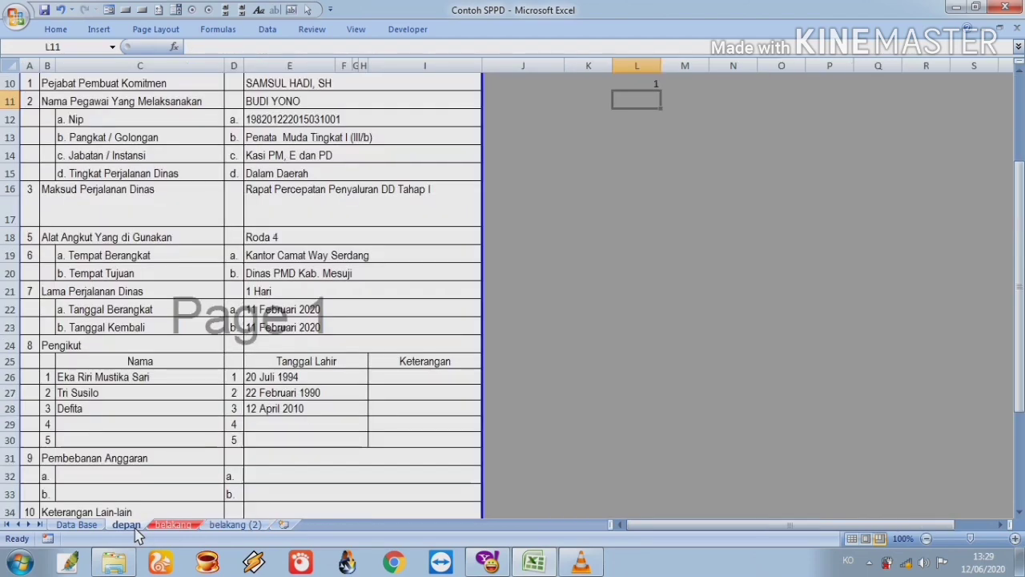
pyautogui.click(78, 525)
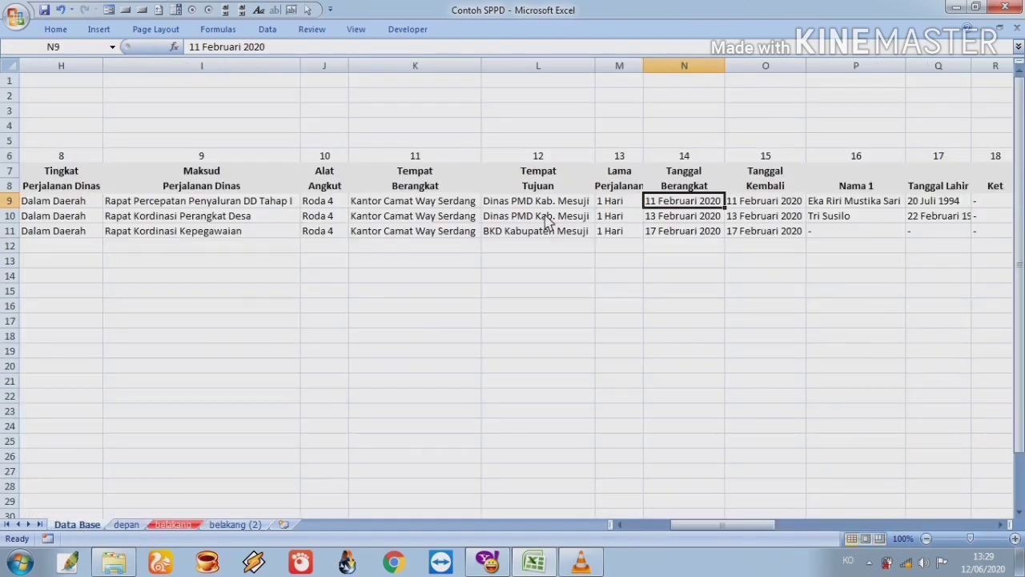
pyautogui.press('Left')
pyautogui.press('Left')
pyautogui.press('Left')
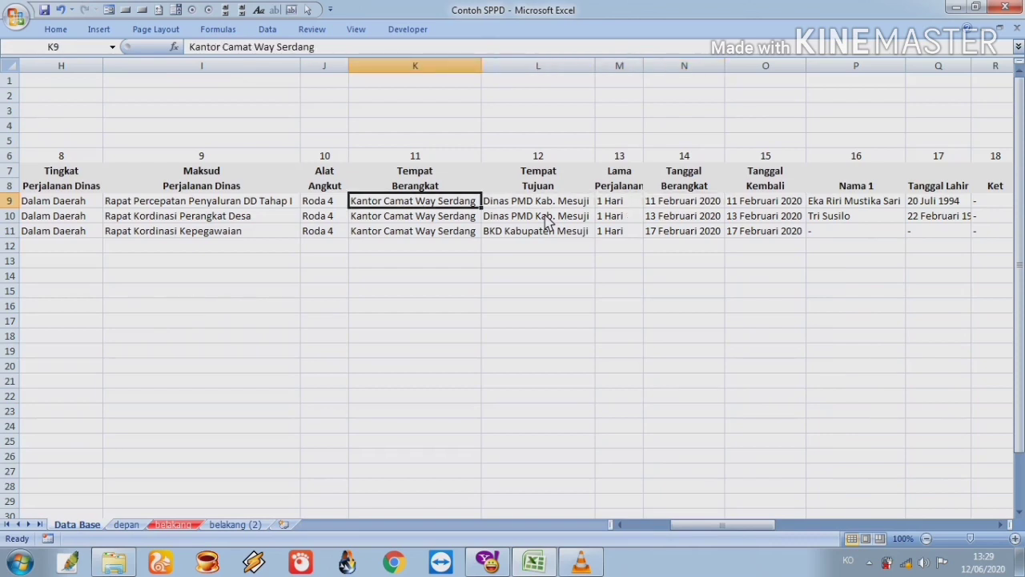
pyautogui.press('Right')
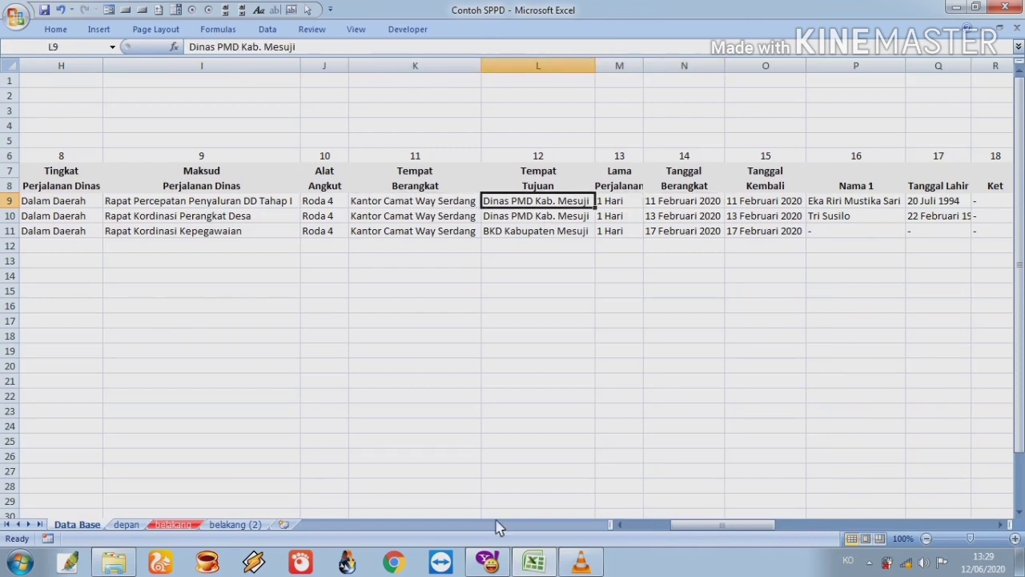
pyautogui.click(240, 524)
pyautogui.click(417, 47)
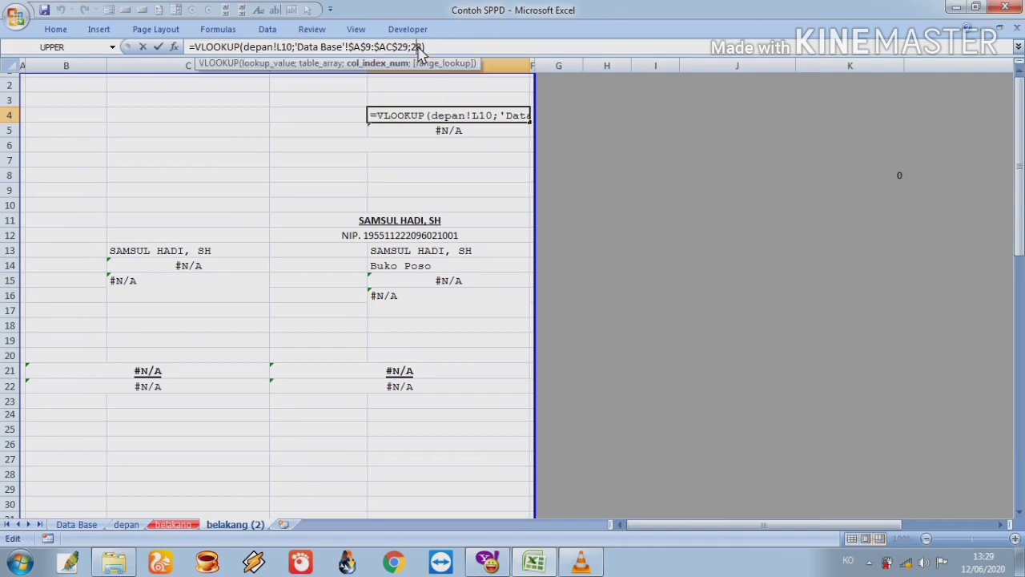
pyautogui.write('14')
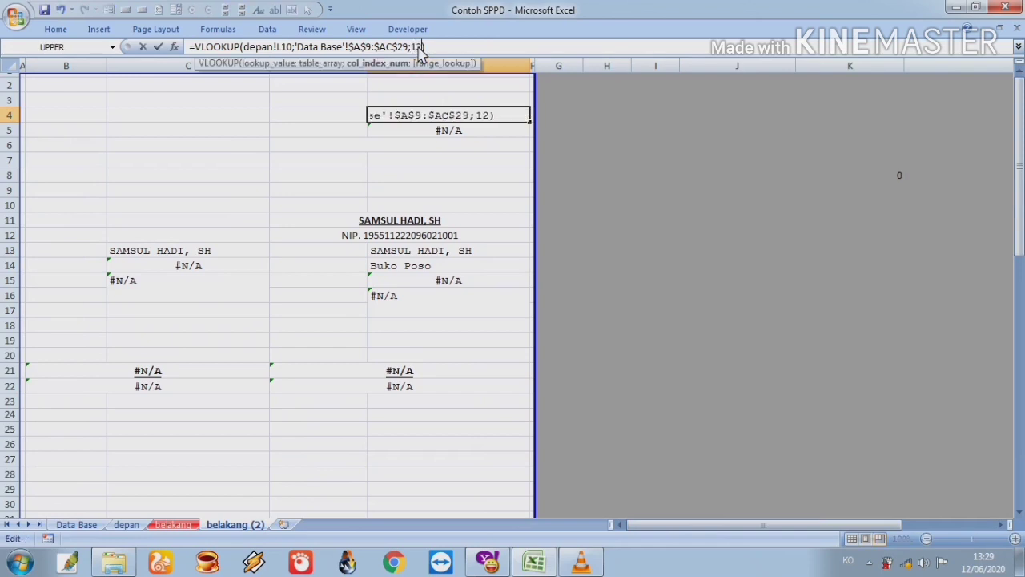
pyautogui.press('Return')
pyautogui.press('Up')
# Copy the VLOOKUP formula from E4 and paste it over the Pada Tanggal formula in E5.
pyautogui.press('Down')
pyautogui.press('Left')
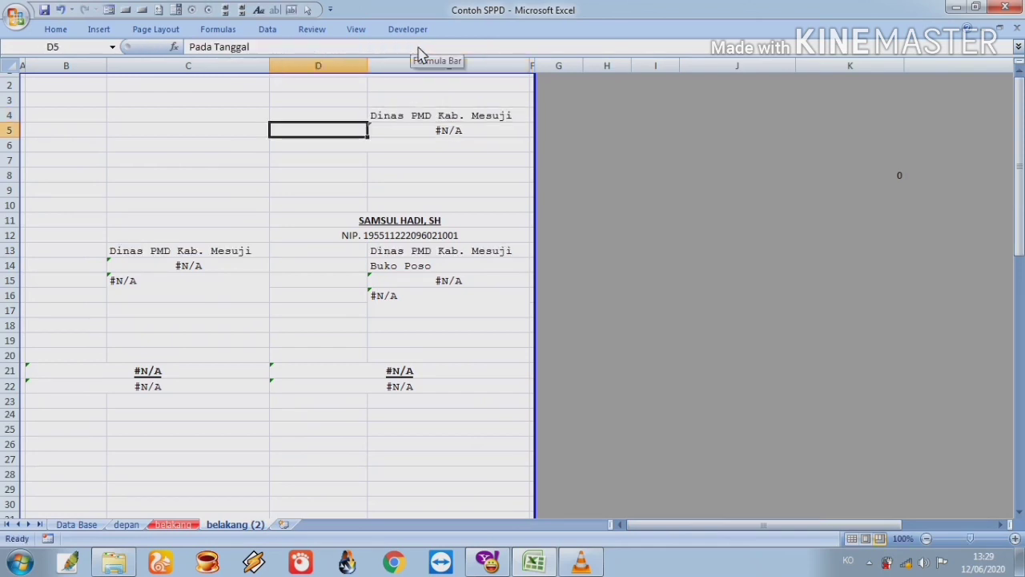
pyautogui.press('Right')
pyautogui.press('Left')
pyautogui.press('Right')
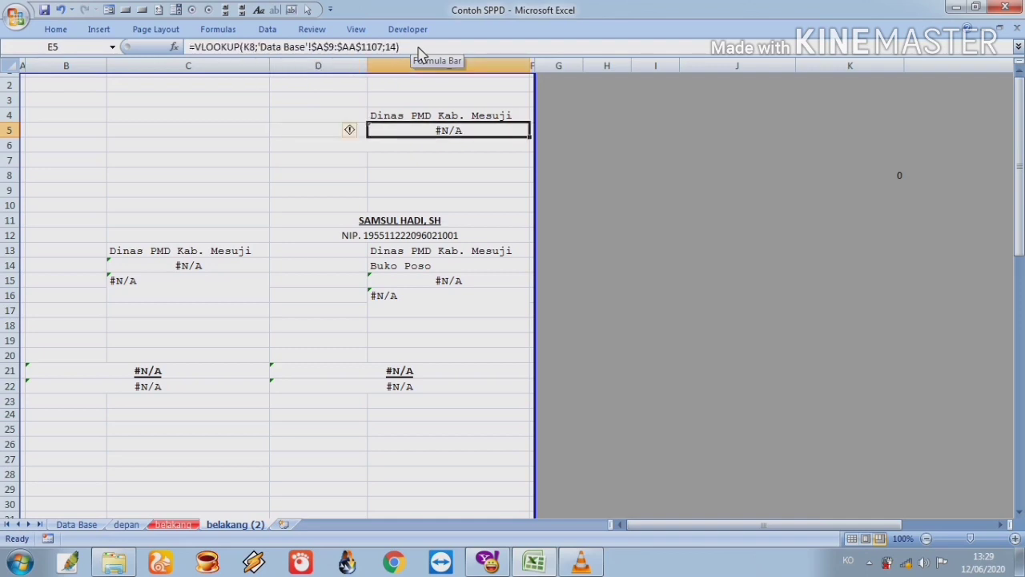
pyautogui.press('F2')
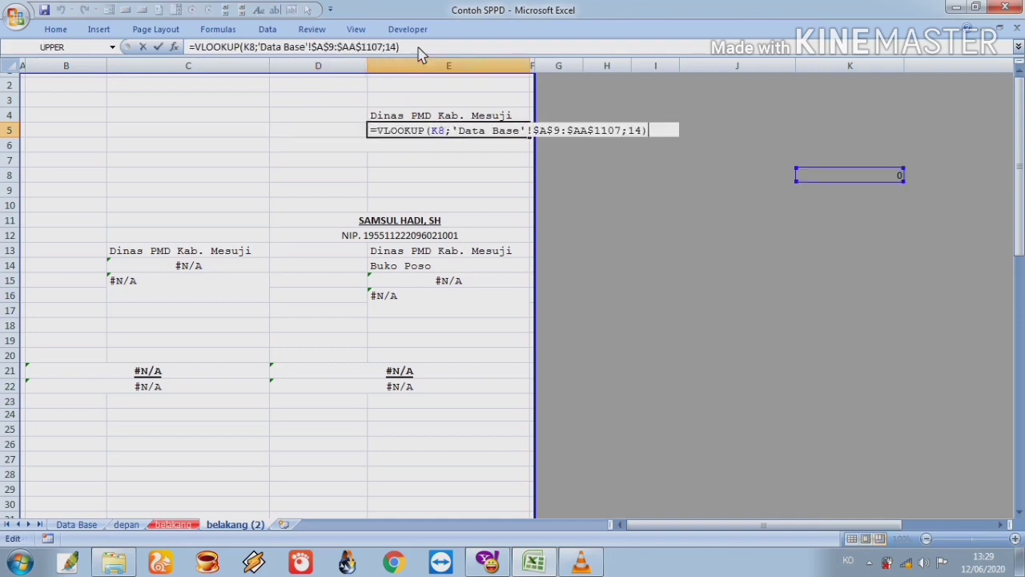
pyautogui.press('Escape')
pyautogui.press('Up')
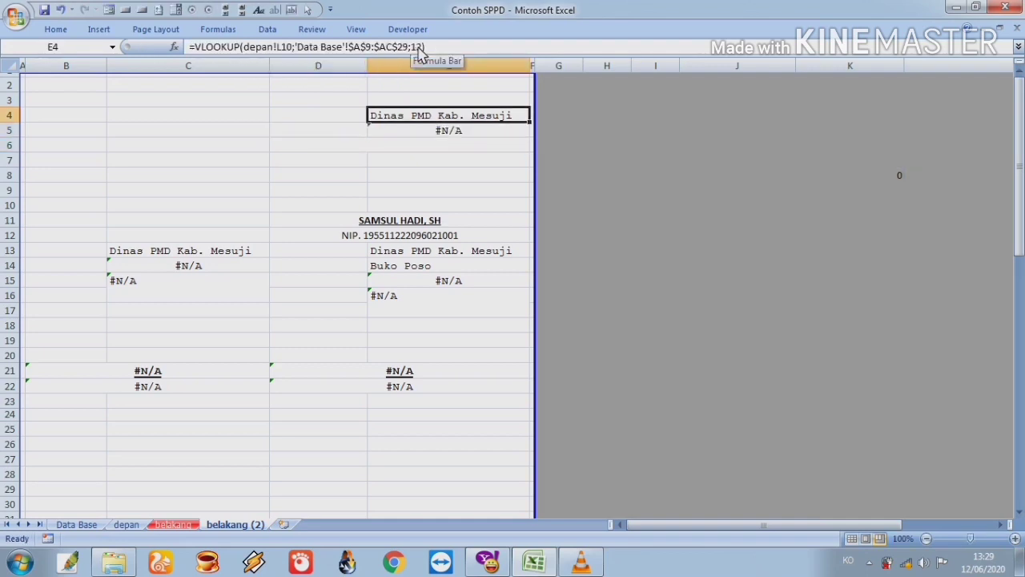
pyautogui.press('F2')
pyautogui.hotkey('shift', 'Left')
pyautogui.hotkey('shift', 'Left')
pyautogui.hotkey('shift', 'Left')
pyautogui.hotkey('shift', 'Home')
pyautogui.hotkey('ctrl', 'c')
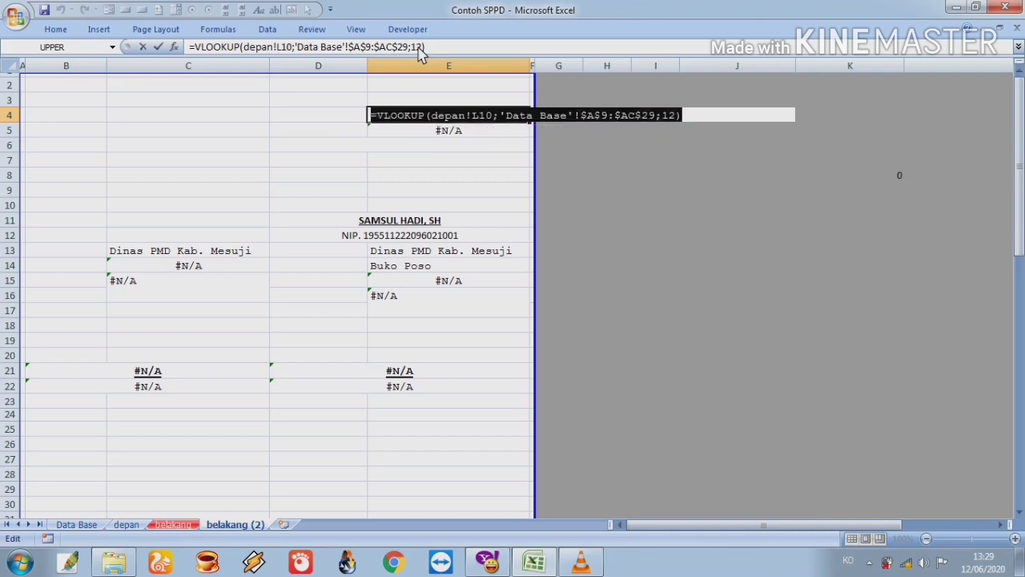
pyautogui.press('Return')
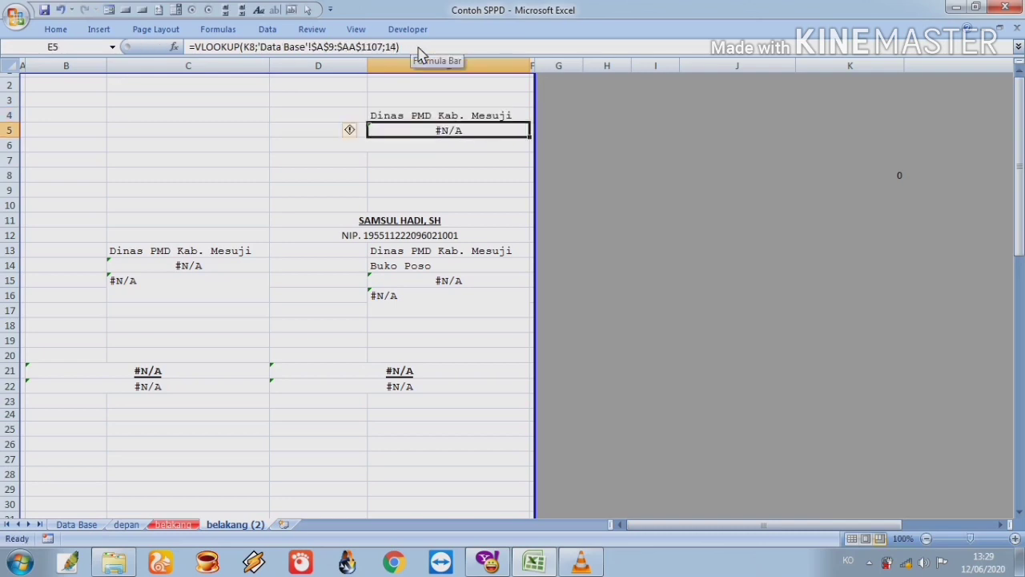
pyautogui.press('BackSpace')
pyautogui.hotkey('ctrl', 'v')
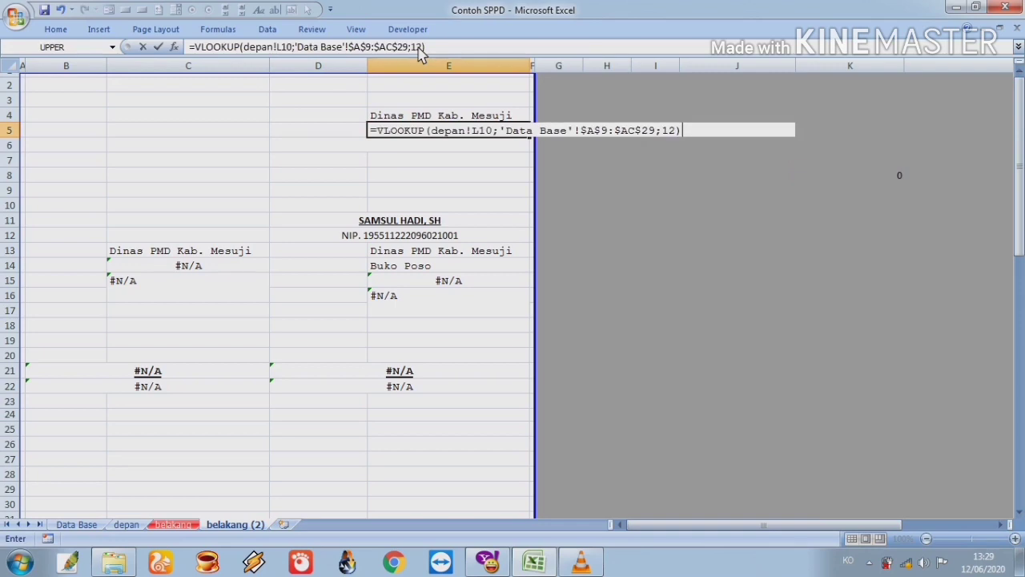
pyautogui.press('Return')
# Set the VLOOKUP column index of the Pada Tanggal formula in E5 to 14.
pyautogui.press('Left')
pyautogui.press('Right')
pyautogui.click(417, 46)
pyautogui.hotkey('shift', 'Left')
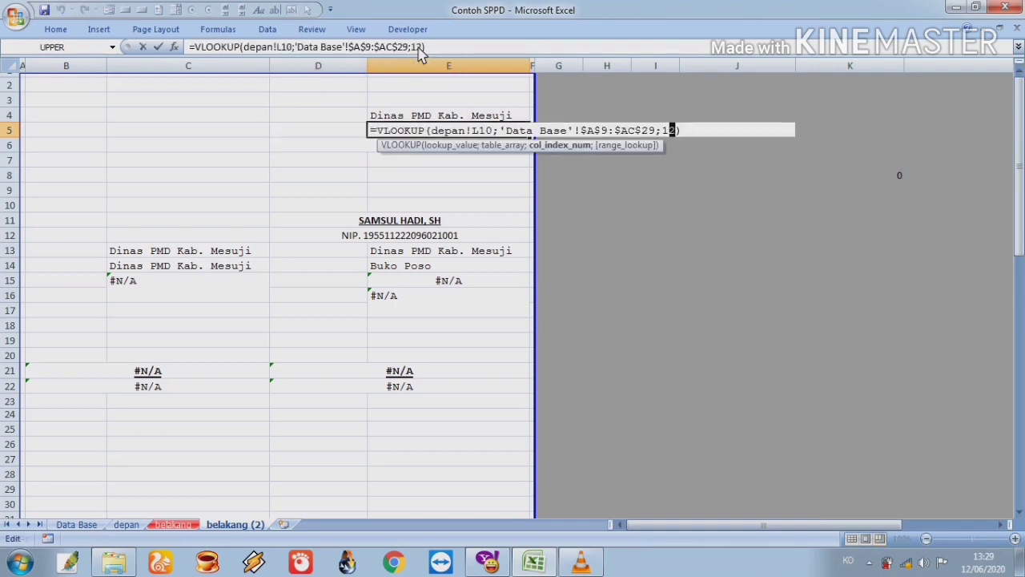
pyautogui.write('4')
pyautogui.press('Return')
pyautogui.press('Up')
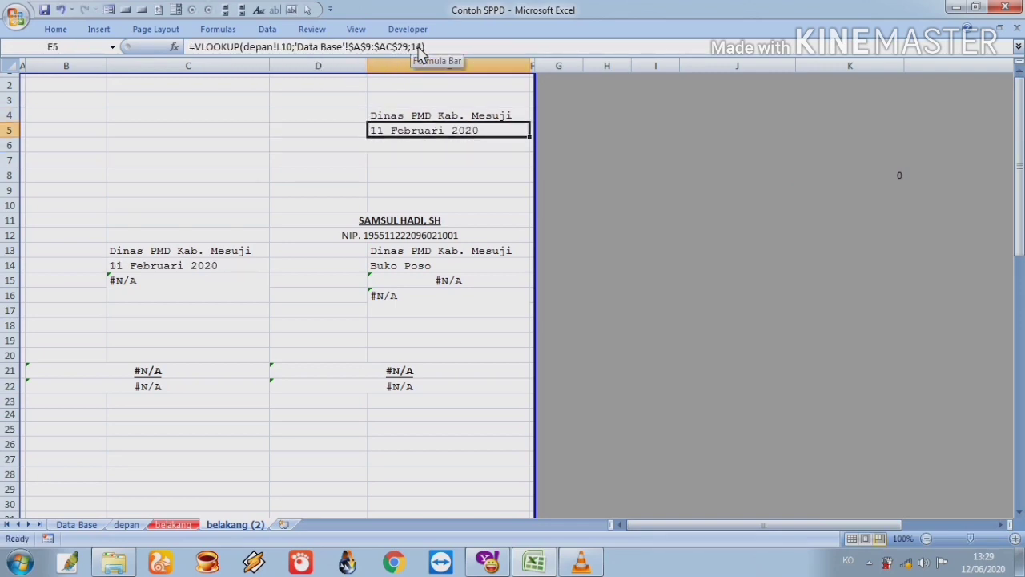
# Examine the formulas filling the Tiba di and Pada Tanggal fields in C13 and C14.
pyautogui.press('Left')
pyautogui.press('Down')
pyautogui.press('Down')
pyautogui.press('Down')
pyautogui.press('Down')
pyautogui.press('Down')
pyautogui.press('Down')
pyautogui.press('Down')
pyautogui.press('Down')
pyautogui.press('Down')
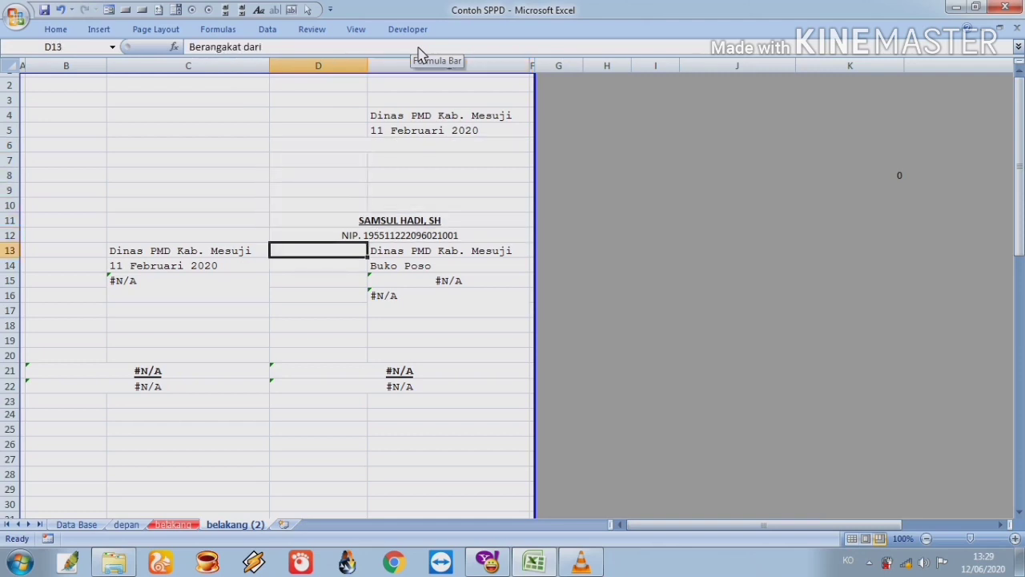
pyautogui.press('Left')
pyautogui.press('Up')
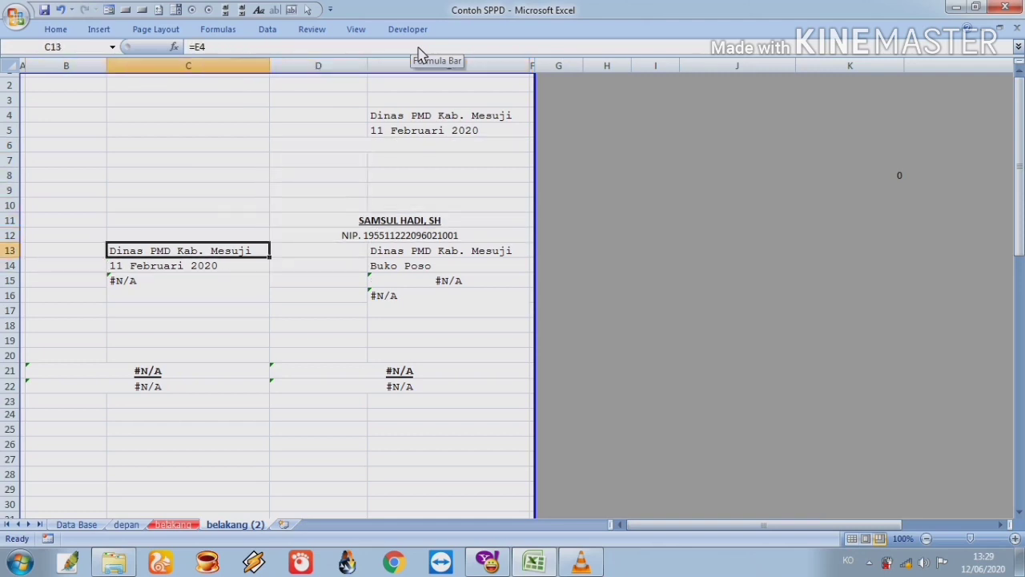
pyautogui.press('Right')
pyautogui.press('Right')
pyautogui.press('Left')
pyautogui.press('Left')
pyautogui.press('F2')
pyautogui.press('Return')
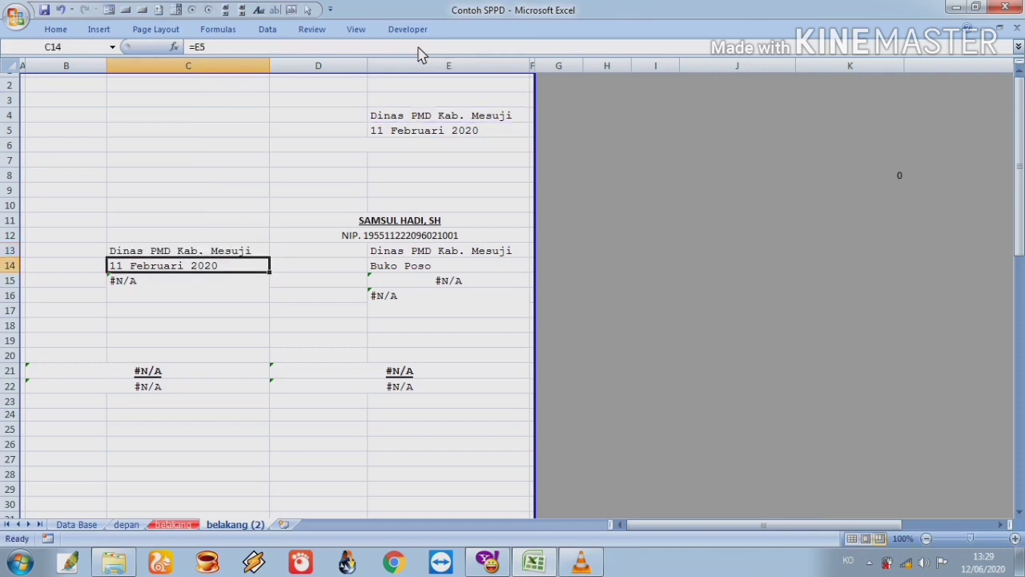
pyautogui.press('Up')
pyautogui.press('Left')
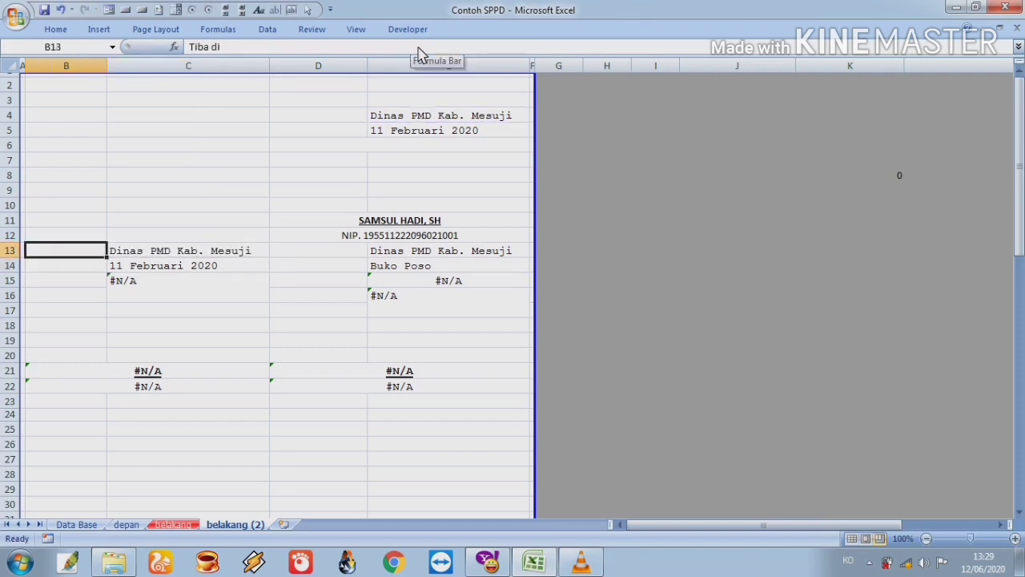
pyautogui.press('Down')
pyautogui.press('Right')
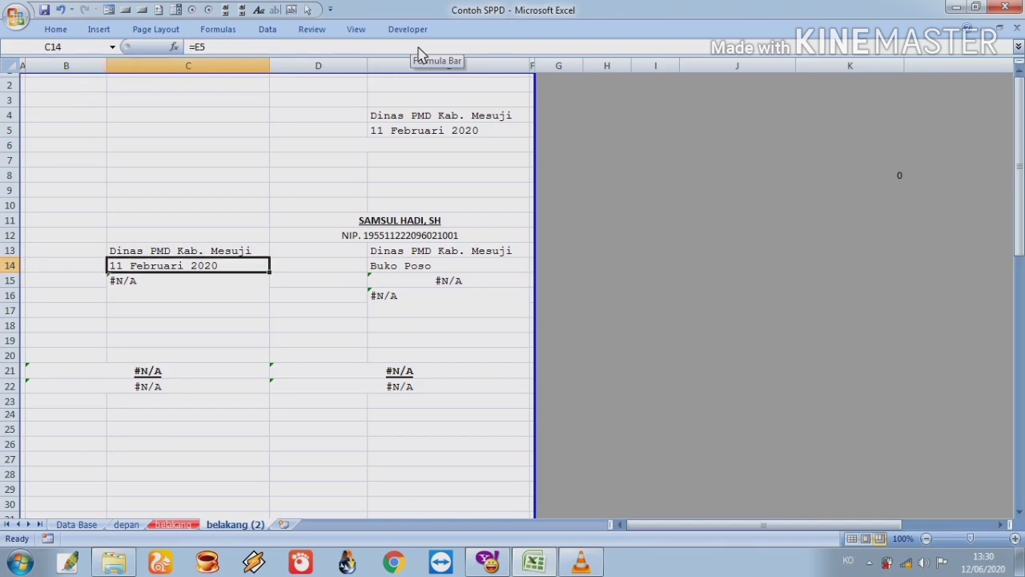
# Replace the Kepala formula in C15 with =VLOOKUP(depan!L10;'Data Base'!$A$9:$AC$29;12).
pyautogui.press('Down')
pyautogui.press('Left')
pyautogui.press('Right')
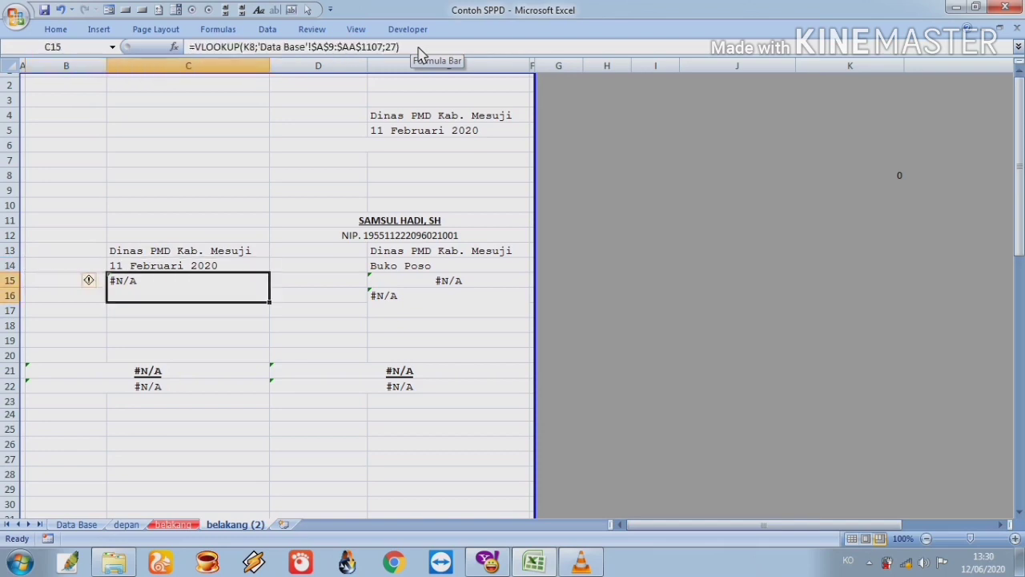
pyautogui.press('Left')
pyautogui.press('Right')
pyautogui.press('BackSpace')
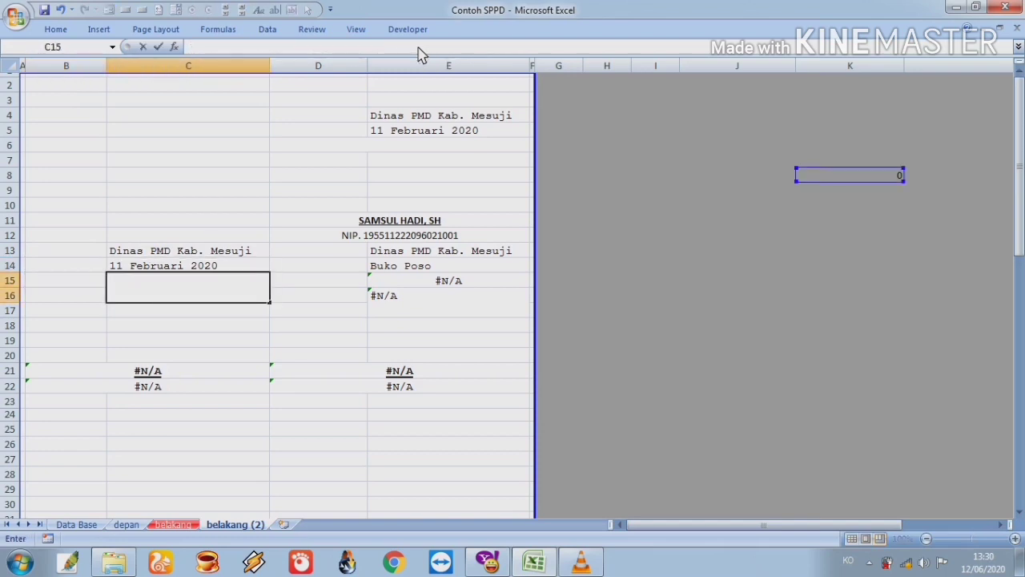
pyautogui.write("=VLOOKUP(depan!L10;'Data Base'!$A$9:$AC$29;12)")
pyautogui.press('Return')
pyautogui.press('Up')
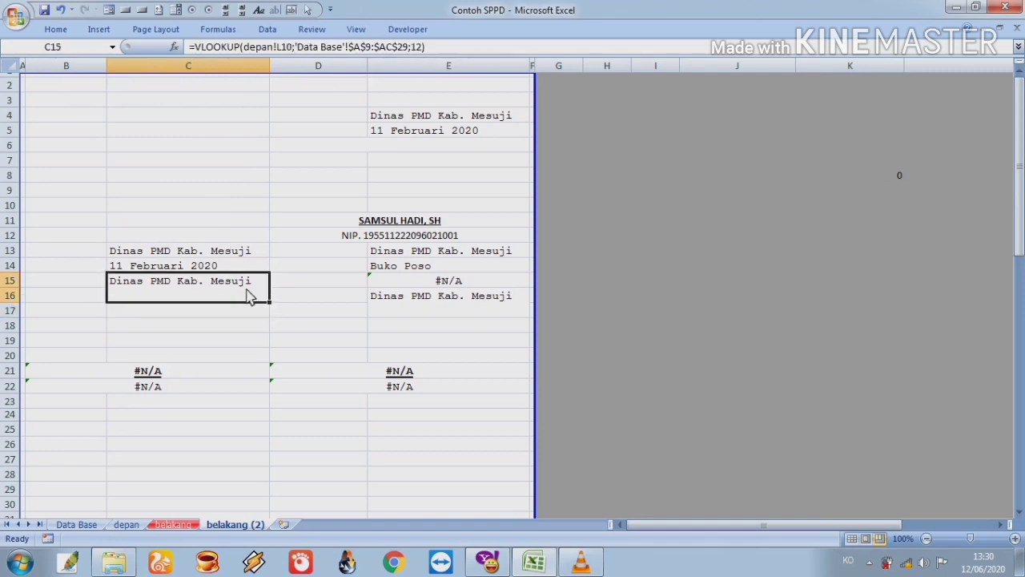
# Look up the Jabatan column number in Data Base and set the VLOOKUP column index in C15 of belakang (2) to 27.
pyautogui.click(84, 524)
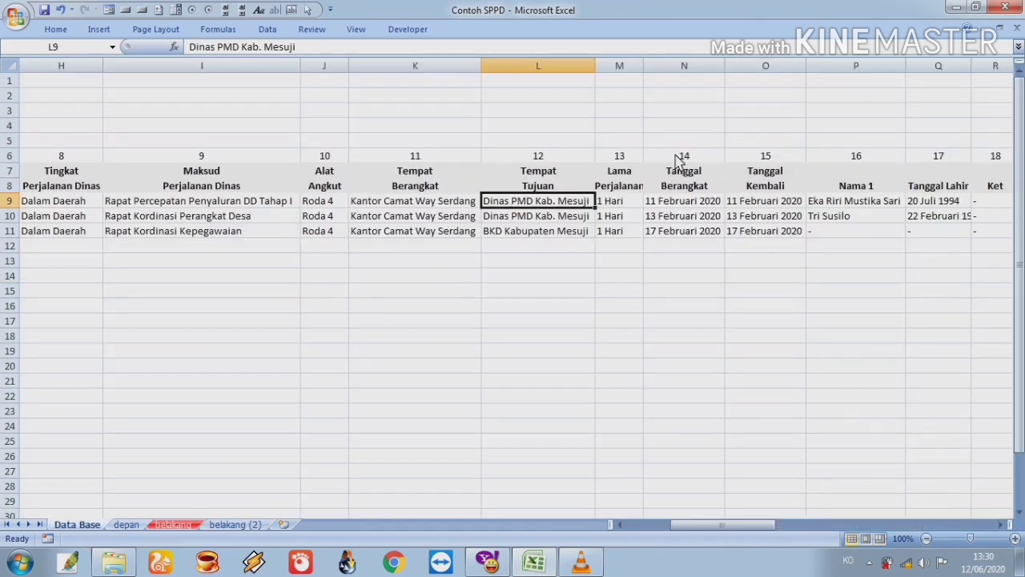
pyautogui.press('Right')
pyautogui.press('Right')
pyautogui.press('Right')
pyautogui.press('Right')
pyautogui.press('Right')
pyautogui.press('Right')
pyautogui.press('Right')
pyautogui.press('Right')
pyautogui.press('Right')
pyautogui.press('Right')
pyautogui.press('Right')
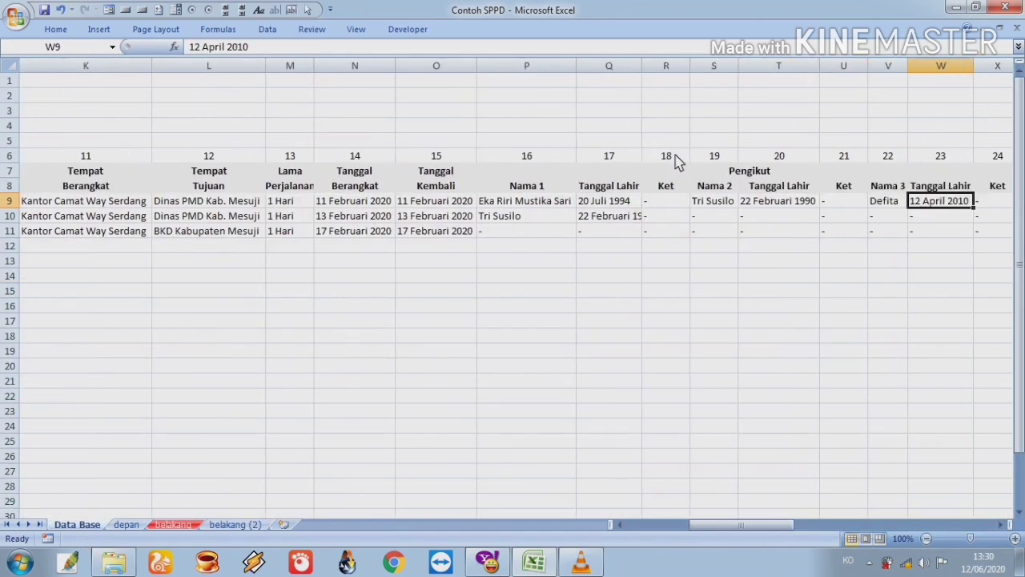
pyautogui.press('Right')
pyautogui.press('Right')
pyautogui.press('Right')
pyautogui.press('Right')
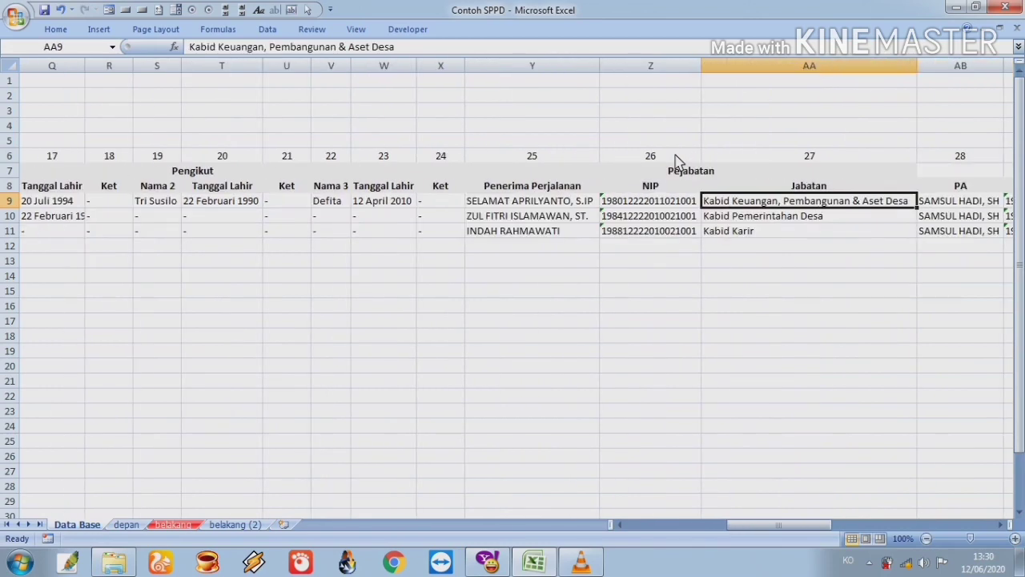
pyautogui.click(181, 525)
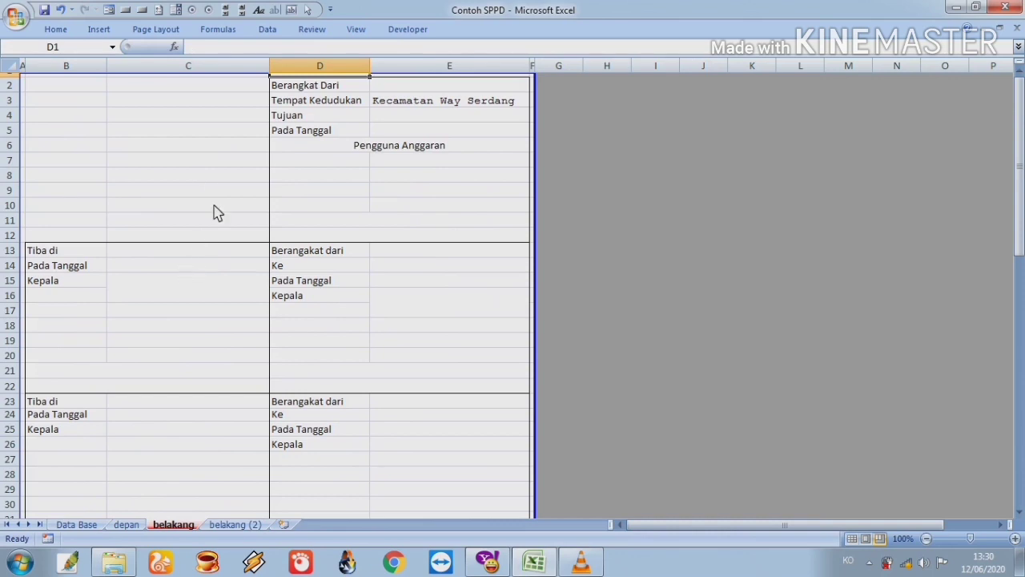
pyautogui.click(221, 526)
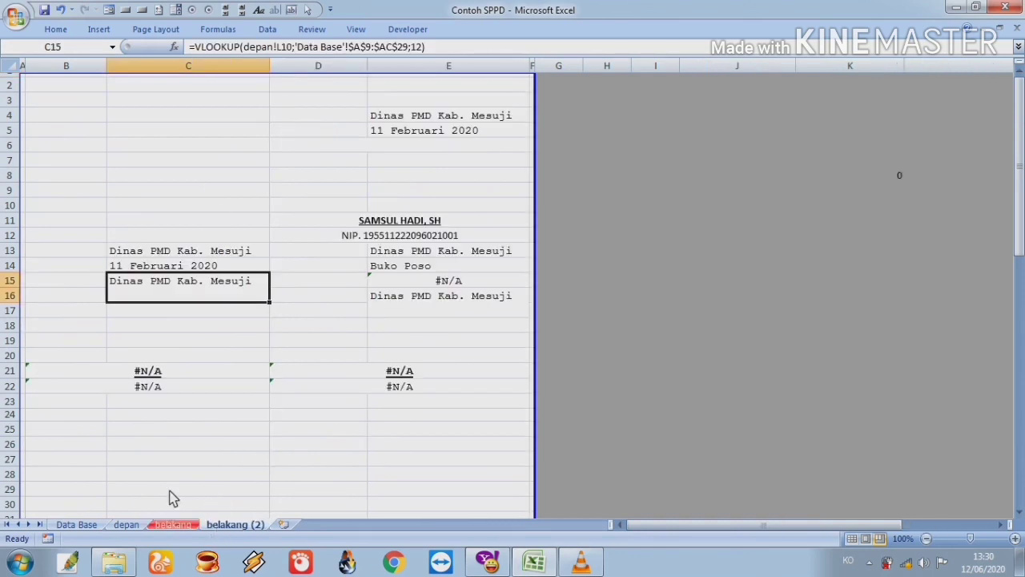
pyautogui.doubleClick(227, 296)
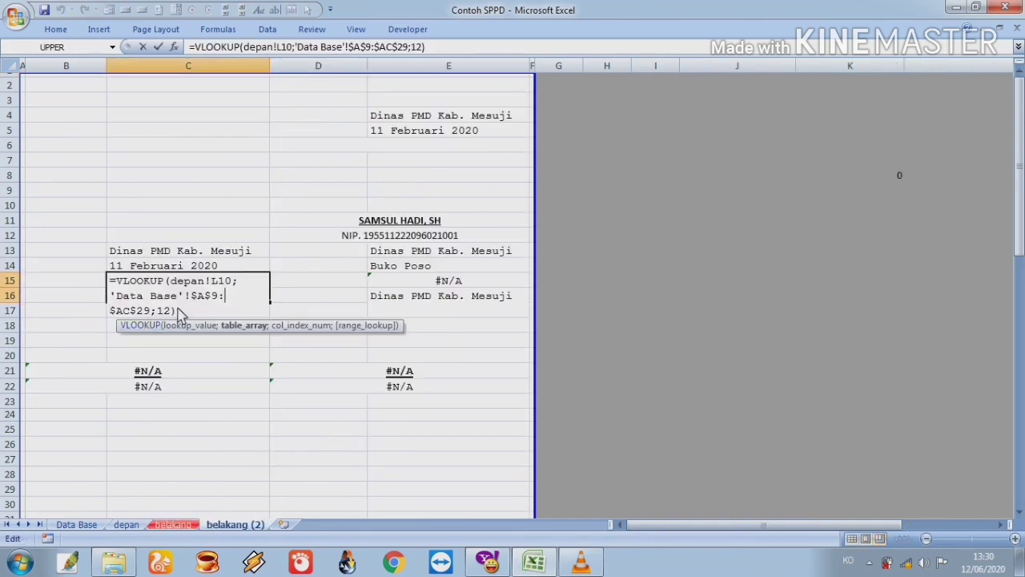
pyautogui.moveTo(171, 317); pyautogui.dragTo(165, 318)
pyautogui.write('2')
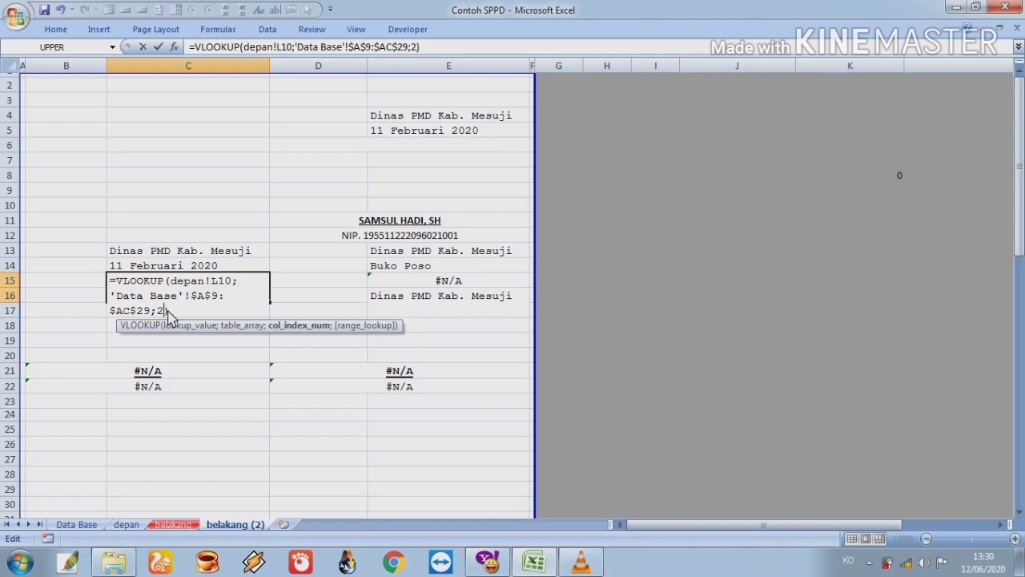
pyautogui.write('7')
pyautogui.press('Return')
pyautogui.press('Up')
# Replace the official's name and NIP formulas in B21 and B22 with =VLOOKUP(depan!L10;'Data Base'!$A$9:$AC$29;12).
pyautogui.press('Down')
pyautogui.press('Down')
pyautogui.press('Down')
pyautogui.press('Down')
pyautogui.press('Down')
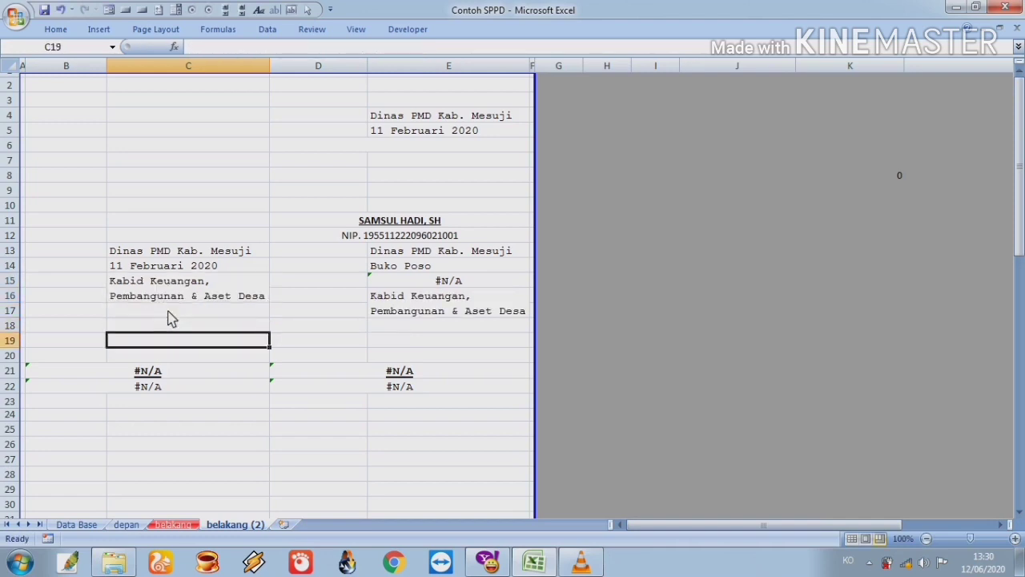
pyautogui.press('BackSpace')
pyautogui.write("=VLOOKUP(depan!L10;'Data Base'!$A$9:$AC$29;12)")
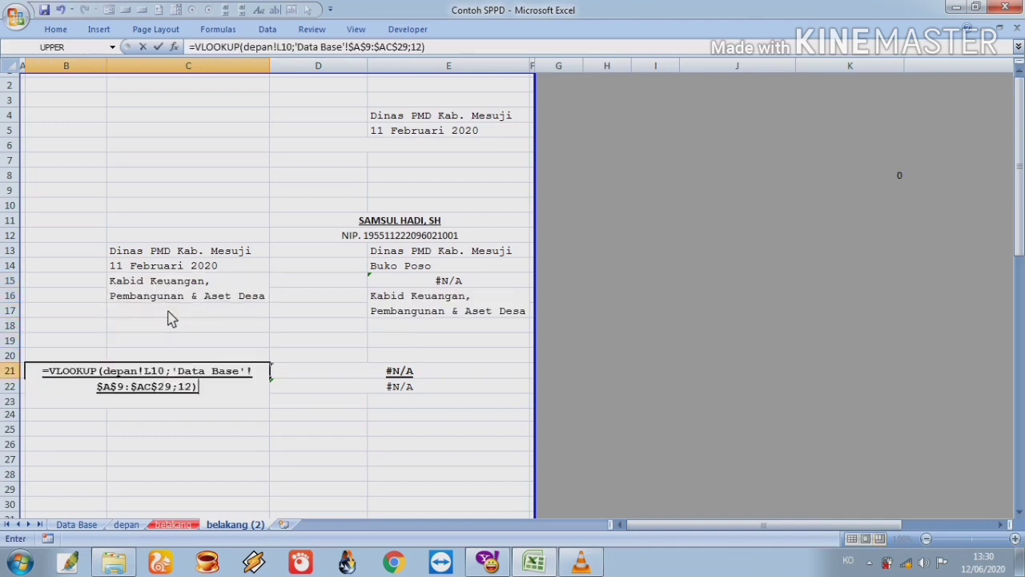
pyautogui.press('Return')
pyautogui.press('BackSpace')
pyautogui.write("=VLOOKUP(depan!L10;'Data Base'!$A$9:$AC$29;12)")
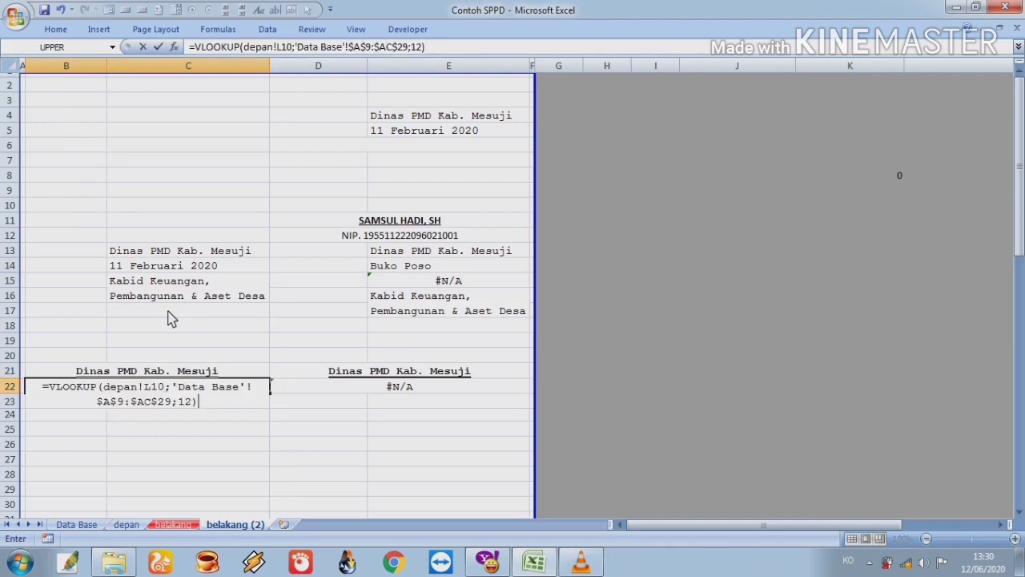
pyautogui.press('Return')
pyautogui.press('Up')
pyautogui.press('Up')
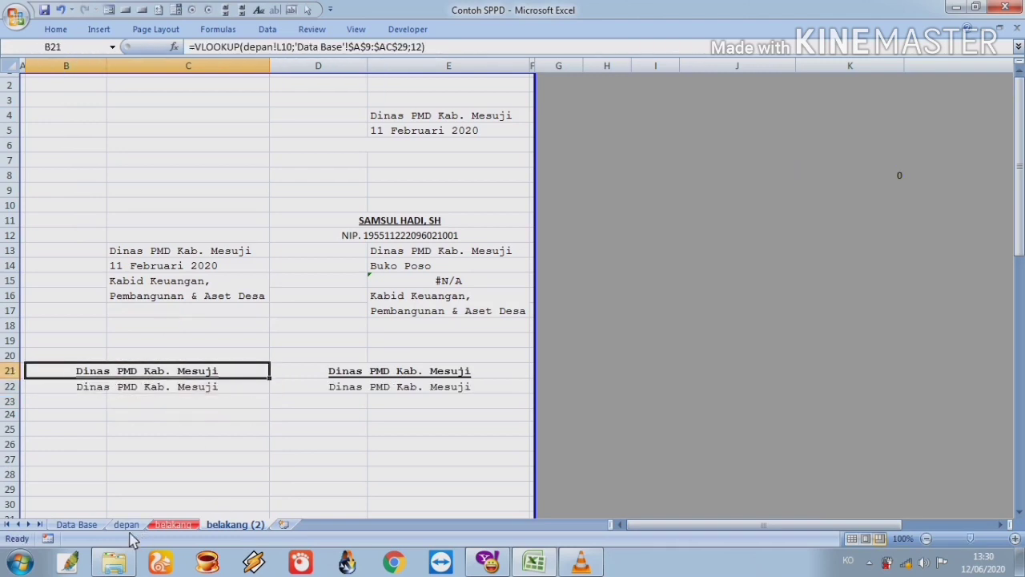
# Look up the Penerima Perjalanan column number in Data Base and set the VLOOKUP column index in B21 of belakang (2) to 25.
pyautogui.click(94, 524)
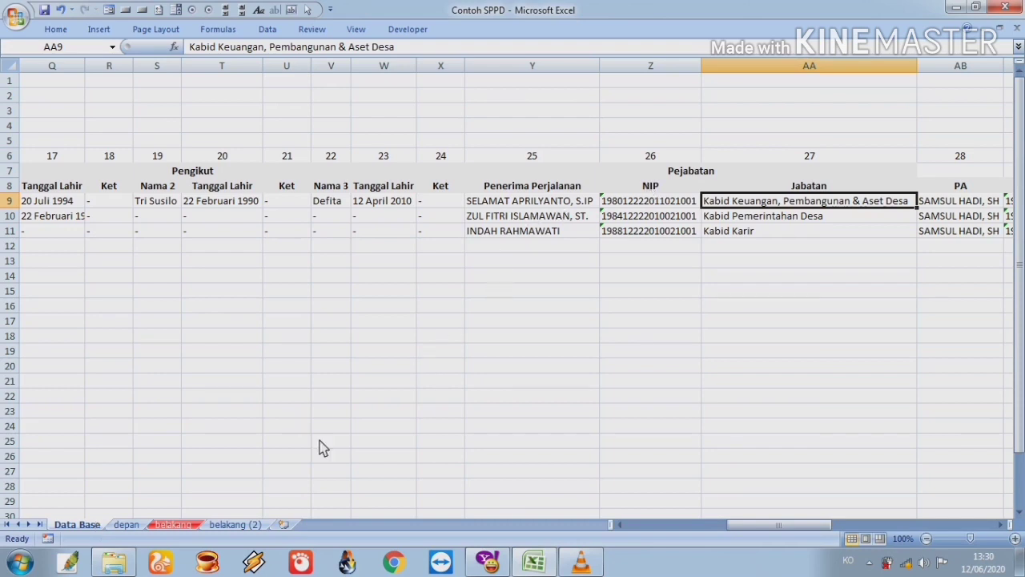
pyautogui.click(224, 524)
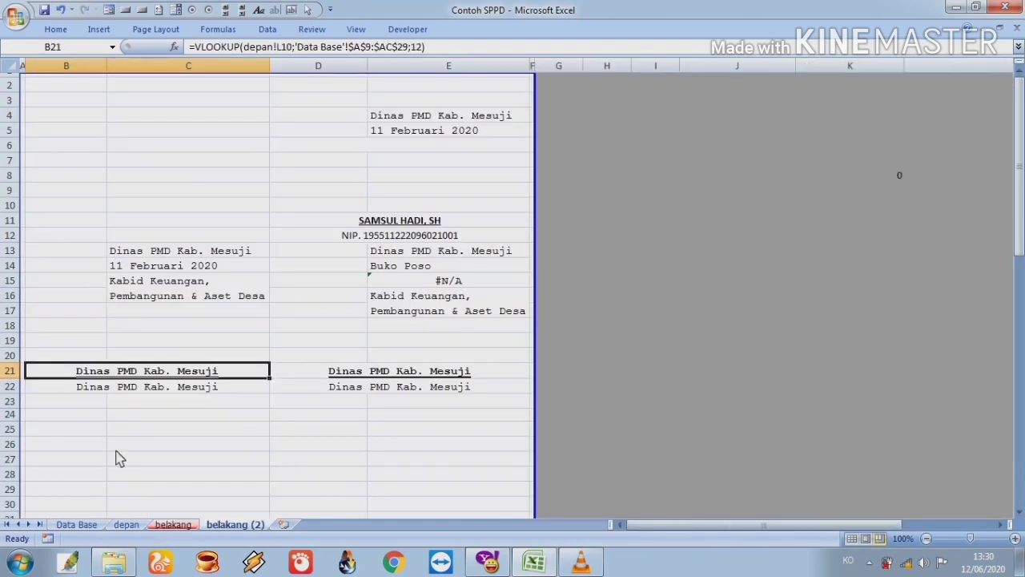
pyautogui.doubleClick(136, 372)
pyautogui.press('Right')
pyautogui.press('Right')
pyautogui.press('Right')
pyautogui.press('Right')
pyautogui.press('Right')
pyautogui.press('Right')
pyautogui.press('Right')
pyautogui.press('Right')
pyautogui.press('Right')
pyautogui.press('Right')
pyautogui.press('Right')
pyautogui.press('Right')
pyautogui.press('Right')
pyautogui.press('Right')
pyautogui.press('Right')
pyautogui.press('Right')
pyautogui.press('Right')
pyautogui.press('Right')
pyautogui.press('Right')
pyautogui.press('Right')
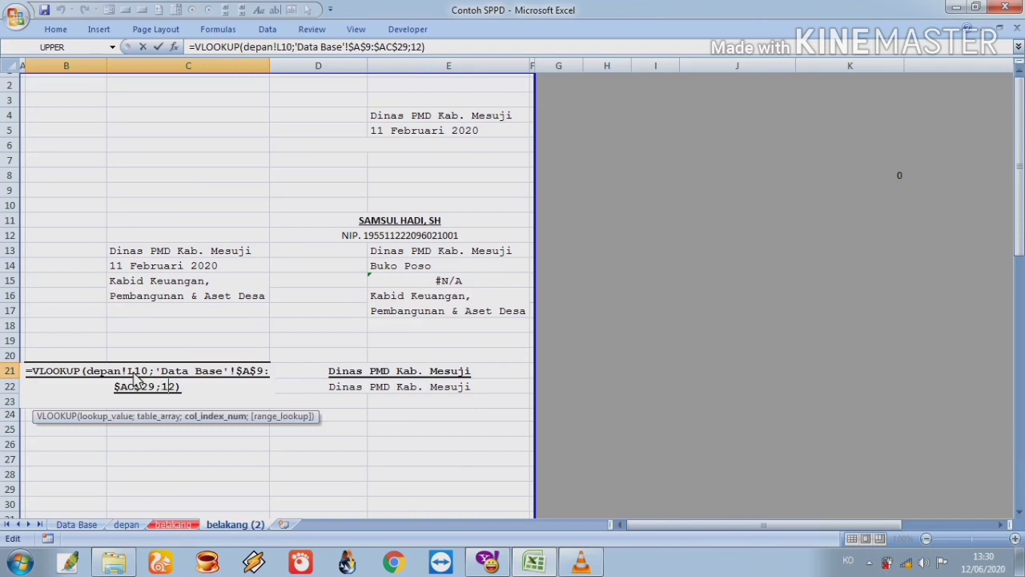
pyautogui.hotkey('shift', 'Right')
pyautogui.hotkey('shift', 'Right')
pyautogui.write('15')
pyautogui.press('Return')
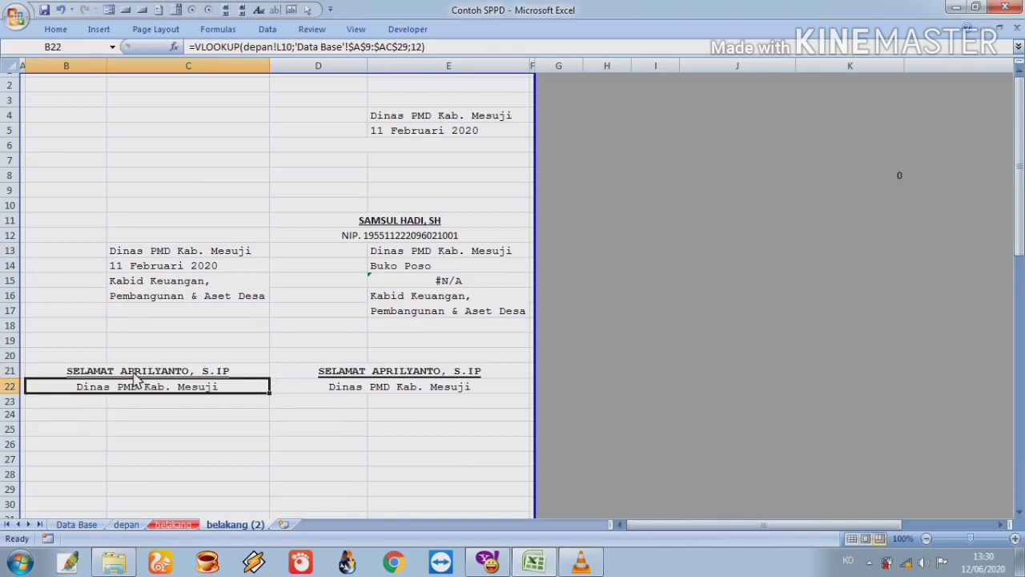
# Set the VLOOKUP column index in B22 to 26, the NIP column of Data Base.
pyautogui.press('F2')
pyautogui.write('15')
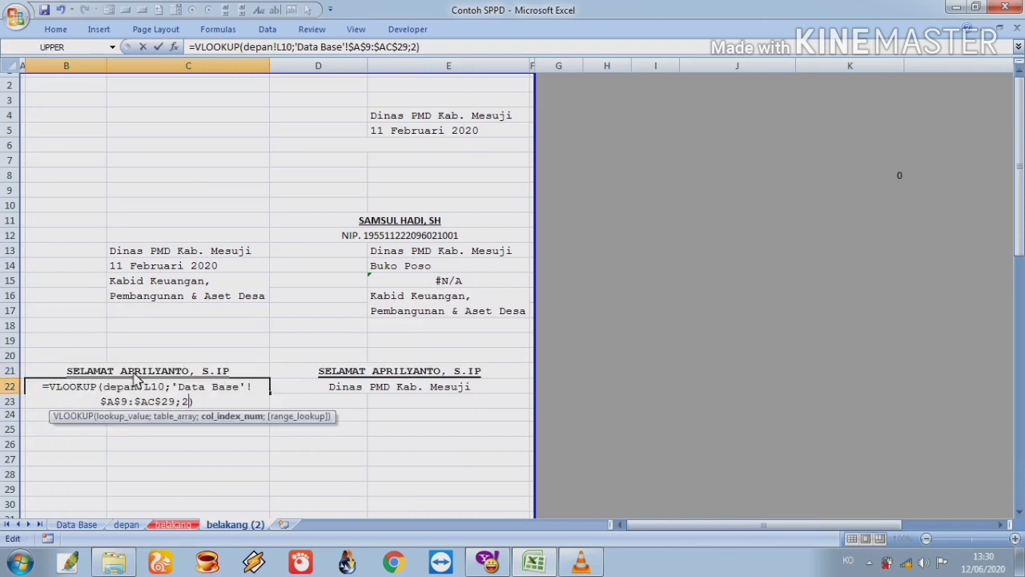
pyautogui.press('Return')
# Examine the Berangakat dari, Ke and Pada Tanggal labels and the formulas beside them in D13:E15.
pyautogui.press('Up')
pyautogui.press('Up')
pyautogui.press('Right')
pyautogui.press('Right')
pyautogui.press('Up')
pyautogui.press('Up')
pyautogui.press('Up')
pyautogui.press('Up')
pyautogui.press('Up')
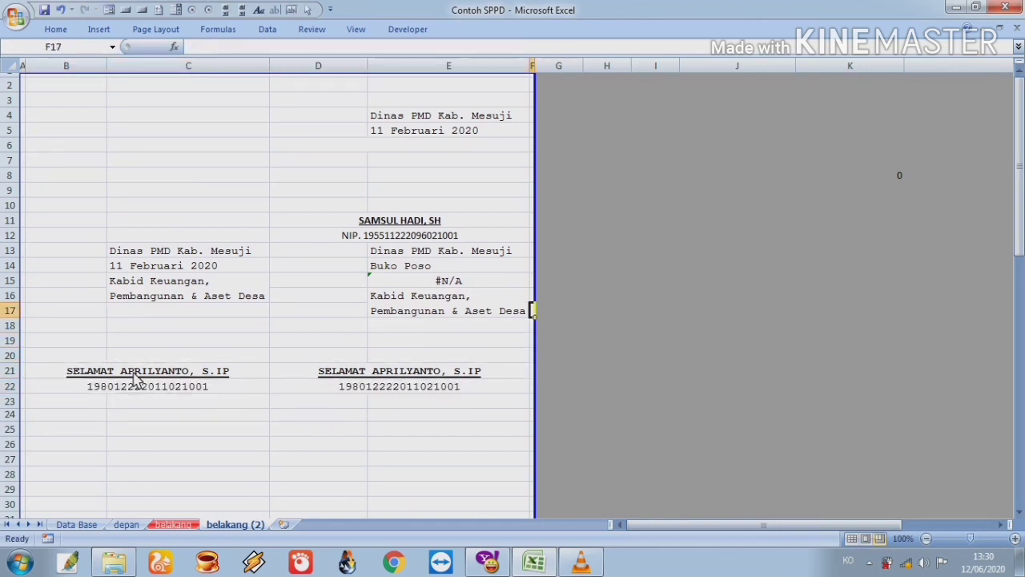
pyautogui.press('Left')
pyautogui.press('Up')
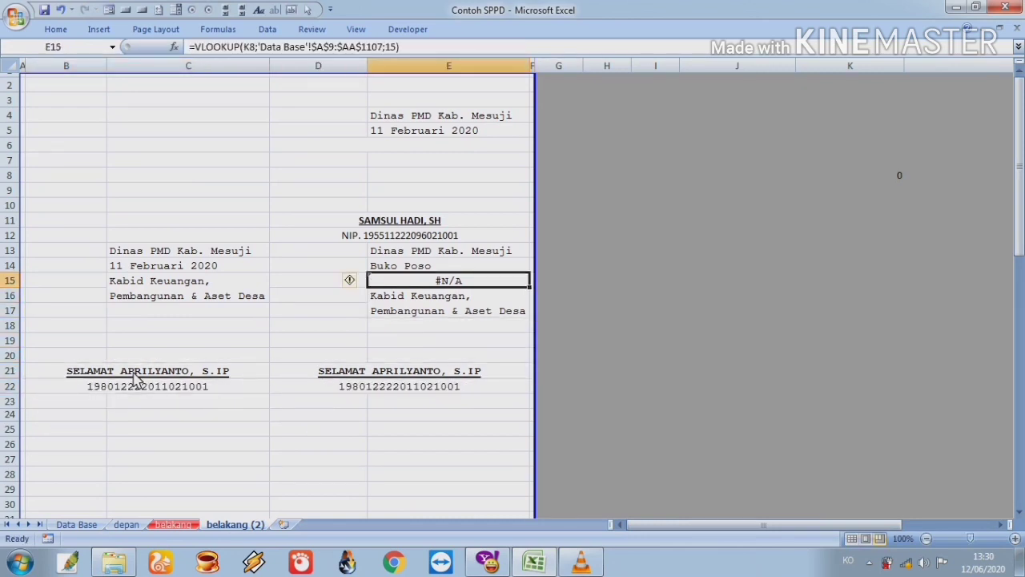
pyautogui.press('Left')
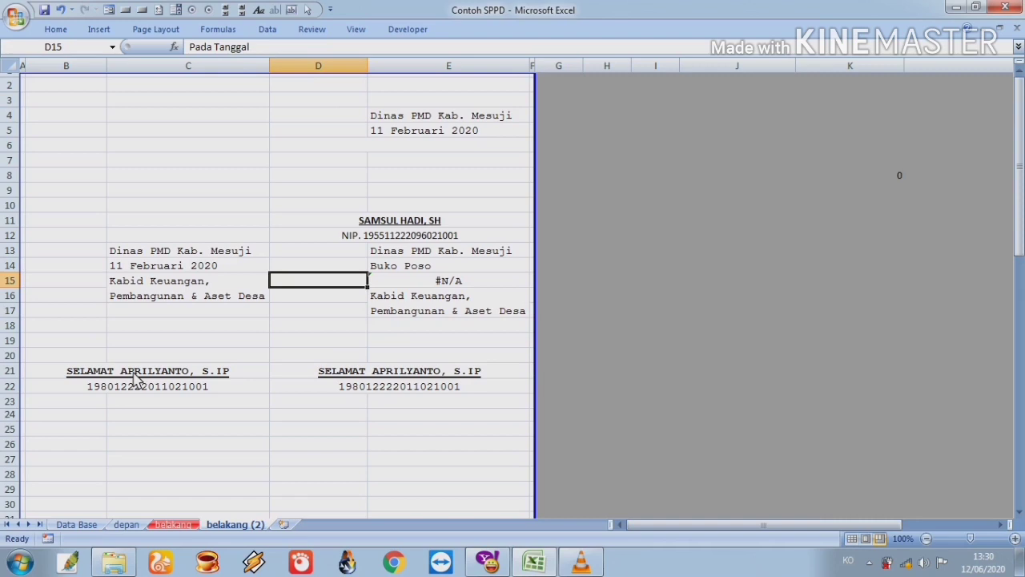
pyautogui.press('Up')
pyautogui.press('Down')
pyautogui.press('Right')
pyautogui.press('Left')
pyautogui.press('Up')
pyautogui.press('Up')
pyautogui.press('Down')
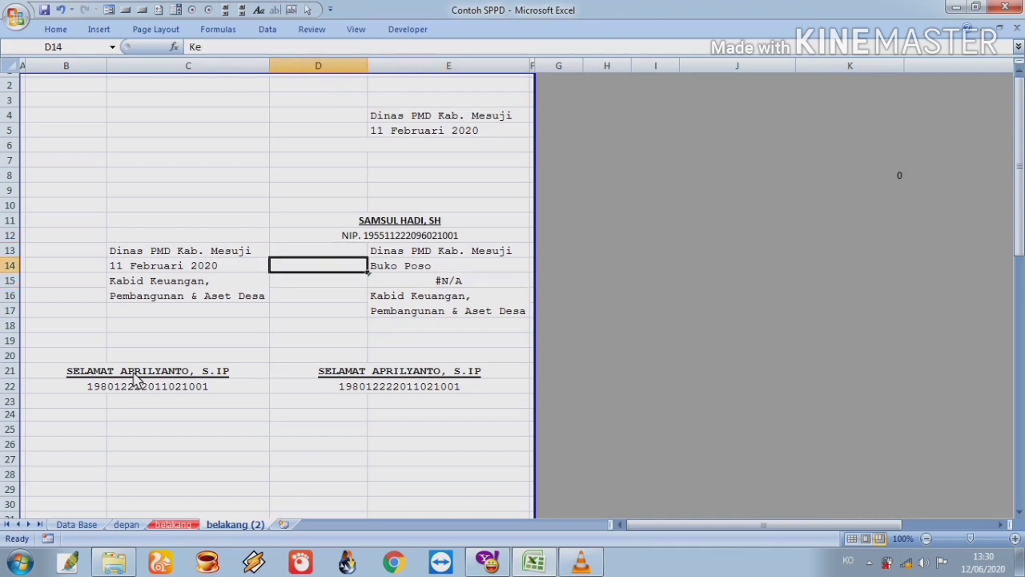
pyautogui.press('Right')
pyautogui.press('Left')
pyautogui.press('Up')
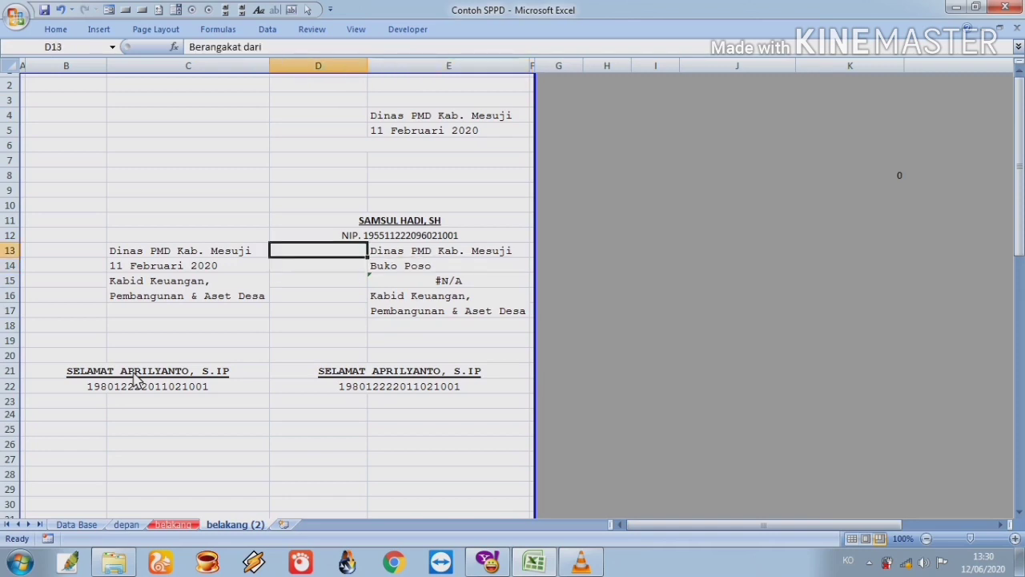
pyautogui.press('Down')
pyautogui.press('Right')
pyautogui.press('F2')
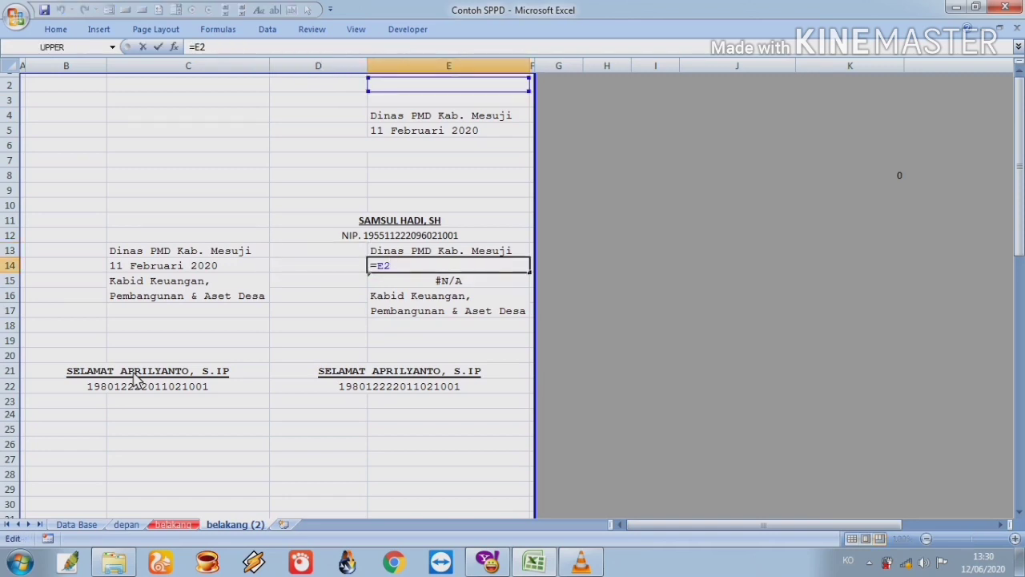
pyautogui.press('Return')
pyautogui.press('Up')
pyautogui.press('Down')
pyautogui.press('Up')
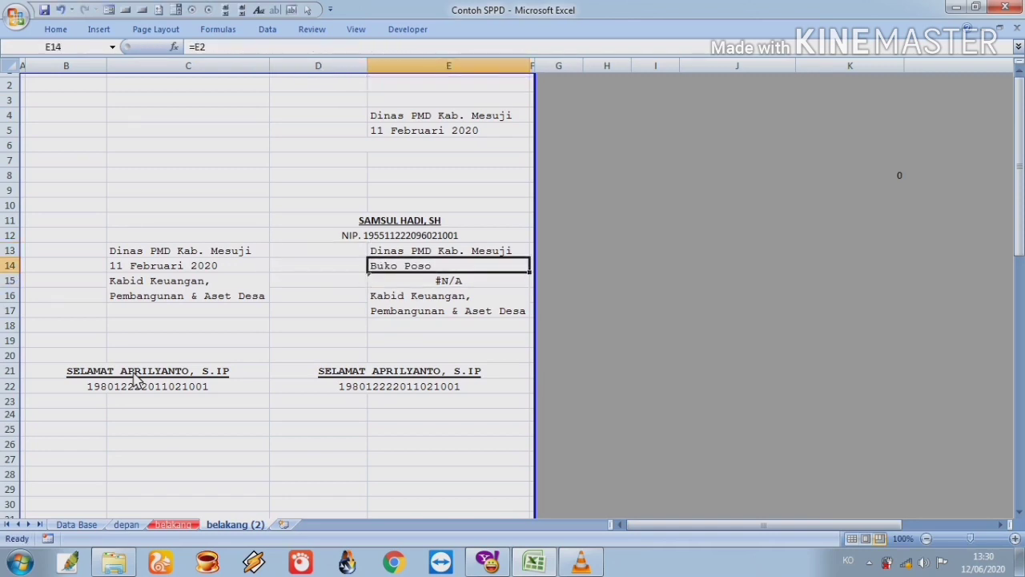
pyautogui.press('Up')
pyautogui.press('Down')
# Clear the Buko Poso text from cell E2 of belakang (2).
pyautogui.press('Up')
pyautogui.press('Up')
pyautogui.press('Up')
pyautogui.press('Up')
pyautogui.press('Up')
pyautogui.press('Up')
pyautogui.press('Up')
pyautogui.press('Up')
pyautogui.press('Up')
pyautogui.press('Up')
pyautogui.press('Up')
pyautogui.press('Up')
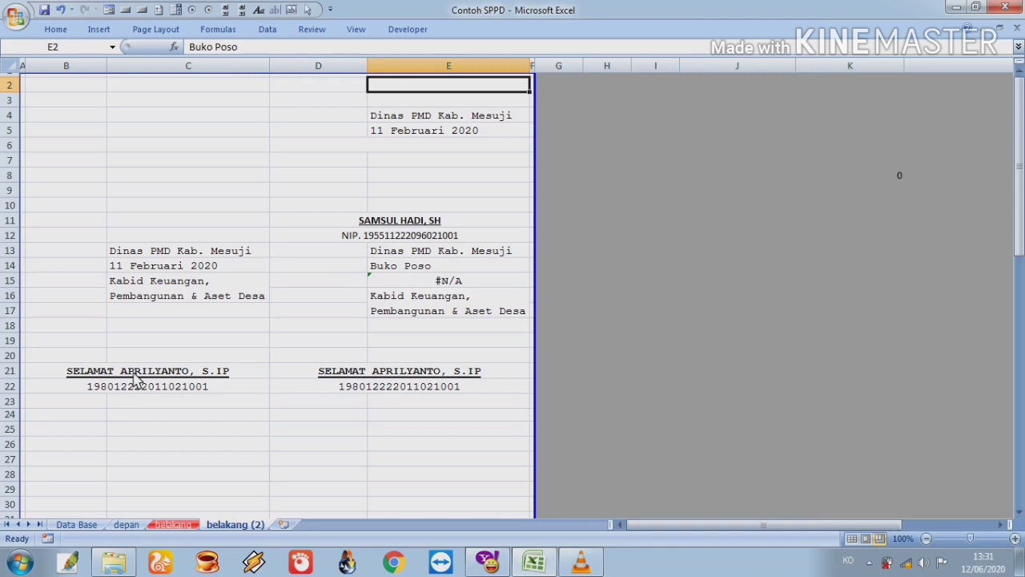
pyautogui.write('=')
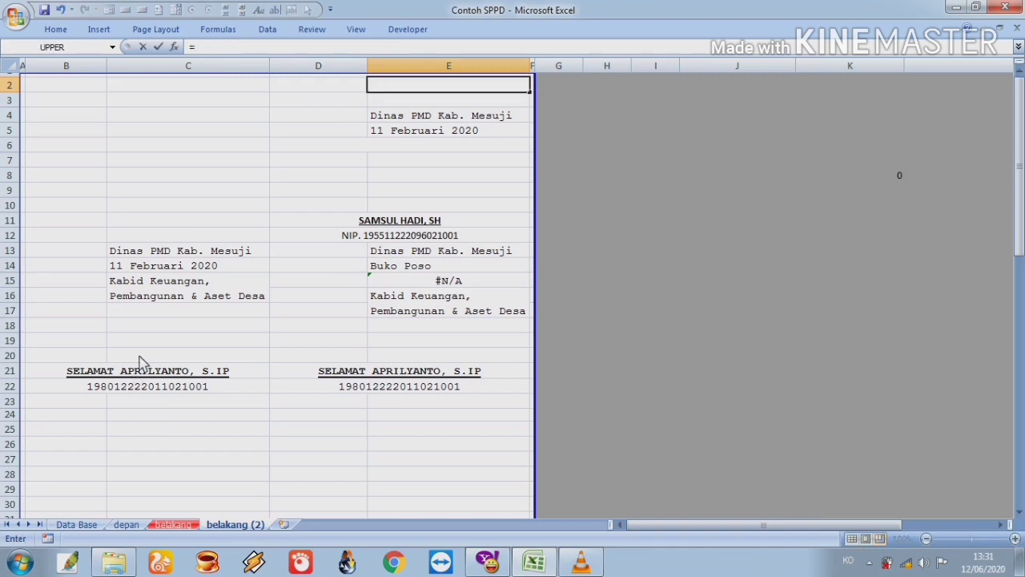
pyautogui.press('BackSpace')
pyautogui.press('Return')
# Replace the formula beside the Ke label in E14 with a link to the departure place on depan, =depan!E19.
pyautogui.press('Down')
pyautogui.press('Down')
pyautogui.press('Down')
pyautogui.press('Down')
pyautogui.press('Down')
pyautogui.press('Down')
pyautogui.press('Down')
pyautogui.press('Down')
pyautogui.press('Down')
pyautogui.press('Down')
pyautogui.press('Down')
pyautogui.press('Down')
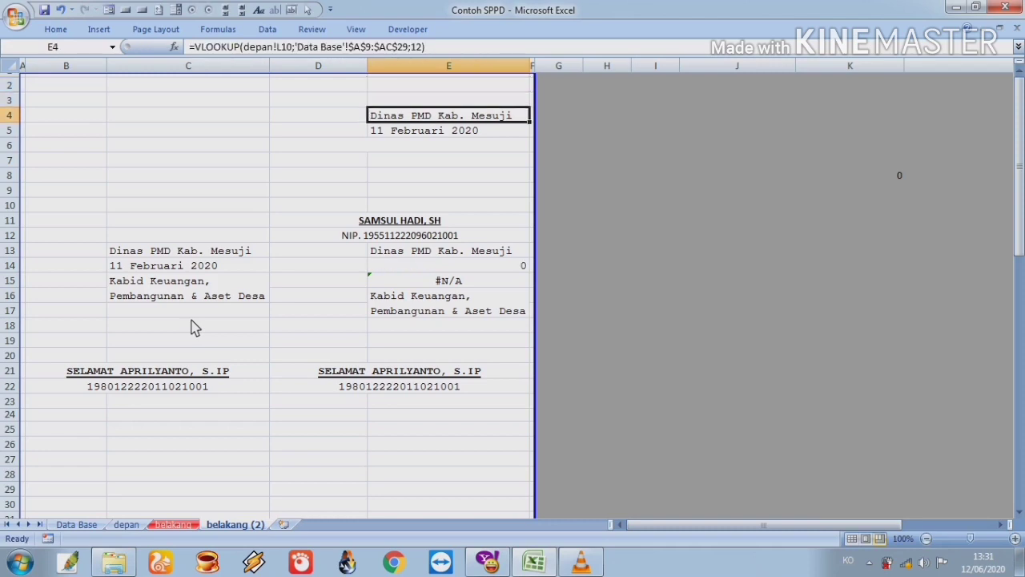
pyautogui.press('Up')
pyautogui.press('Left')
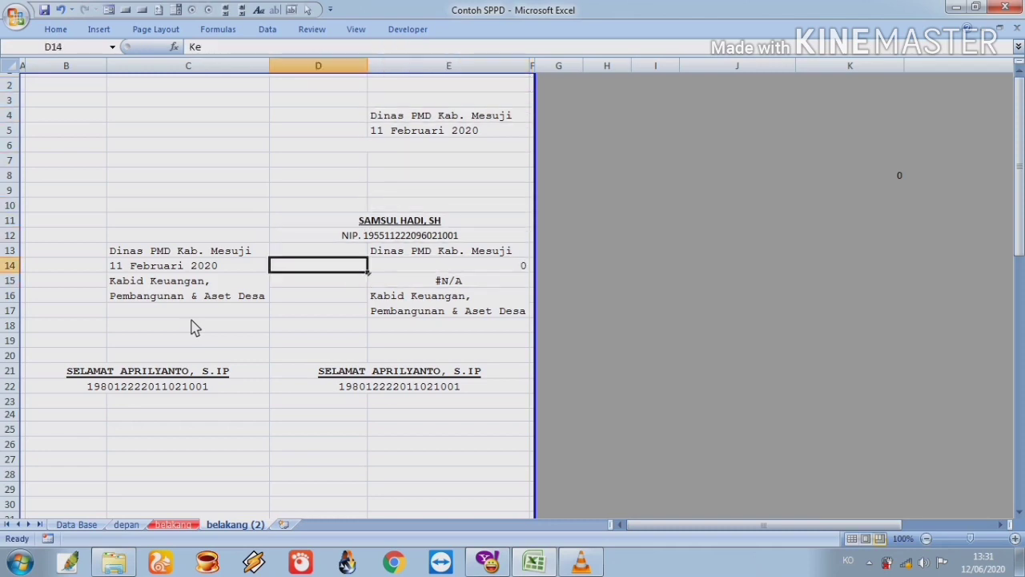
pyautogui.press('Right')
pyautogui.press('Left')
pyautogui.press('Up')
pyautogui.press('Down')
pyautogui.press('Right')
pyautogui.press('Left')
pyautogui.press('Right')
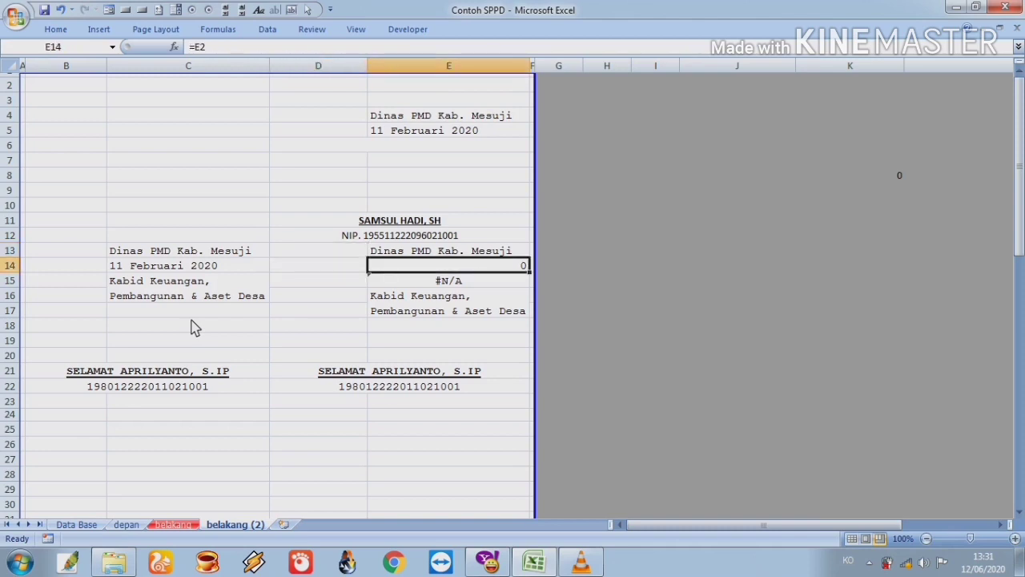
pyautogui.write('=')
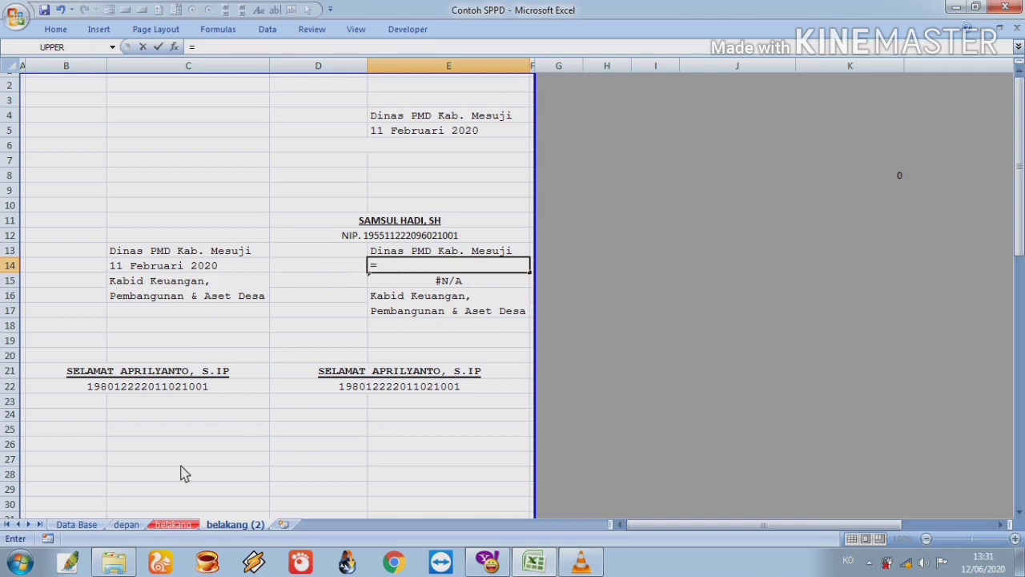
pyautogui.click(124, 527)
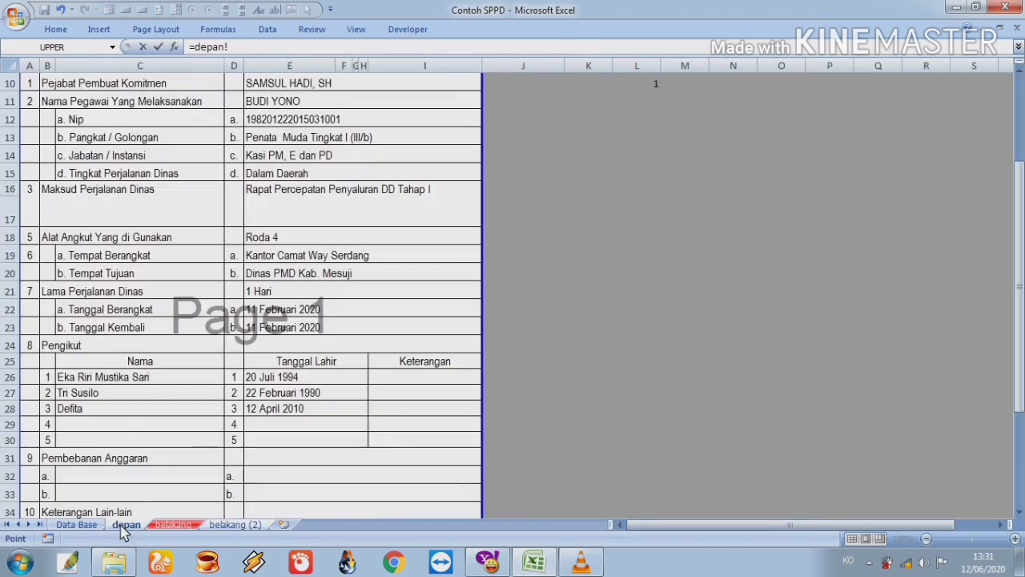
pyautogui.click(350, 261)
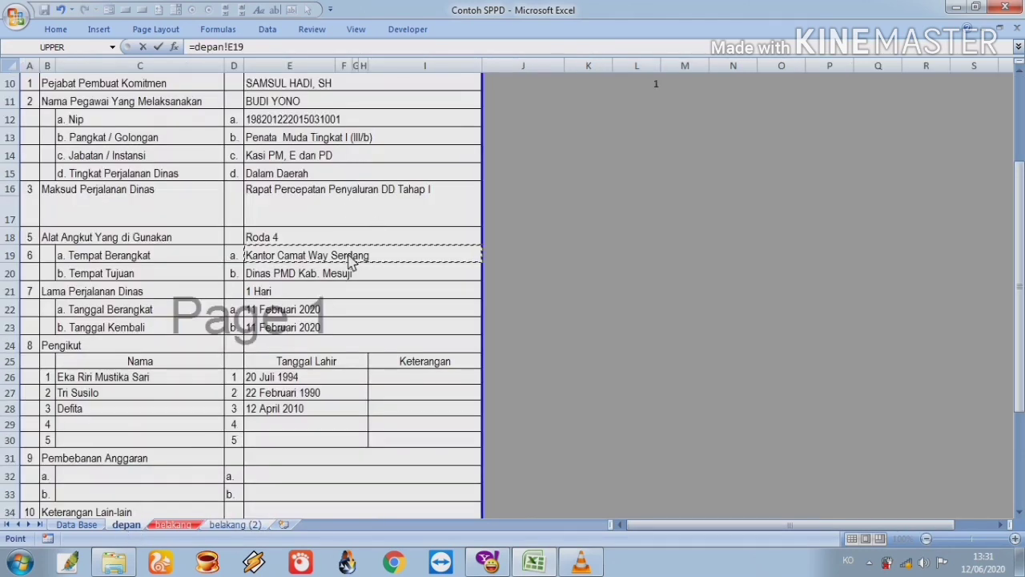
pyautogui.press('Return')
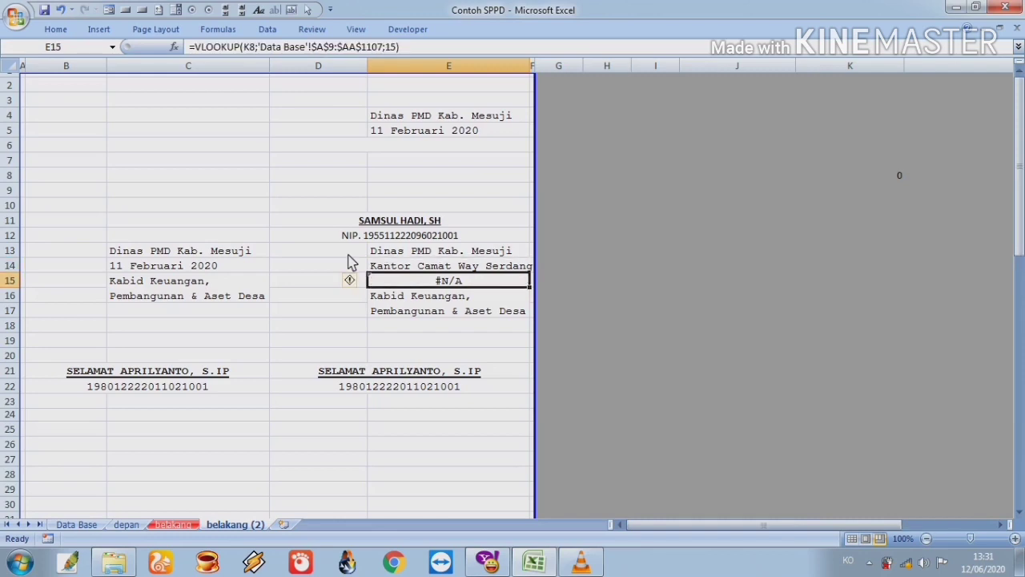
# Replace the Pada Tanggal formula in E15 with a link to the return date on depan, =depan!E23.
pyautogui.write('=')
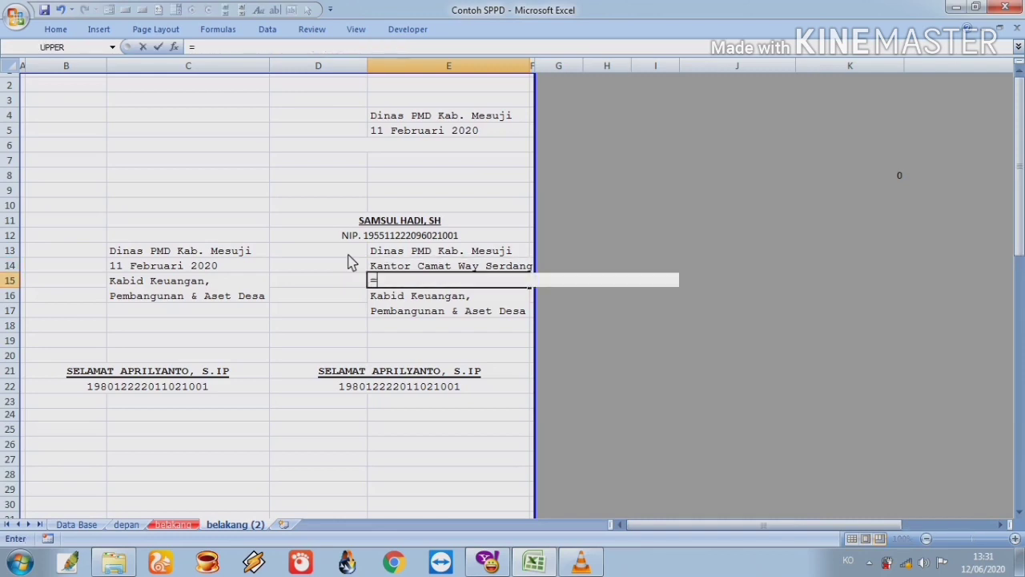
pyautogui.click(131, 526)
pyautogui.click(292, 333)
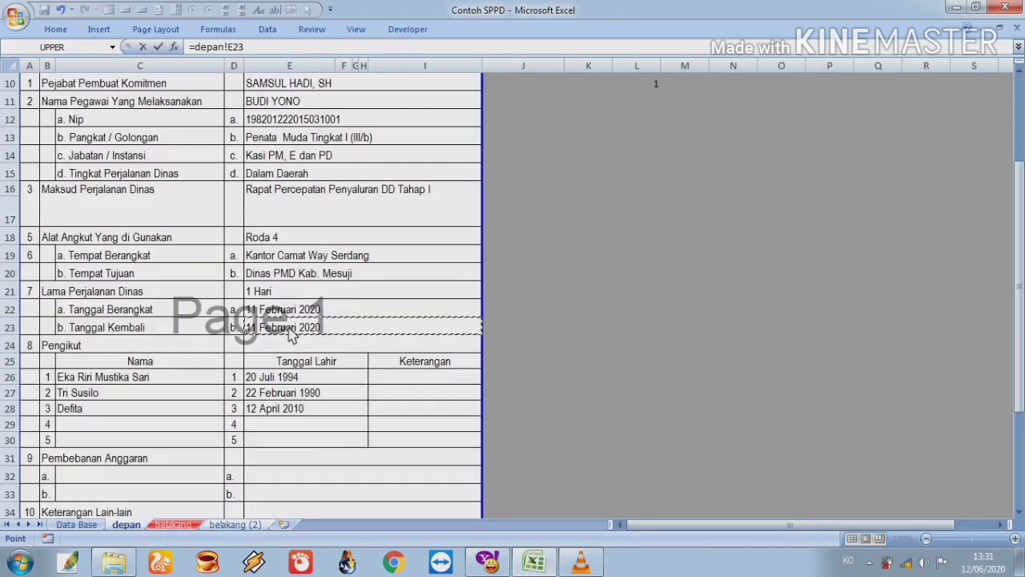
pyautogui.press('Return')
pyautogui.press('Up')
pyautogui.press('Down')
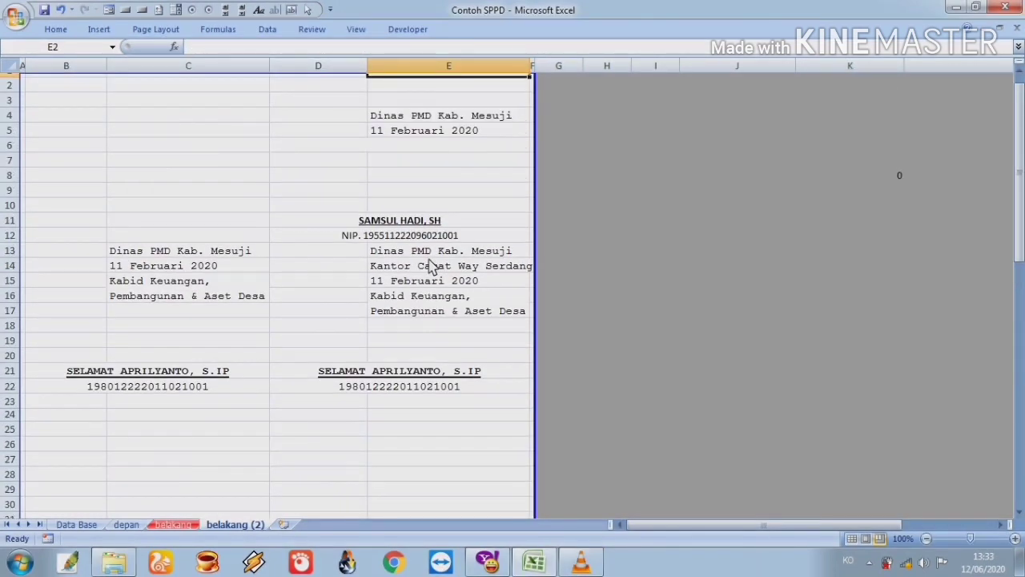
# Compare the labelled layout of the belakang sheet with the filled fields on belakang (2).
pyautogui.click(190, 524)
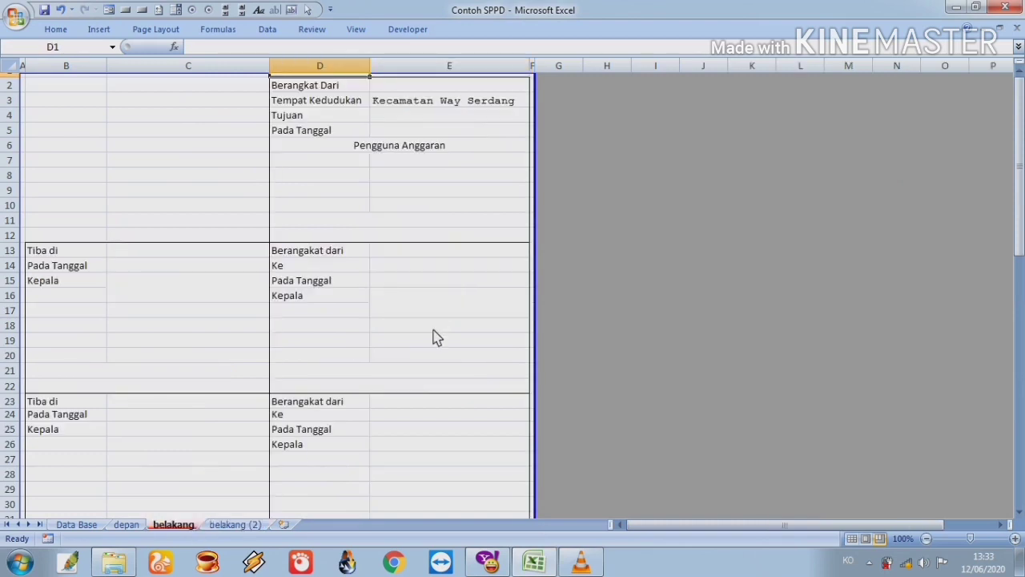
pyautogui.click(235, 526)
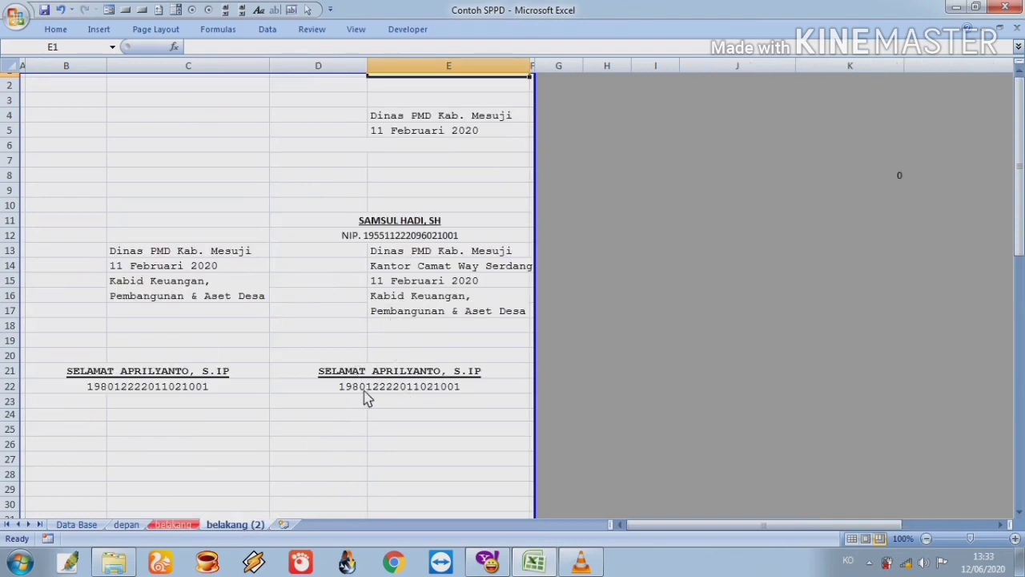
pyautogui.click(174, 524)
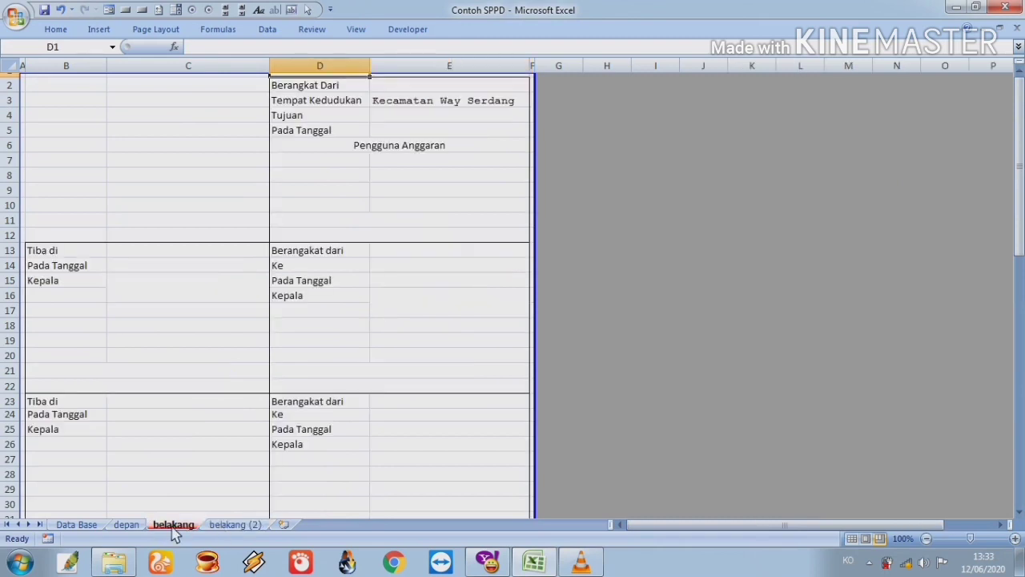
# Test the form lookups on depan by setting the record number in L10 to 2 and back to 1.
pyautogui.click(128, 525)
pyautogui.click(561, 207)
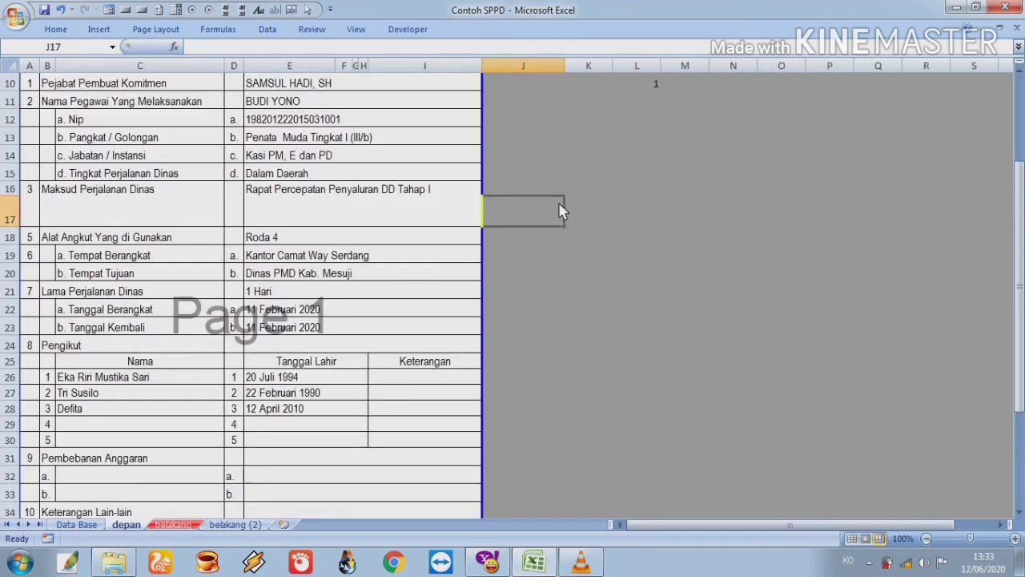
pyautogui.click(588, 119)
pyautogui.press('Up')
pyautogui.press('Up')
pyautogui.press('Up')
pyautogui.press('Up')
pyautogui.press('Up')
pyautogui.press('Up')
pyautogui.press('Up')
pyautogui.press('Up')
pyautogui.press('Up')
pyautogui.press('Up')
pyautogui.press('Up')
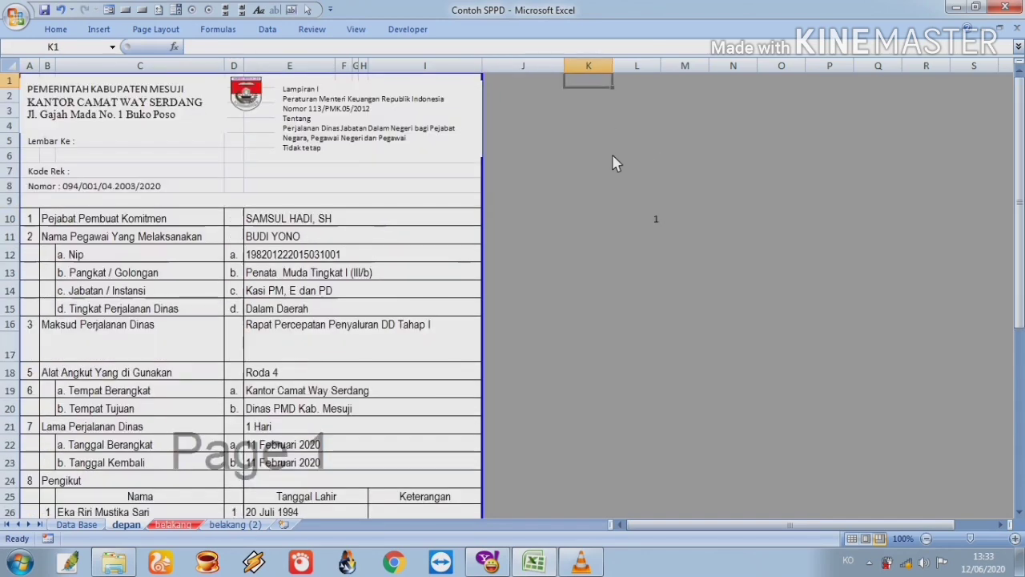
pyautogui.press('Down')
pyautogui.press('Down')
pyautogui.press('Down')
pyautogui.press('Down')
pyautogui.press('Down')
pyautogui.press('Down')
pyautogui.press('Down')
pyautogui.press('Down')
pyautogui.press('Down')
pyautogui.press('Down')
pyautogui.press('Right')
pyautogui.press('Up')
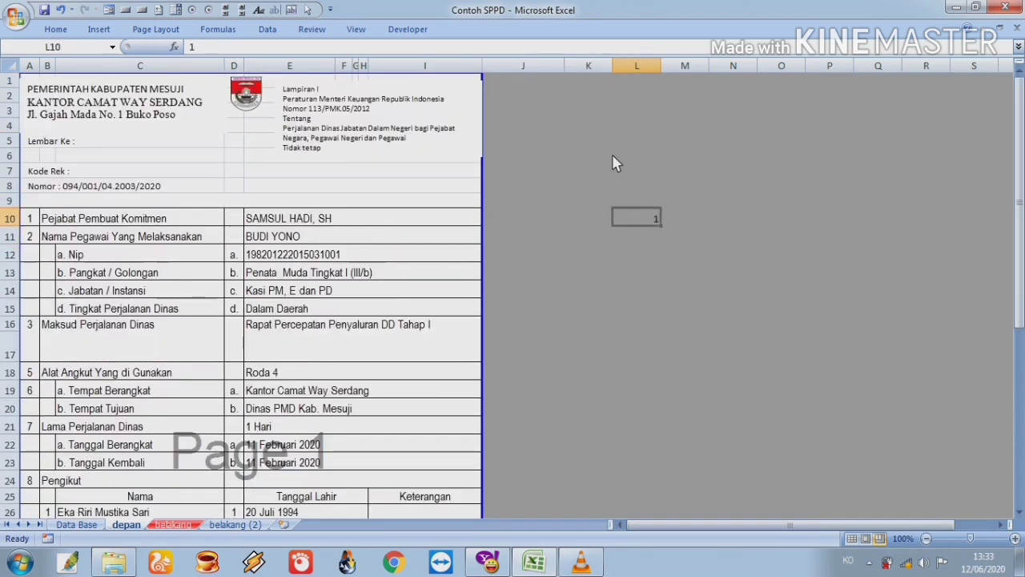
pyautogui.write('2')
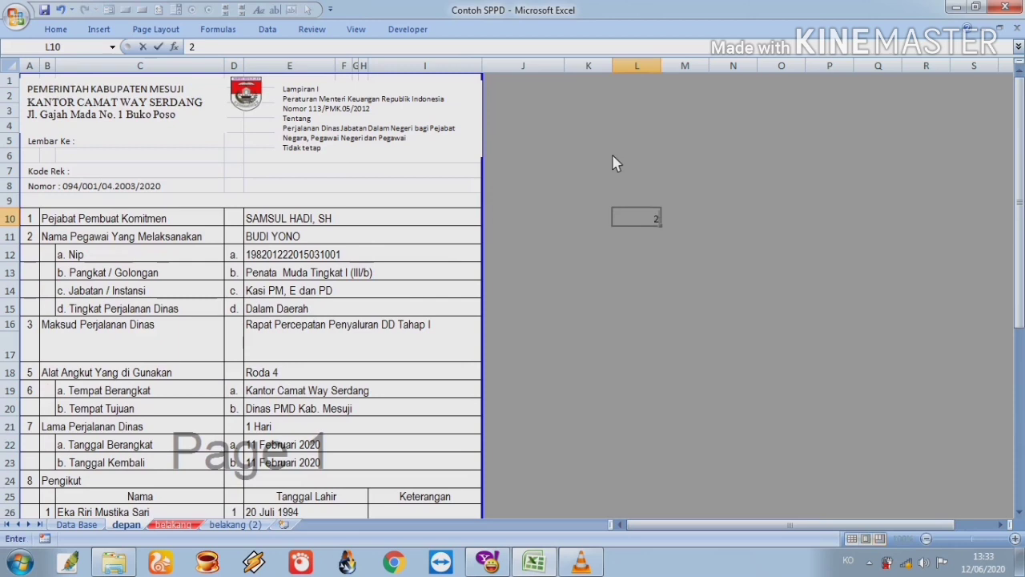
pyautogui.press('Return')
pyautogui.press('Up')
pyautogui.write('1')
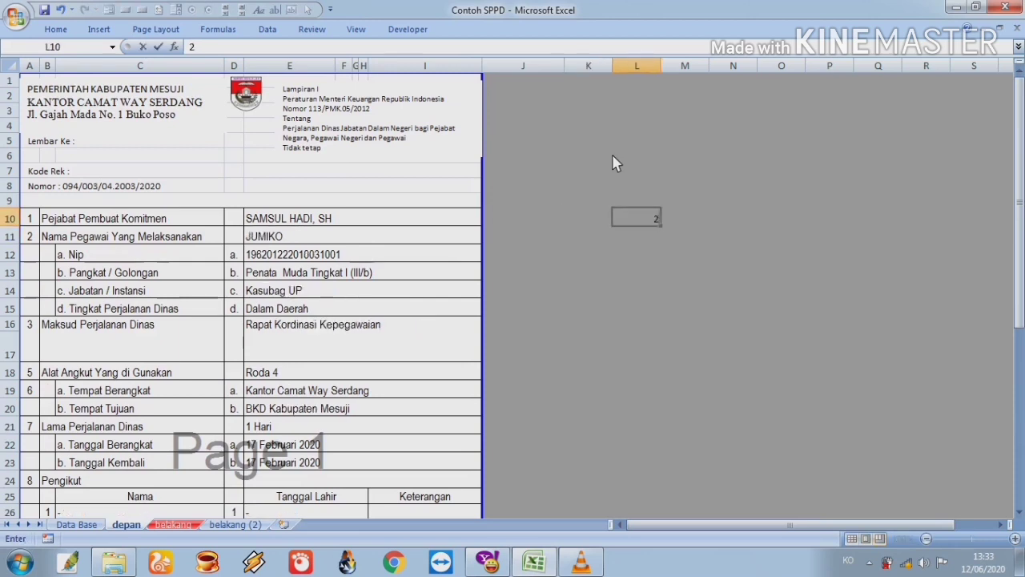
pyautogui.press('Tab')
pyautogui.press('Left')
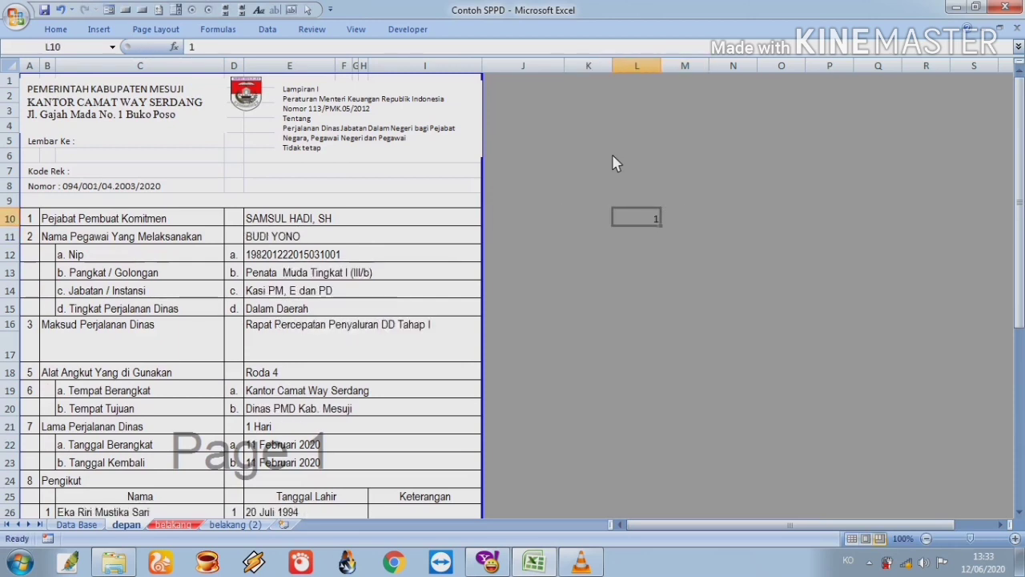
# Test the depan lookups with record number 3 in L10 and return the cell to 1.
pyautogui.write('3')
pyautogui.press('Tab')
pyautogui.press('Left')
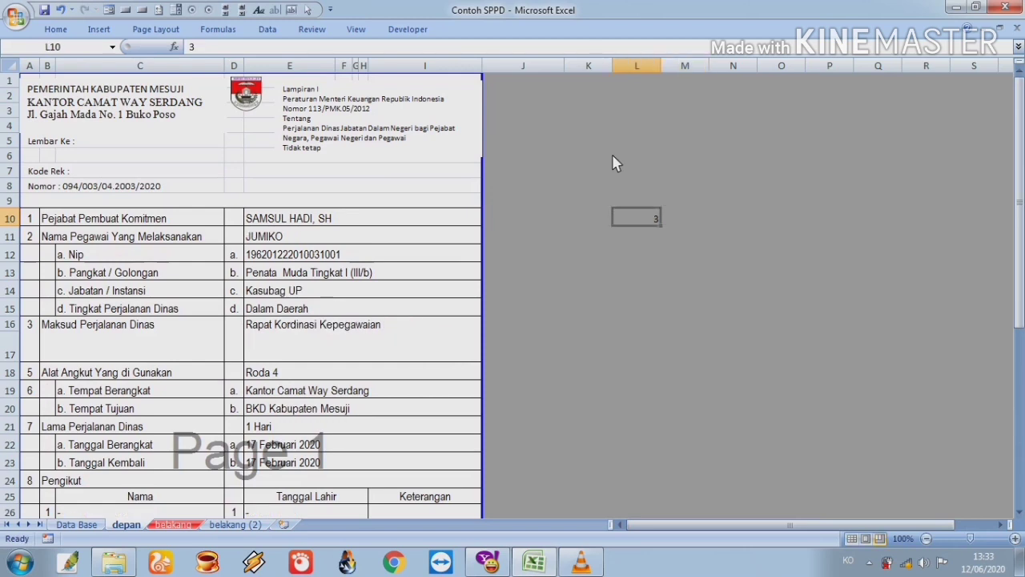
pyautogui.write('1')
pyautogui.press('Tab')
pyautogui.press('Left')
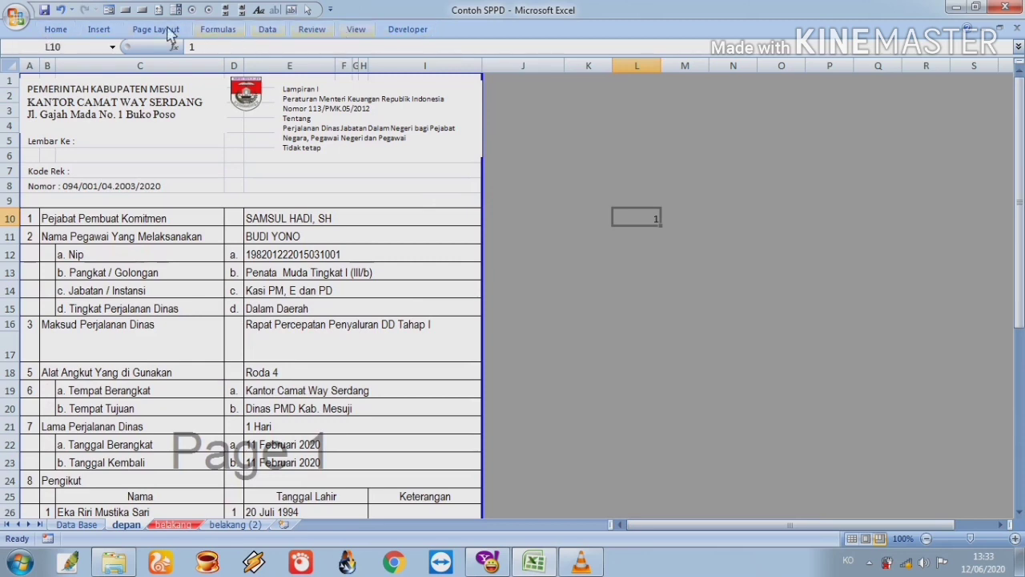
# Turn off Show Developer tab in the Ribbon in the popular Excel options.
pyautogui.click(16, 17)
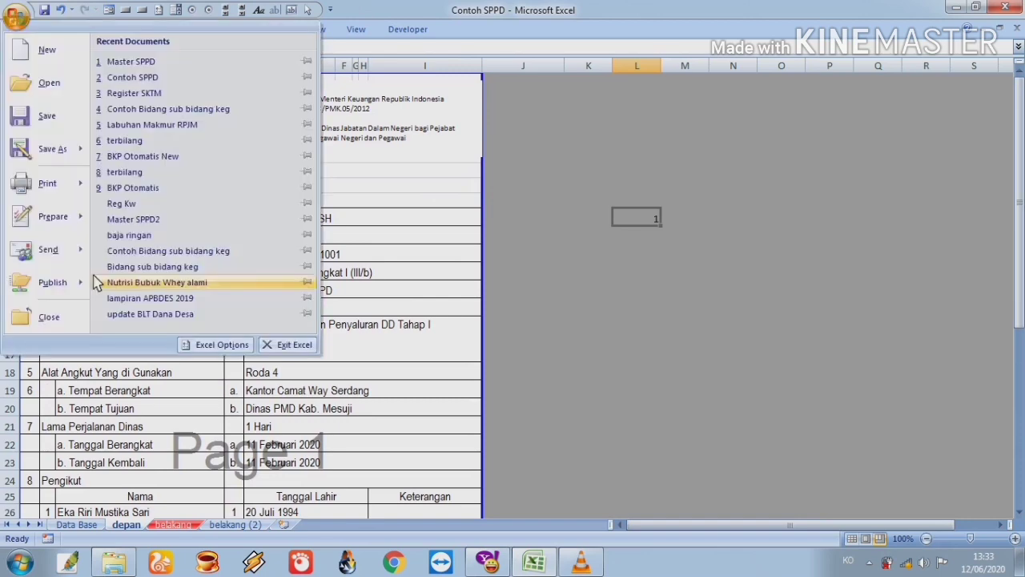
pyautogui.click(24, 28)
pyautogui.click(18, 19)
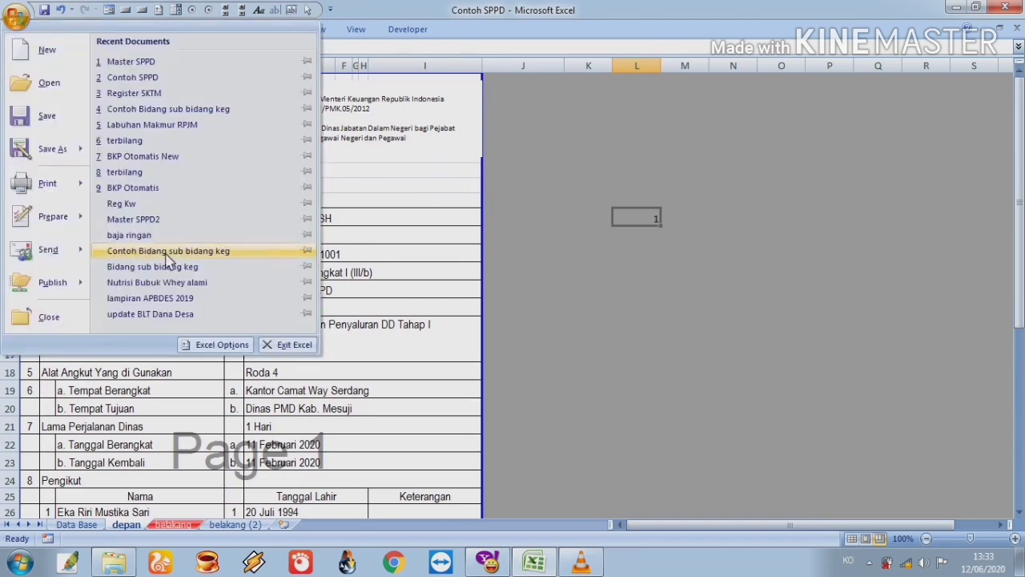
pyautogui.click(222, 345)
pyautogui.click(324, 138)
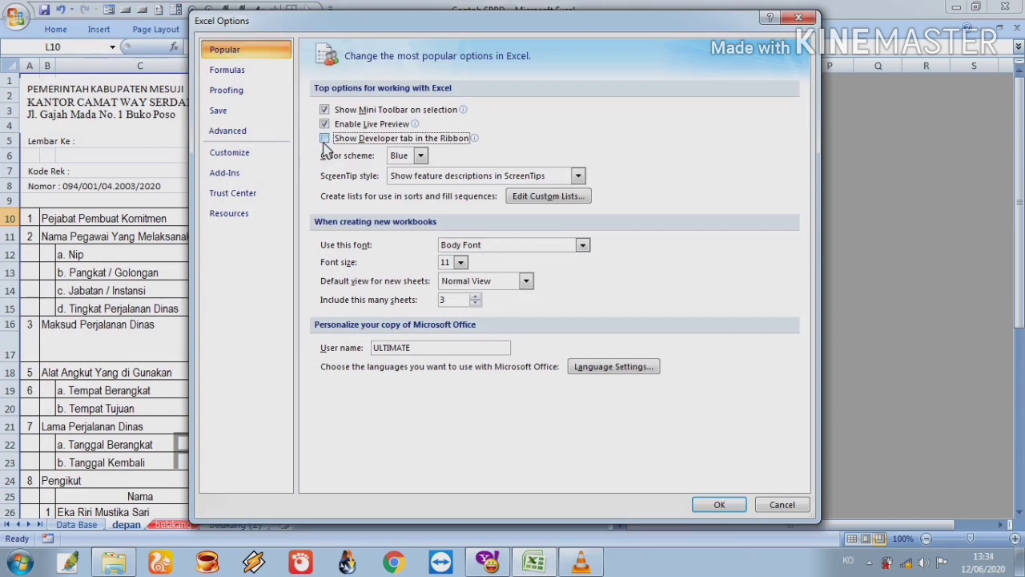
pyautogui.click(718, 505)
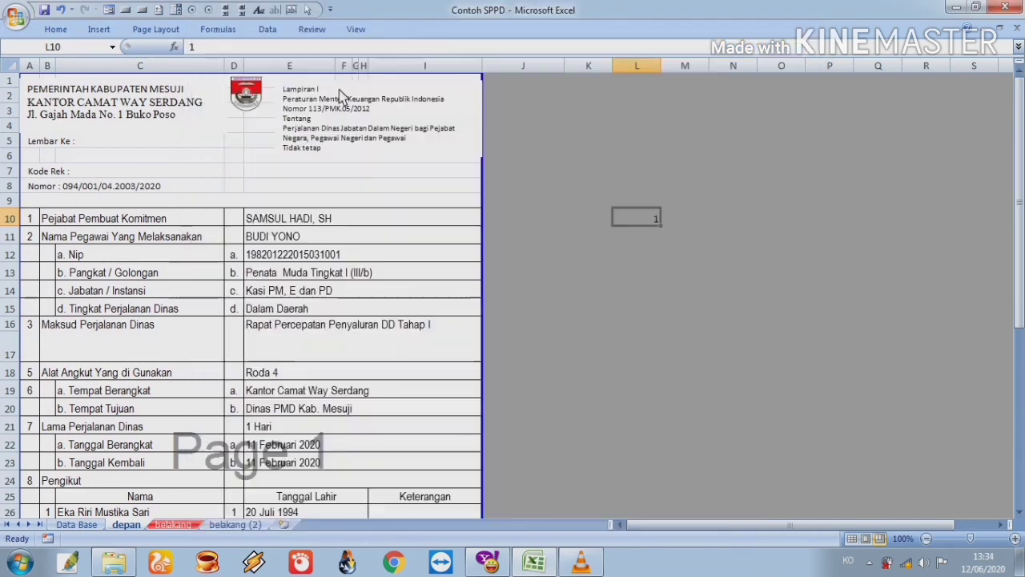
# Turn Show Developer tab in the Ribbon back on in the popular Excel options.
pyautogui.click(16, 16)
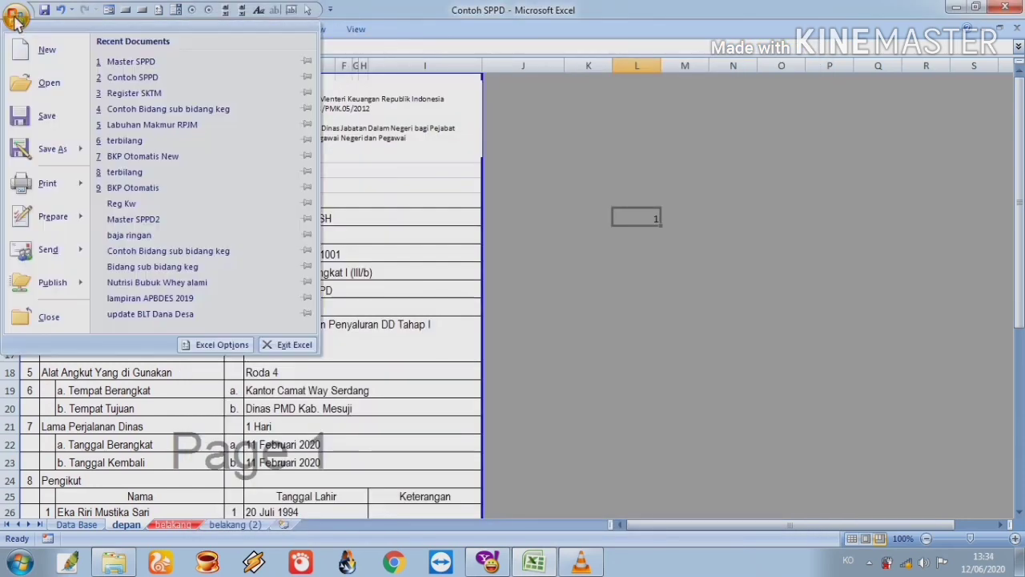
pyautogui.click(214, 344)
pyautogui.click(324, 138)
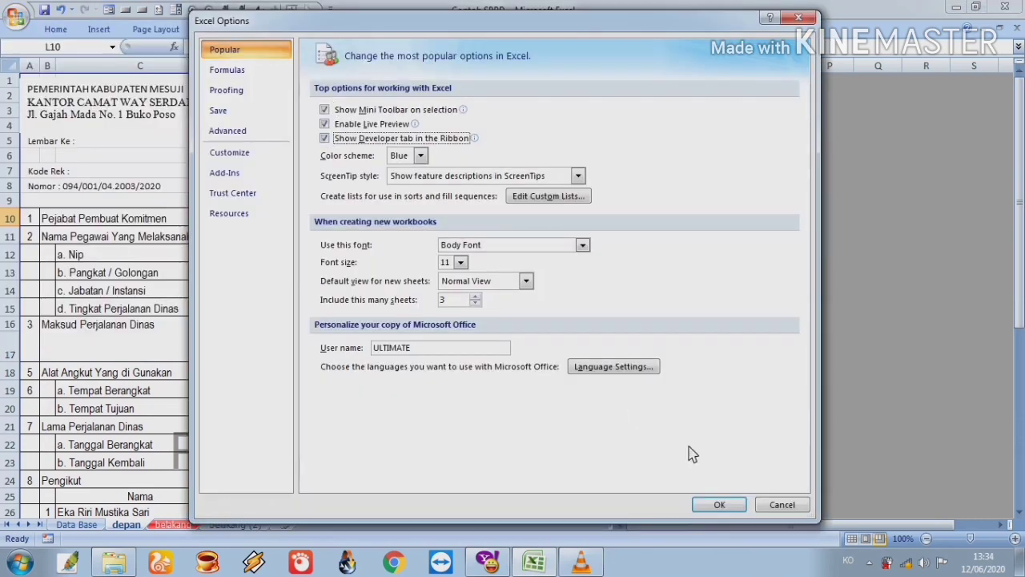
pyautogui.click(716, 507)
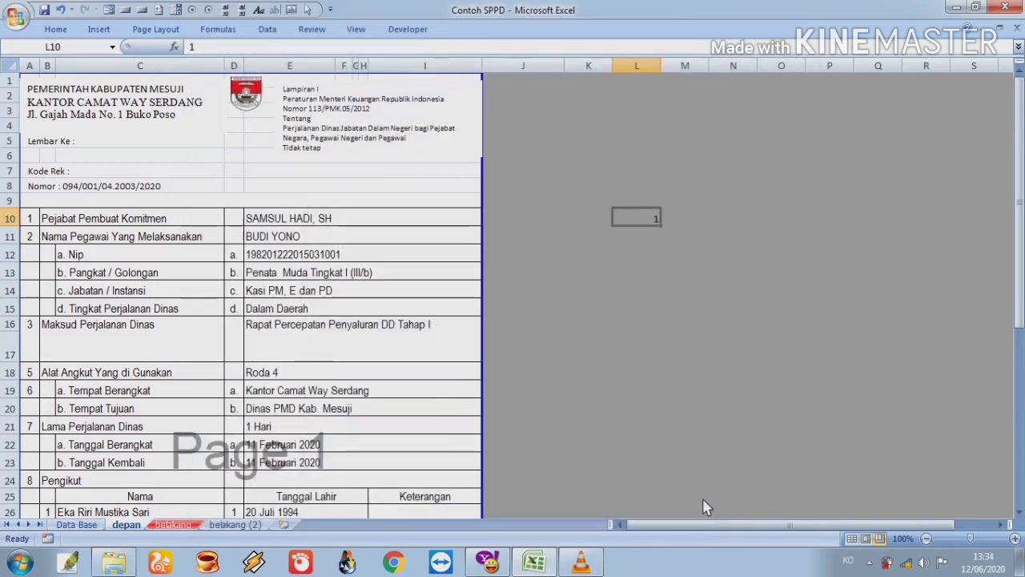
# Insert a Combo Box form control on depan just below L10, spanning roughly K11 to N12.
pyautogui.doubleClick(408, 29)
pyautogui.click(202, 64)
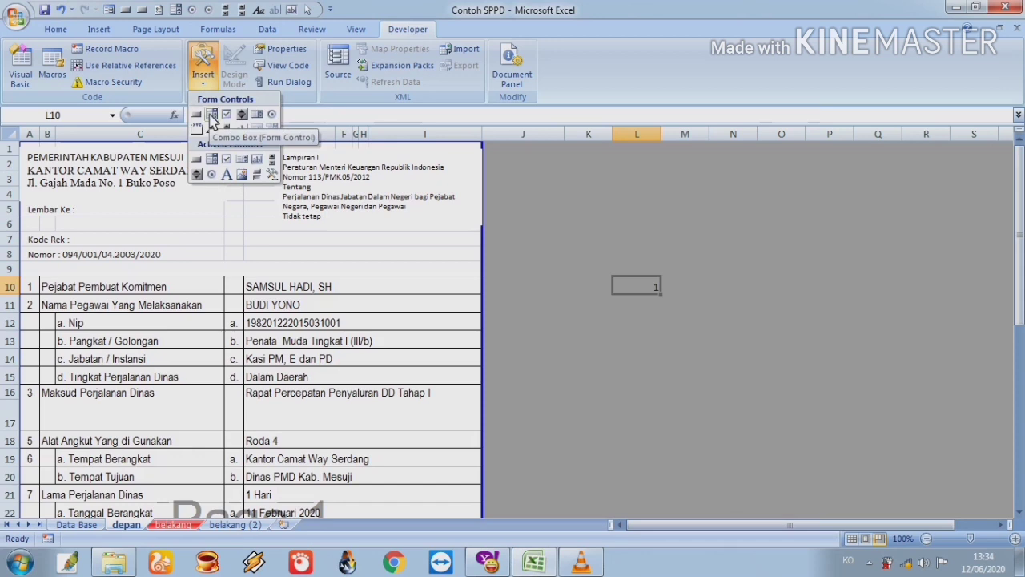
pyautogui.click(212, 116)
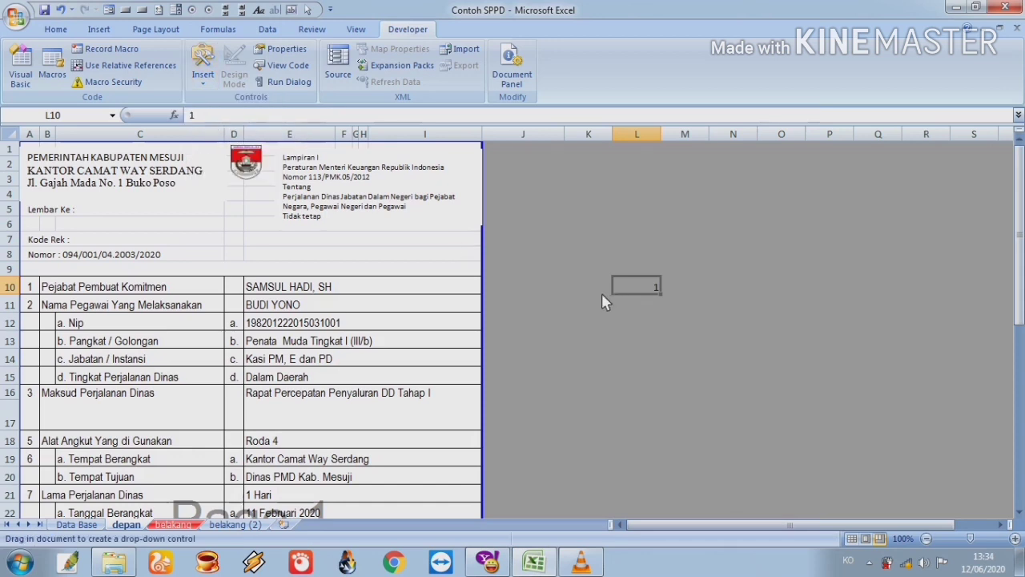
pyautogui.moveTo(598, 303); pyautogui.dragTo(725, 330)
pyautogui.click(707, 365)
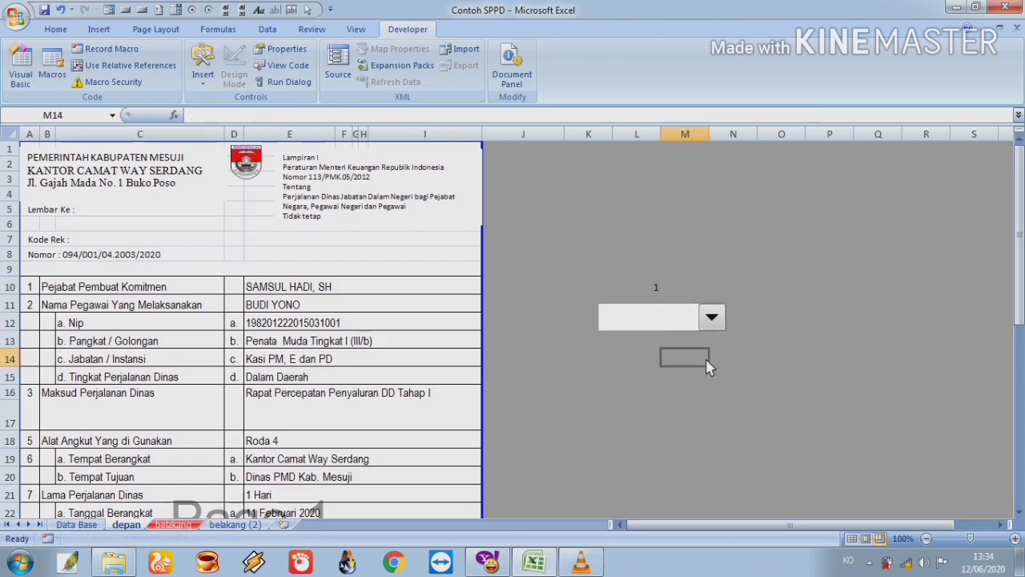
# Check the new combo box's list and select the record number cell L10 above it.
pyautogui.click(711, 317)
pyautogui.click(664, 292)
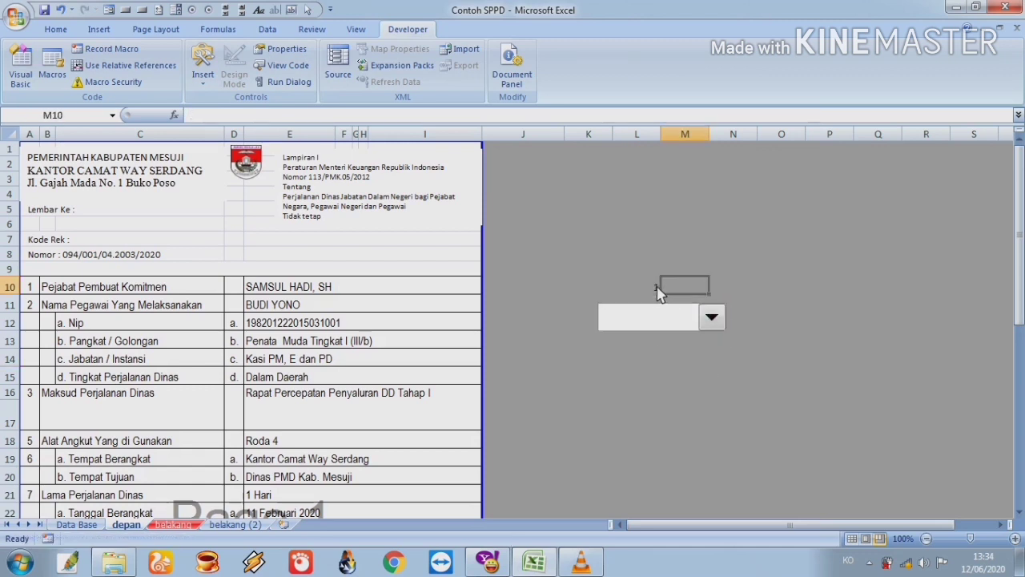
pyautogui.click(655, 288)
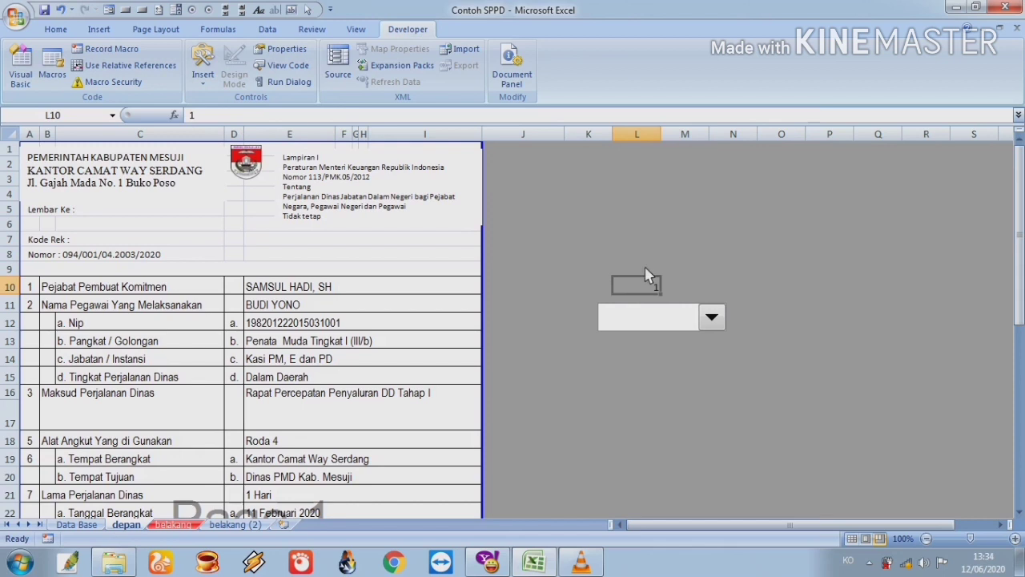
# Set the combo box's input range to the No. SPPD cells C9:C32 on the Data Base sheet.
pyautogui.rightClick(670, 318)
pyautogui.click(716, 427)
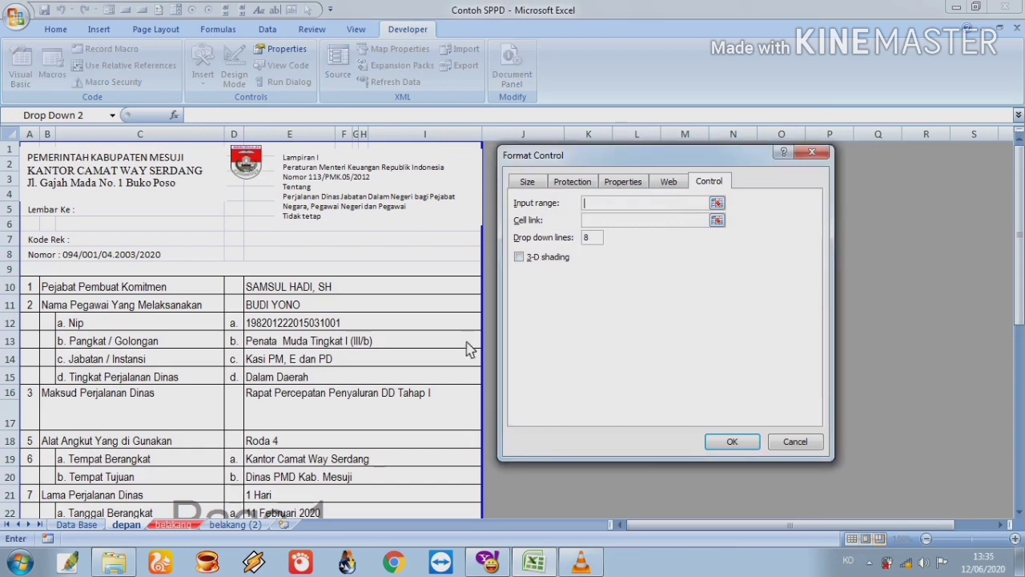
pyautogui.click(76, 524)
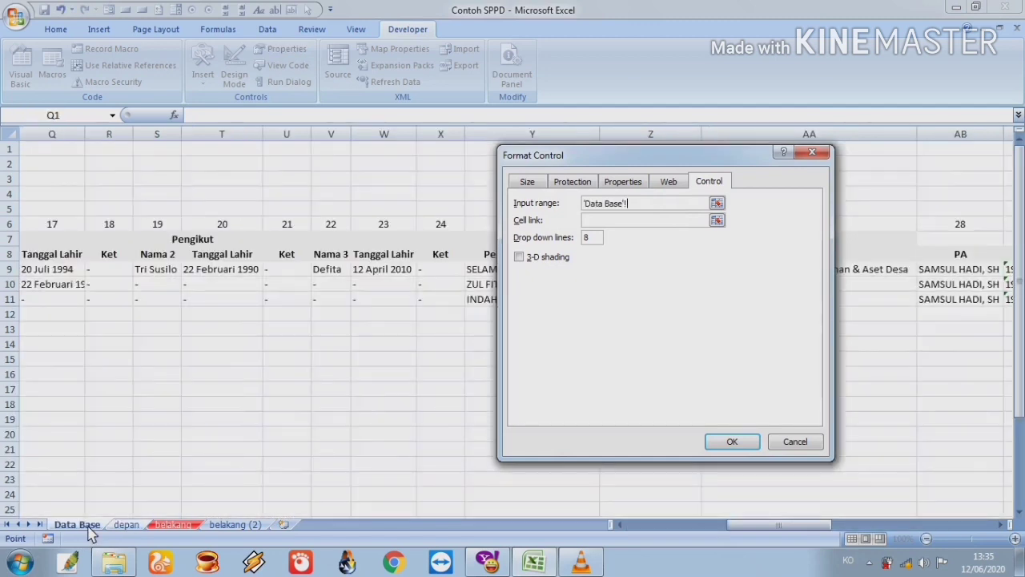
pyautogui.moveTo(76, 308); pyautogui.dragTo(192, 314)
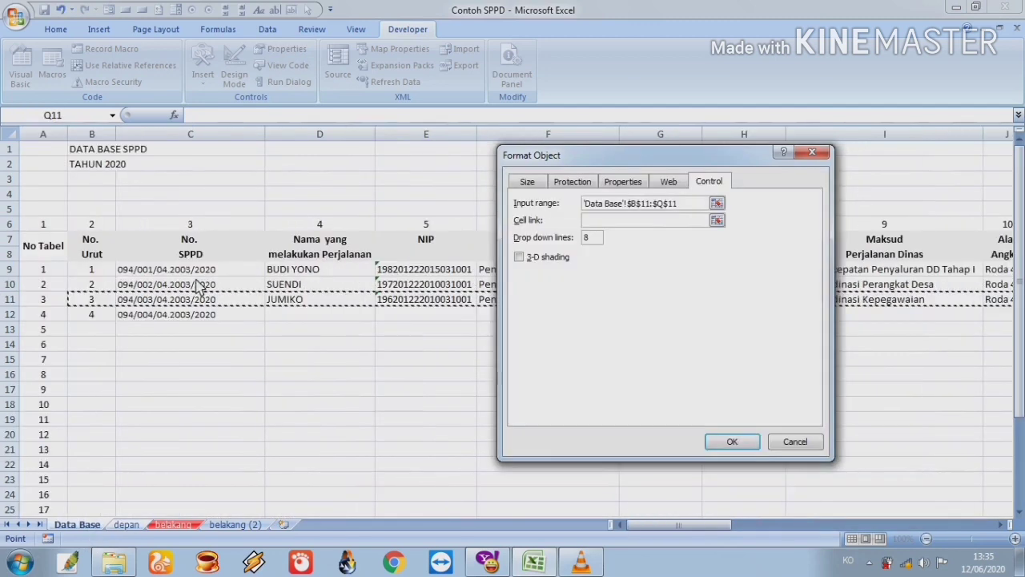
pyautogui.moveTo(201, 272); pyautogui.dragTo(232, 319)
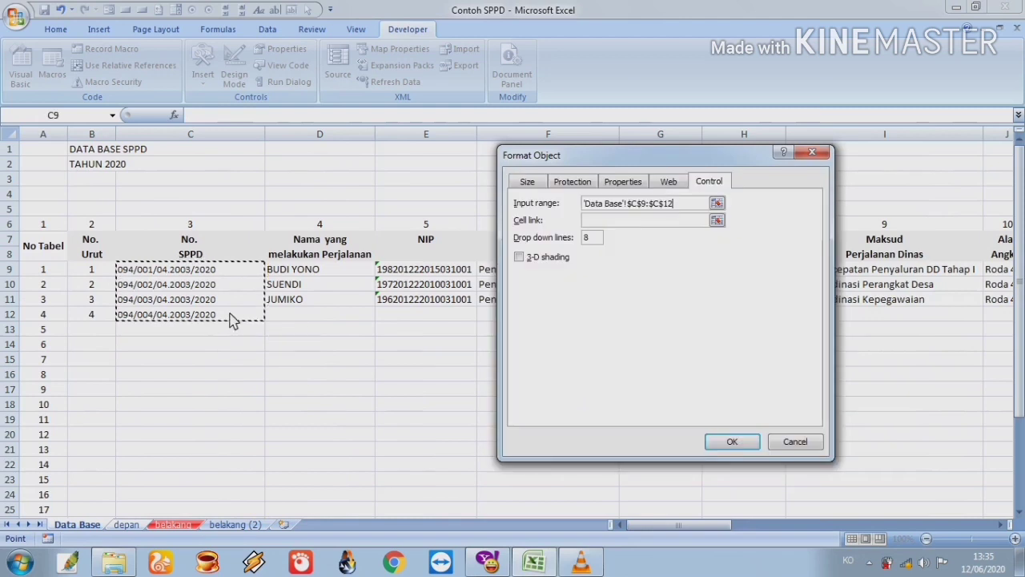
pyautogui.click(248, 277)
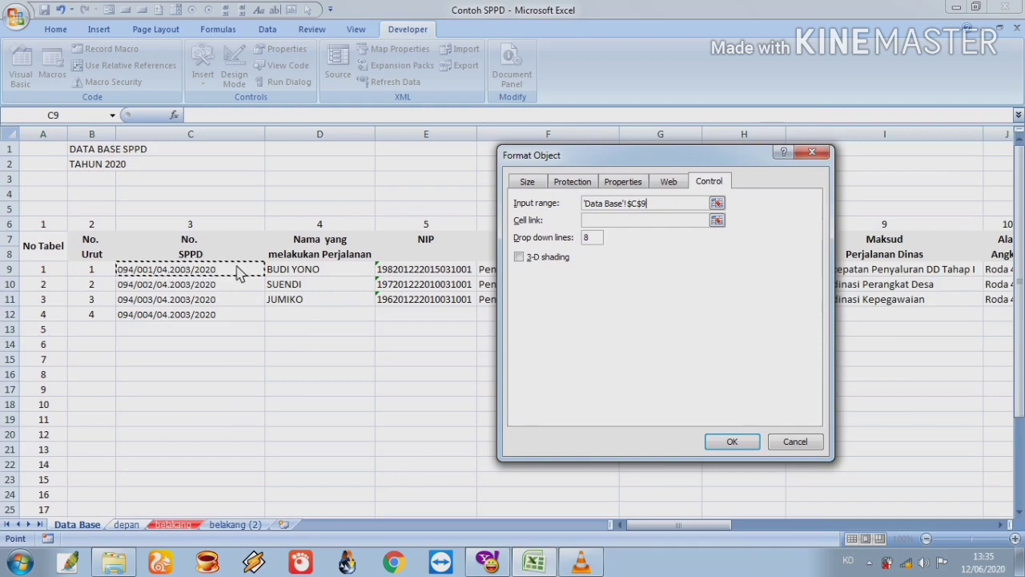
pyautogui.moveTo(238, 273); pyautogui.dragTo(224, 504)
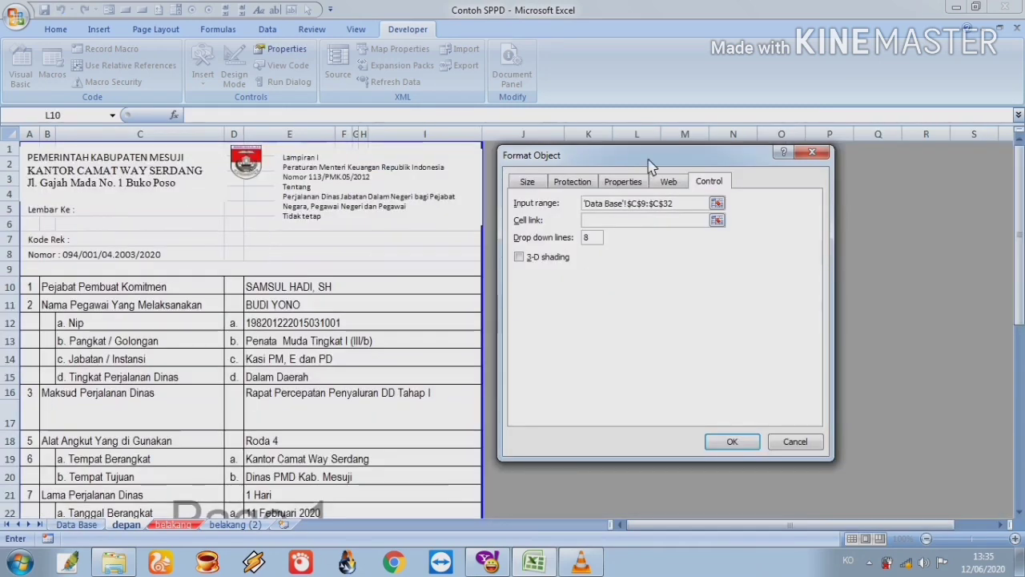
# Link the combo box to cell L10 on depan and apply the control settings.
pyautogui.moveTo(585, 160); pyautogui.dragTo(247, 225)
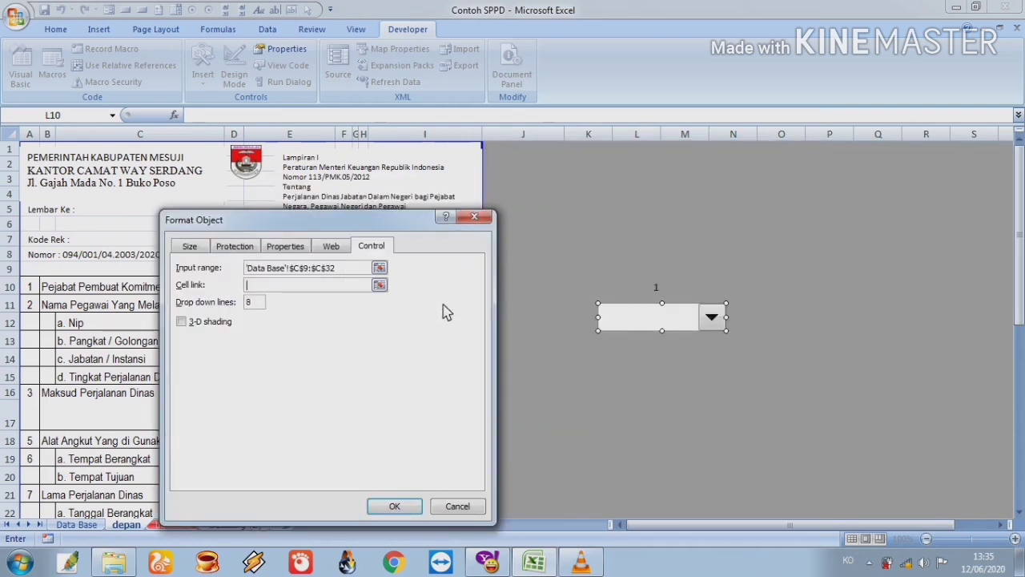
pyautogui.click(647, 290)
pyautogui.press('Return')
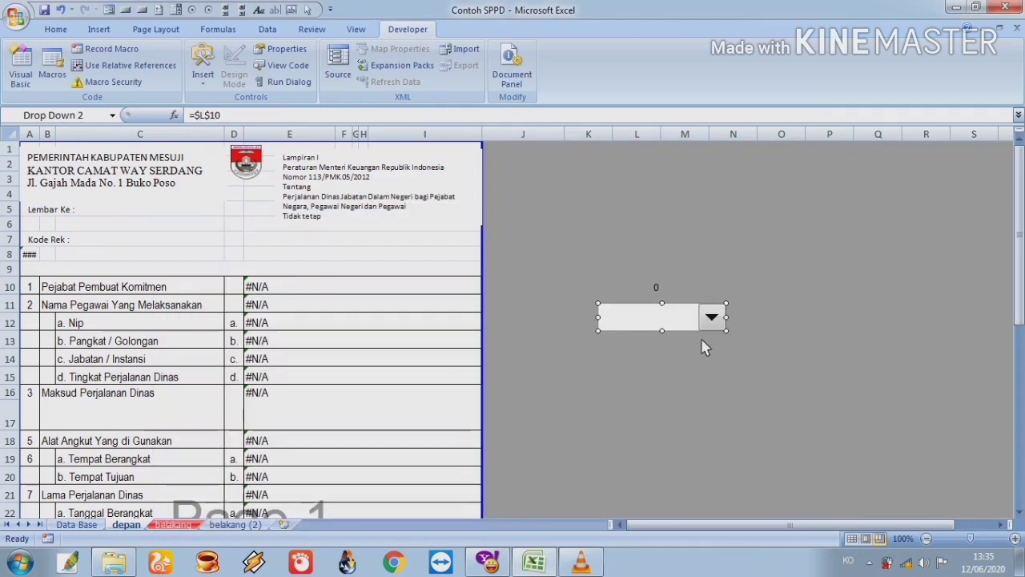
# Deselect the combo box, choose SPPD number 094/002/04.2003/2020 from it, and reopen its list to browse the following numbers.
pyautogui.click(702, 346)
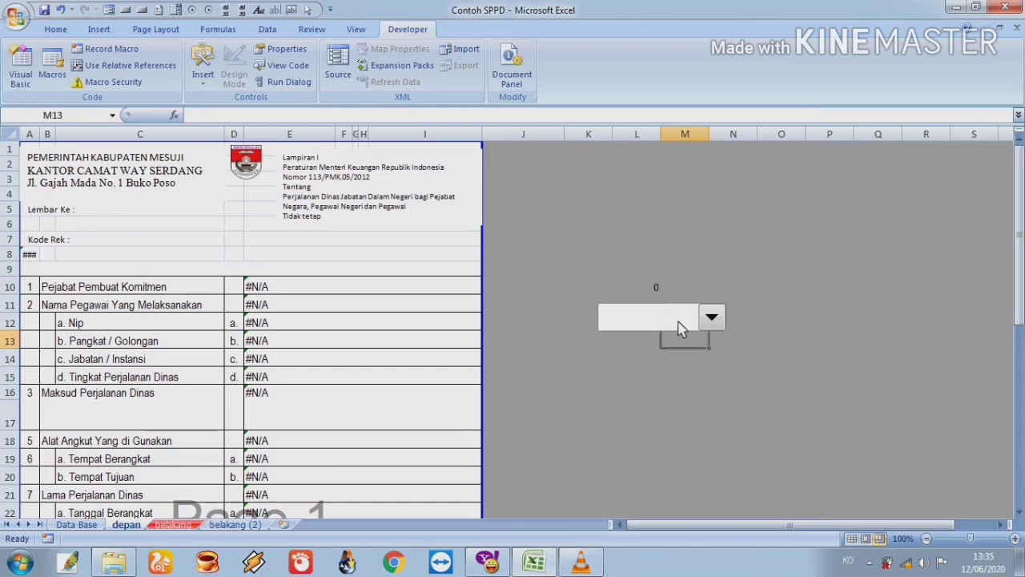
pyautogui.click(679, 322)
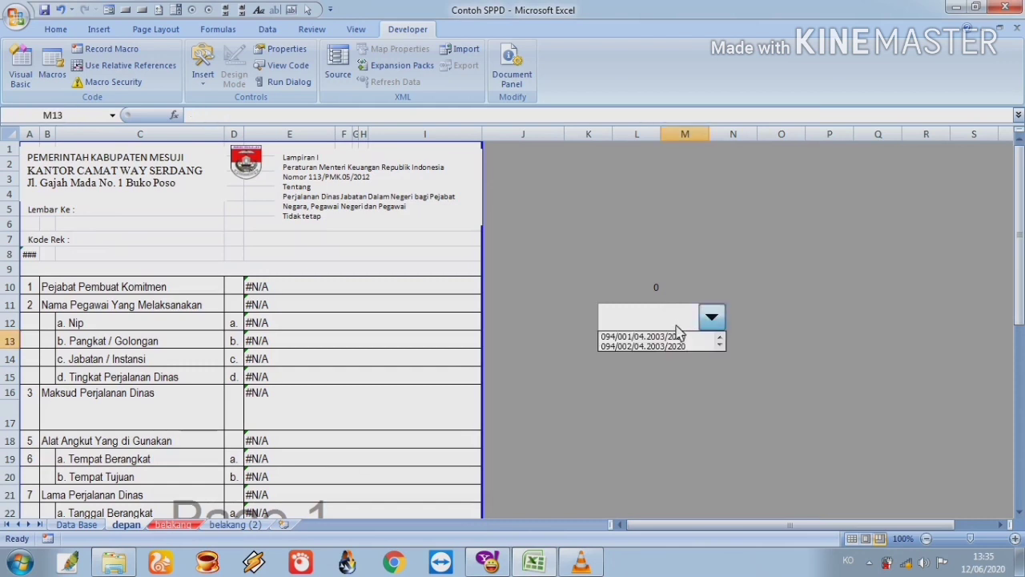
pyautogui.click(677, 336)
pyautogui.click(712, 317)
pyautogui.click(719, 346)
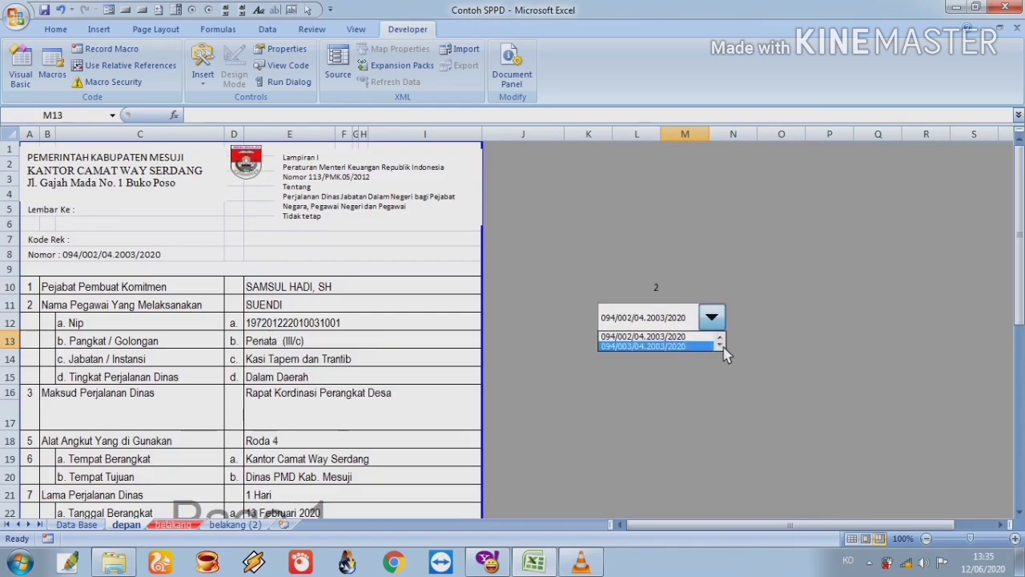